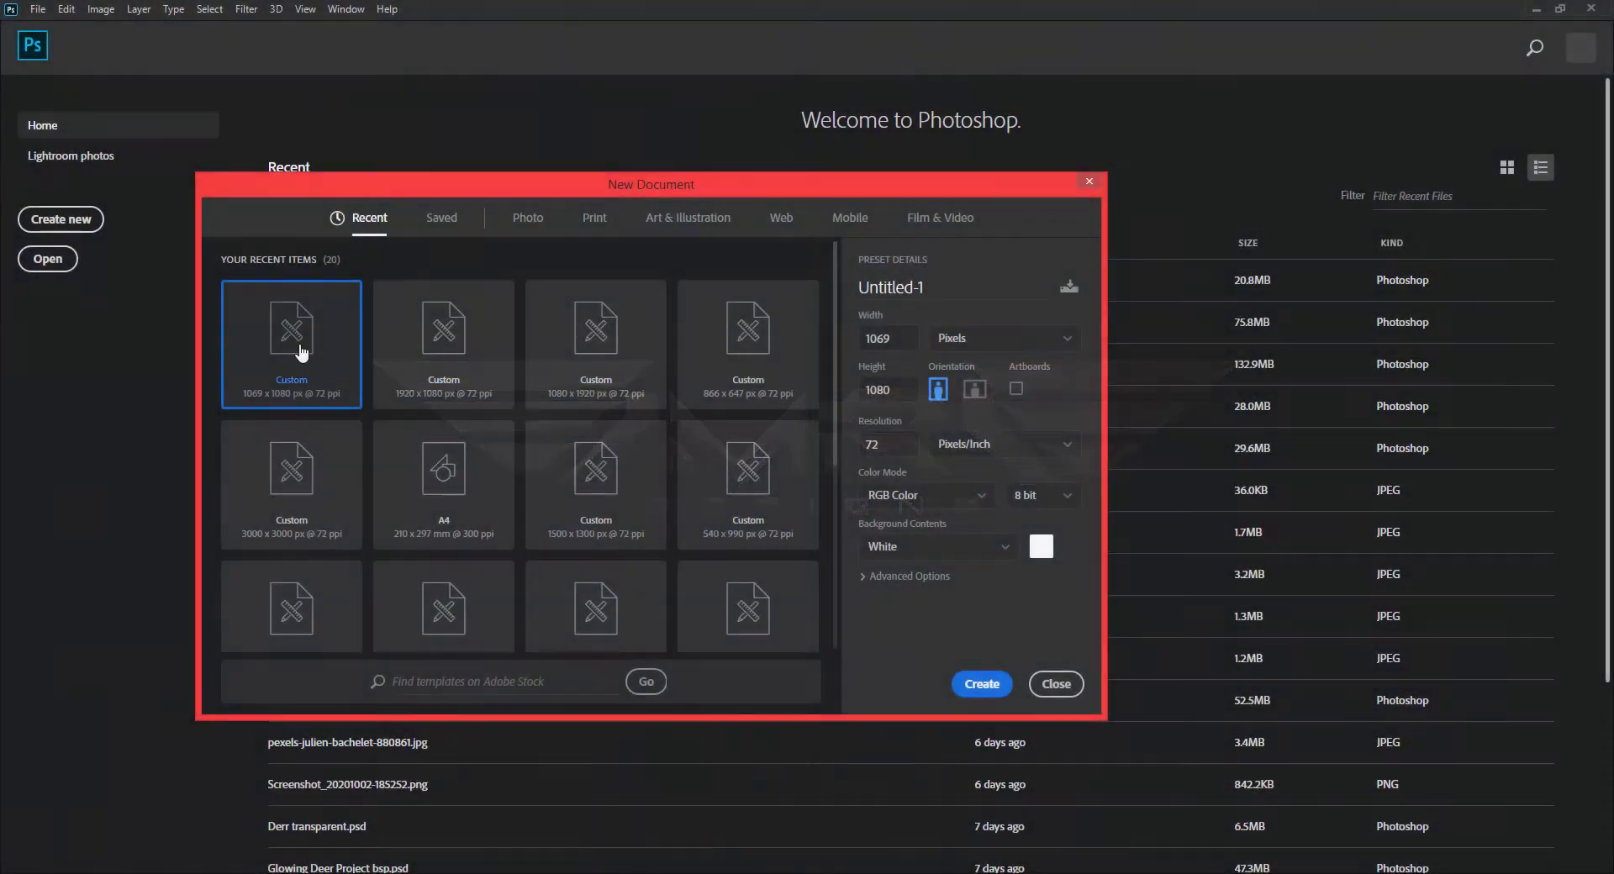
- Create a new 1069×1080 document and scale the window photo up to fill the canvas
left_click(981, 684)
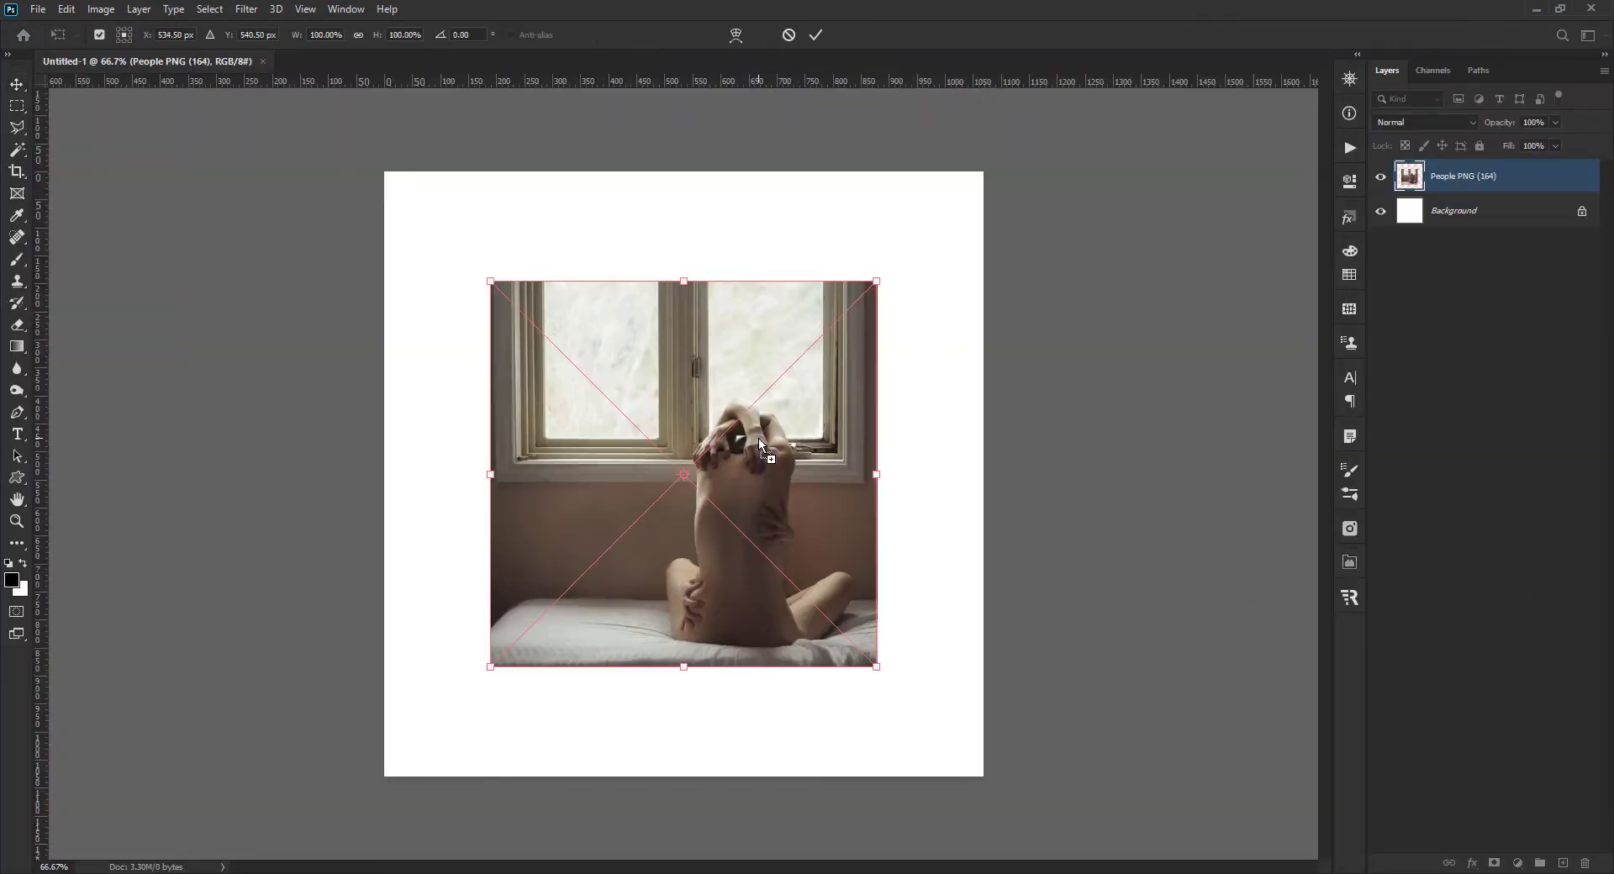
left_click_drag(490, 283, 383, 173)
key("Return")
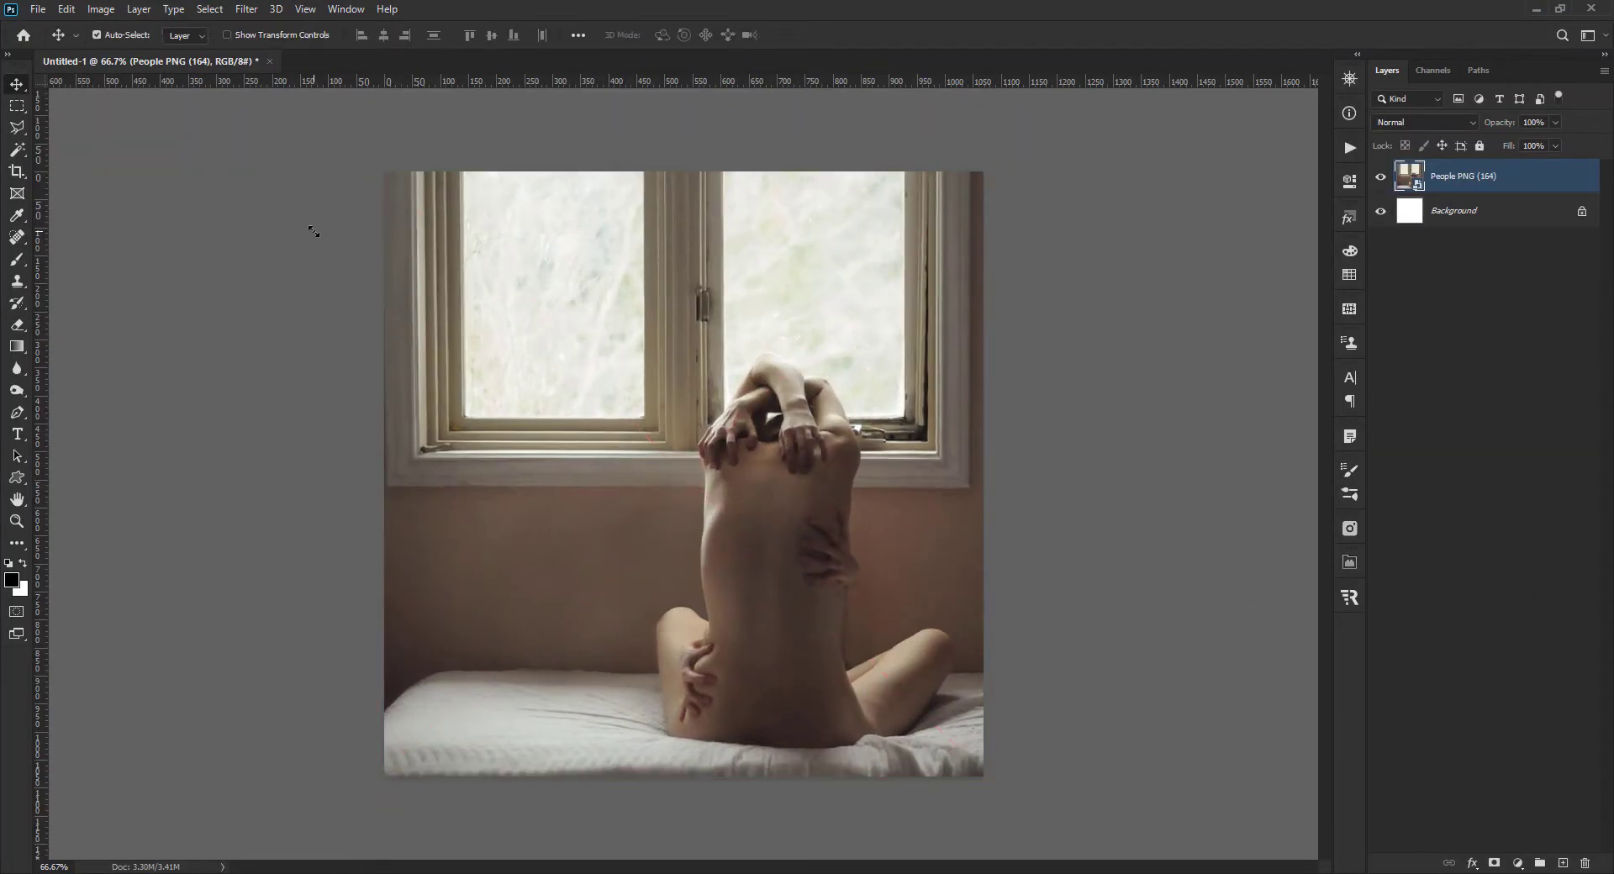
key("ctrl+0")
key("w")
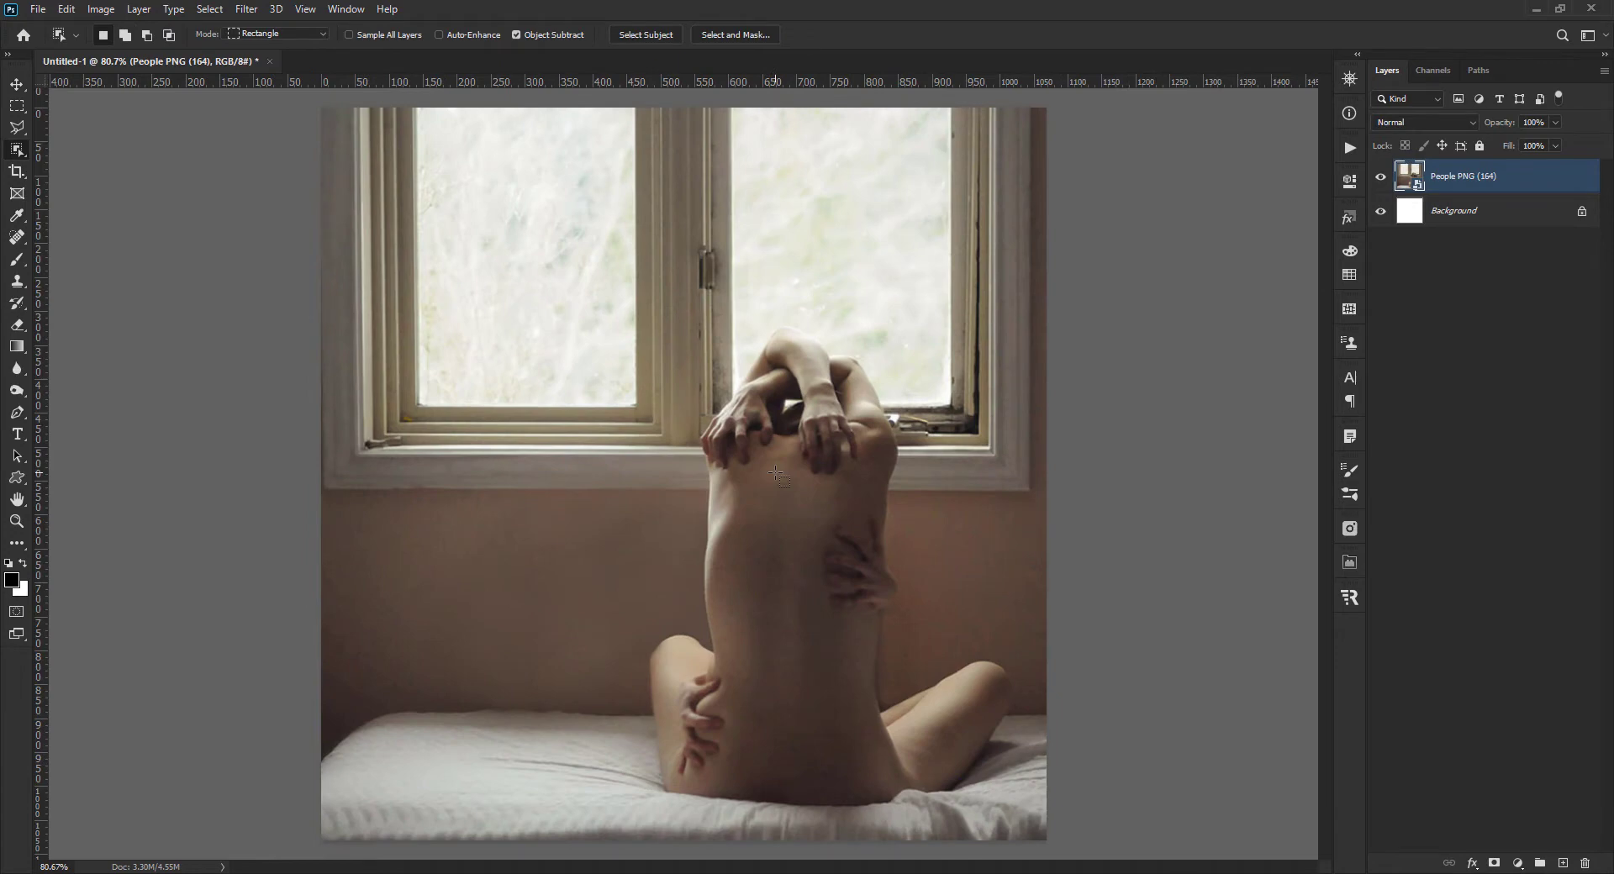
key("shift+w")
- Quick-select the head and raised arm, subtracting the upper-right window pane
left_click_drag(793, 347, 717, 436)
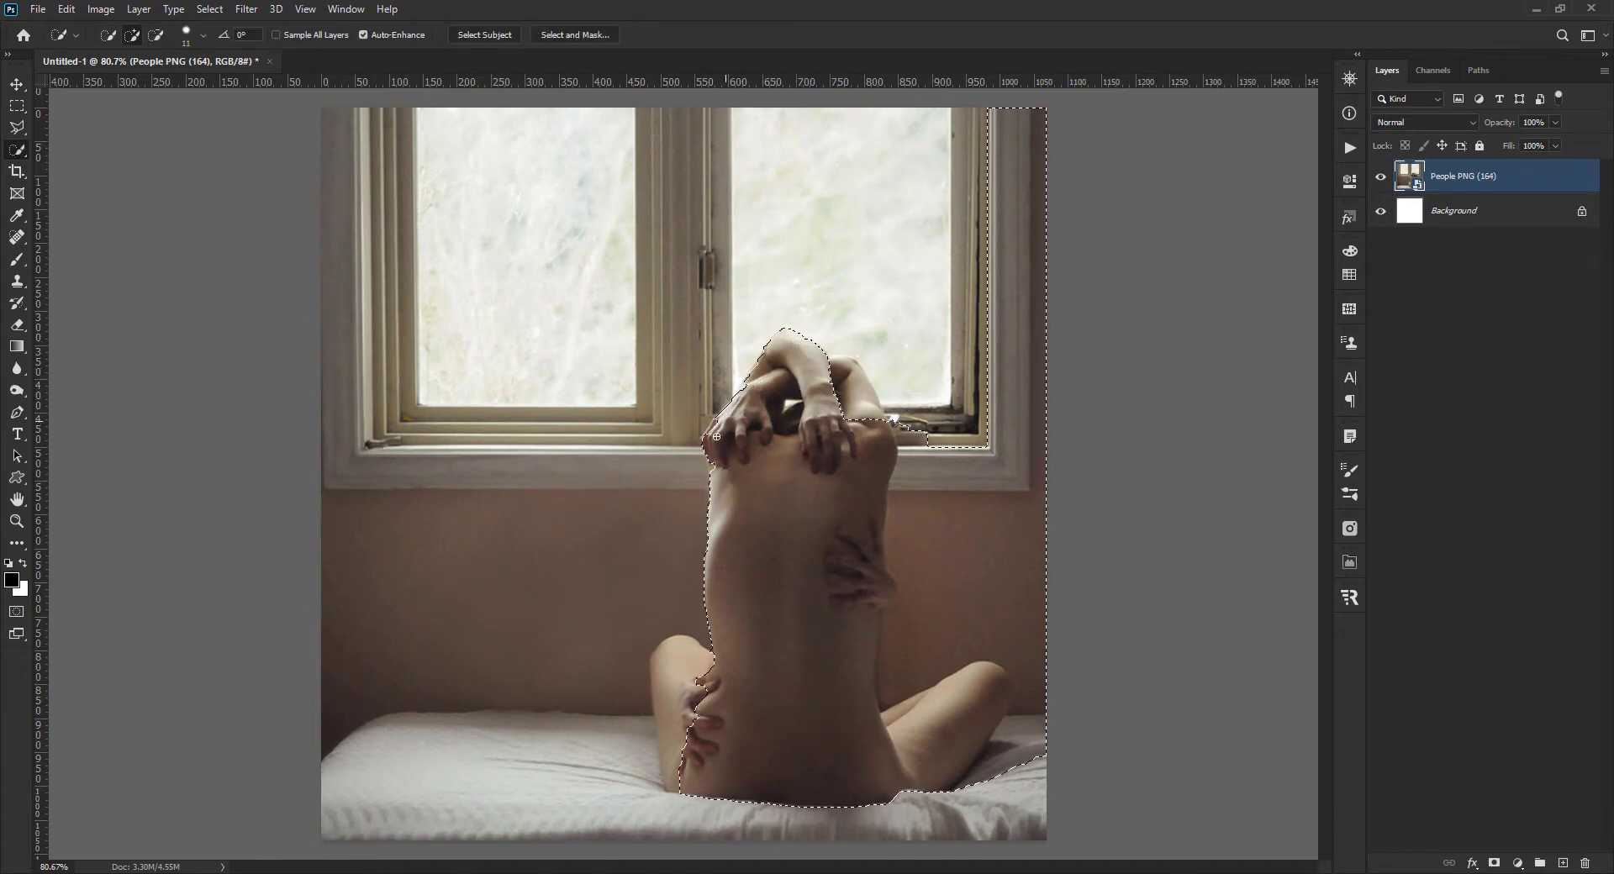
left_click(823, 303, "alt")
scroll(704, 538, "up", 3)
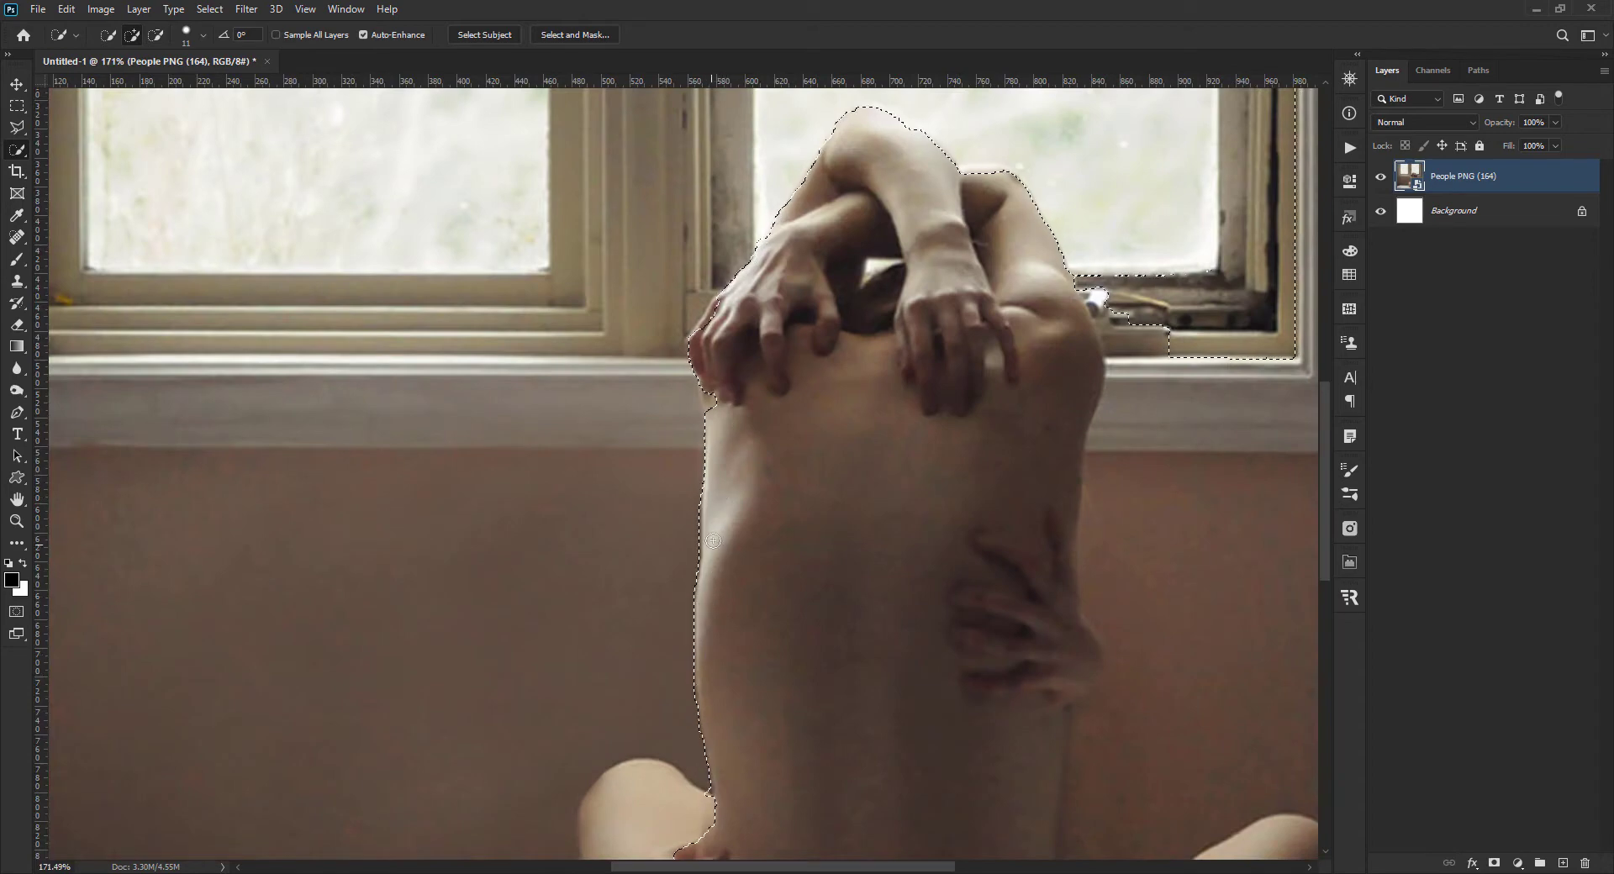
scroll(713, 540, "down", 3)
scroll(738, 539, "up", 1)
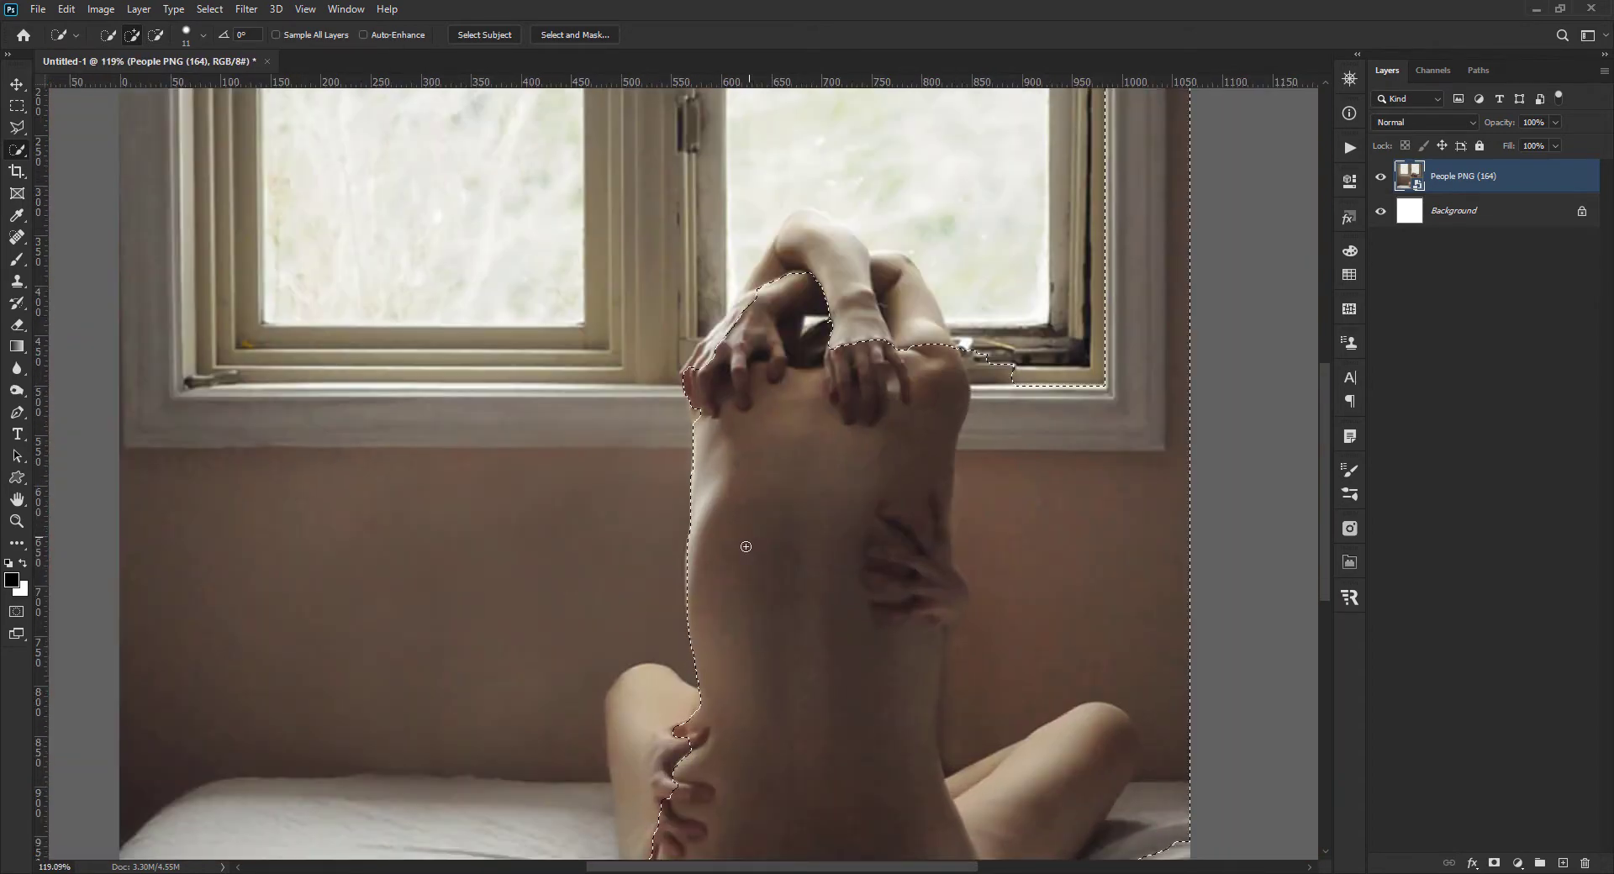
scroll(714, 420, "up", 1)
scroll(689, 305, "up", 1)
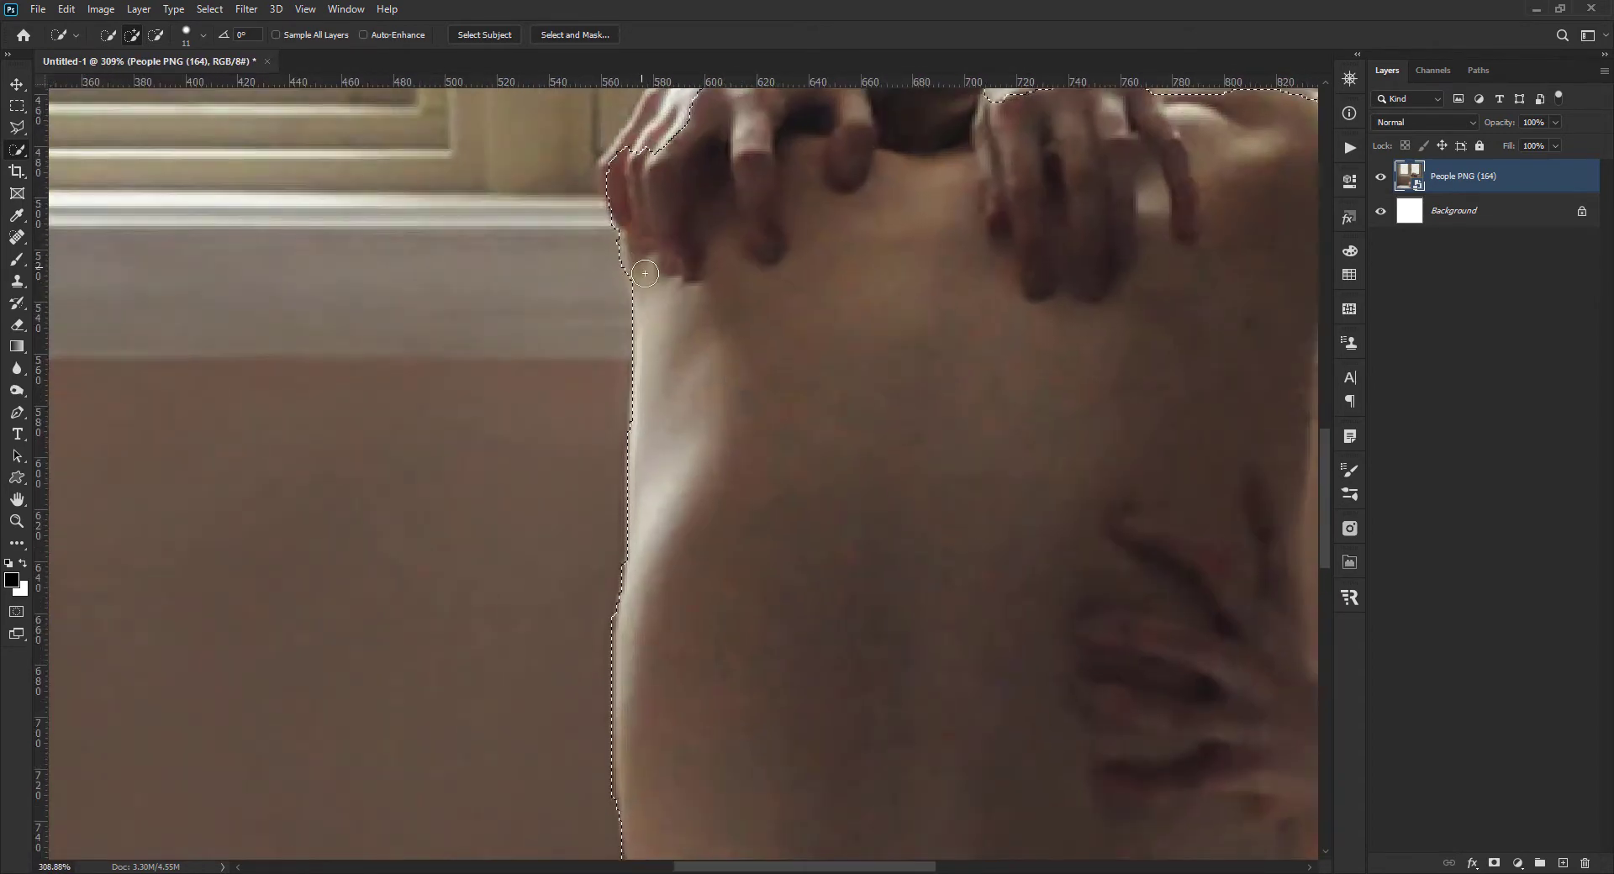
scroll(645, 273, "down", 3)
scroll(799, 497, "up", 2)
- Add the top of the raised arm, the left hand's fingers and the right leg
left_click_drag(835, 133, 885, 139)
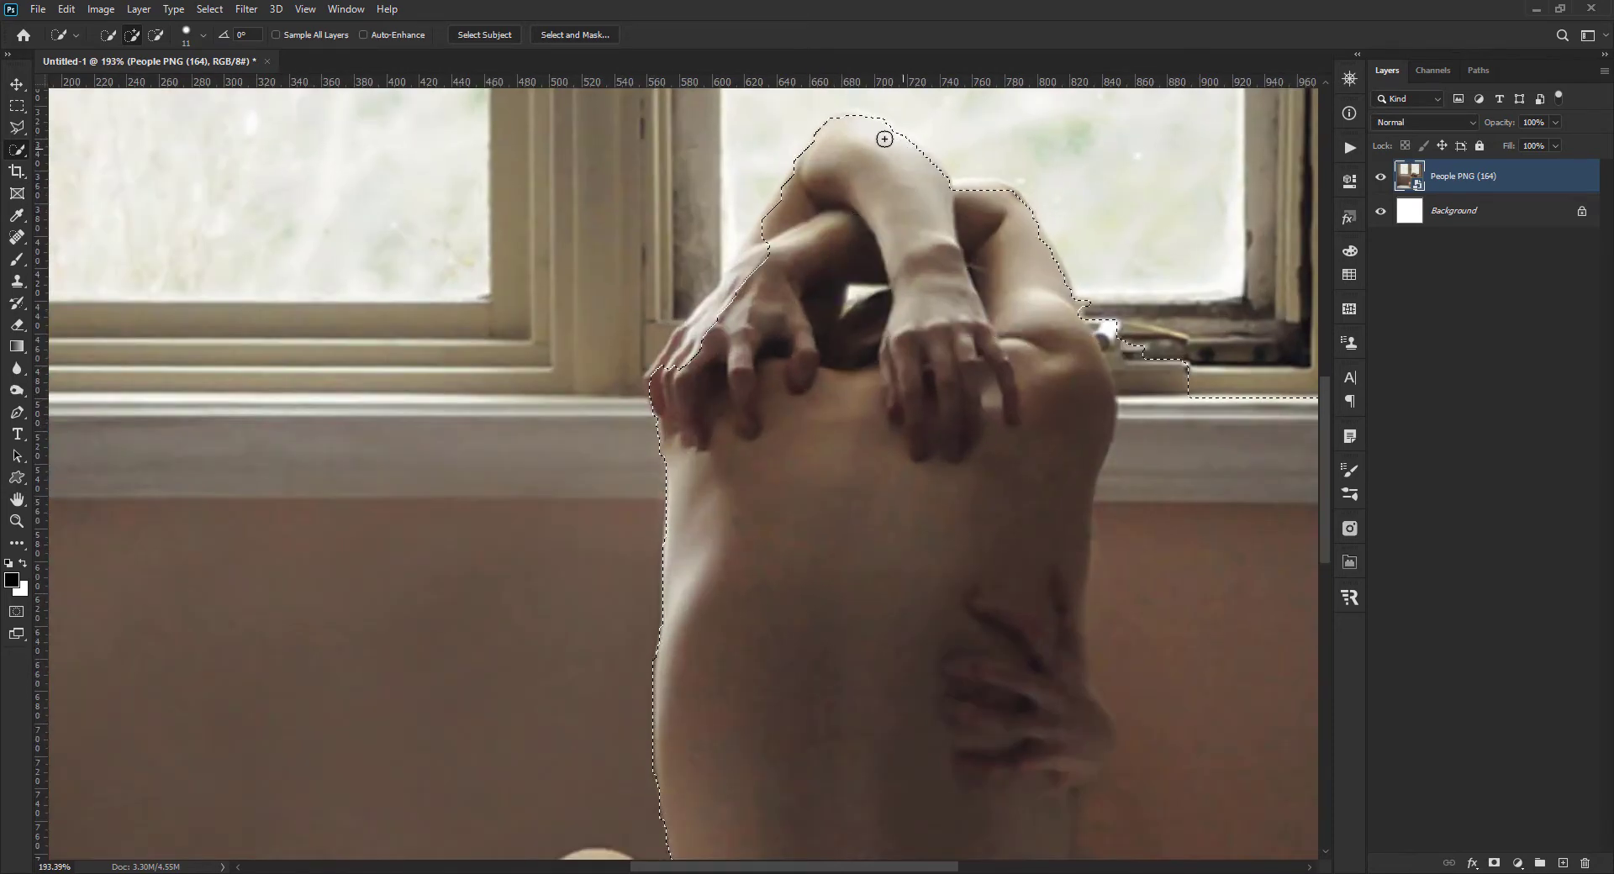
left_click(658, 375)
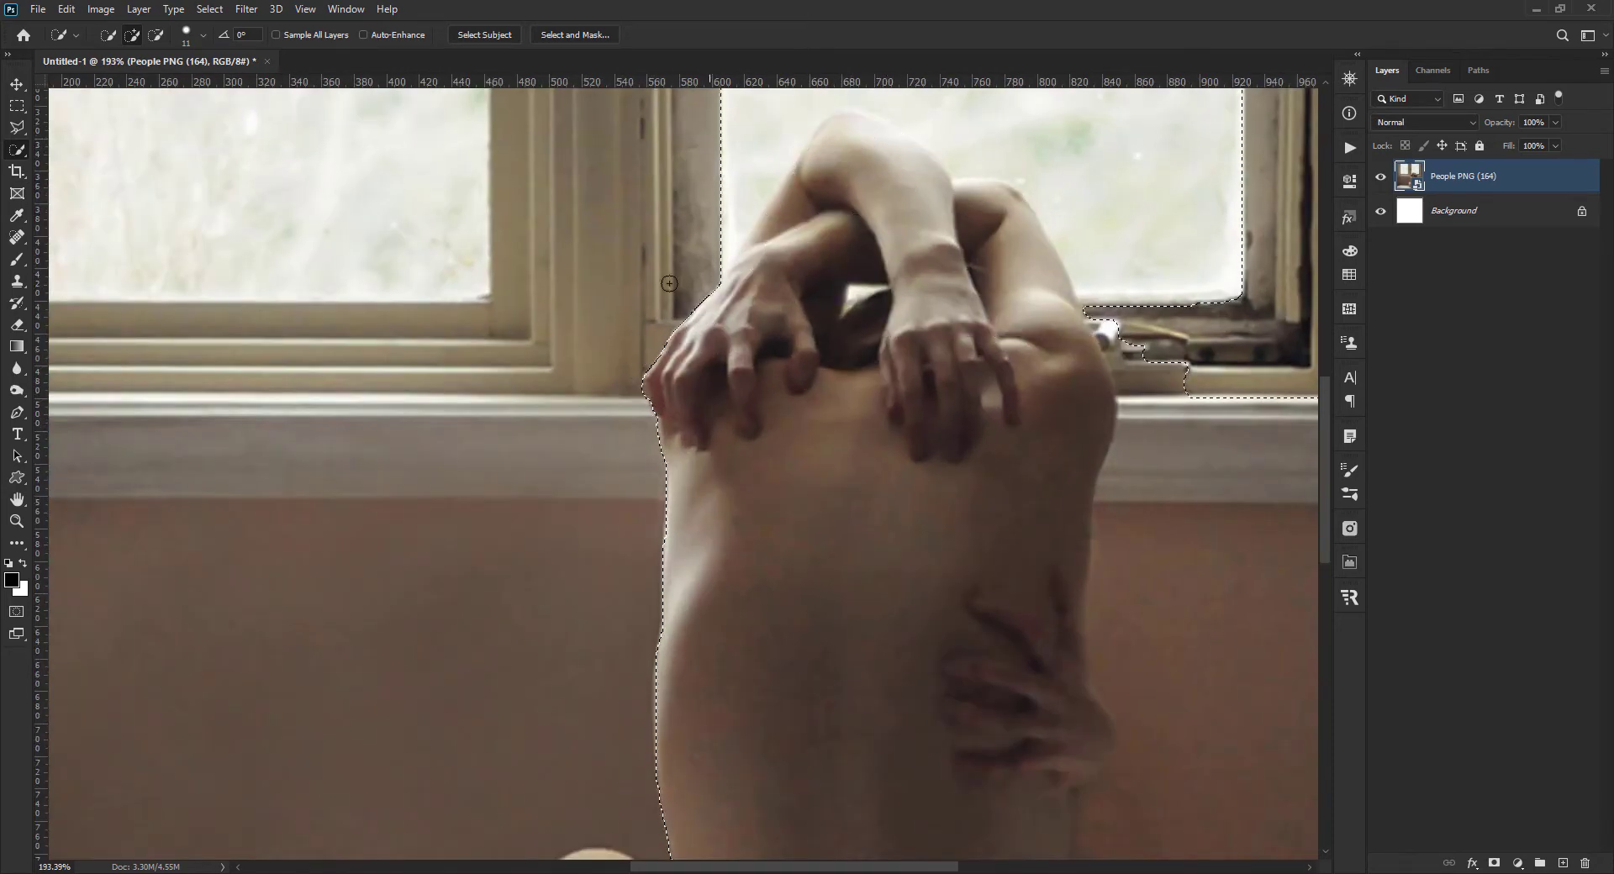
scroll(669, 283, "down", 2)
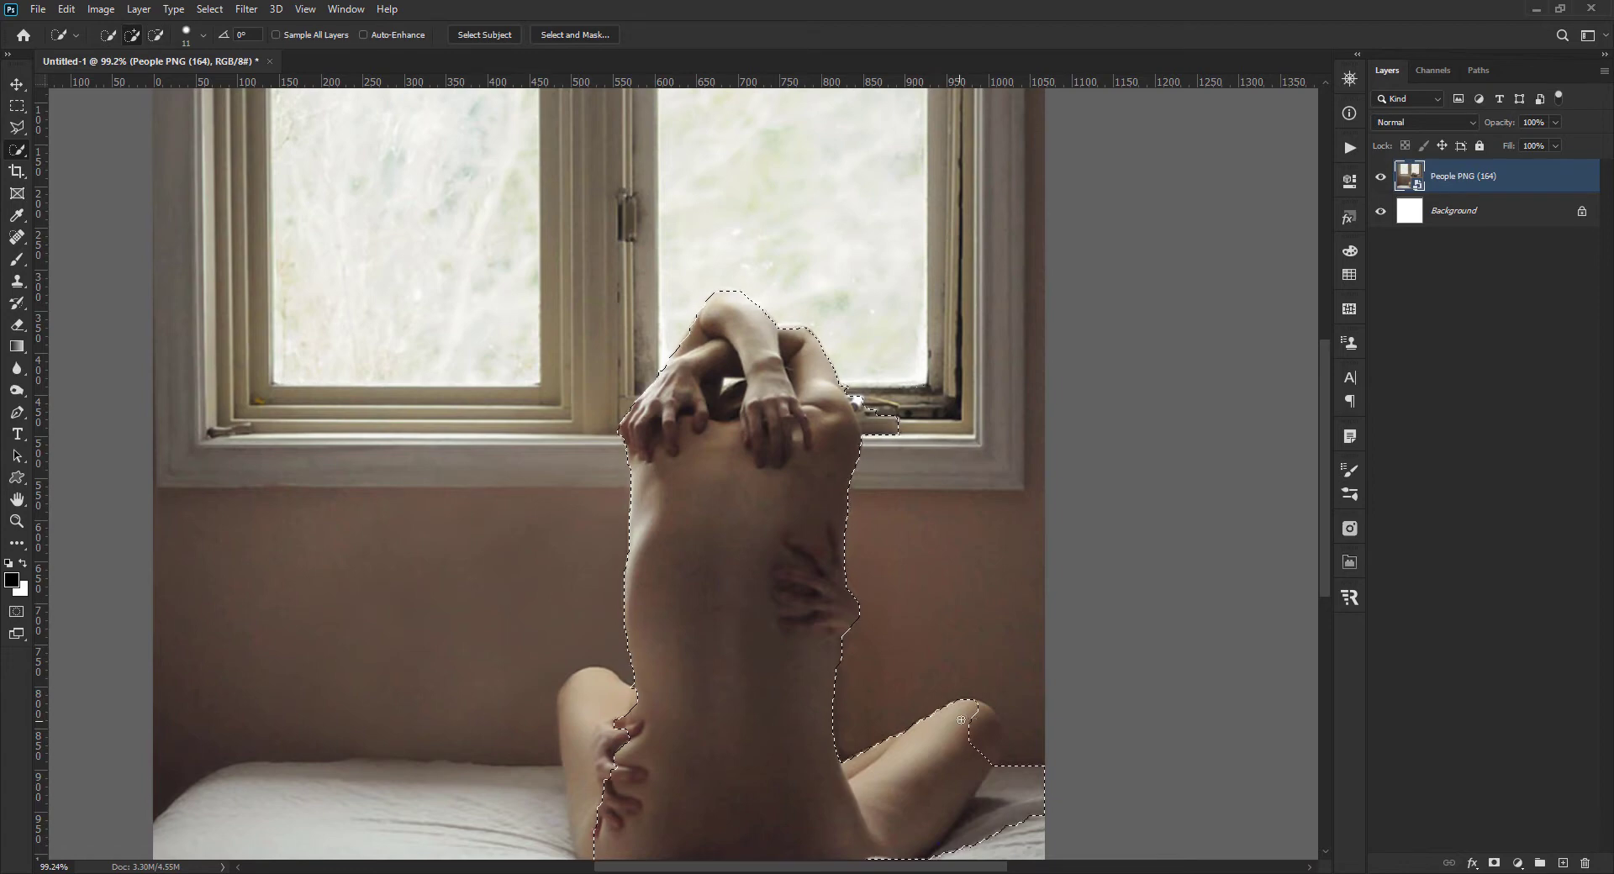
left_click_drag(950, 731, 1012, 816)
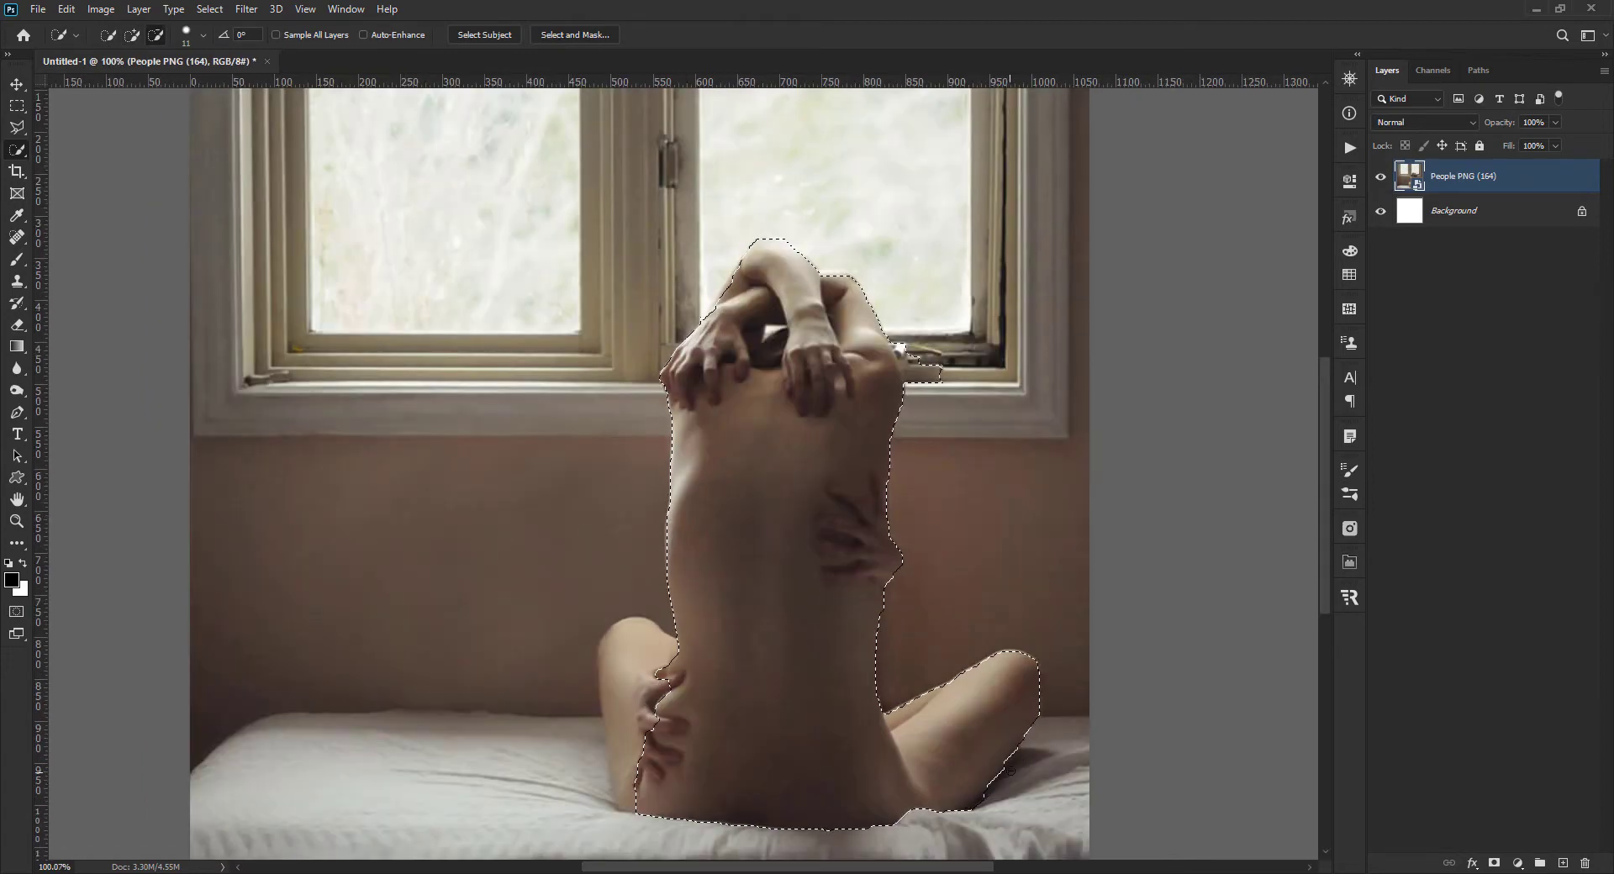
scroll(656, 828, "up", 2)
scroll(550, 641, "down", 2)
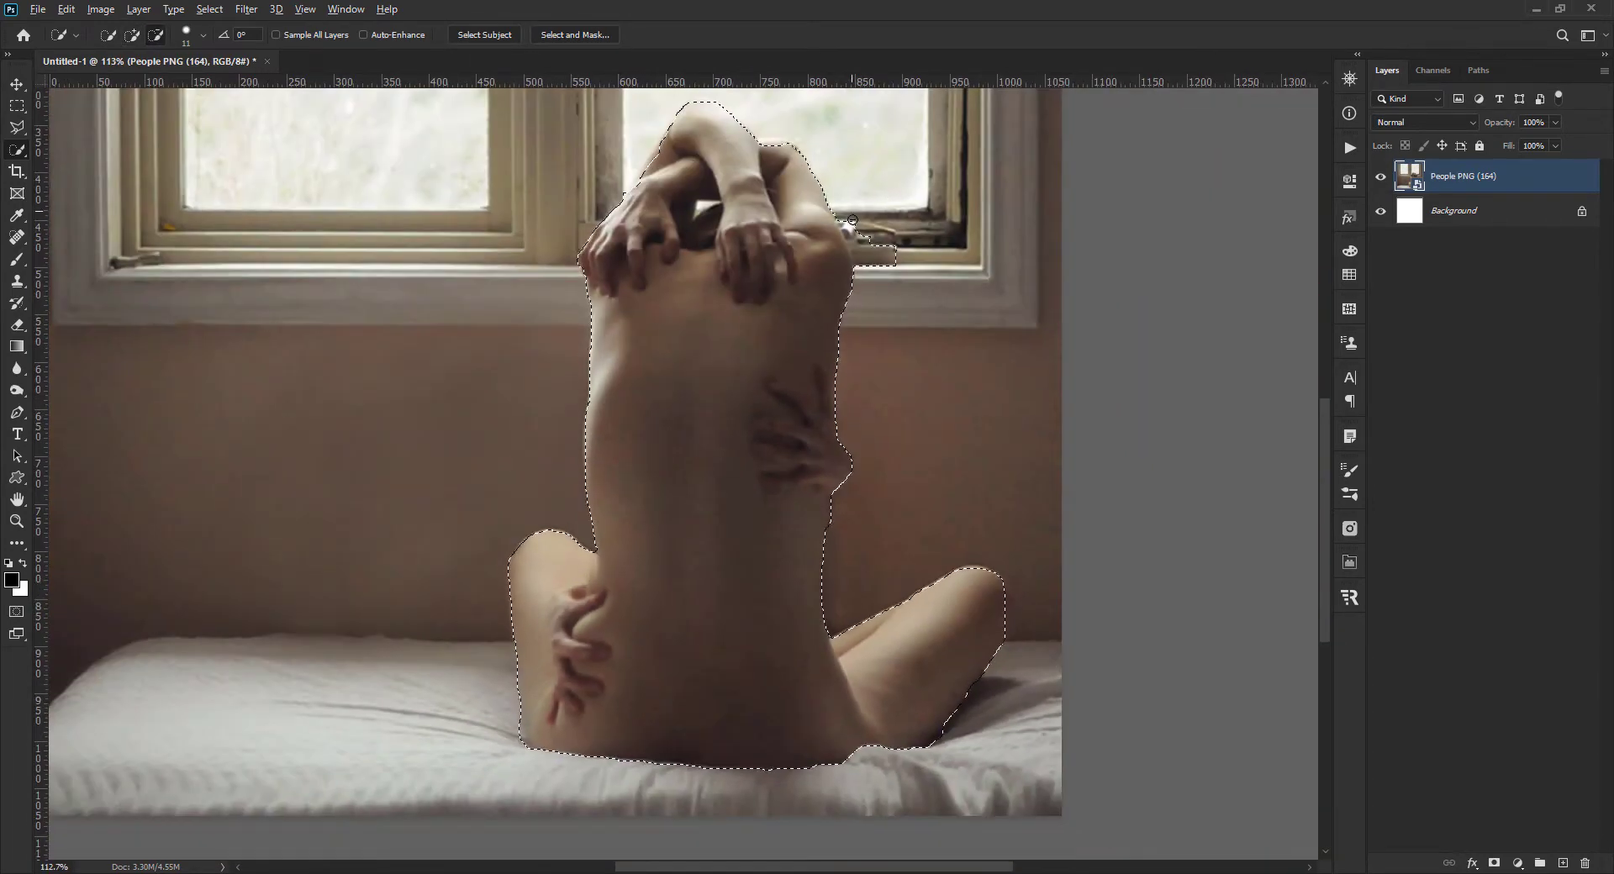
- Start a Polygonal Lasso outline along the arm edge, then cancel it
scroll(973, 529, "up", 3)
key("l")
scroll(1001, 497, "up", 2)
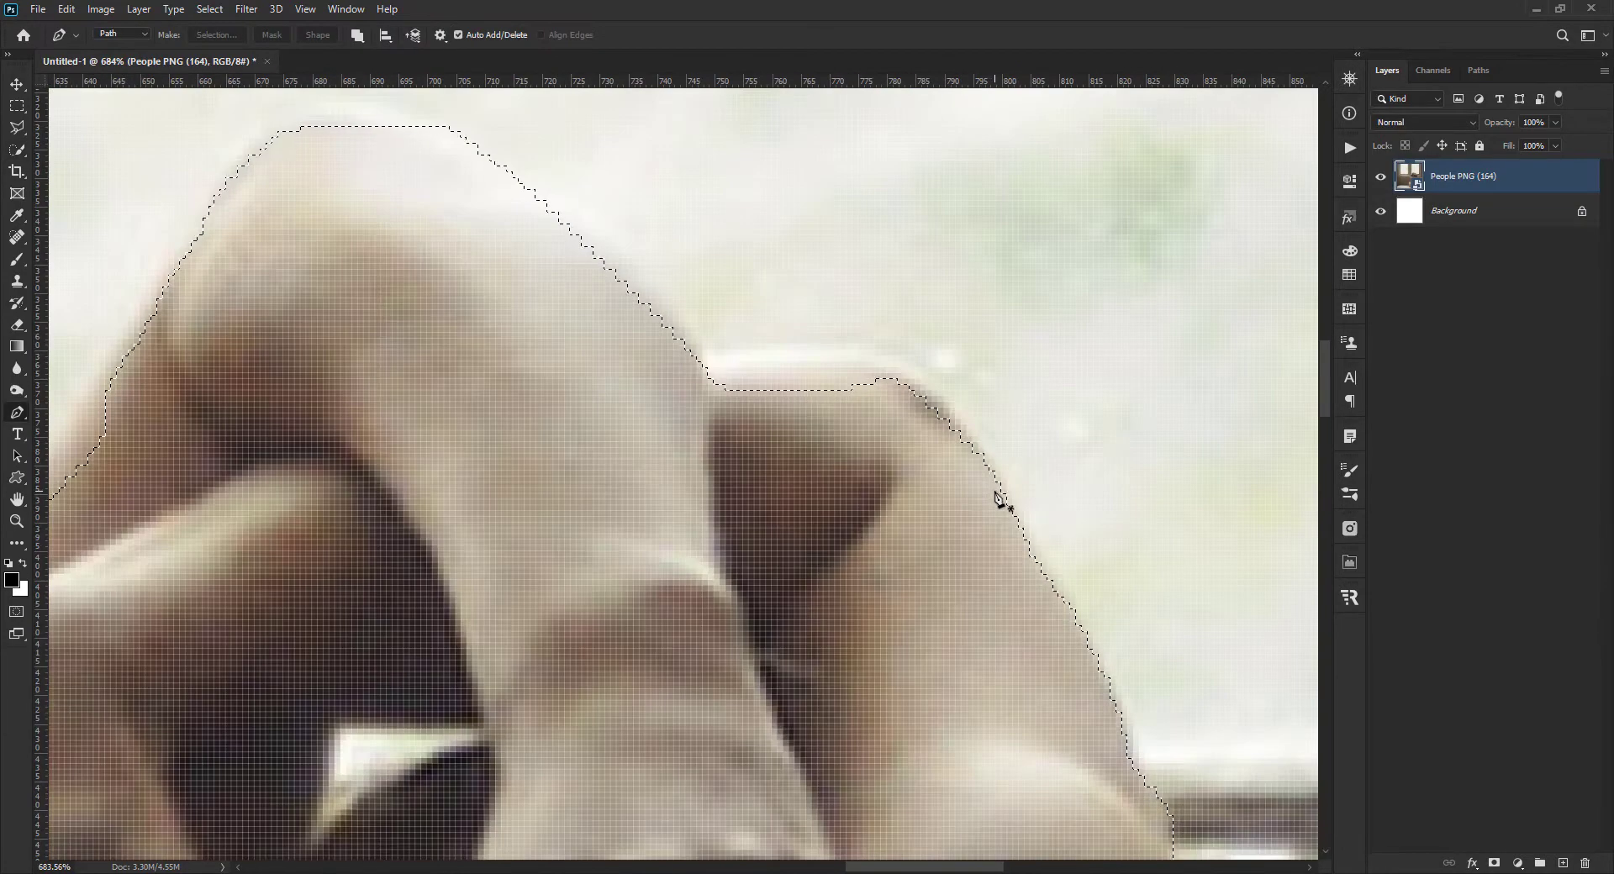
scroll(1101, 664, "down", 2)
scroll(1009, 656, "down", 2)
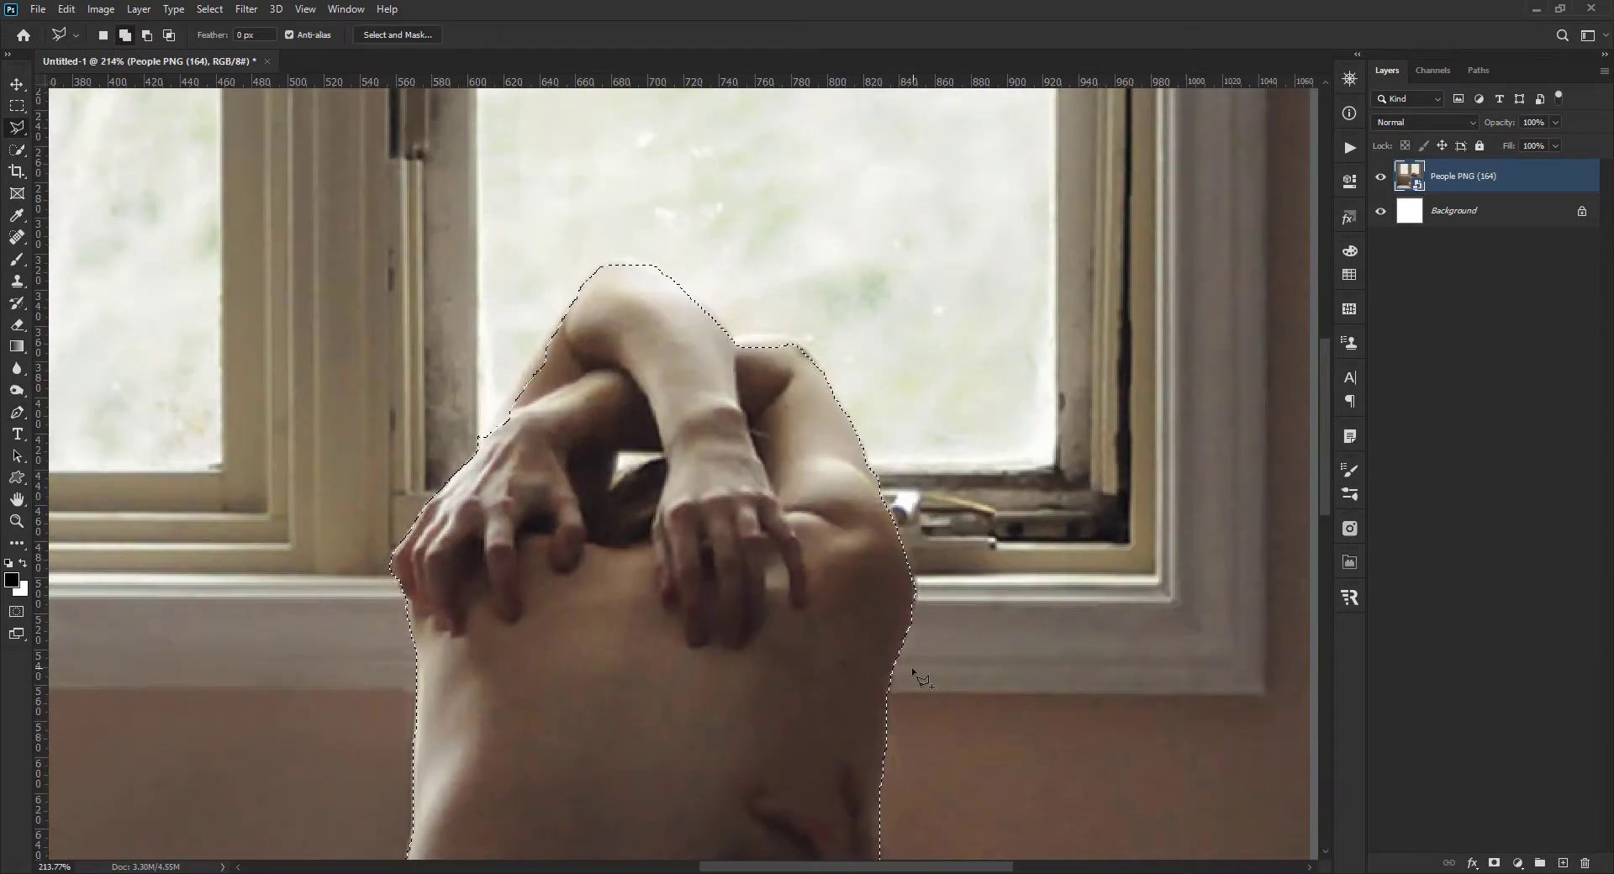
scroll(898, 647, "up", 3)
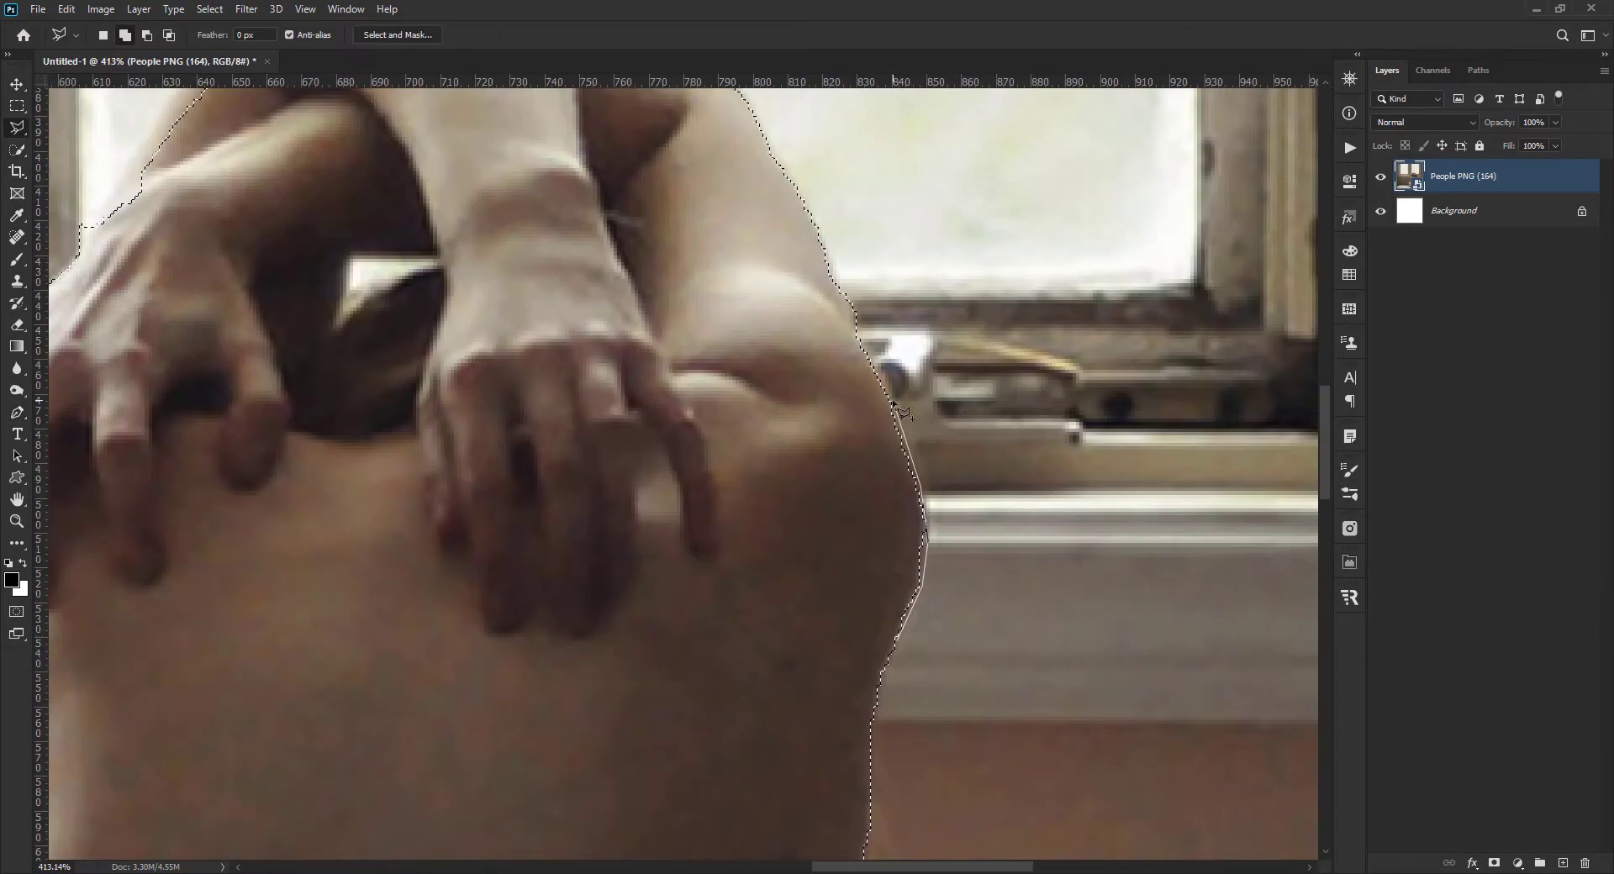
scroll(820, 231, "up", 3)
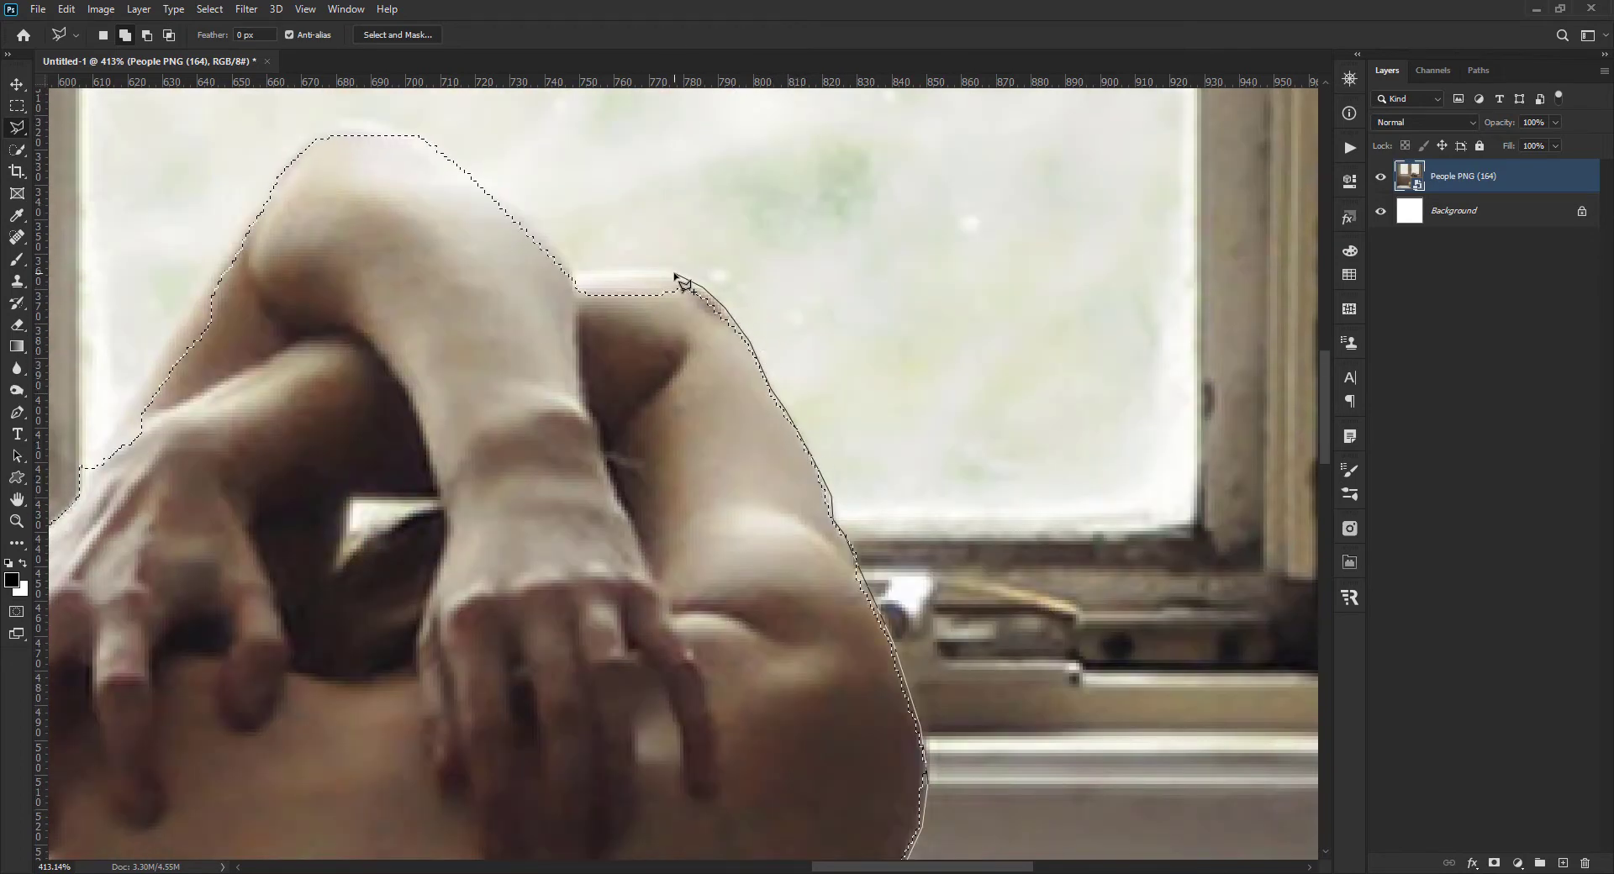
left_click(577, 286)
left_click(538, 587)
scroll(589, 622, "down", 3)
left_click(813, 571)
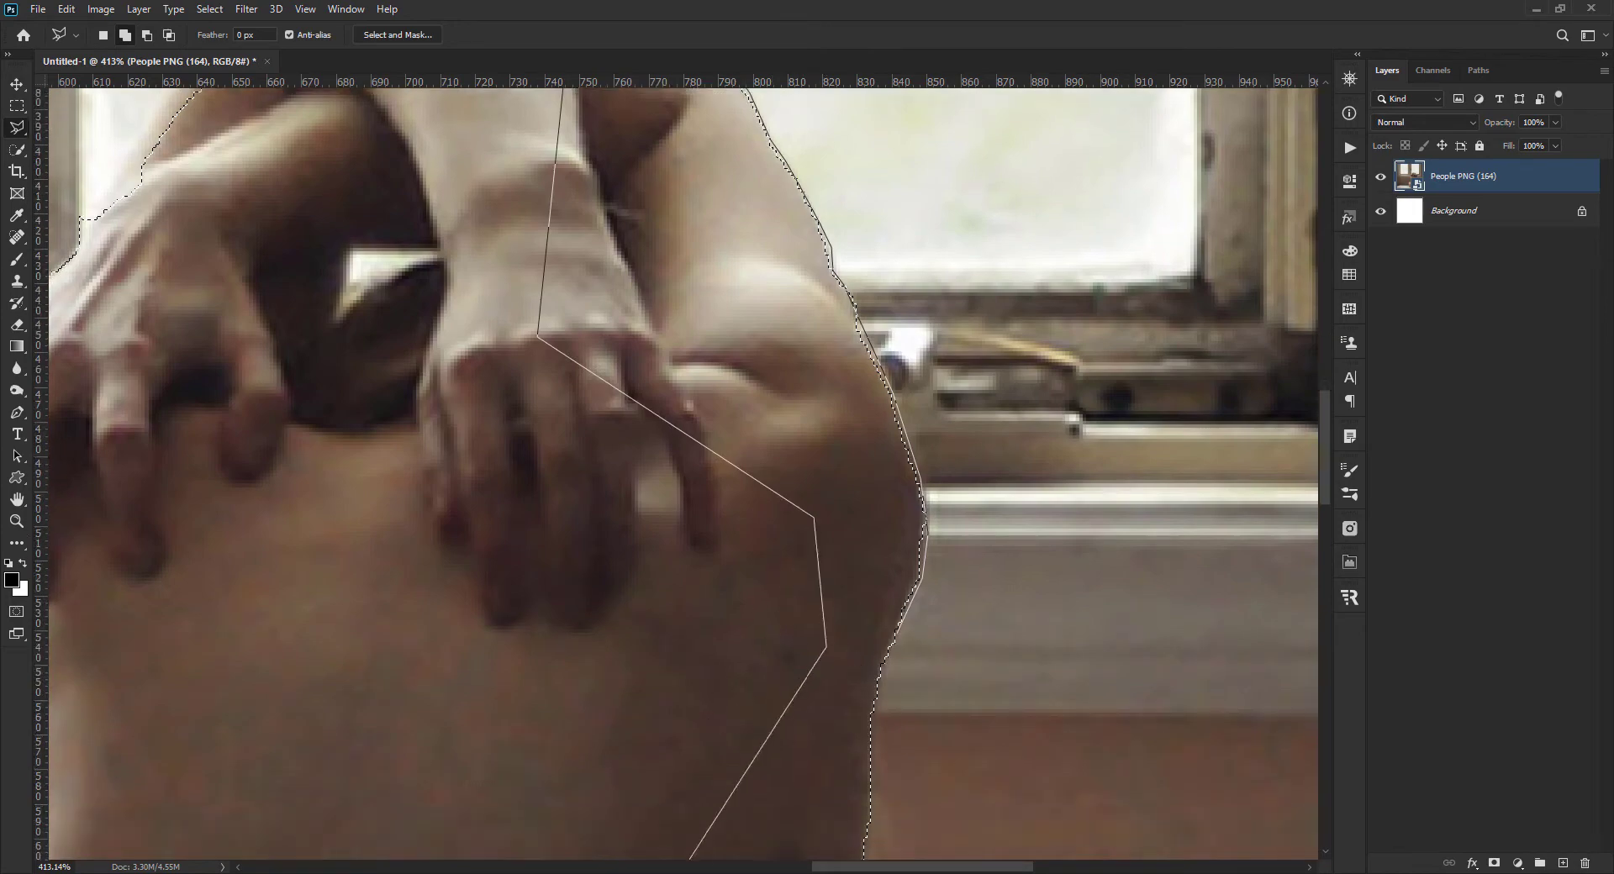
scroll(744, 822, "down", 3)
key("Escape")
- Trace the top edge of the raised arms and the finger edge with the Polygonal Lasso
scroll(591, 267, "up", 5)
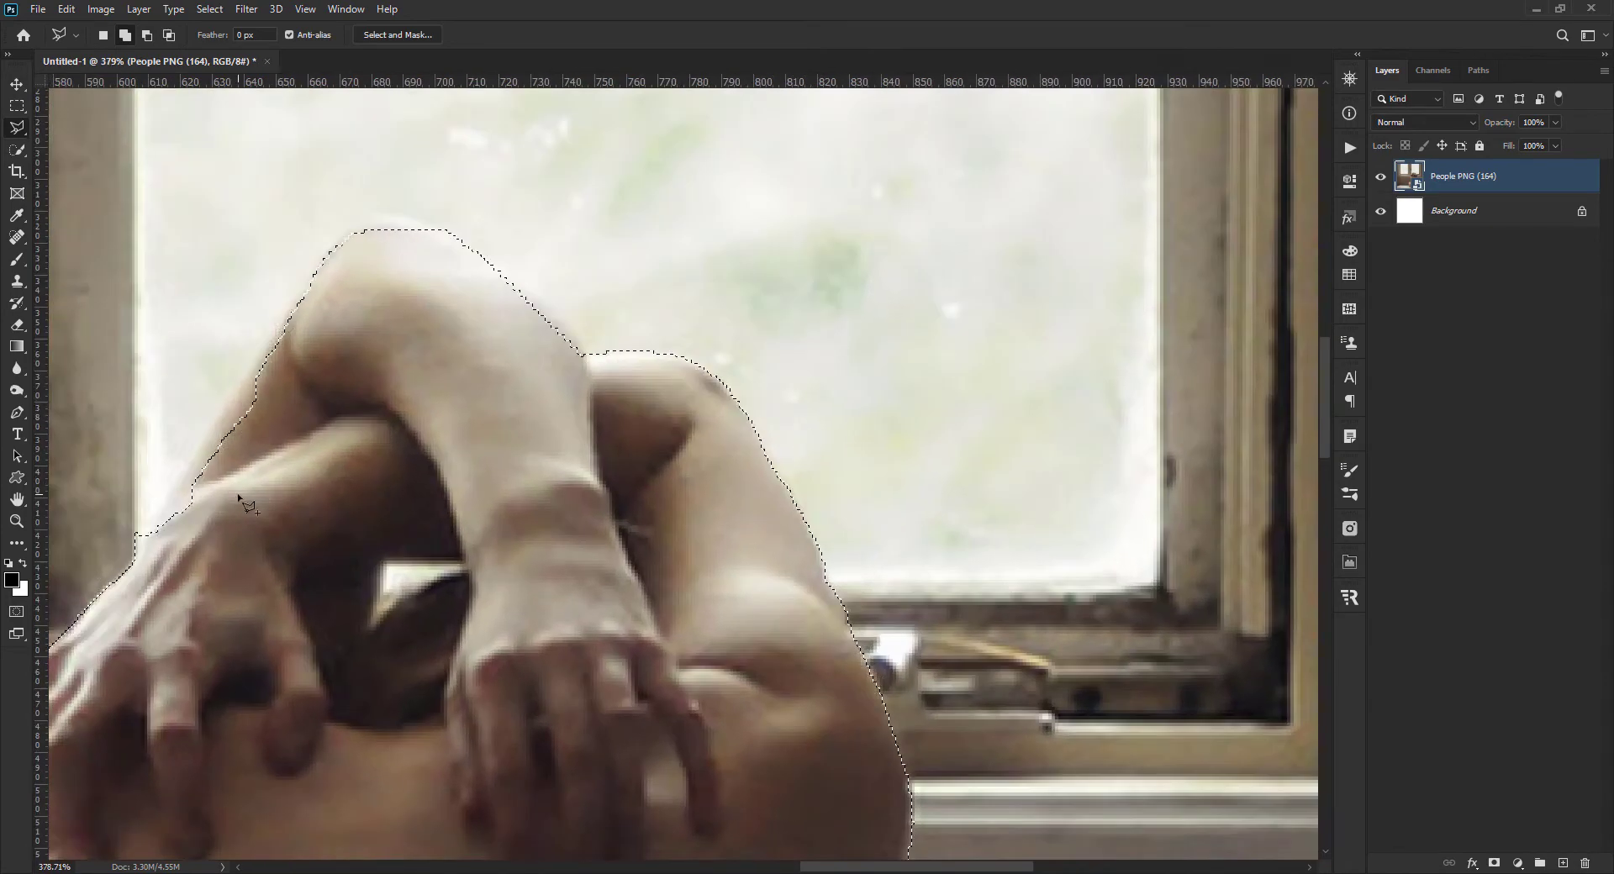
scroll(243, 504, "up", 3)
left_click(210, 424)
scroll(209, 425, "up", 3)
left_click(420, 395)
left_click(464, 354)
left_click(495, 346)
left_click(738, 515)
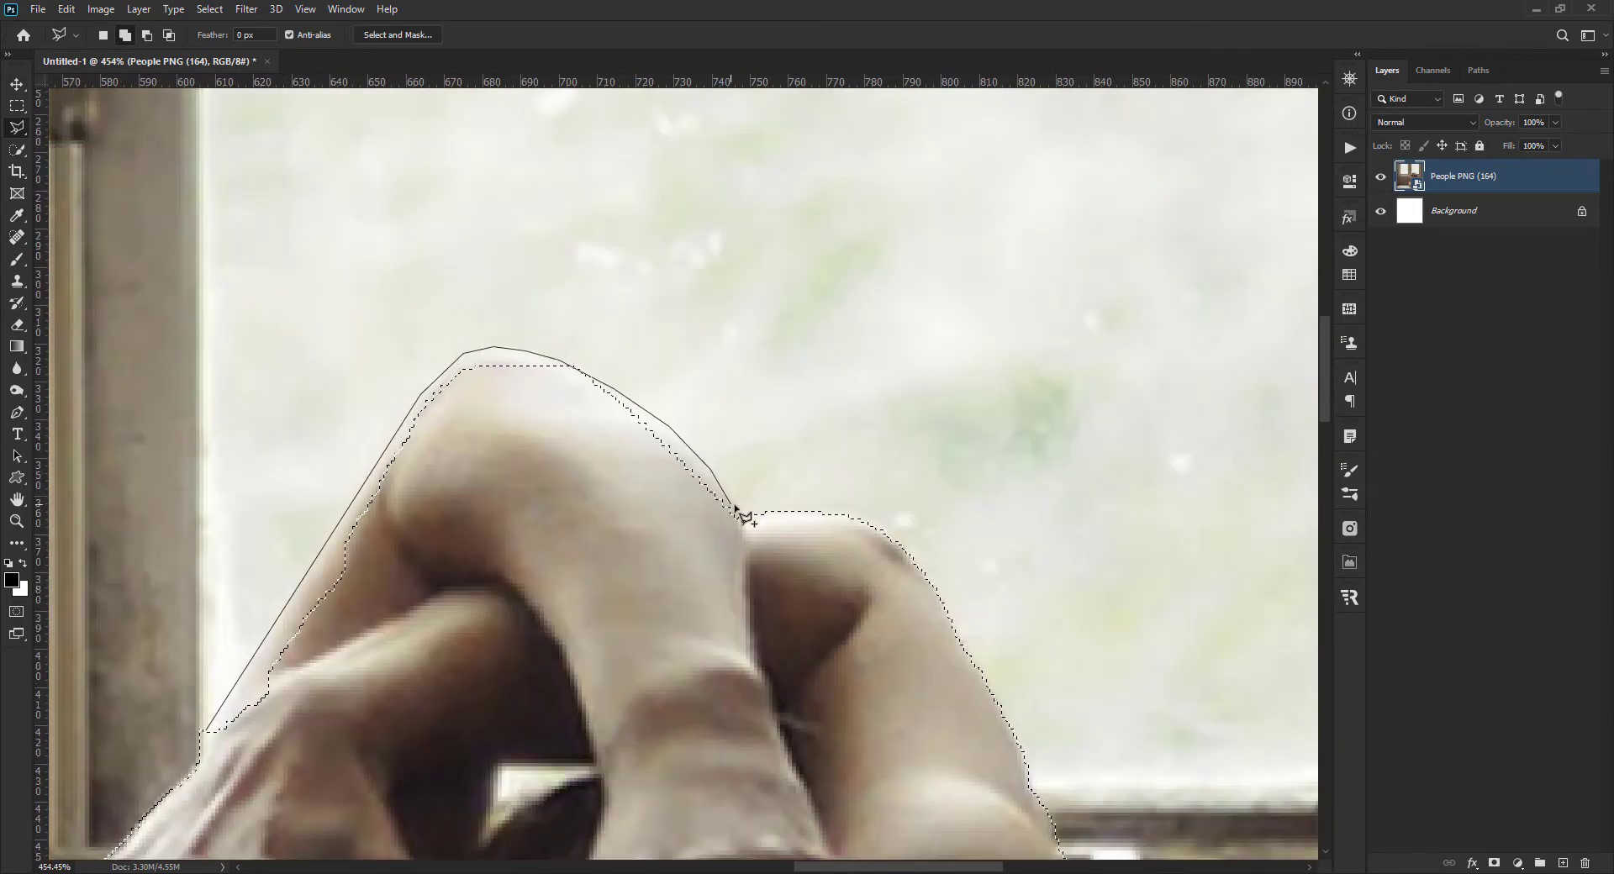
scroll(740, 521, "down", 5)
scroll(887, 694, "up", 1)
scroll(889, 695, "up", 3)
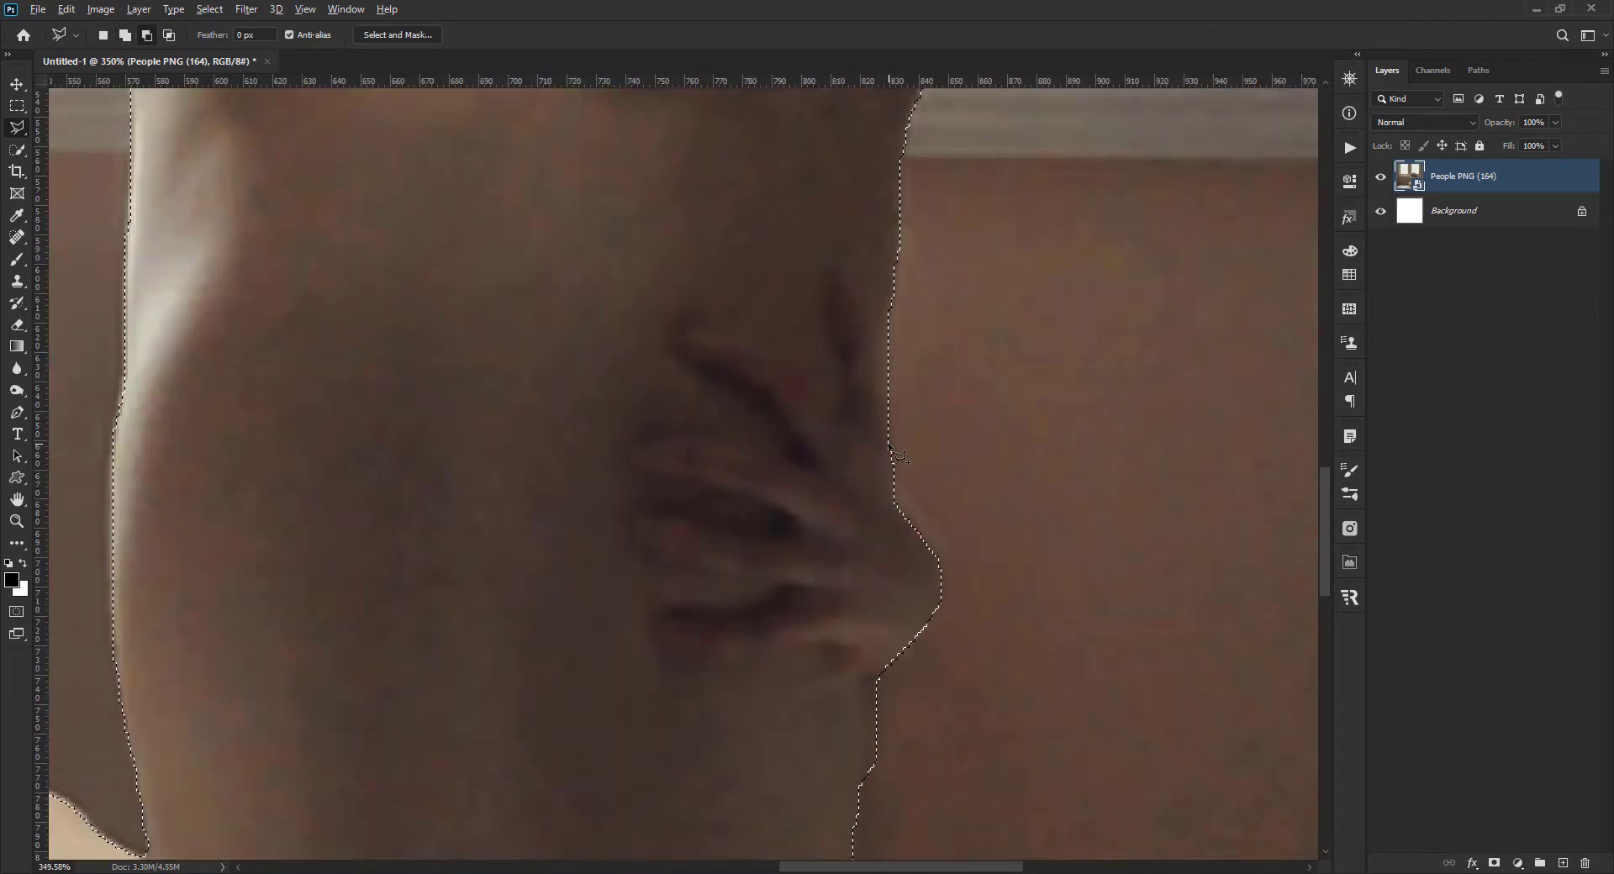
- Begin outlining the hand on the back around its upper fingers
left_click(822, 288)
left_click(843, 412)
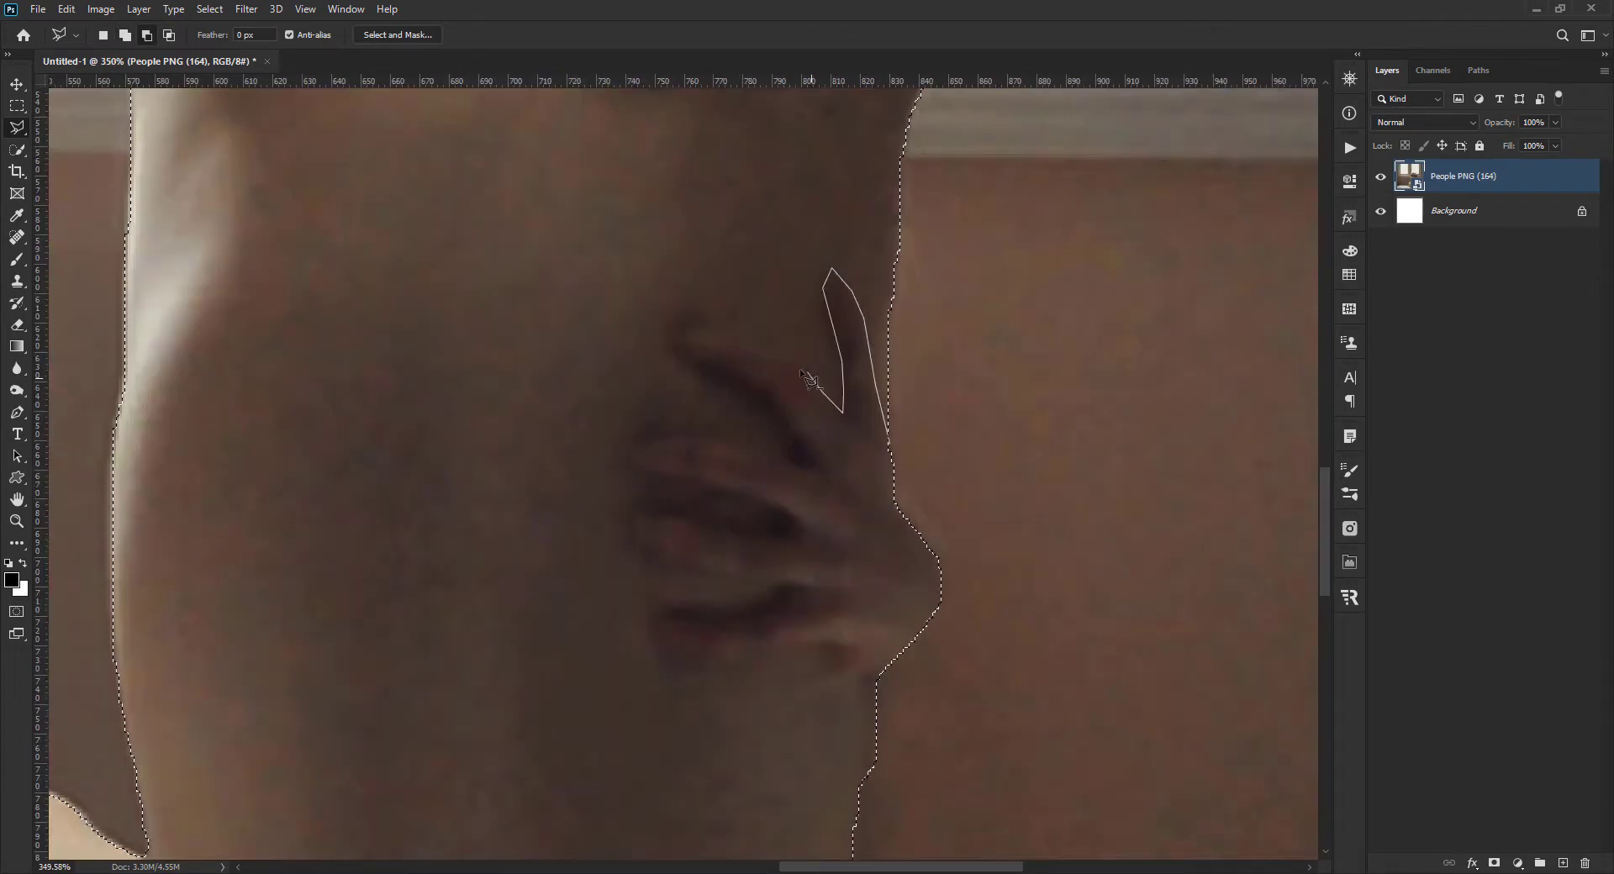
left_click(687, 364)
left_click(782, 412)
left_click(801, 462)
left_click(628, 458)
left_click(719, 487)
left_click(786, 528)
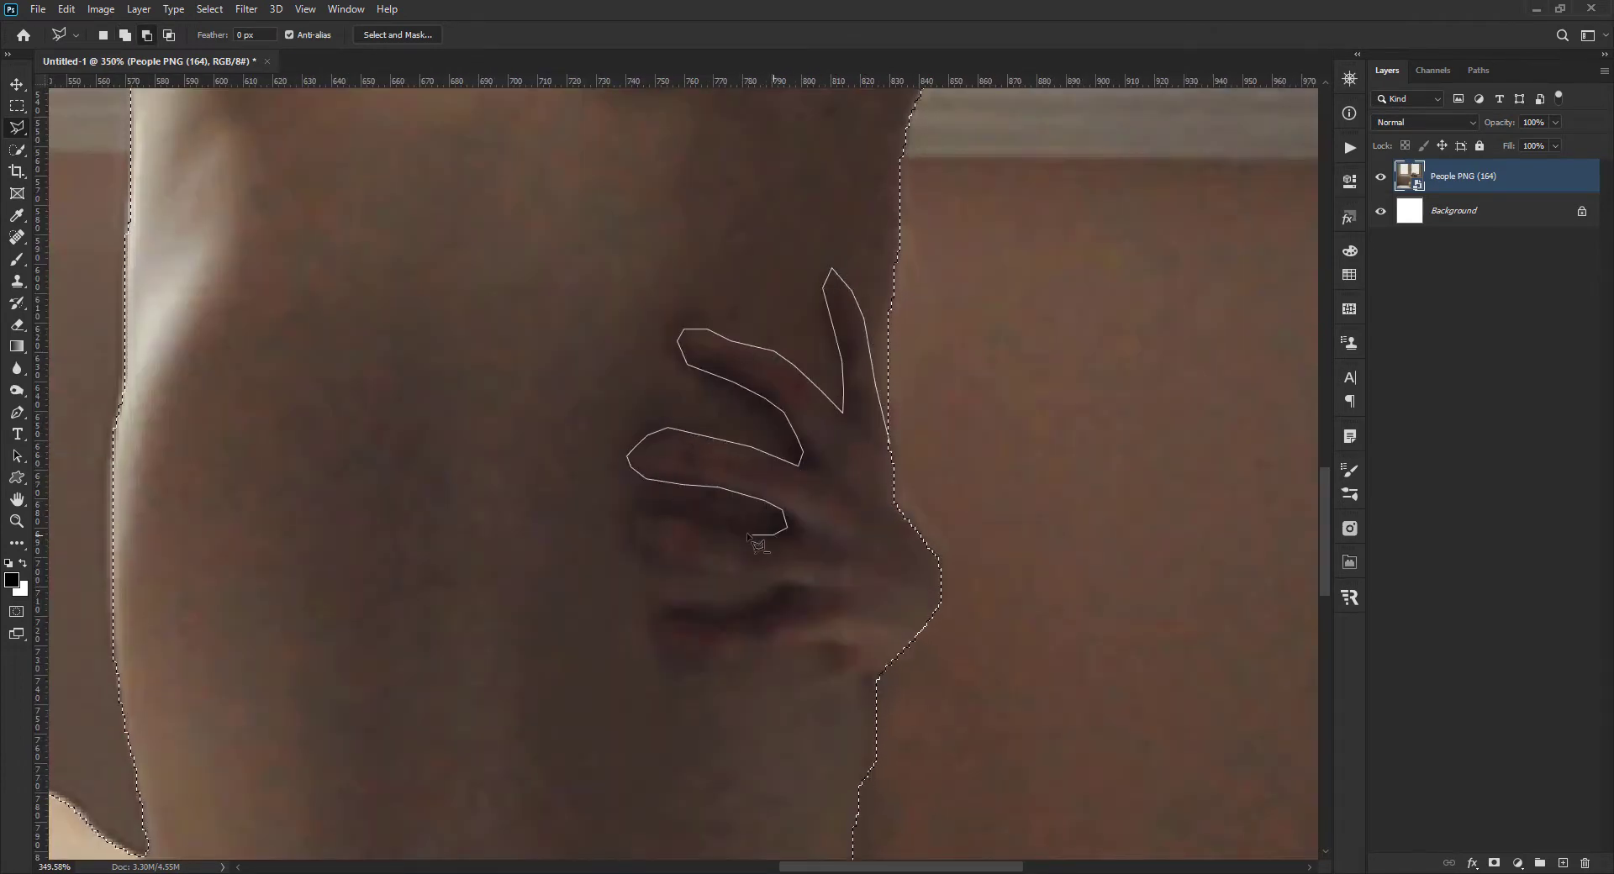
- Trace the lower fingers and close the outline to cut the hand from the selection
left_click(694, 520)
left_click(635, 511)
left_click(673, 570)
left_click(792, 587)
left_click(711, 627)
left_click(651, 639)
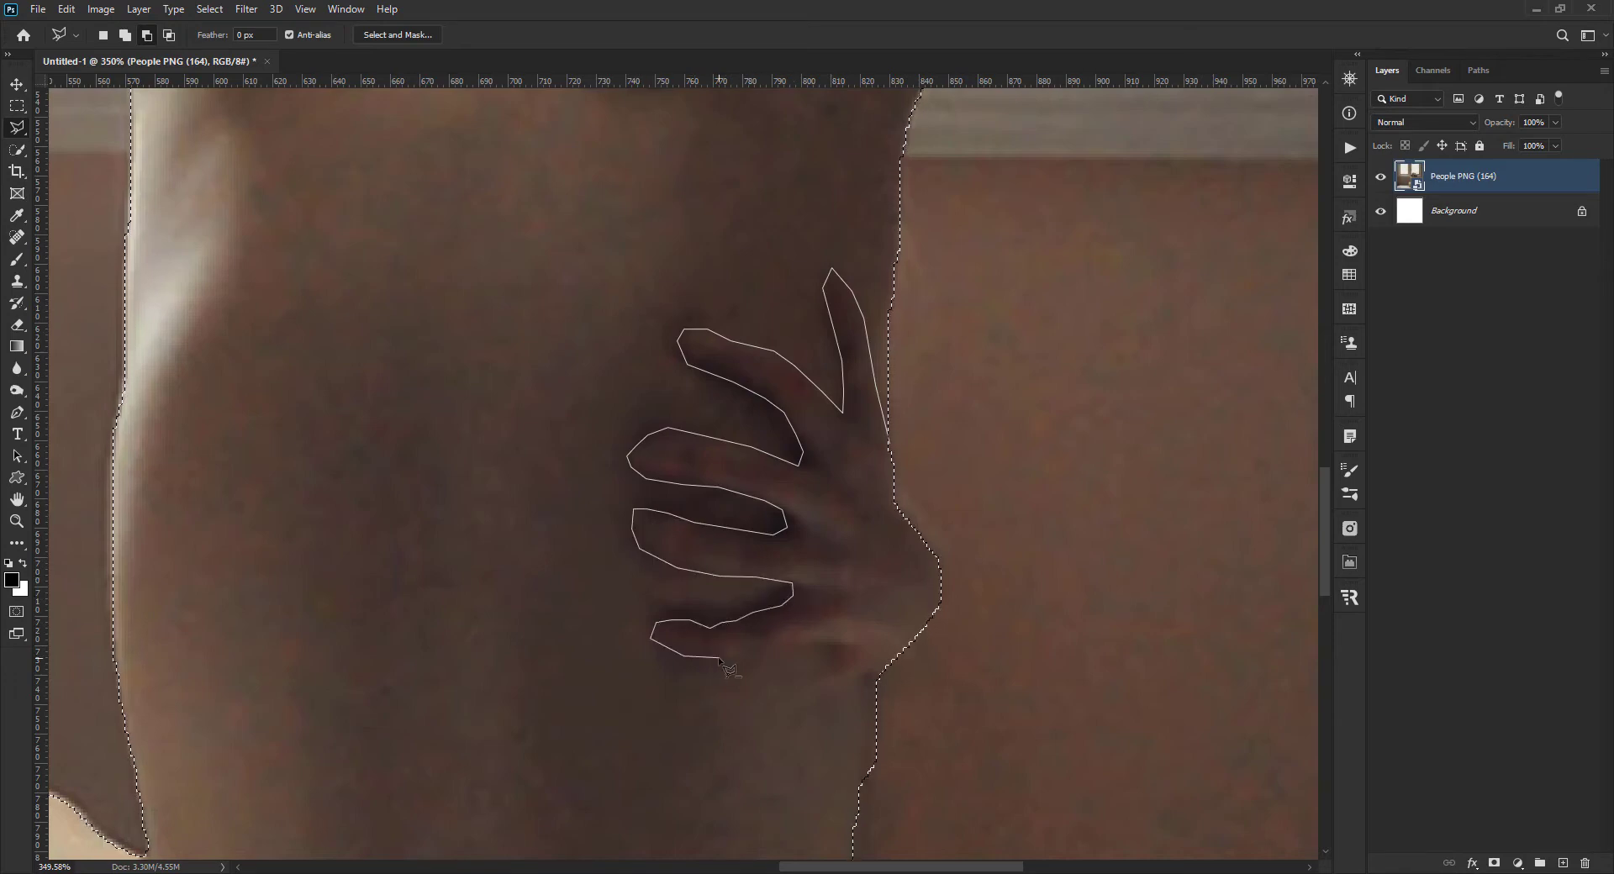
double_click(721, 662)
left_click(878, 673)
key("Escape")
key("ctrl+0")
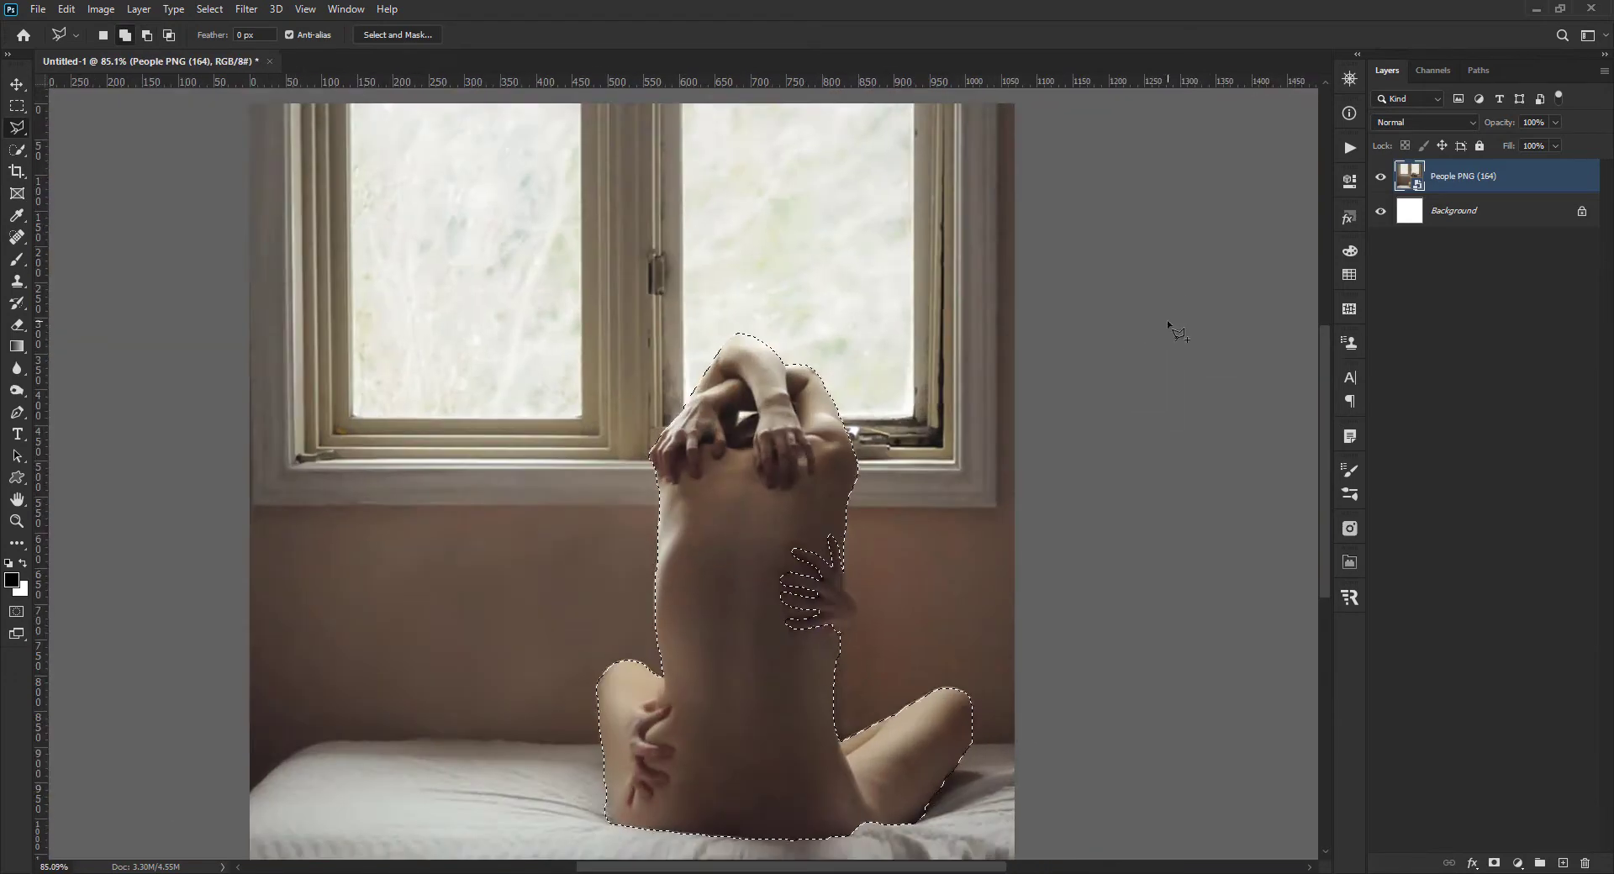
- Mask the photo layer to the figure and add an inverted-mask copy beneath it
left_click(1493, 863)
key("ctrl+j")
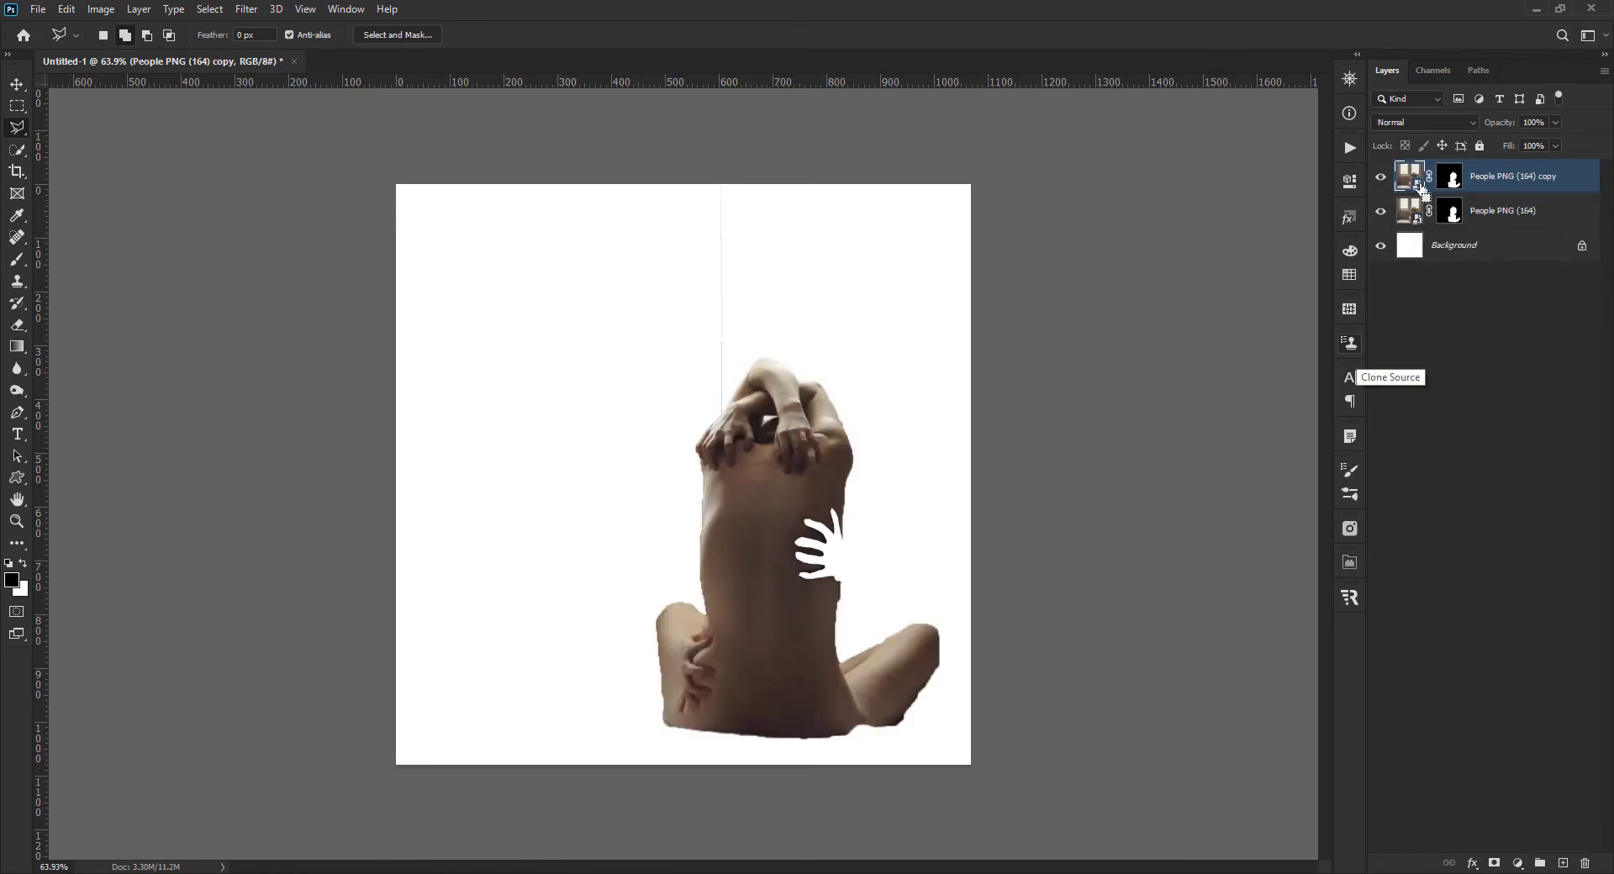
key("ctrl+i")
key("ctrl+bracketleft")
scroll(780, 554, "up", 3)
key("b")
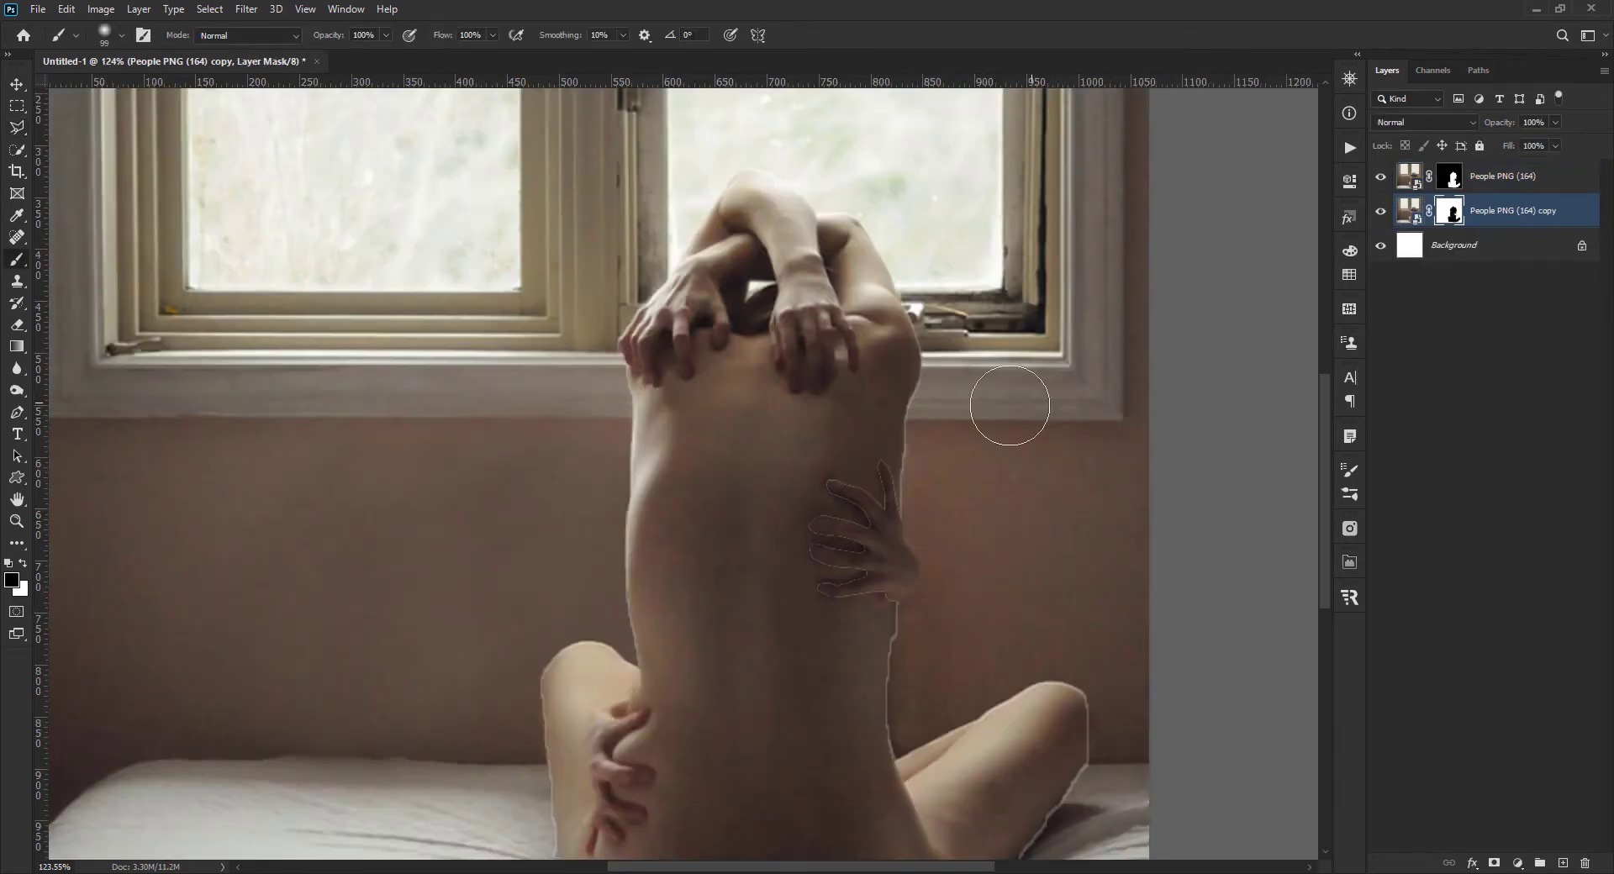
key("alt+bracketright")
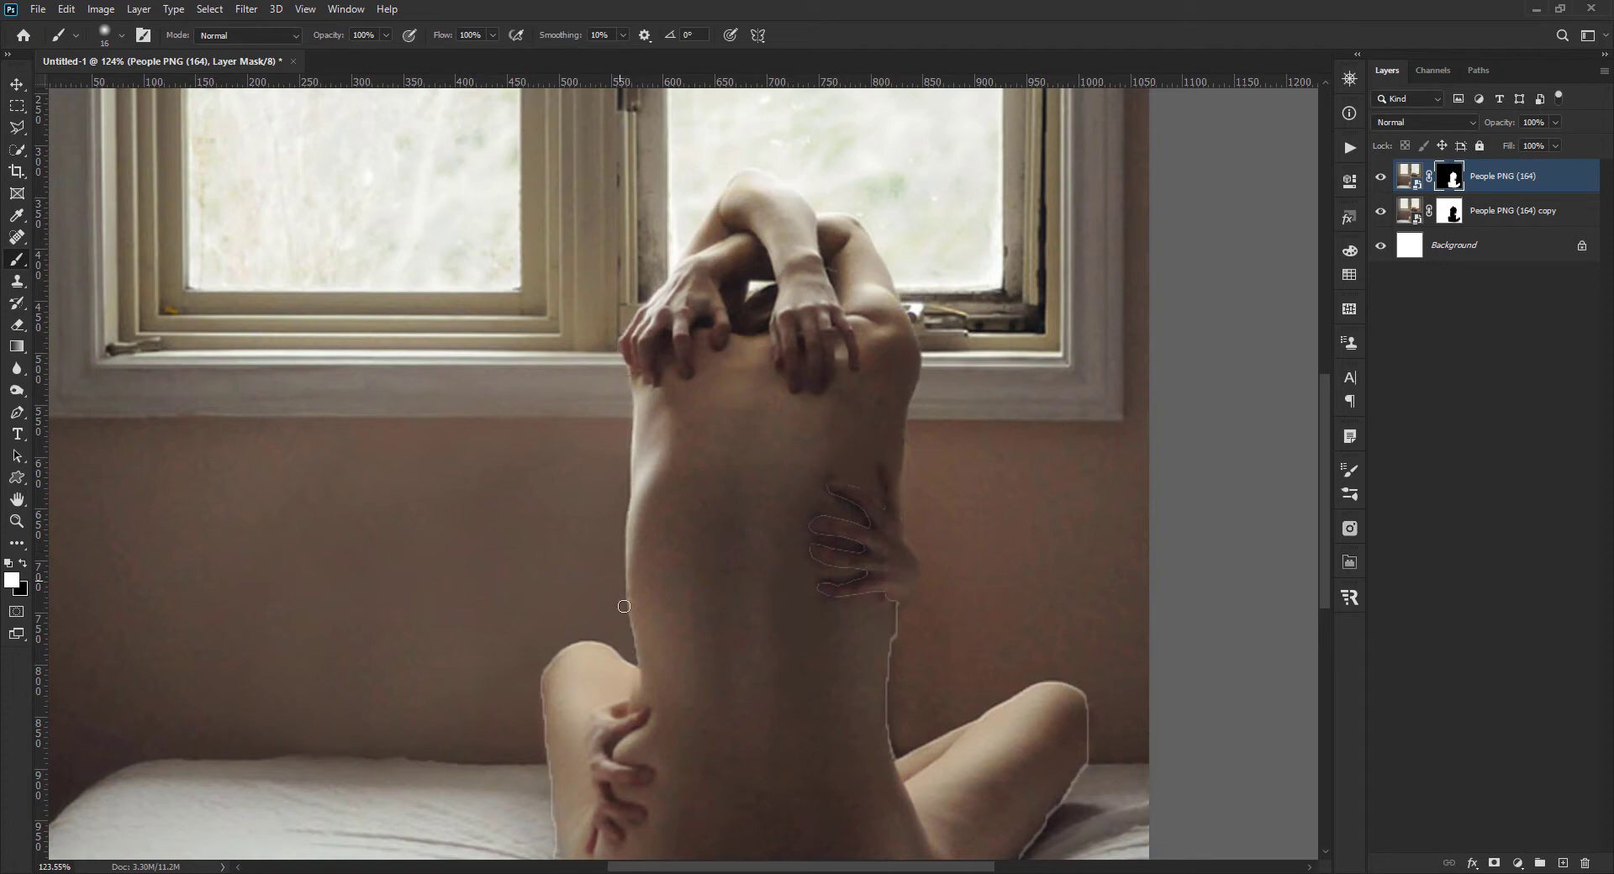
scroll(893, 754, "down", 1)
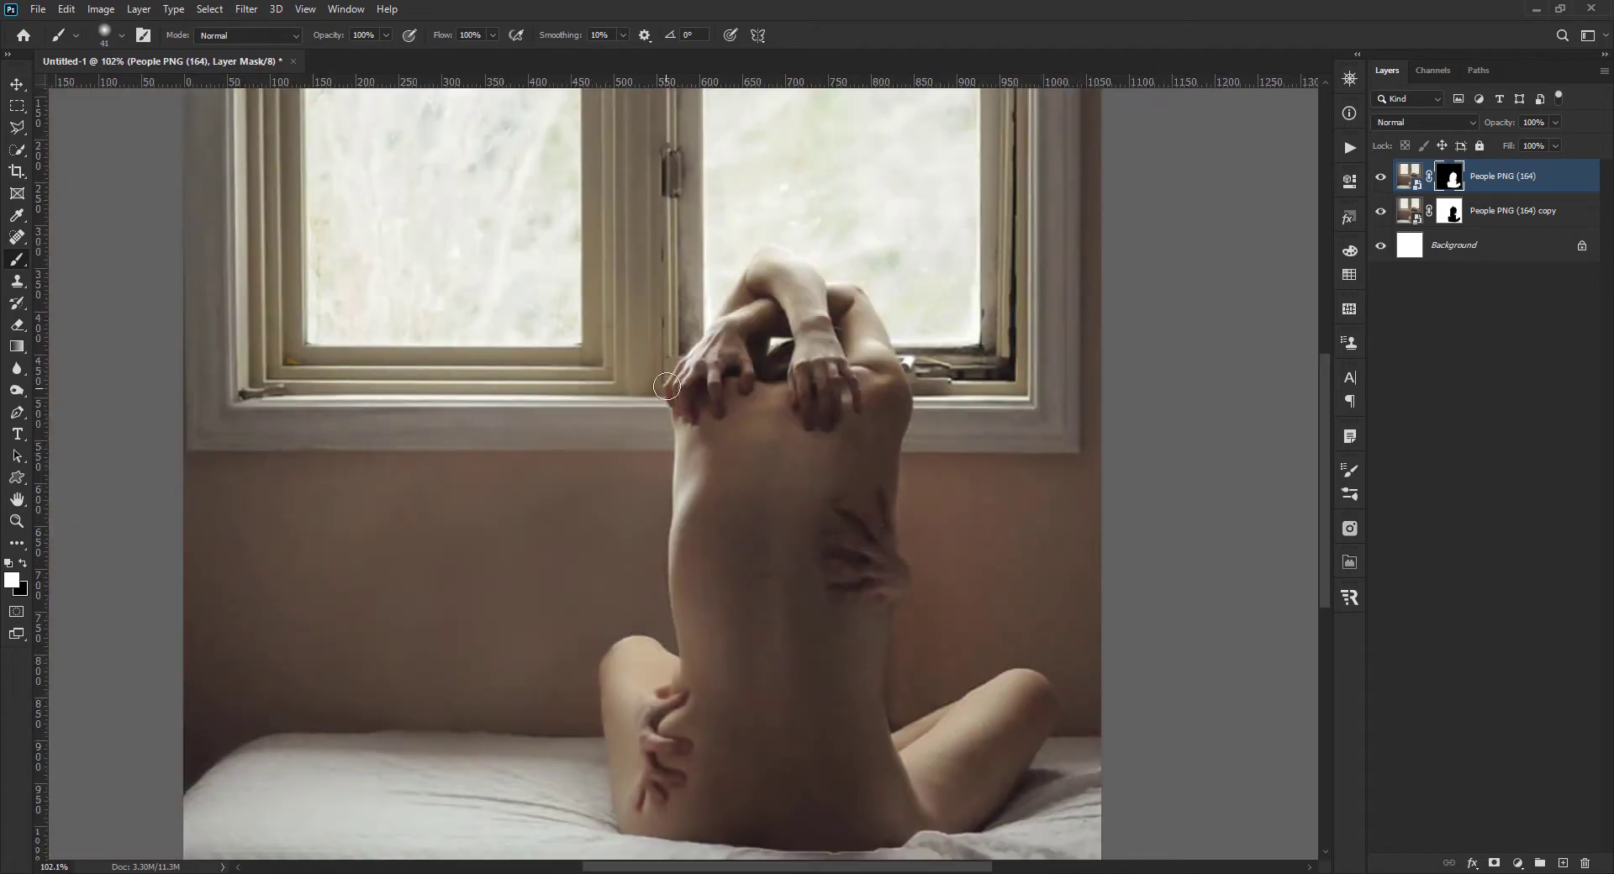
- Marquee the left window pane and fill it white on the copy layer's mask
key("v")
scroll(667, 385, "down", 2)
key("m")
key("x")
key("alt+bracketleft")
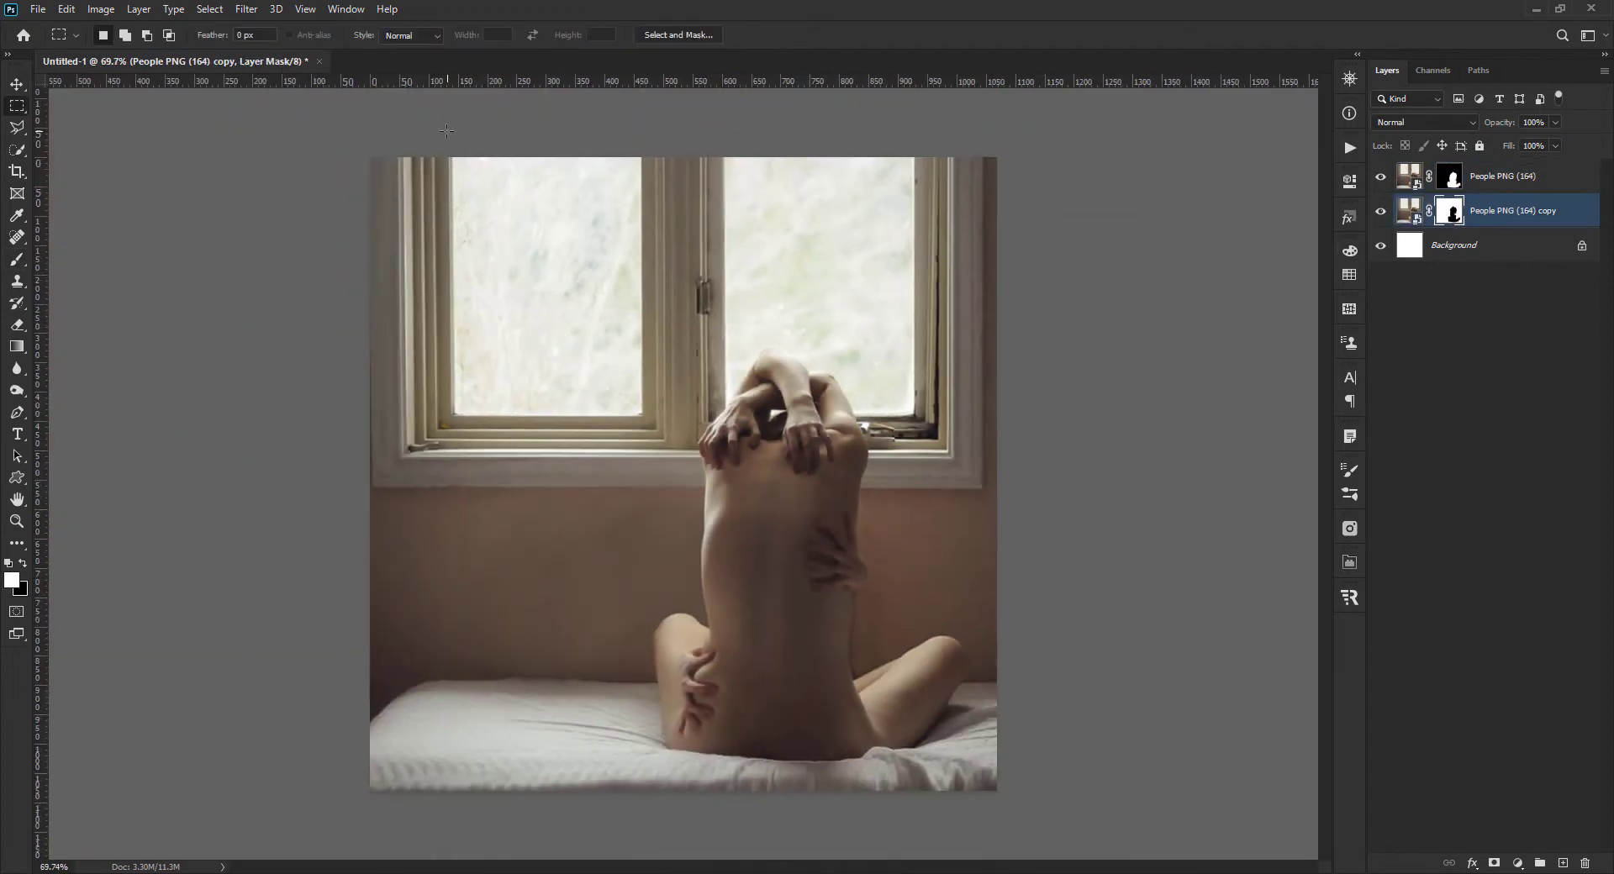
key("Delete")
left_click(1448, 214, "ctrl")
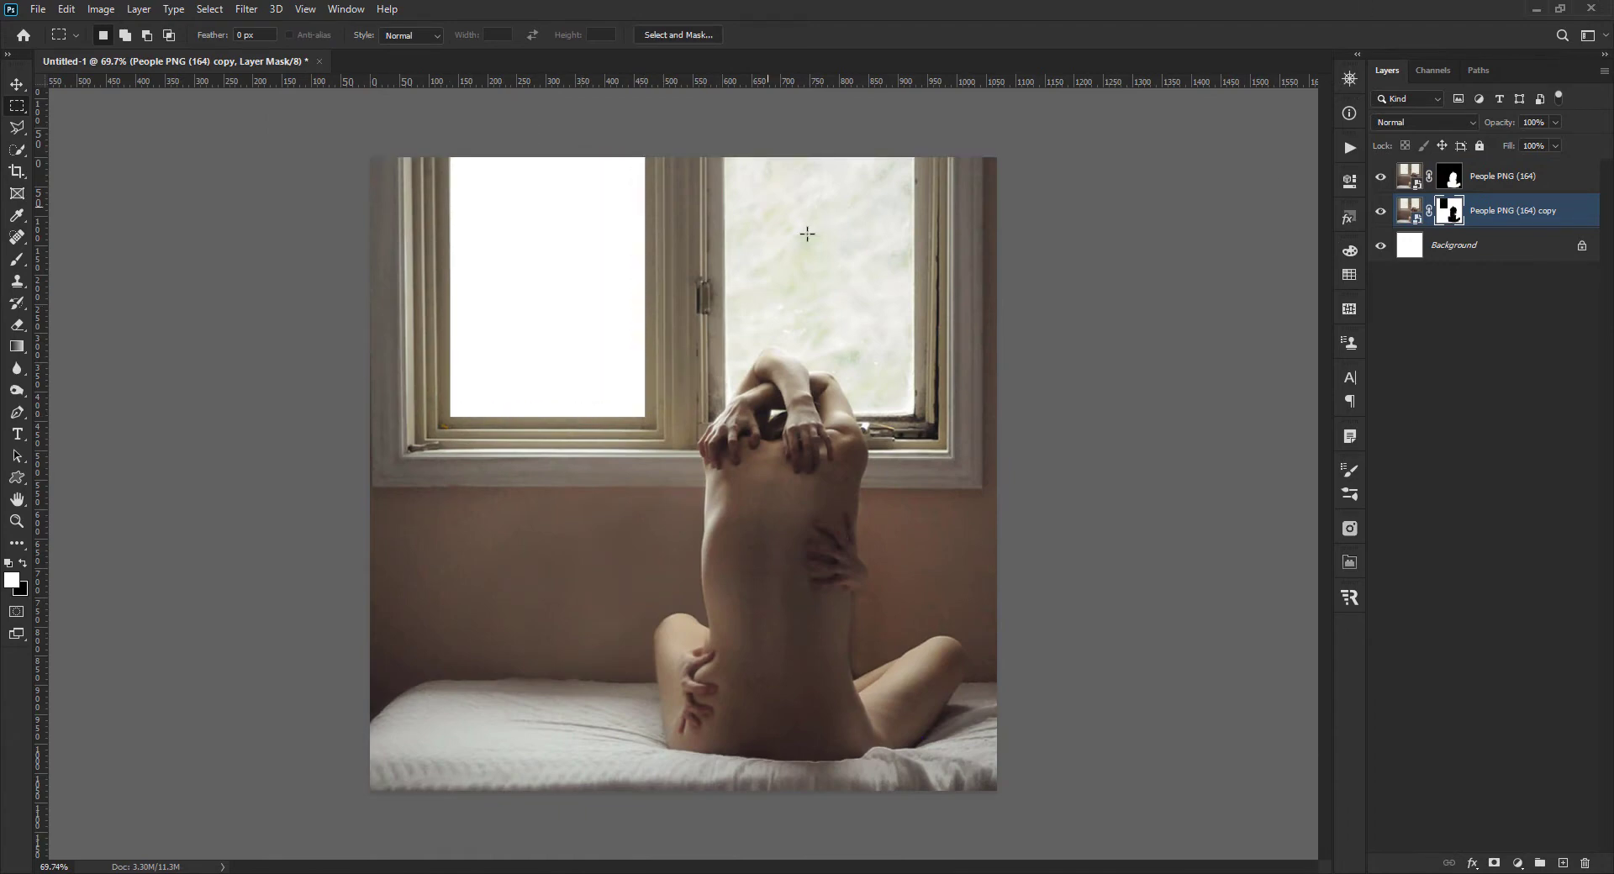
scroll(747, 314, "up", 2)
scroll(748, 314, "down", 3)
scroll(747, 314, "up", 1)
scroll(747, 314, "up", 5)
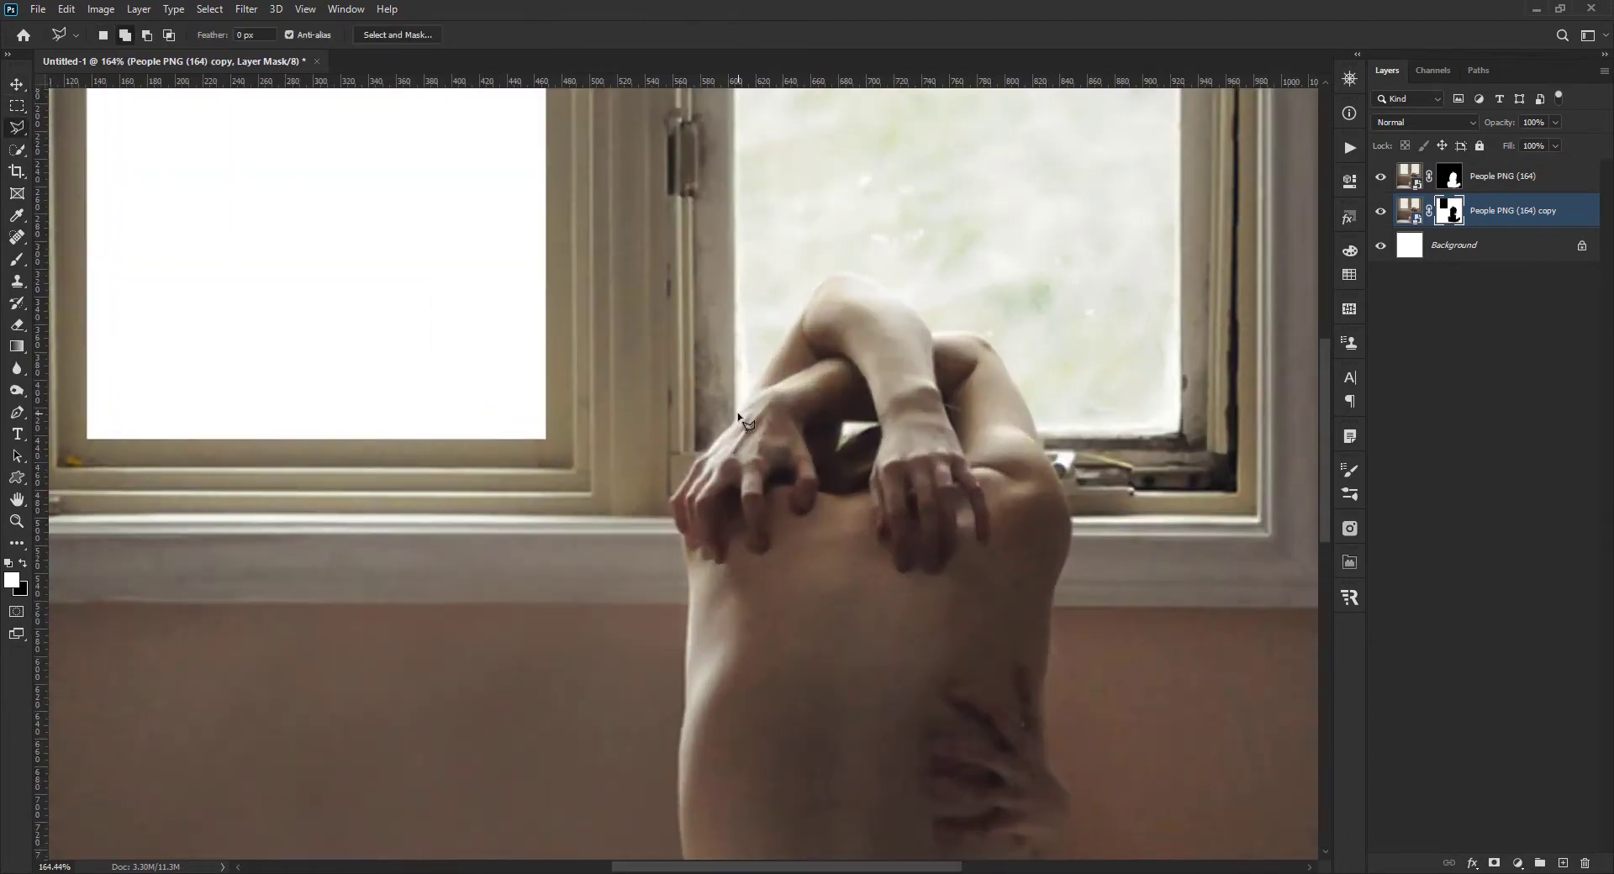
scroll(747, 314, "down", 5)
scroll(747, 314, "up", 1)
- Lasso the right window pane and fill it white on the mask
key("l")
left_click(731, 118)
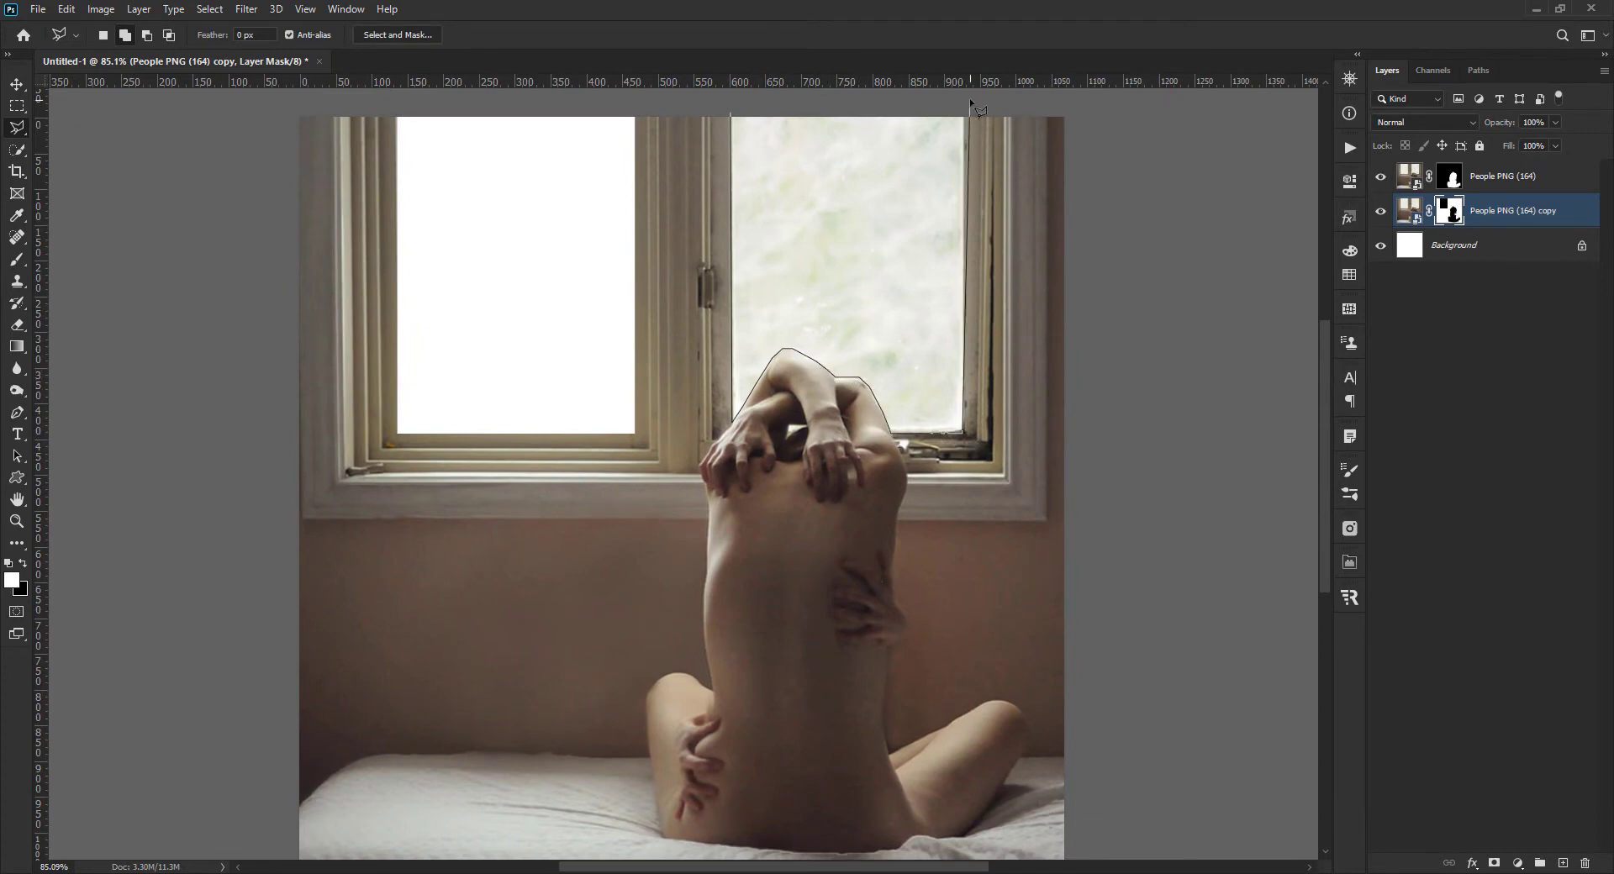
left_click(734, 116)
key("Delete")
scroll(938, 318, "up", 3)
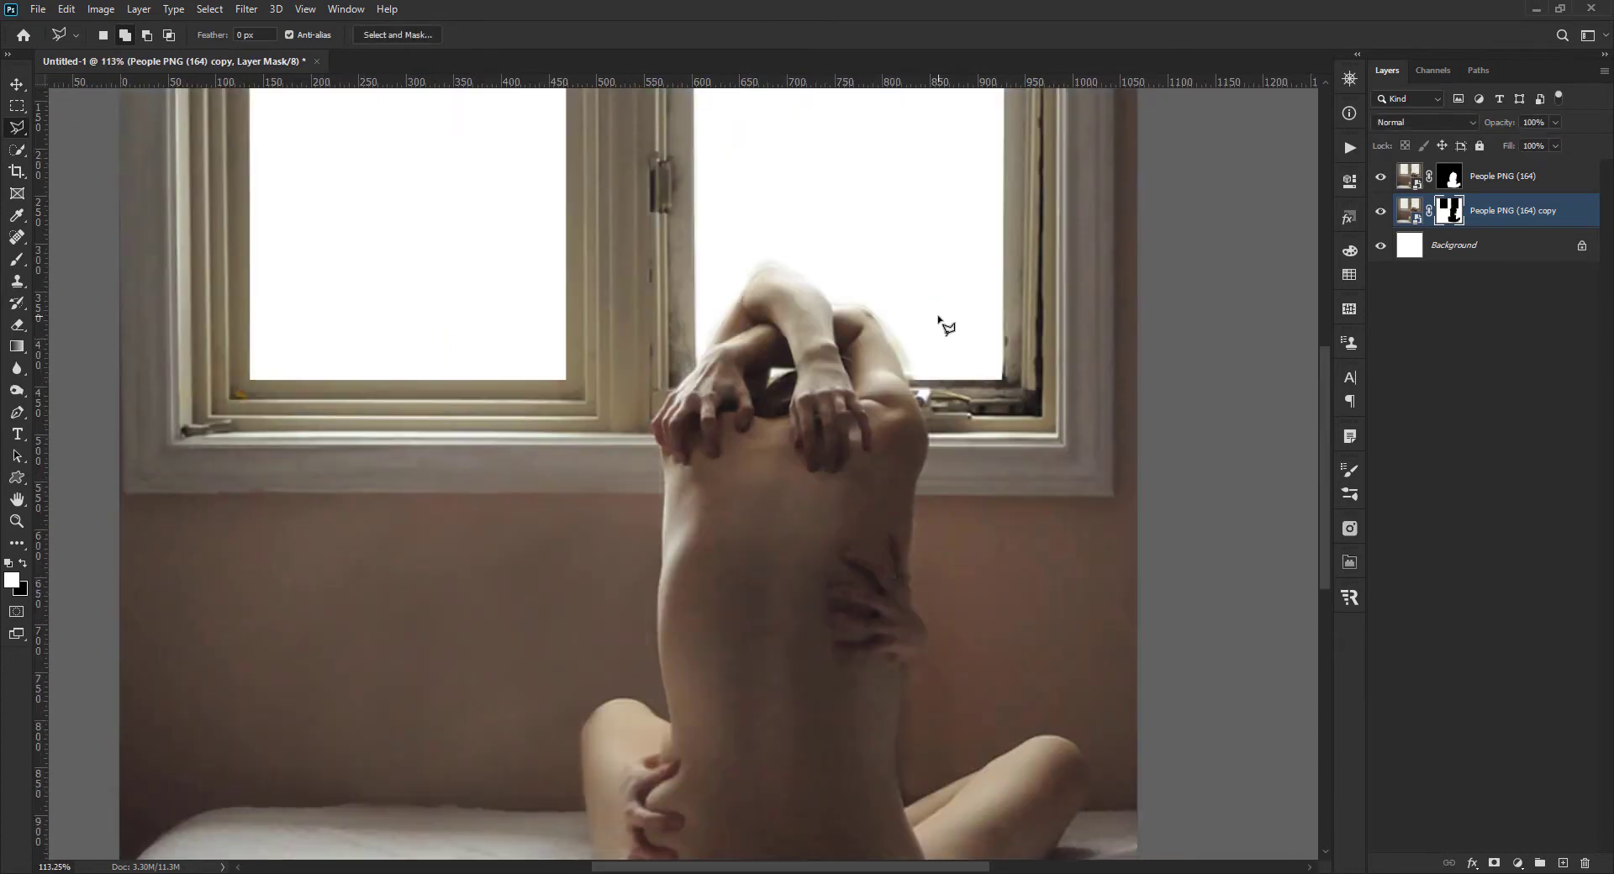
- Deselect and set up a smaller brush for touching up the top layer's mask edges
key("ctrl+d")
key("b")
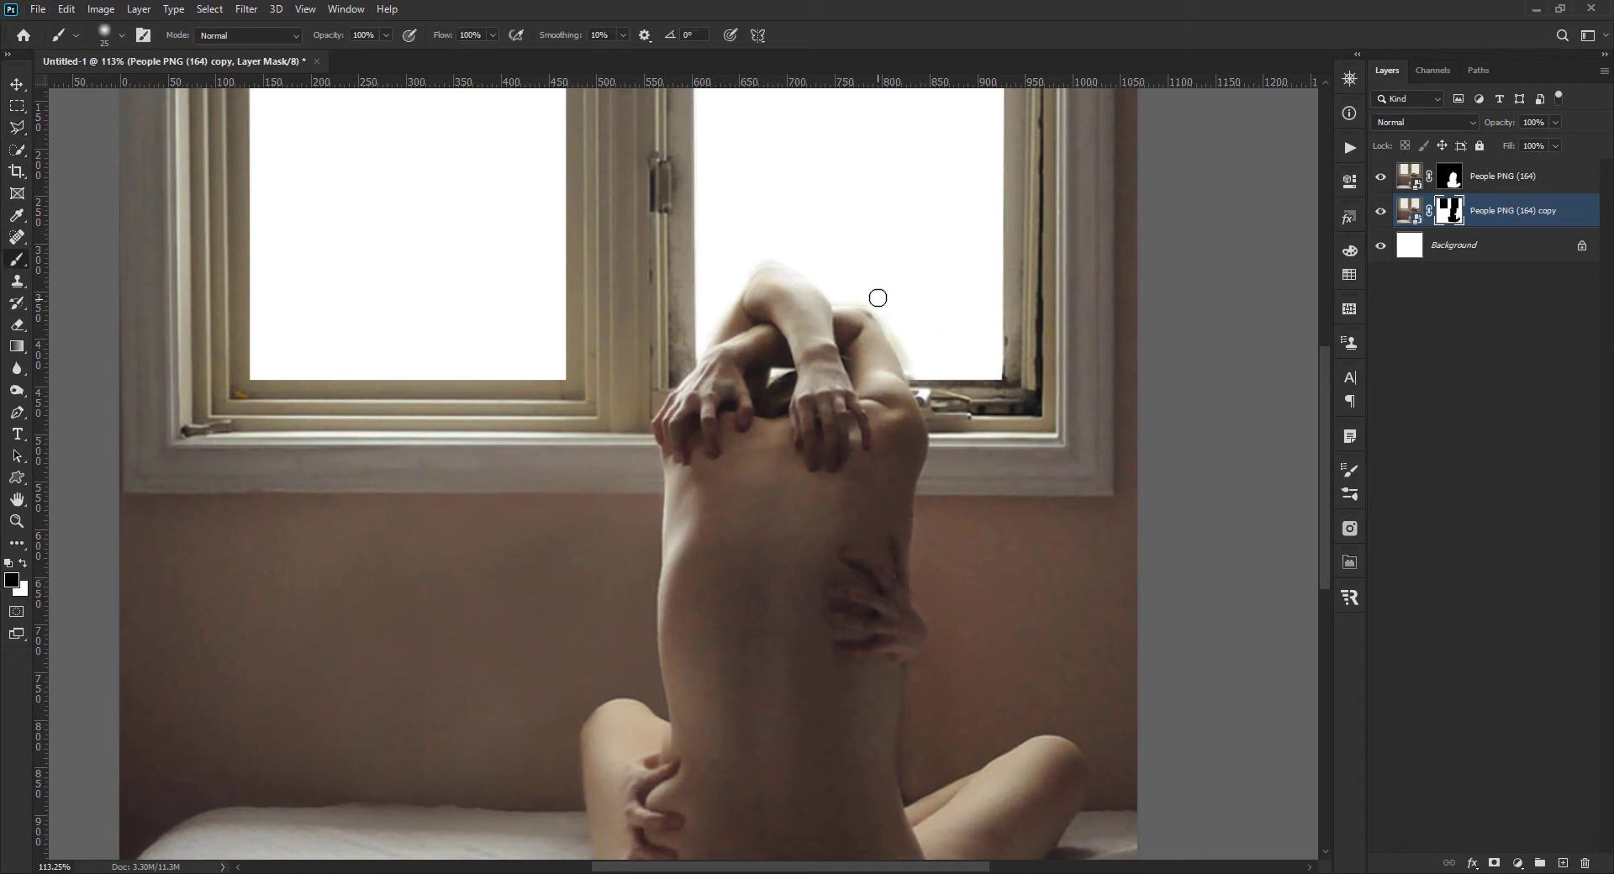
scroll(749, 373, "up", 5)
key("alt+bracketright")
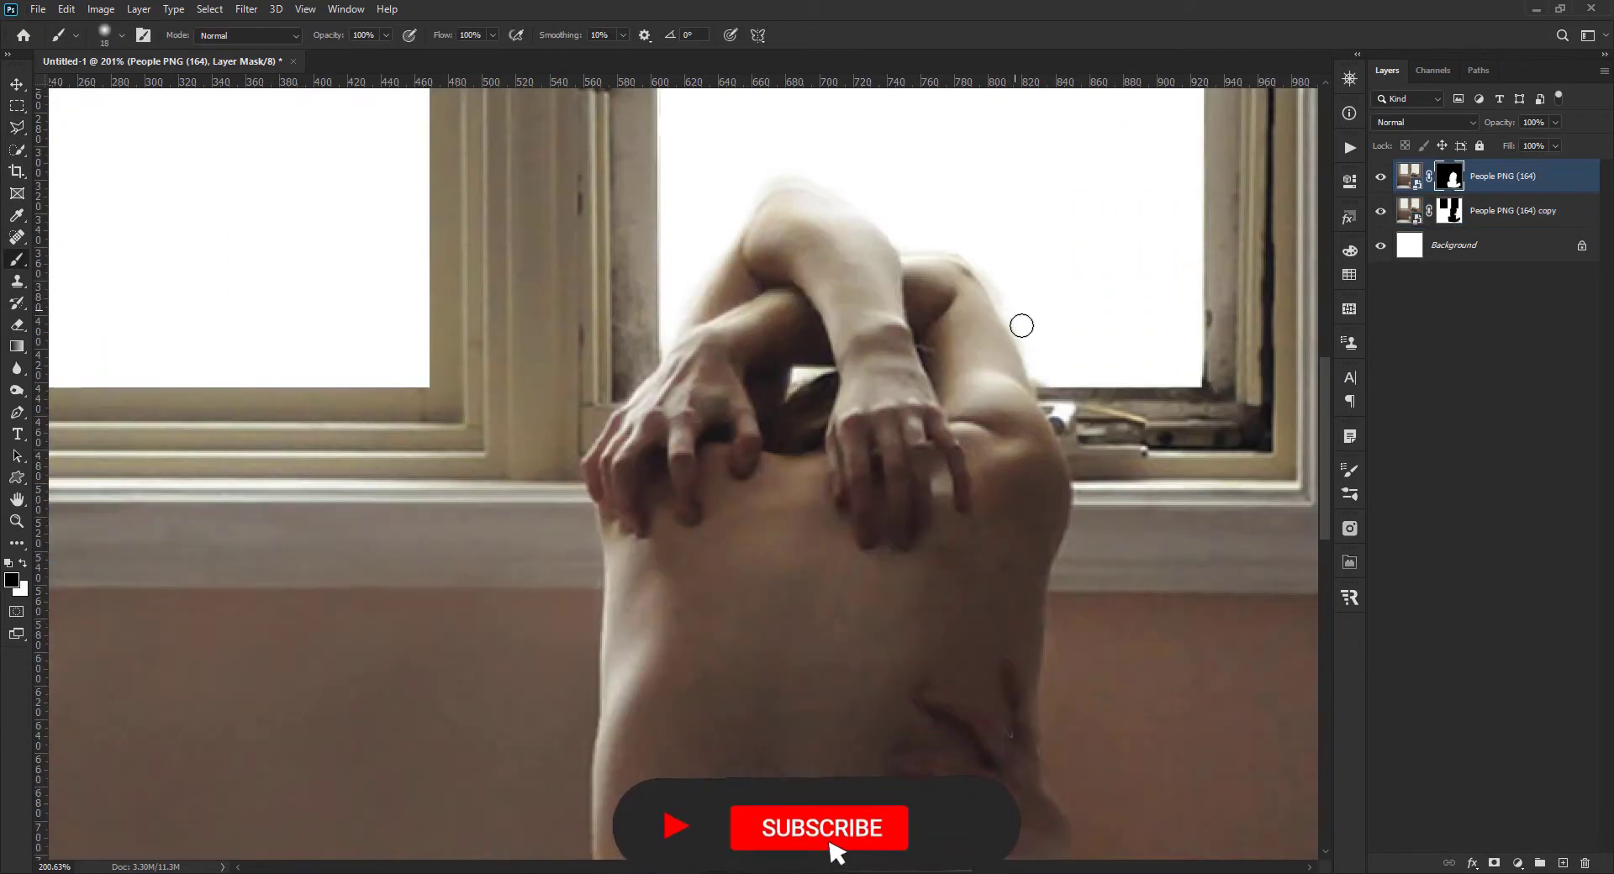
key("ctrl+0")
- Place the Landscape image and transform it to cover both window panes
key("alt+comma")
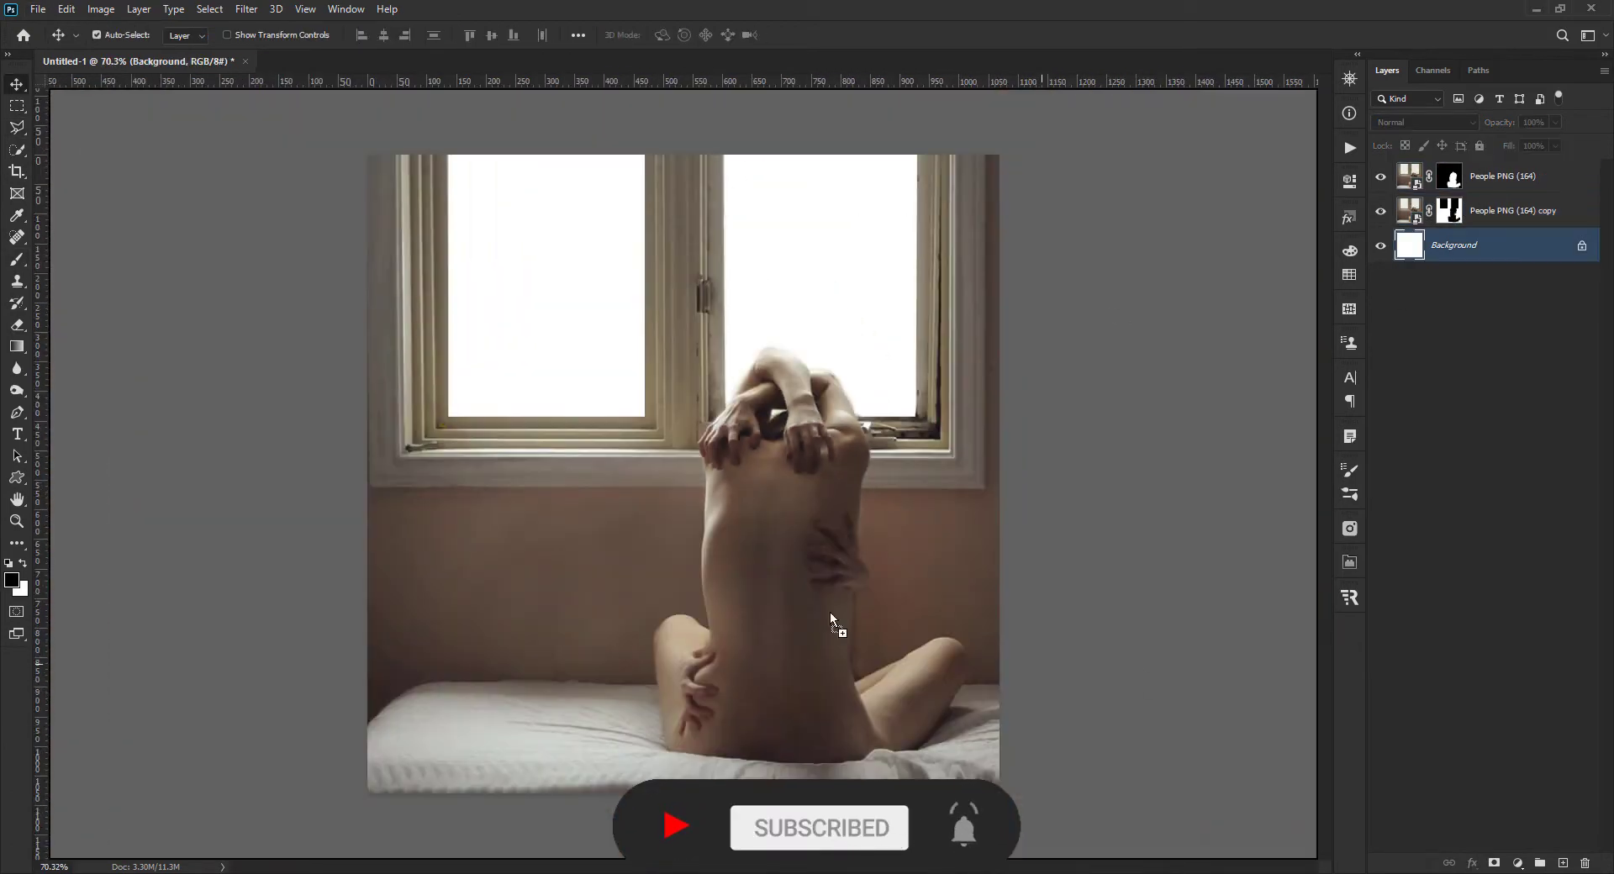
left_click_drag(678, 319, 925, 489)
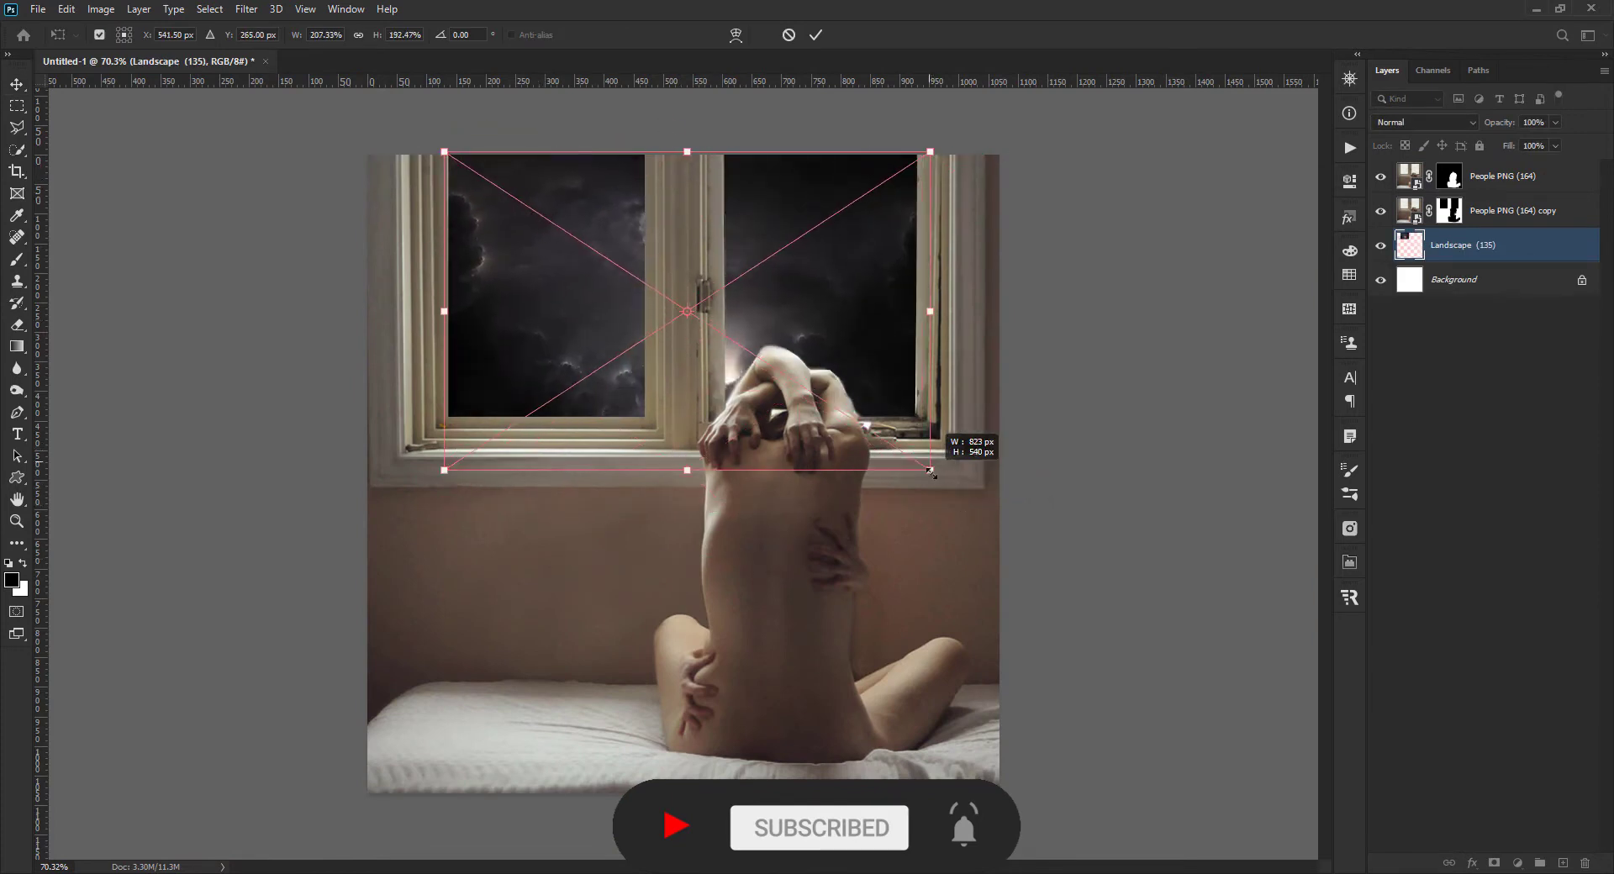
mouse_move(684, 154)
left_mouse_down()
mouse_move(675, 92)
mouse_move(675, 154)
left_mouse_up()
left_click_drag(444, 291, 403, 302)
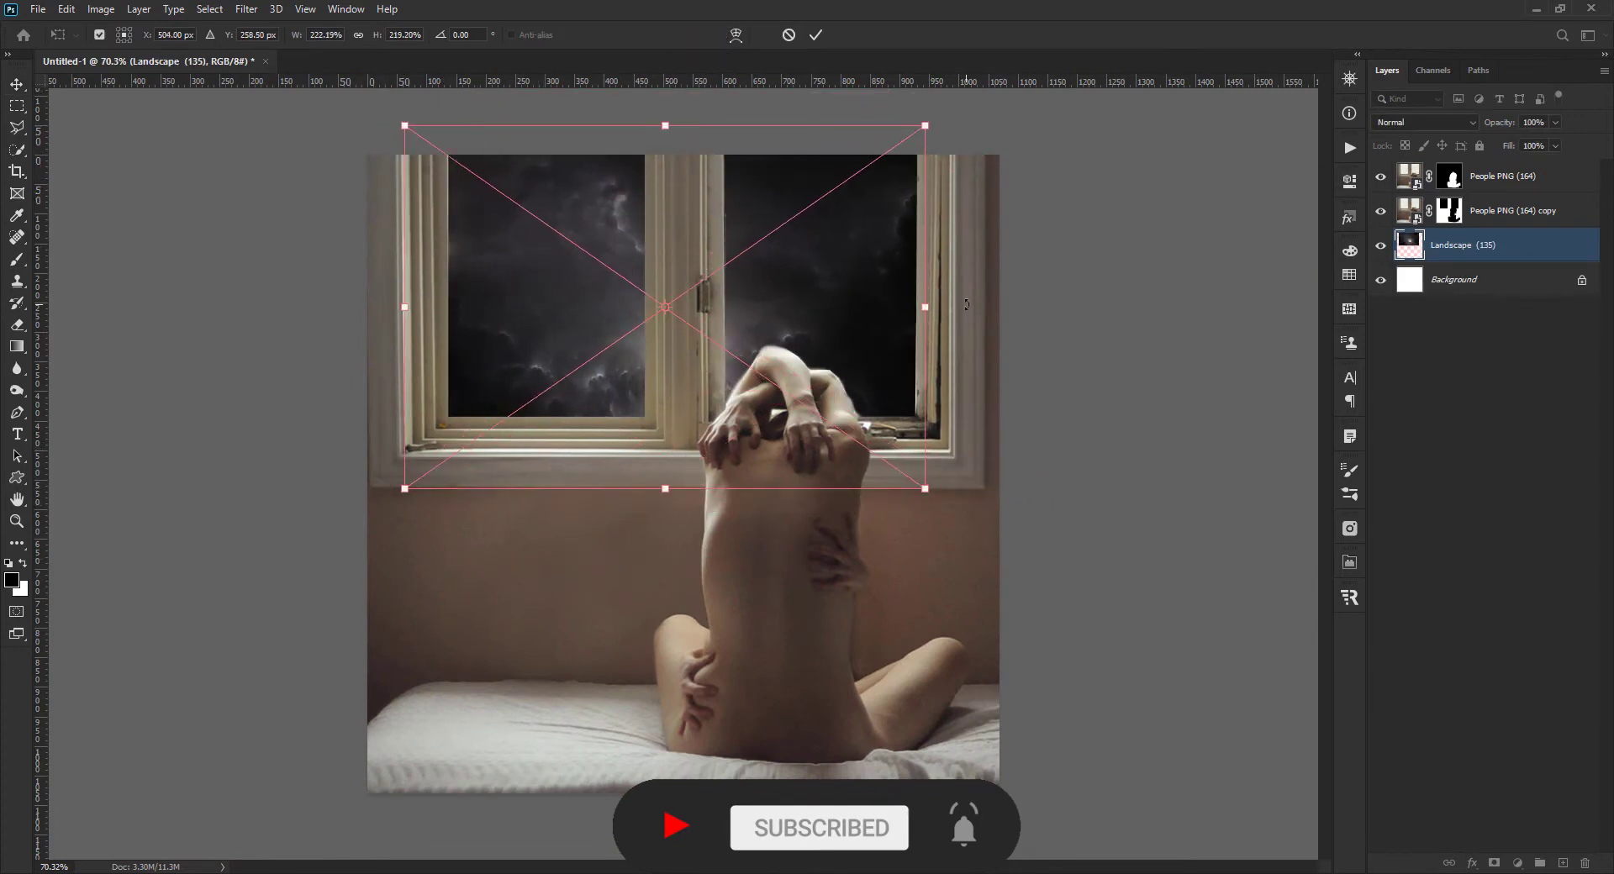
mouse_move(925, 302)
left_mouse_down()
mouse_move(943, 303)
mouse_move(860, 316)
left_mouse_up()
key("Return")
- Add a Color Lookup adjustment set to Moonlight.3DL on top of the figure layers
key("alt+period")
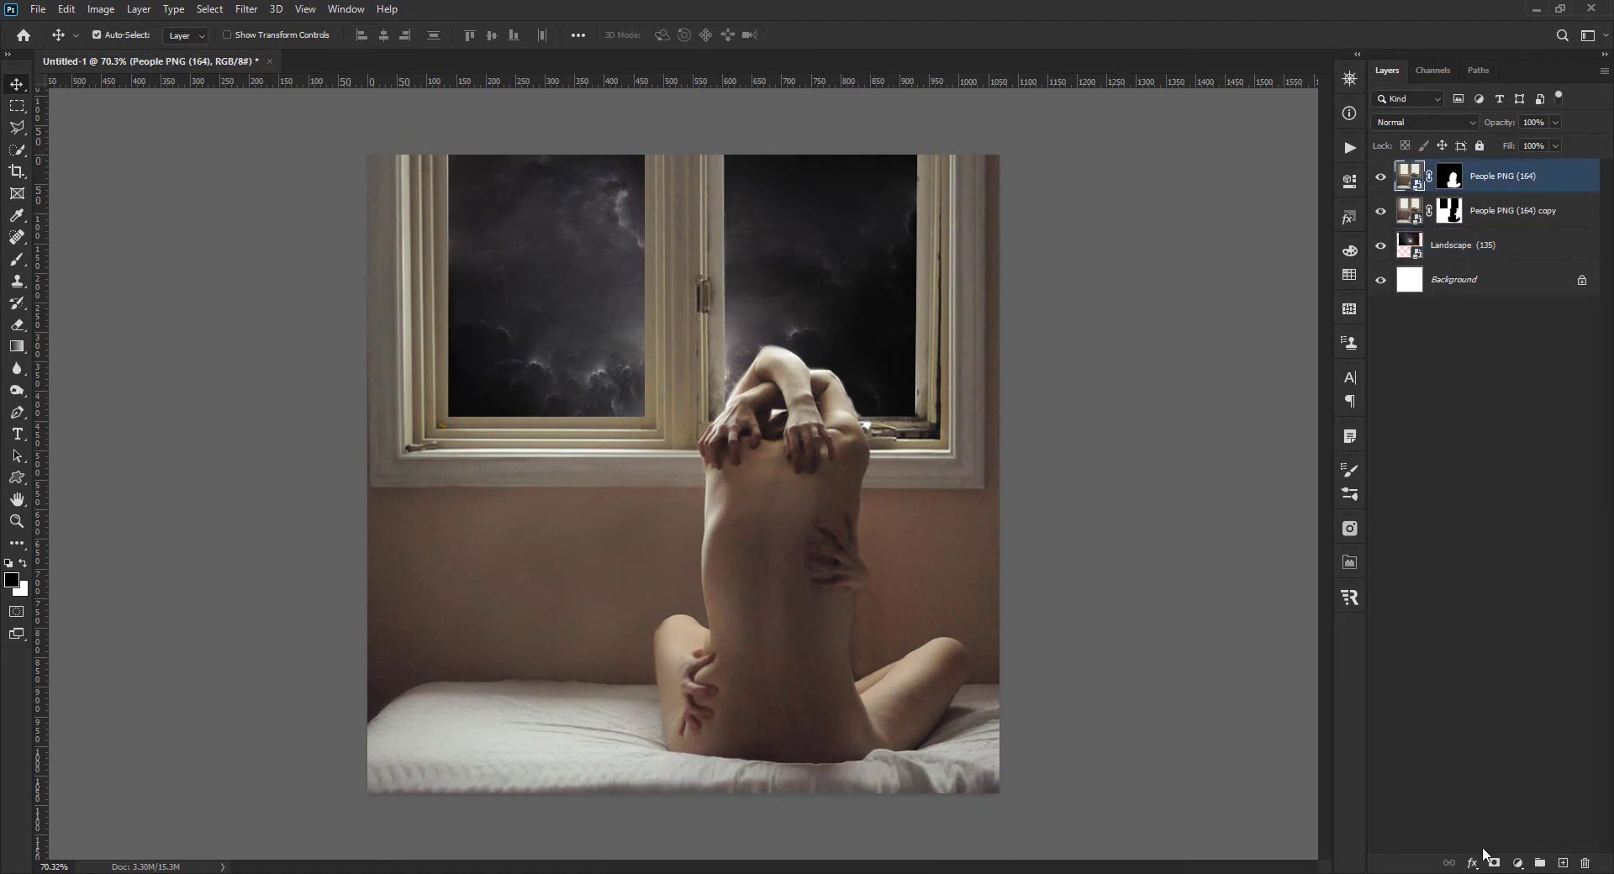
left_click(1517, 864)
left_click(1505, 775)
left_click(1260, 242)
left_click(1300, 659)
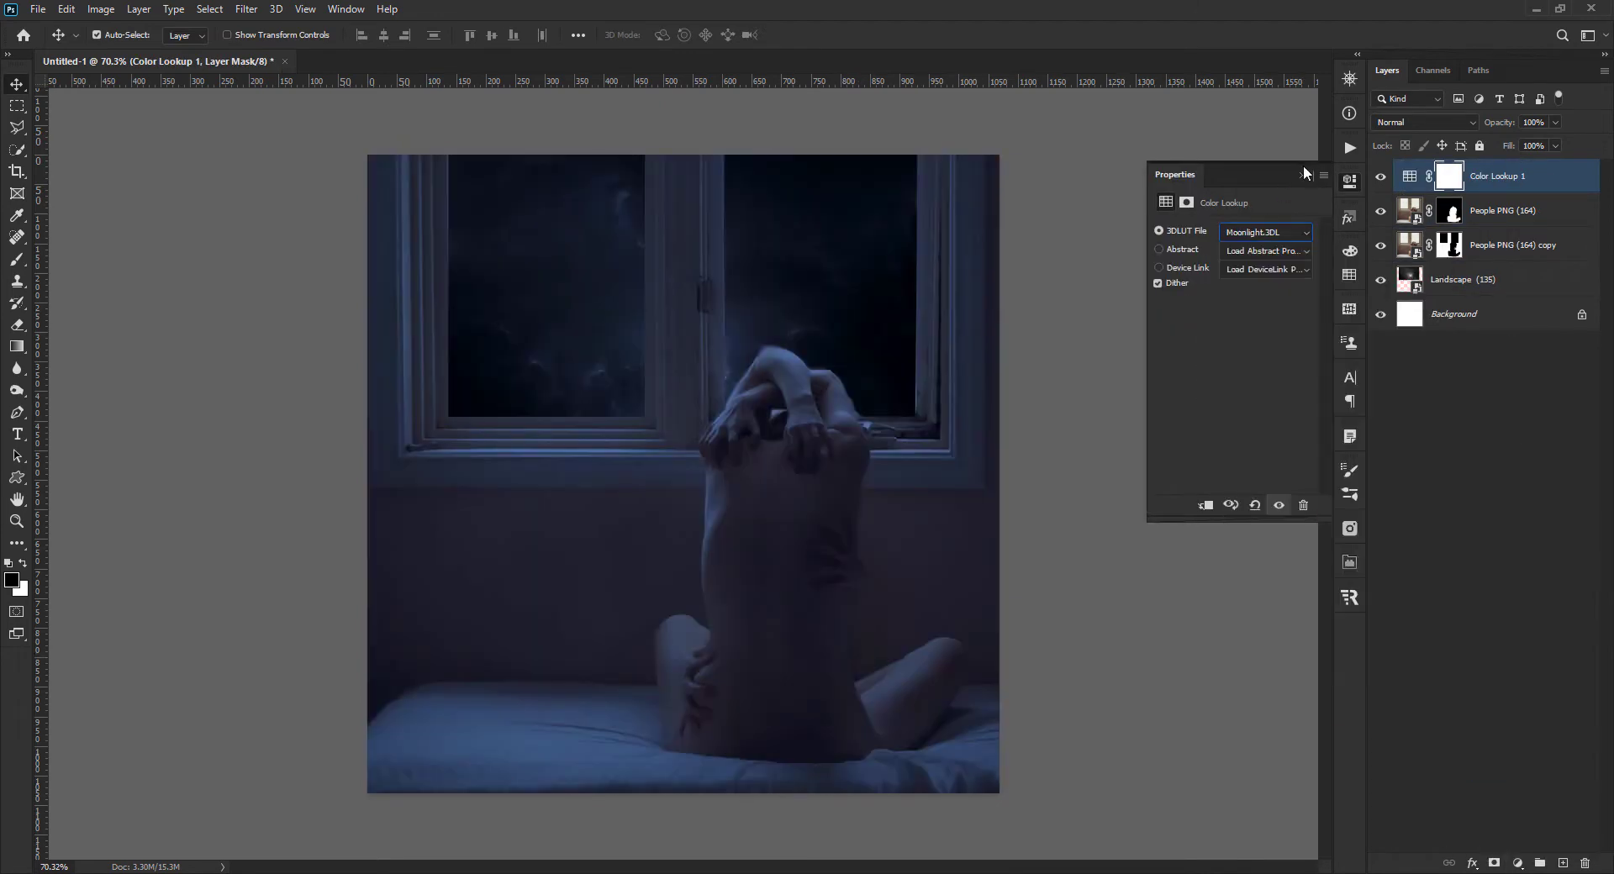
left_click(1345, 180)
- Add a new empty layer and load the figure's mask as a selection for brushing
left_click(1563, 864)
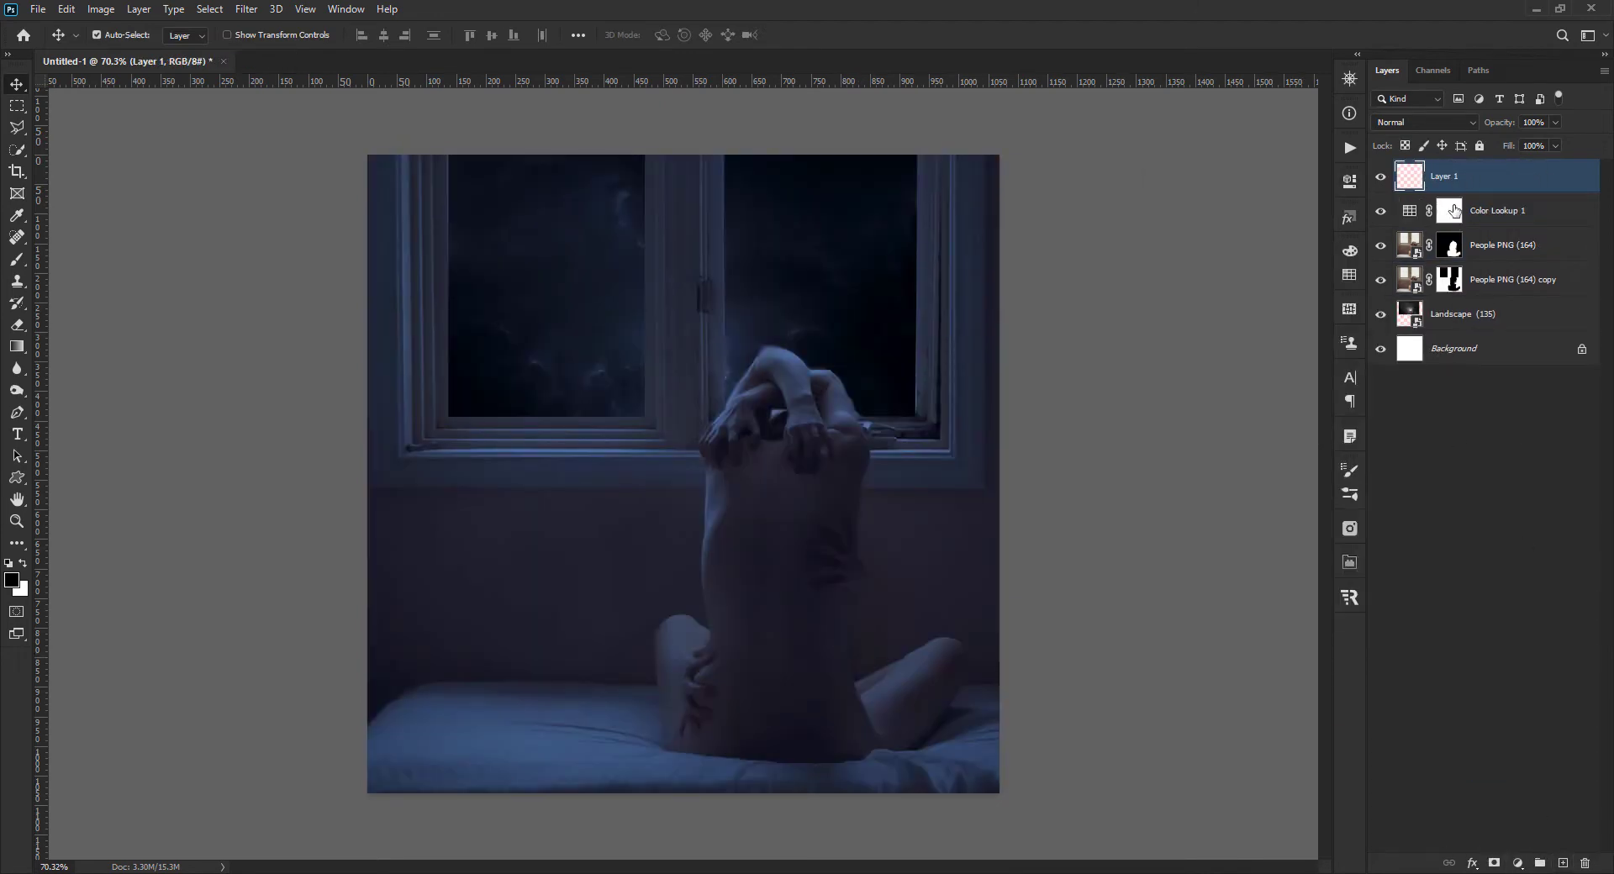
left_click(1450, 284, "ctrl")
scroll(782, 539, "up", 2)
key("b")
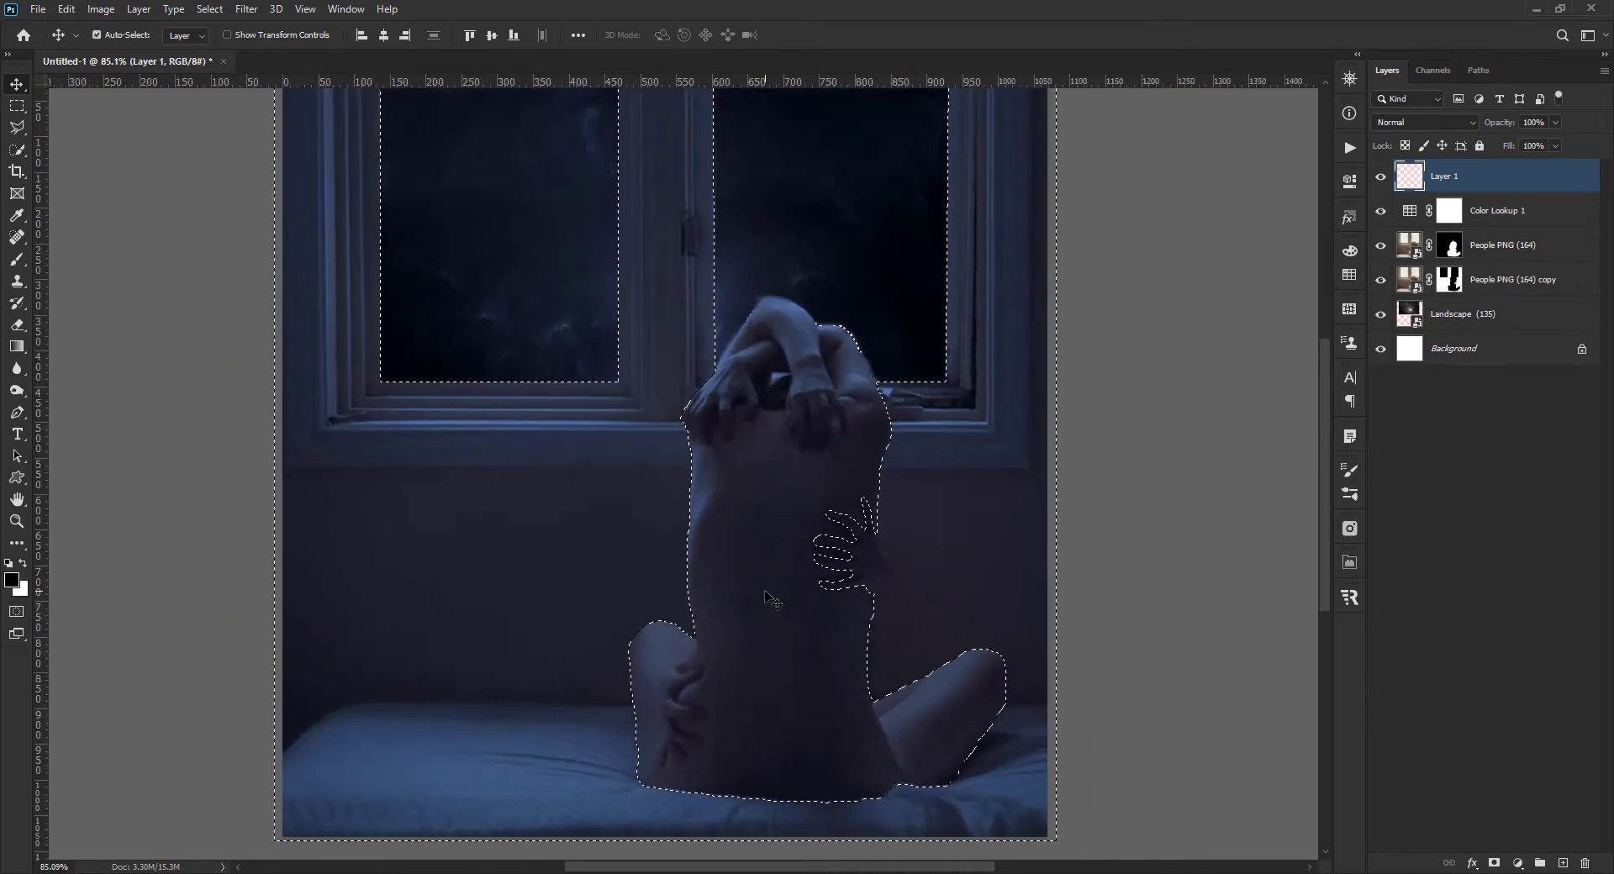
right_click(782, 540)
key("Escape")
- Dab a soft white glow across the figure's back with the Brush
key("x")
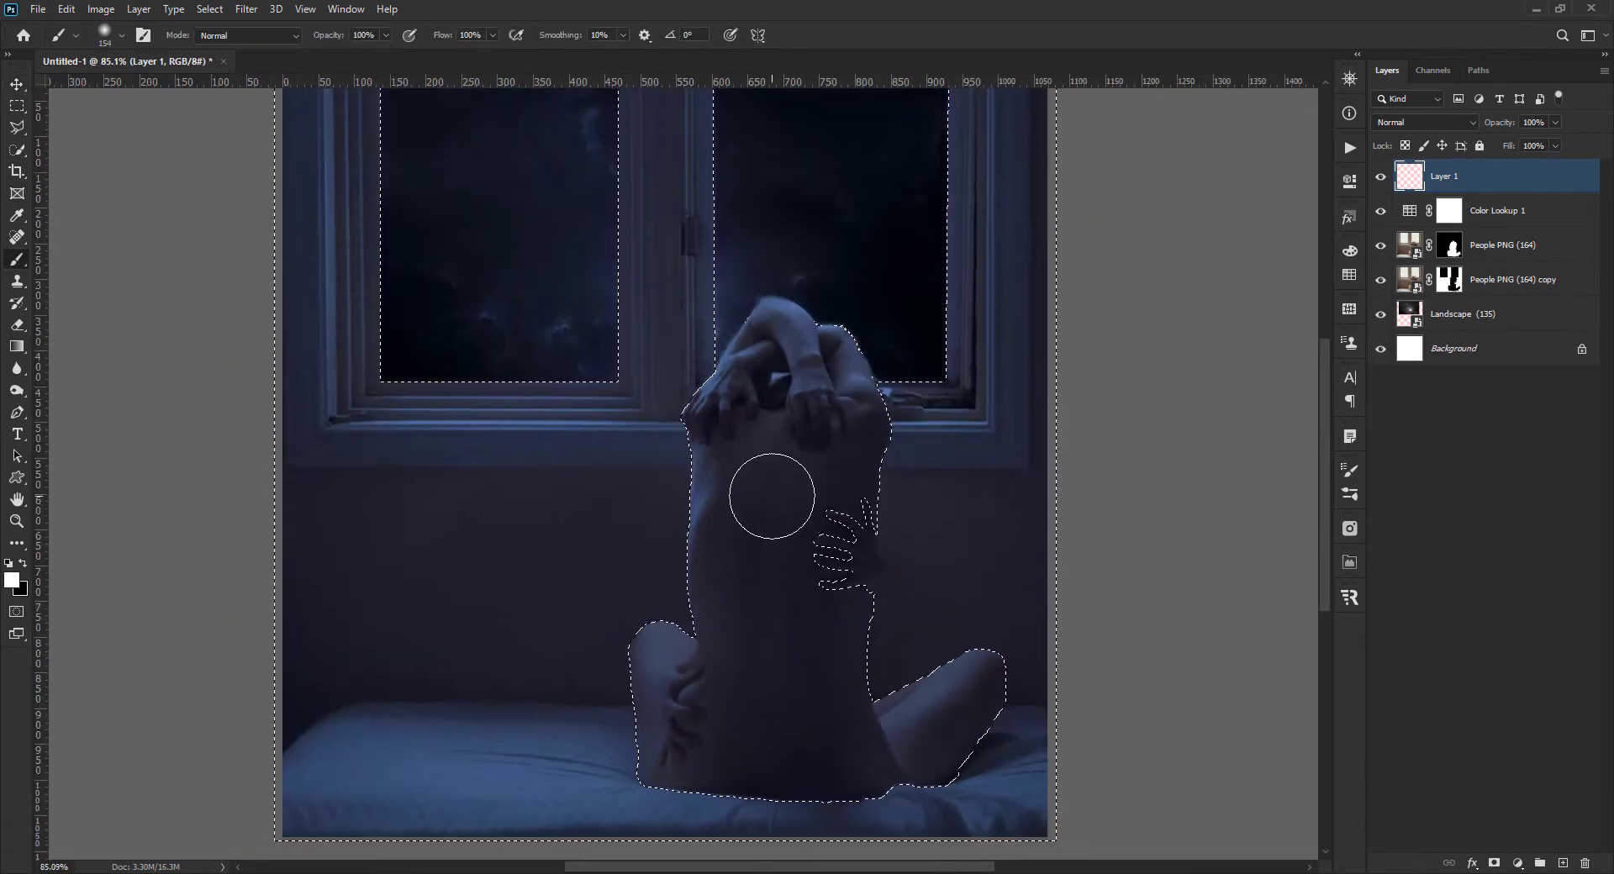
left_click(756, 483)
left_click(763, 548)
left_click(805, 504)
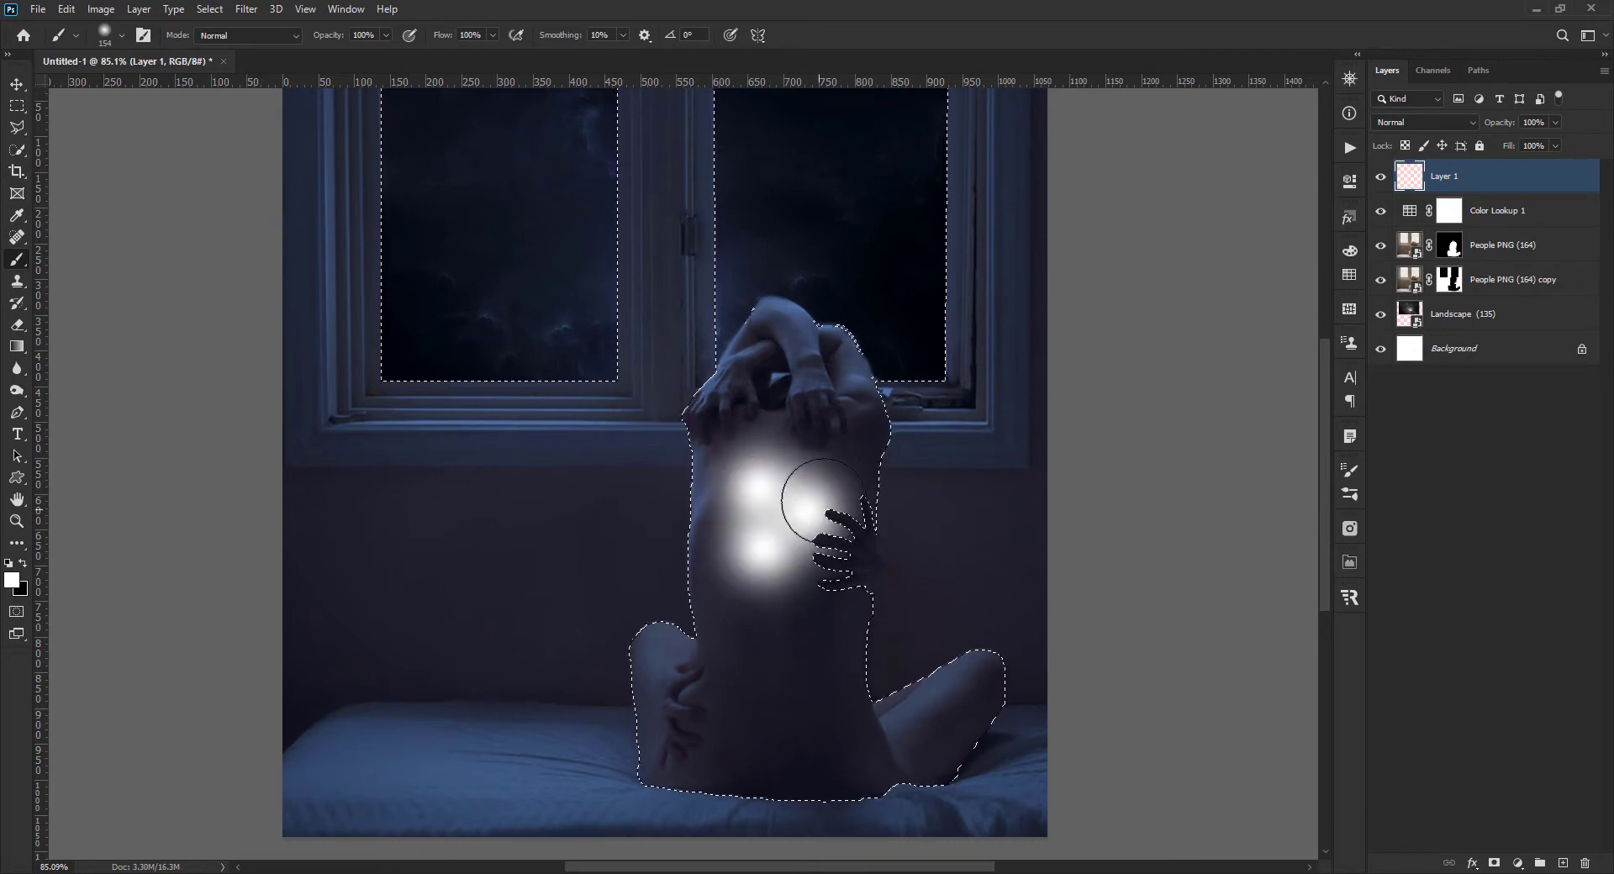
left_click(795, 584)
left_click(744, 588)
left_click(769, 645)
- Paint a faint 30%-opacity glow lower on the back and shrink the brush to 110
right_click(769, 645)
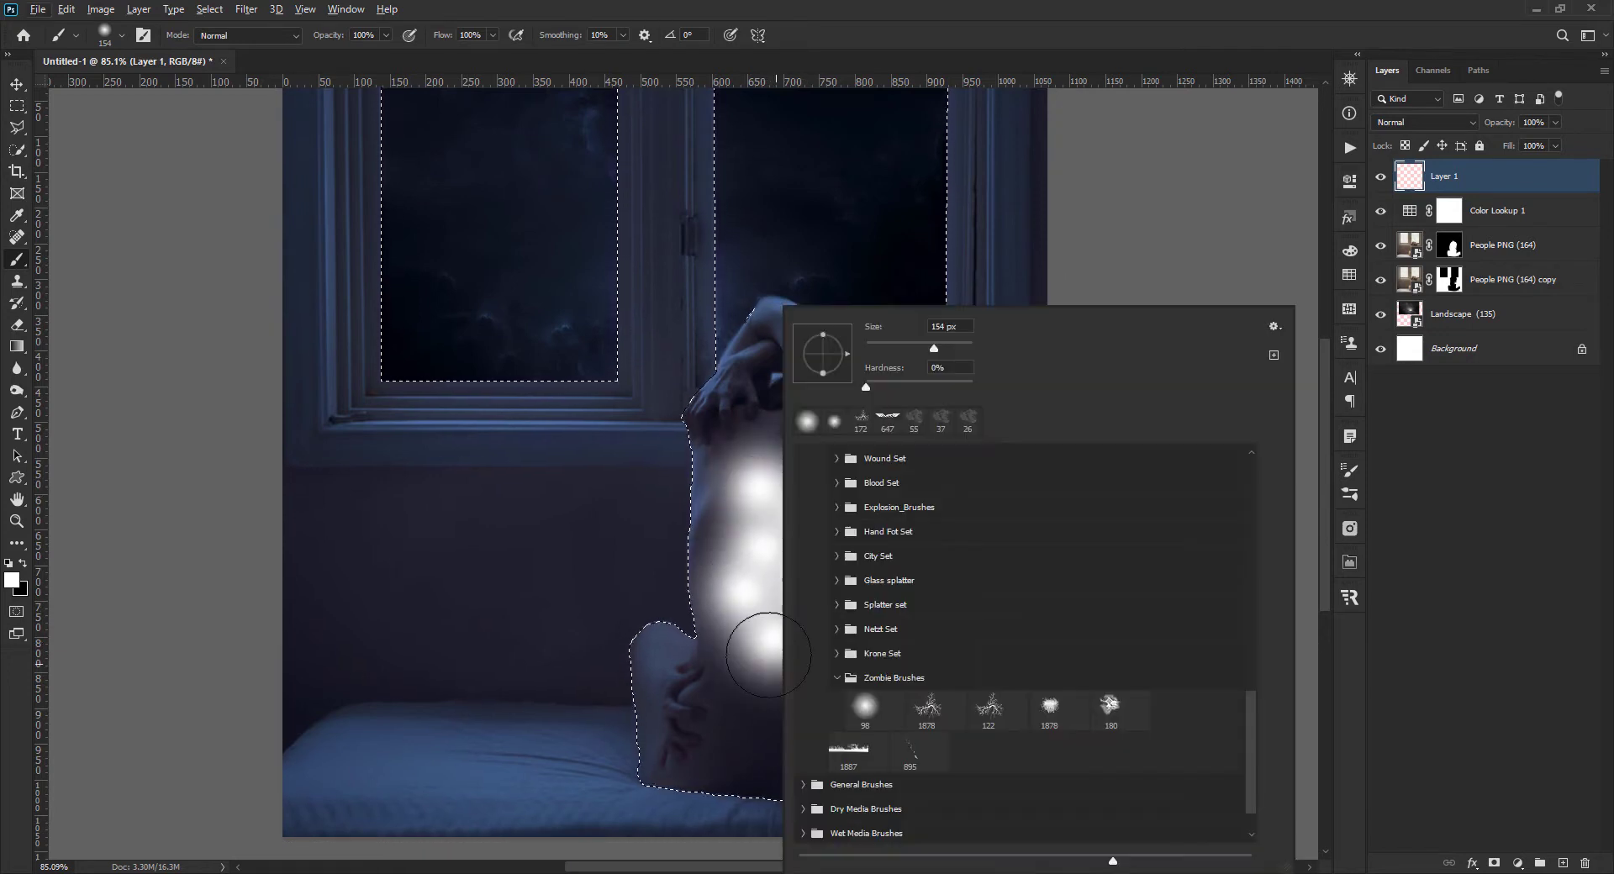
key("Escape")
key("3")
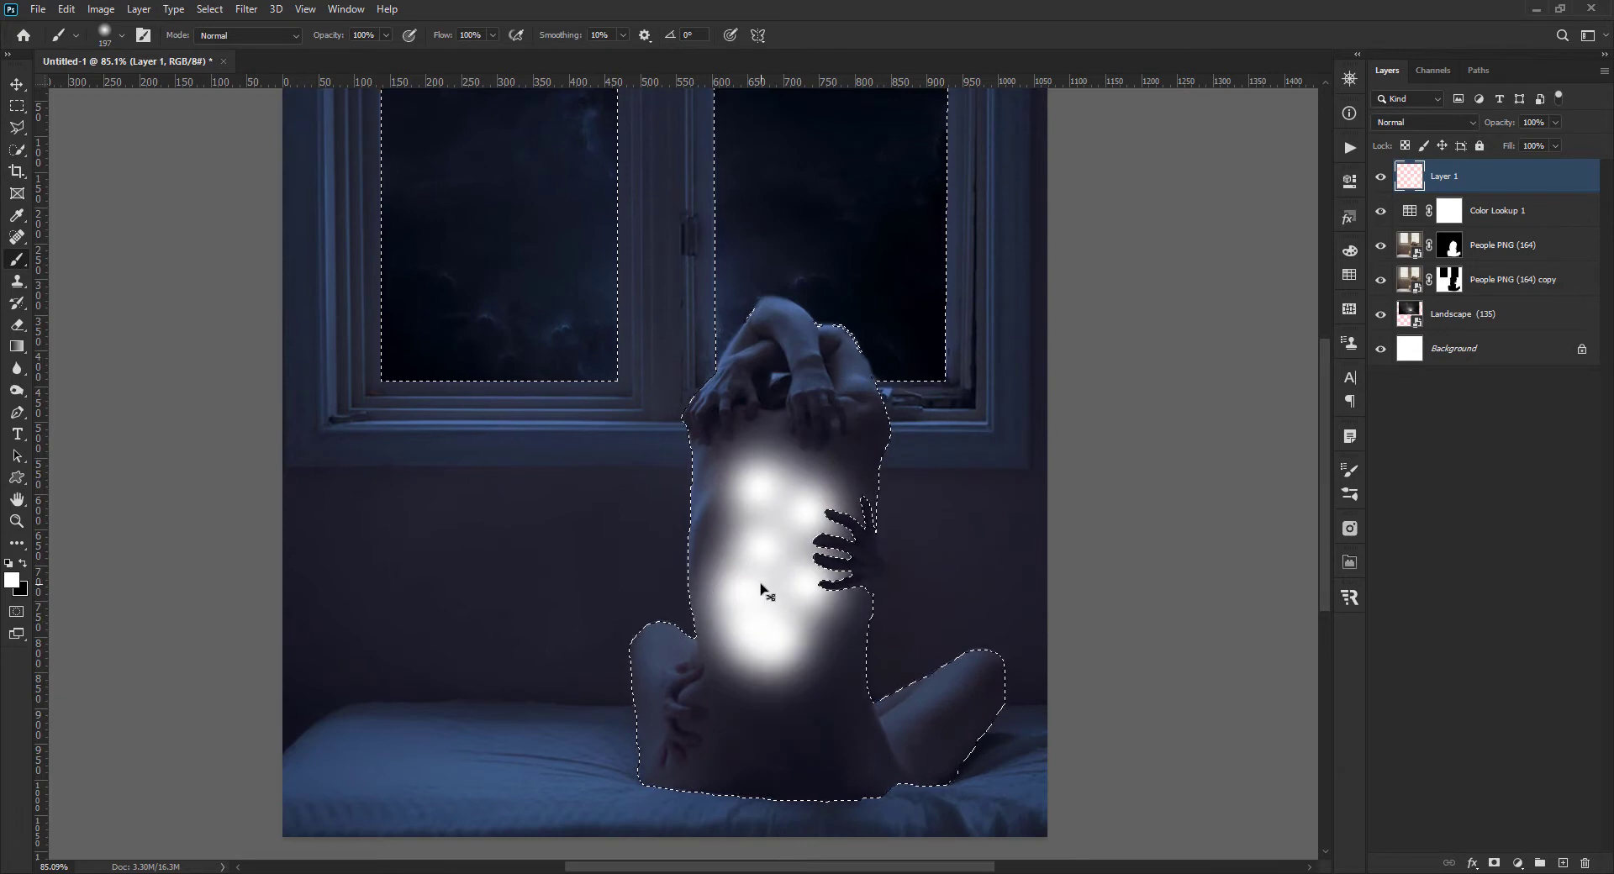
left_click_drag(768, 588, 782, 675)
key("e")
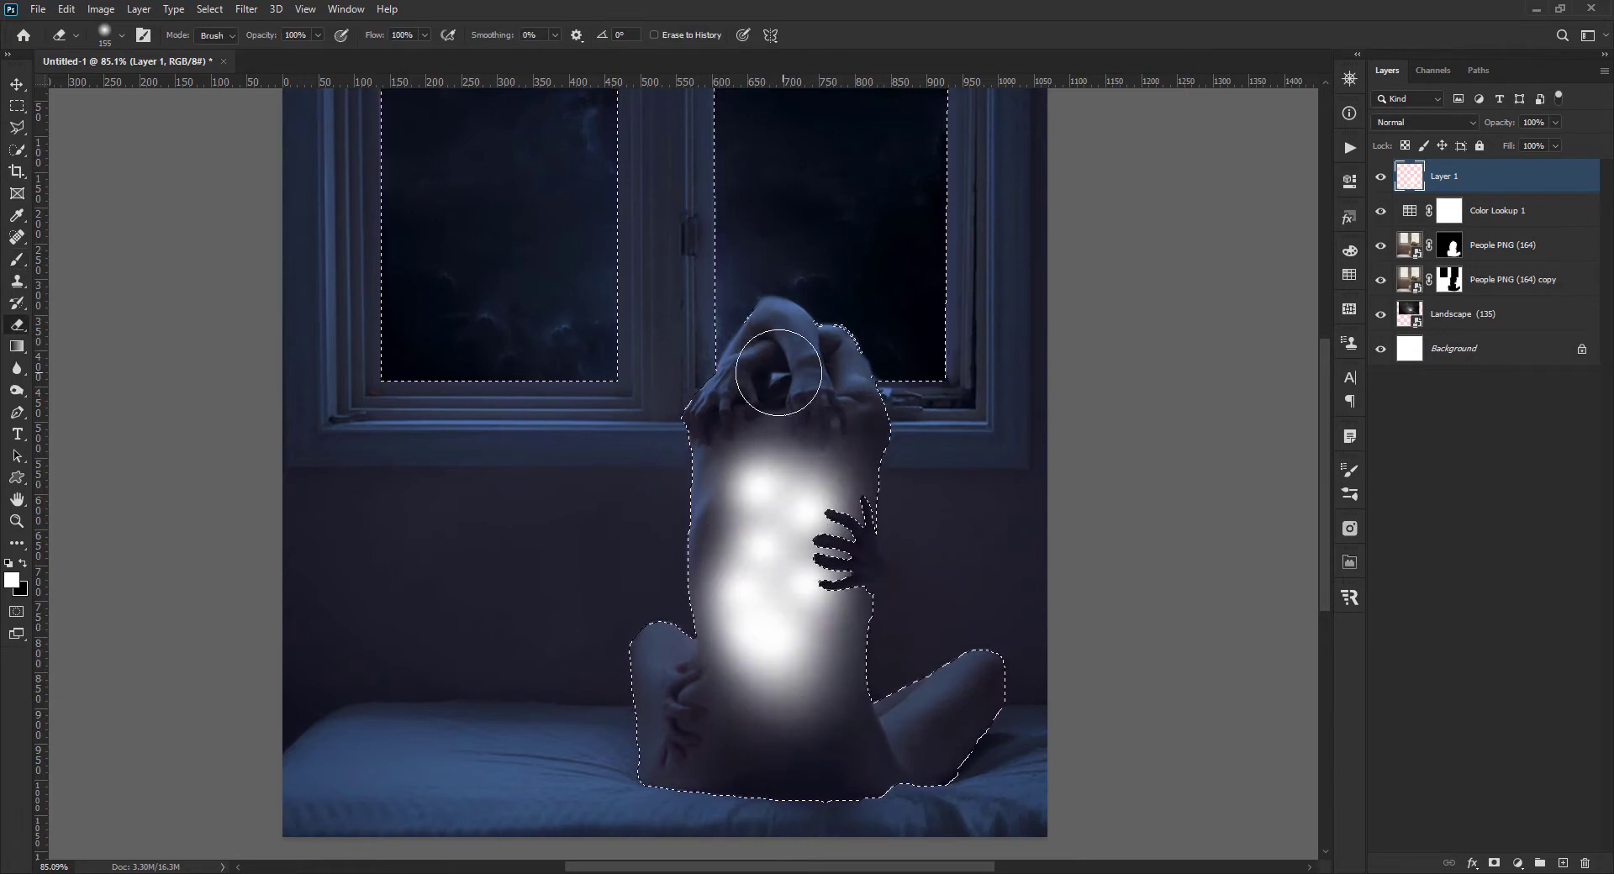
key("b")
key("[")
key("[")
key("[")
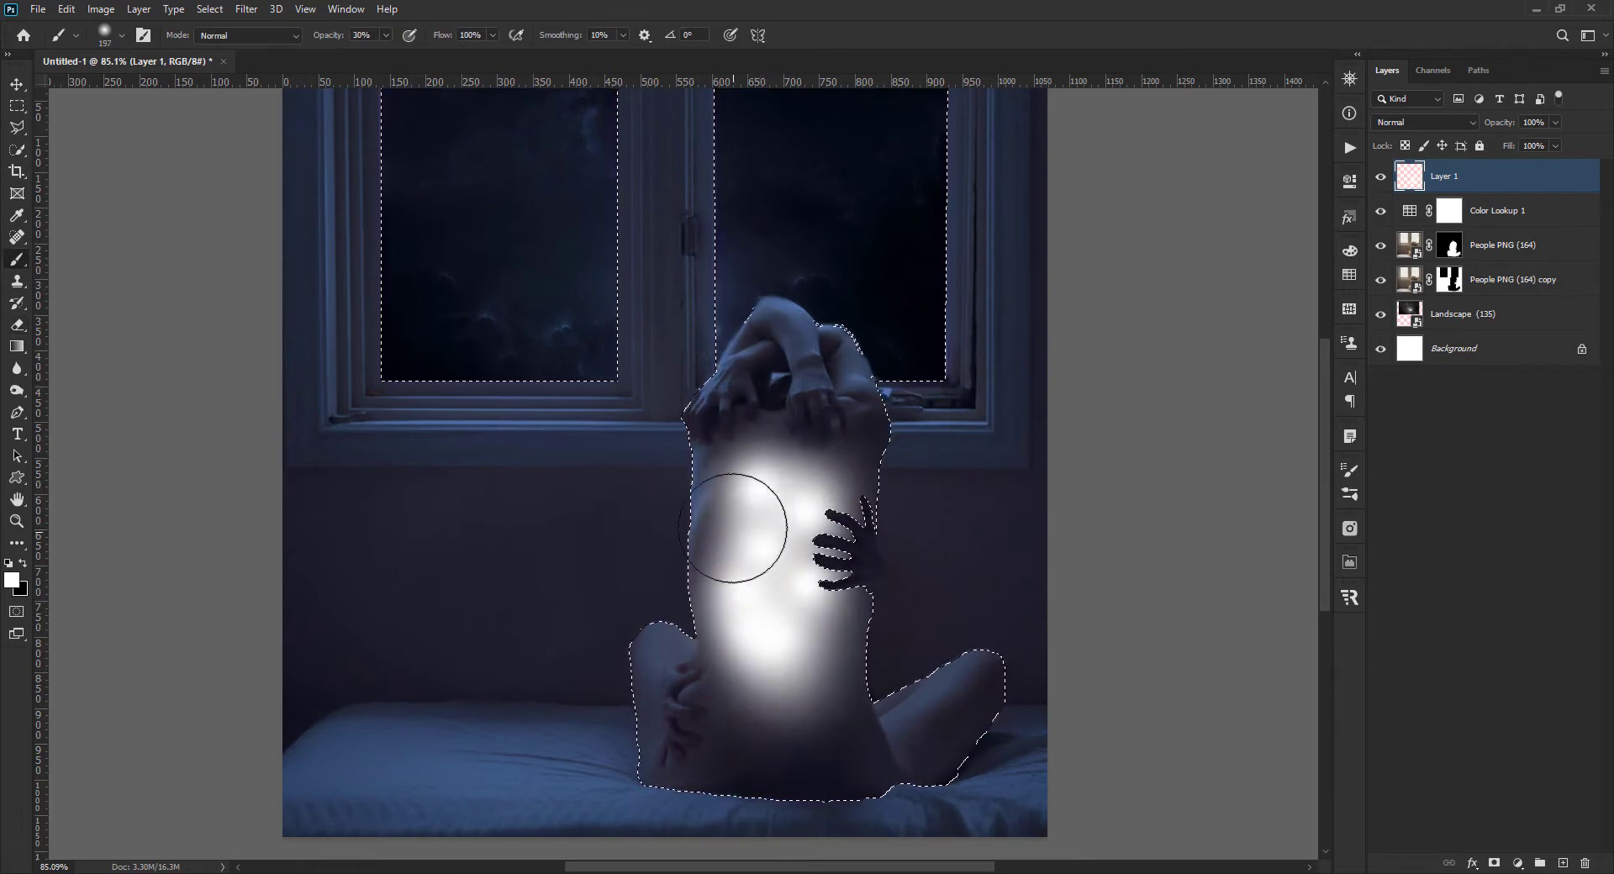
- Pick a branching crack brush and stamp a black crack onto the glow
right_click(794, 639)
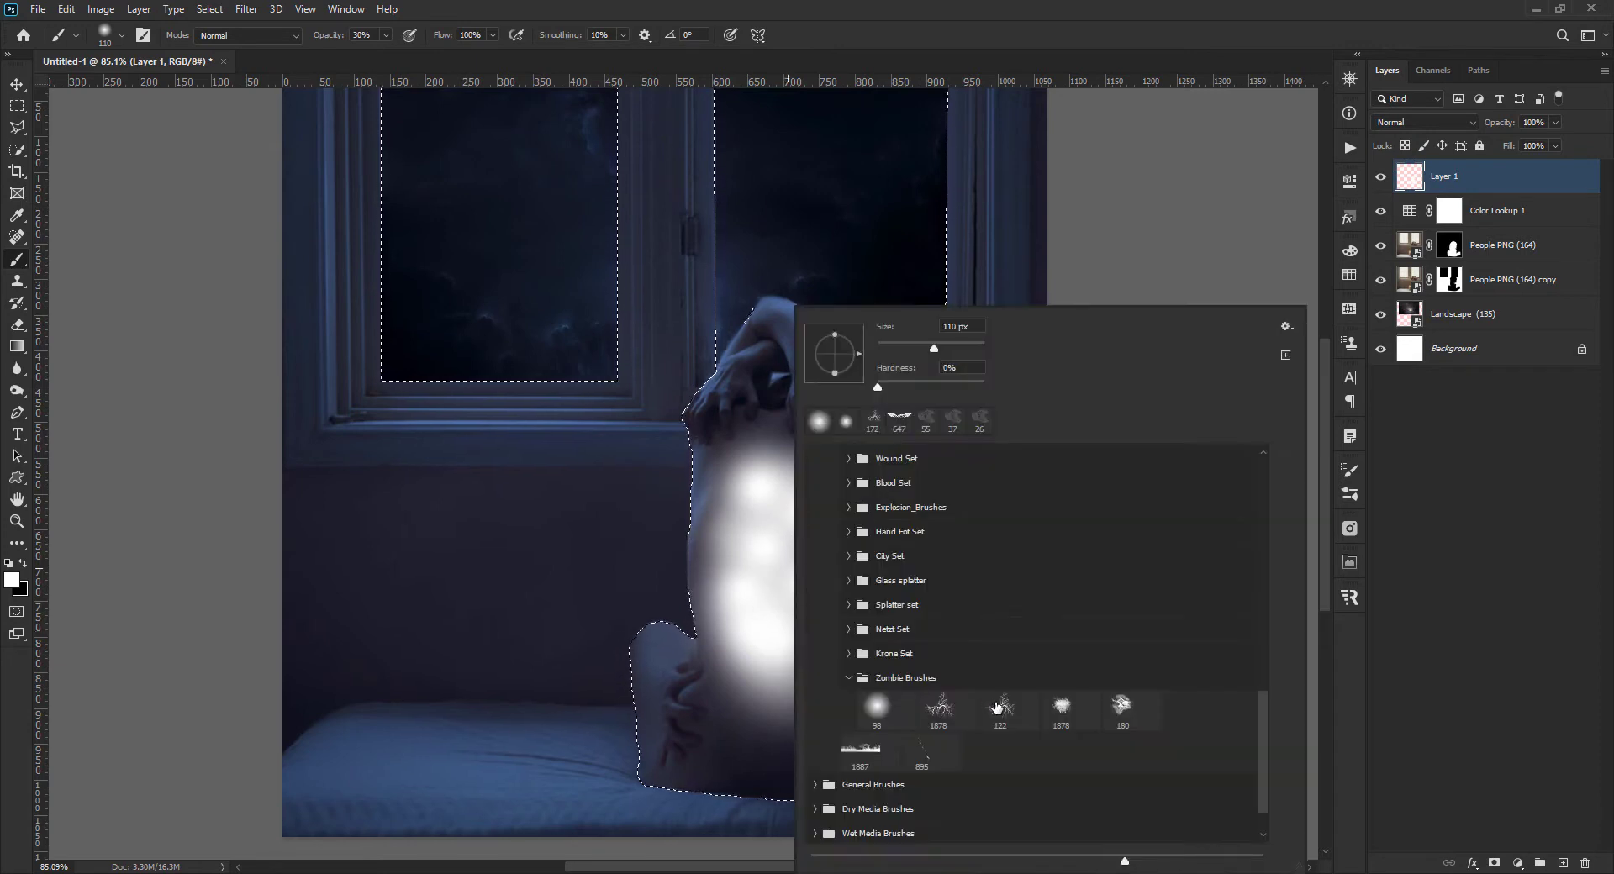
left_click(874, 432)
double_click(948, 720)
left_click(739, 551)
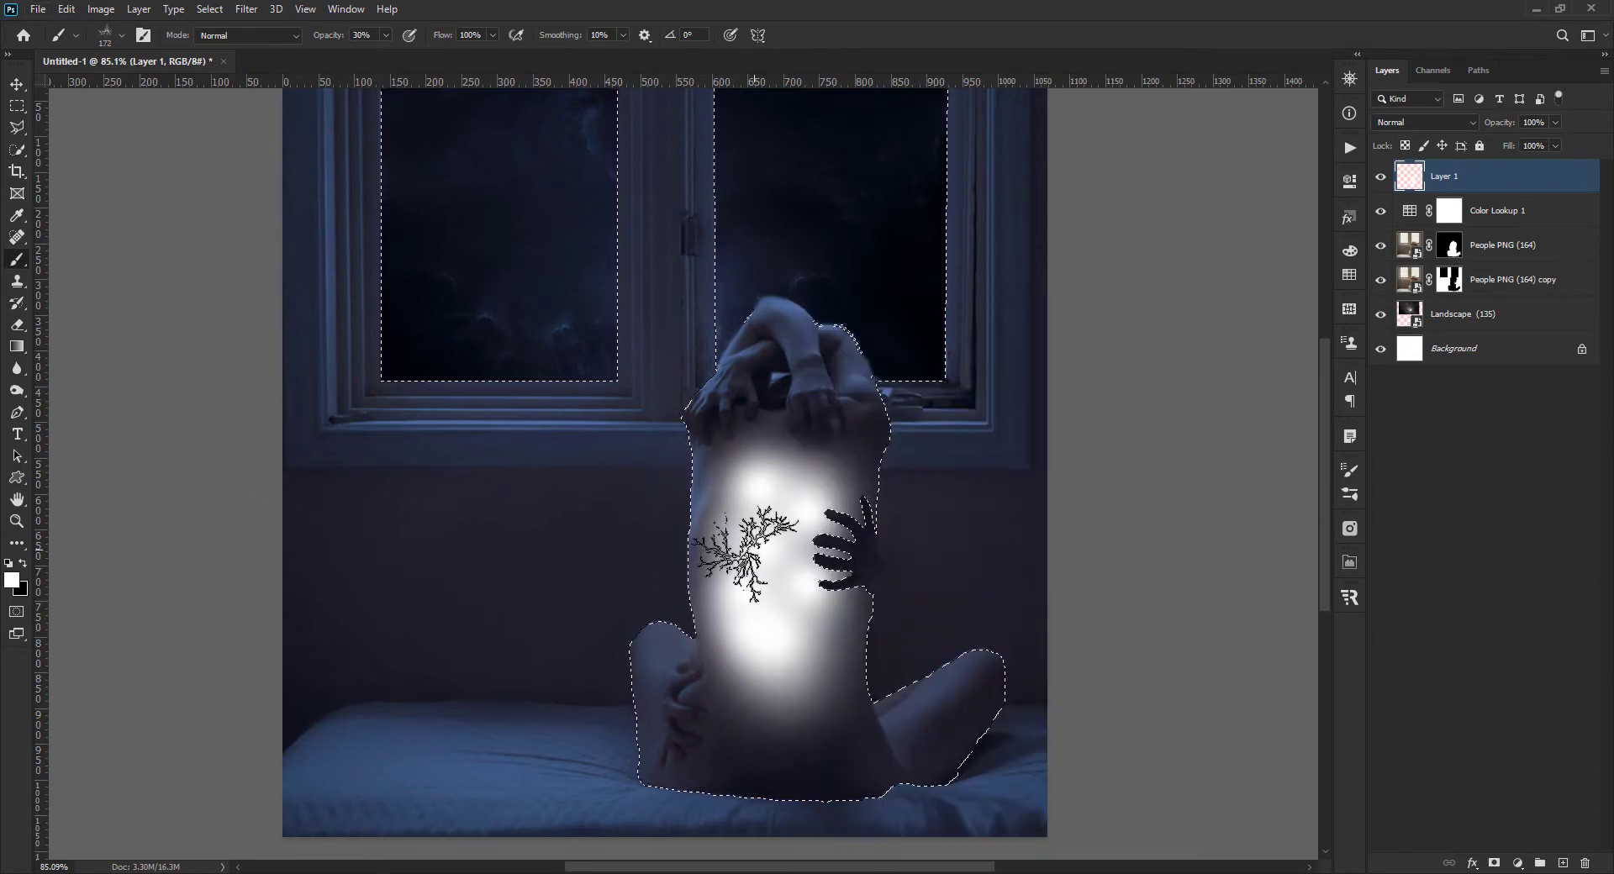
key("x")
left_click(786, 598)
key("0")
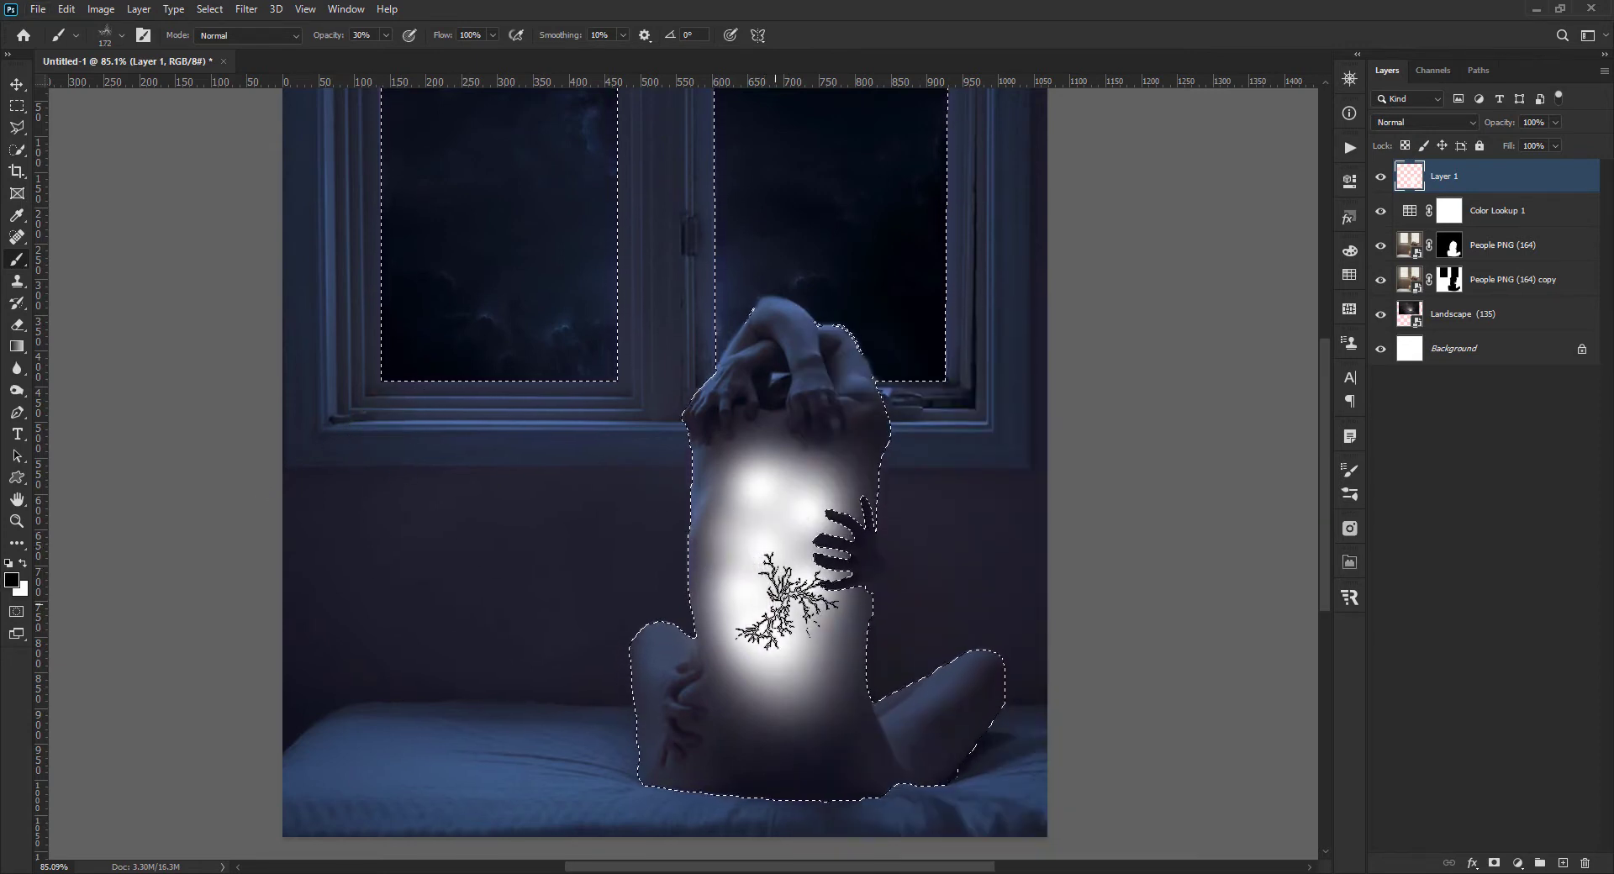
- Cover the upper, middle and lower torso with 100% black cracks, then deselect
left_click(752, 515)
left_click(817, 472)
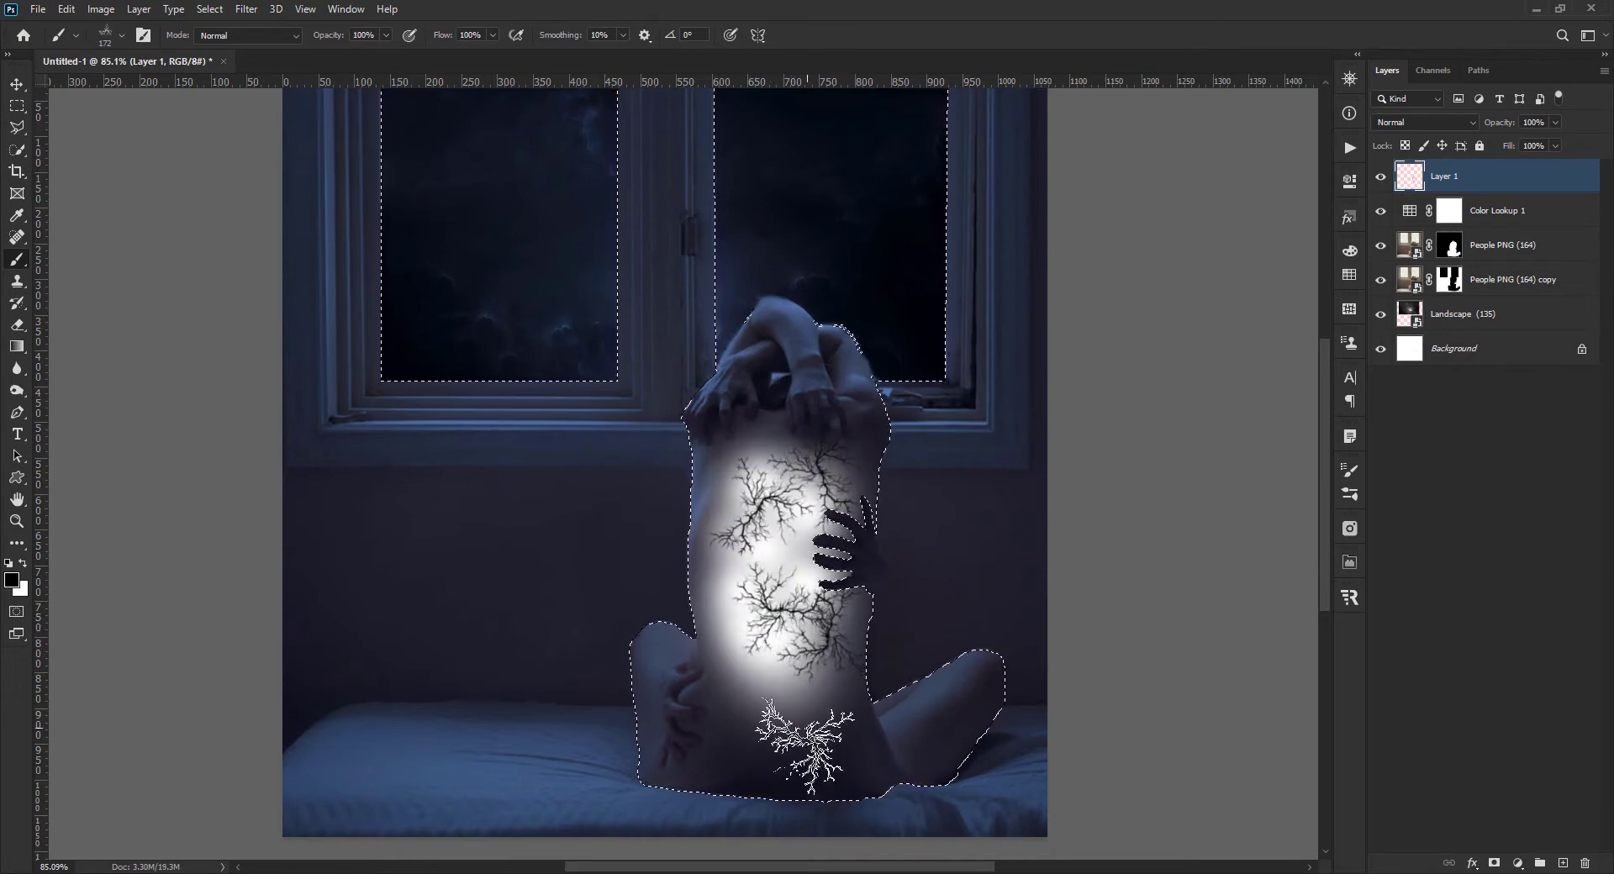
left_click(773, 672)
left_click(778, 614)
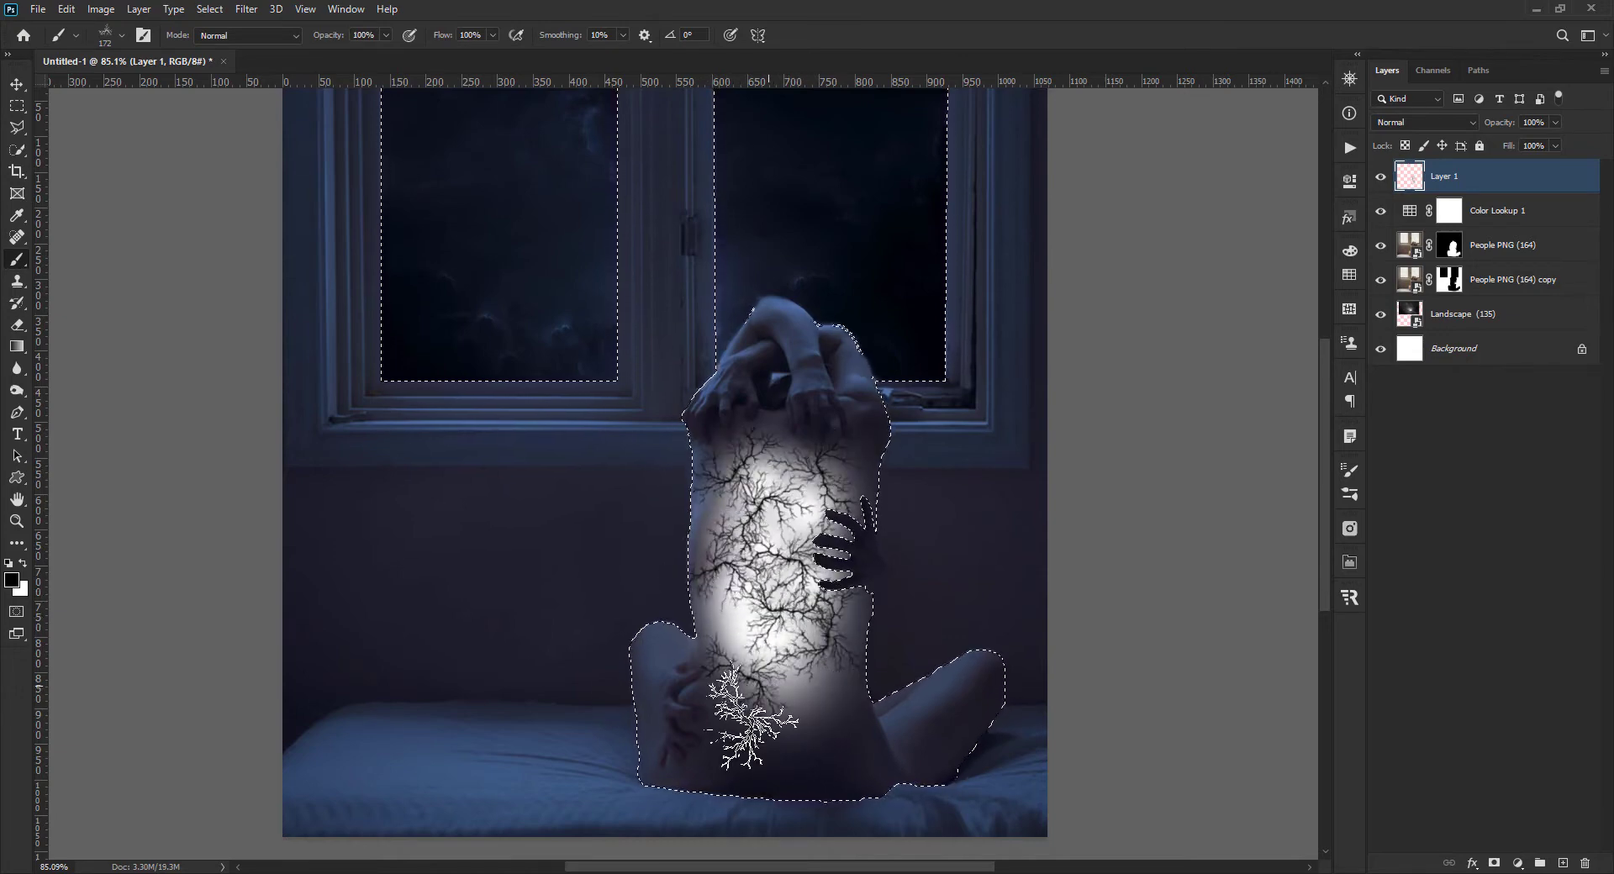
left_click(765, 504)
key("ctrl+d")
key("v")
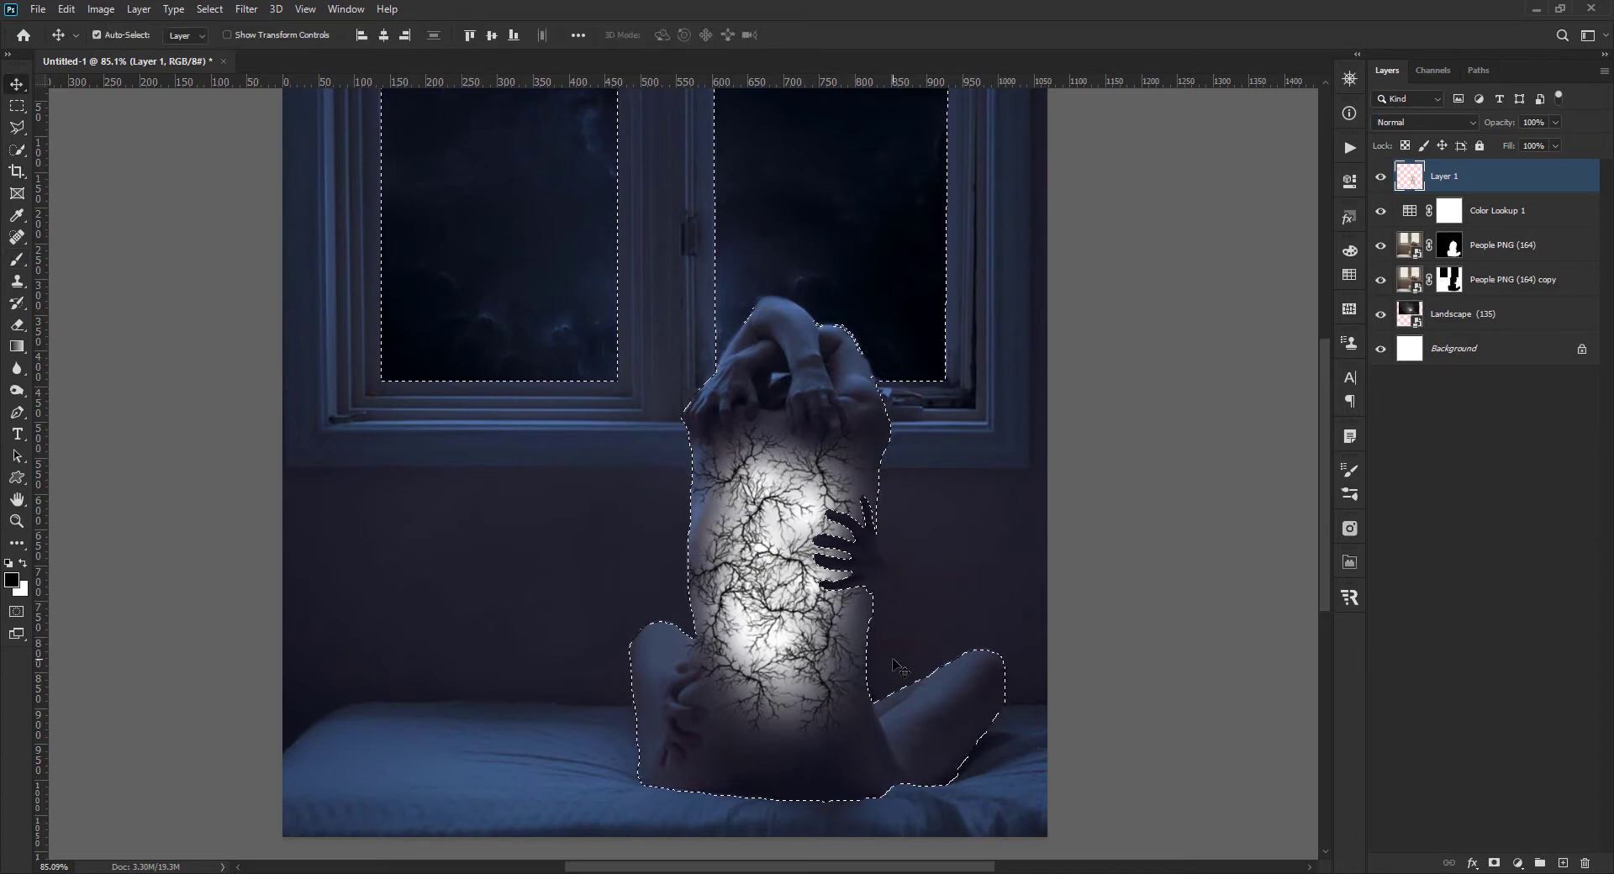
left_click(1519, 208)
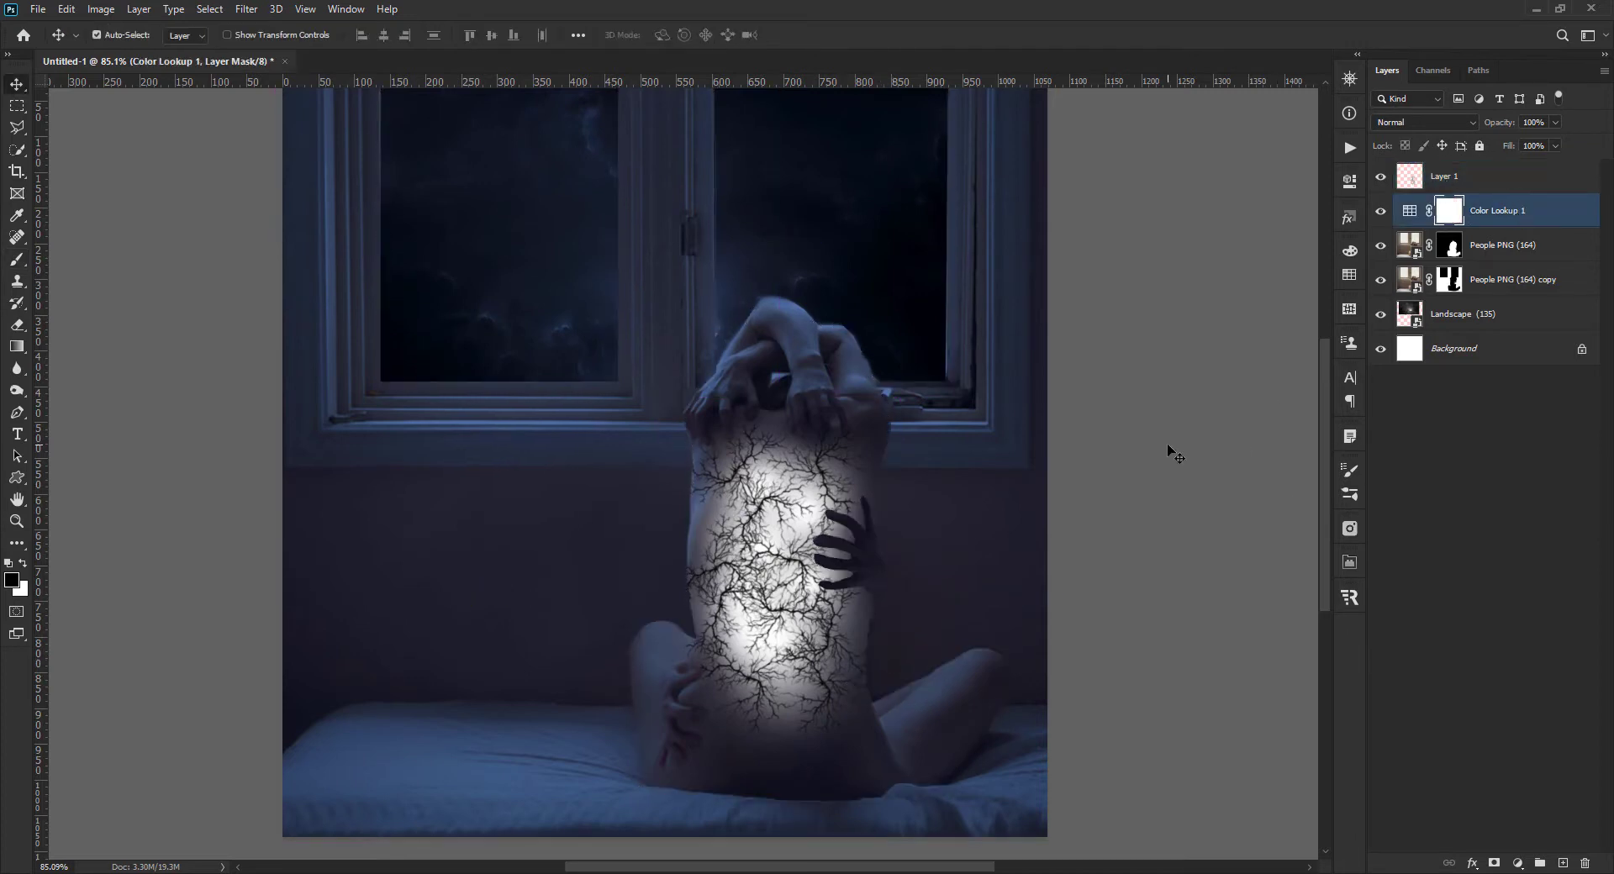
- Add a new empty layer beneath and re-target Layer 1
key("b")
key("ctrl+shift+alt+n")
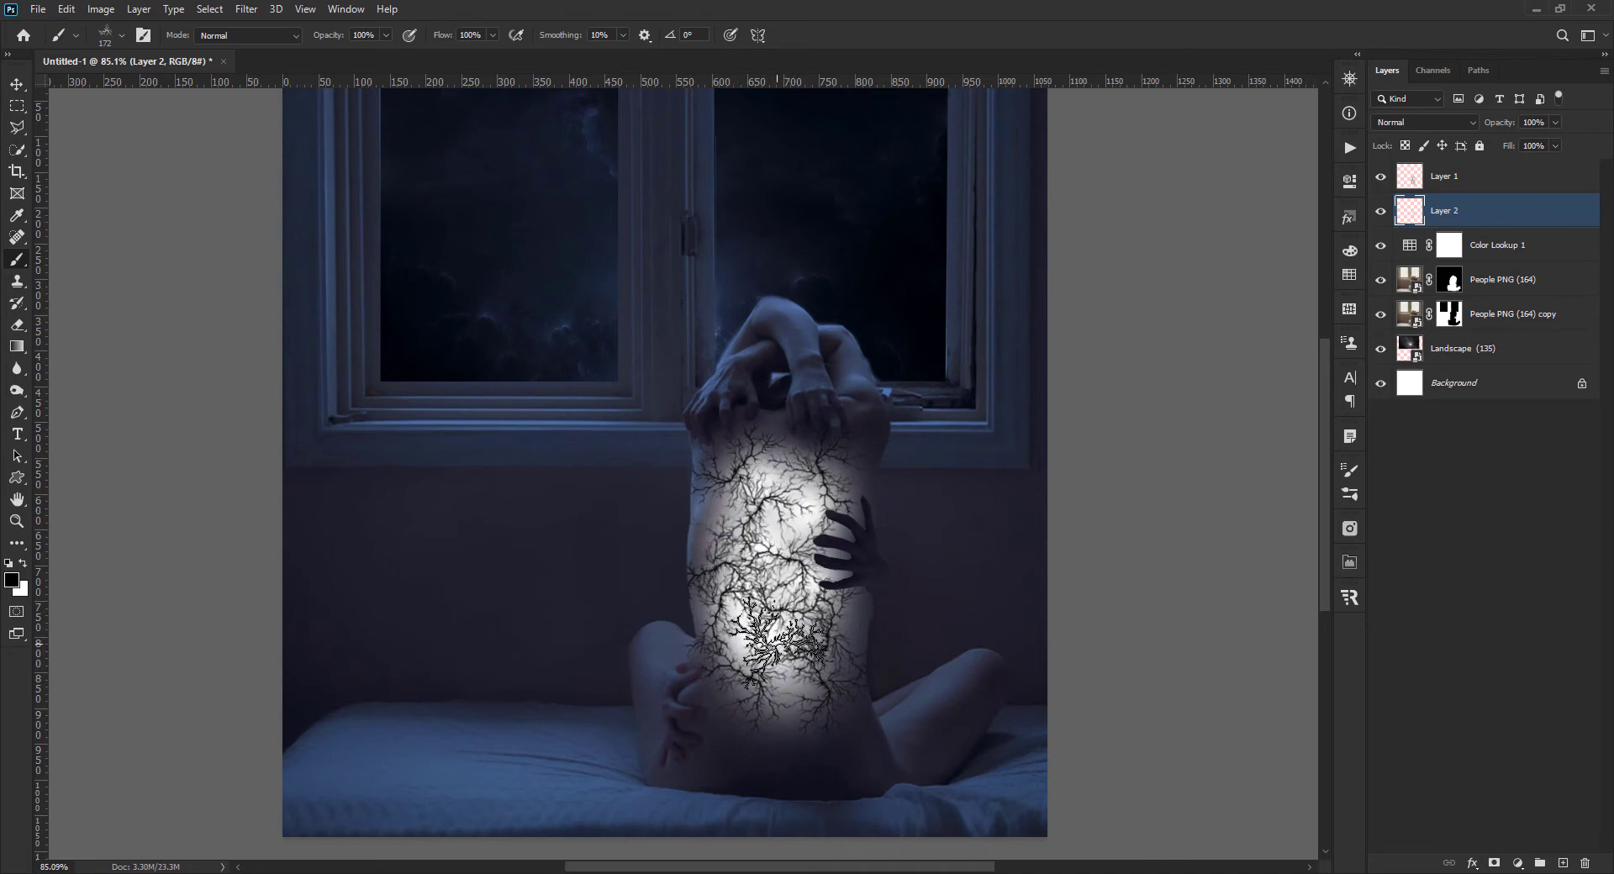
key("v")
left_click(1444, 177)
- Add a Hue/Saturation adjustment with Hue +51, Saturation +93, Lightness -44
left_click(1517, 864)
left_click(1509, 713)
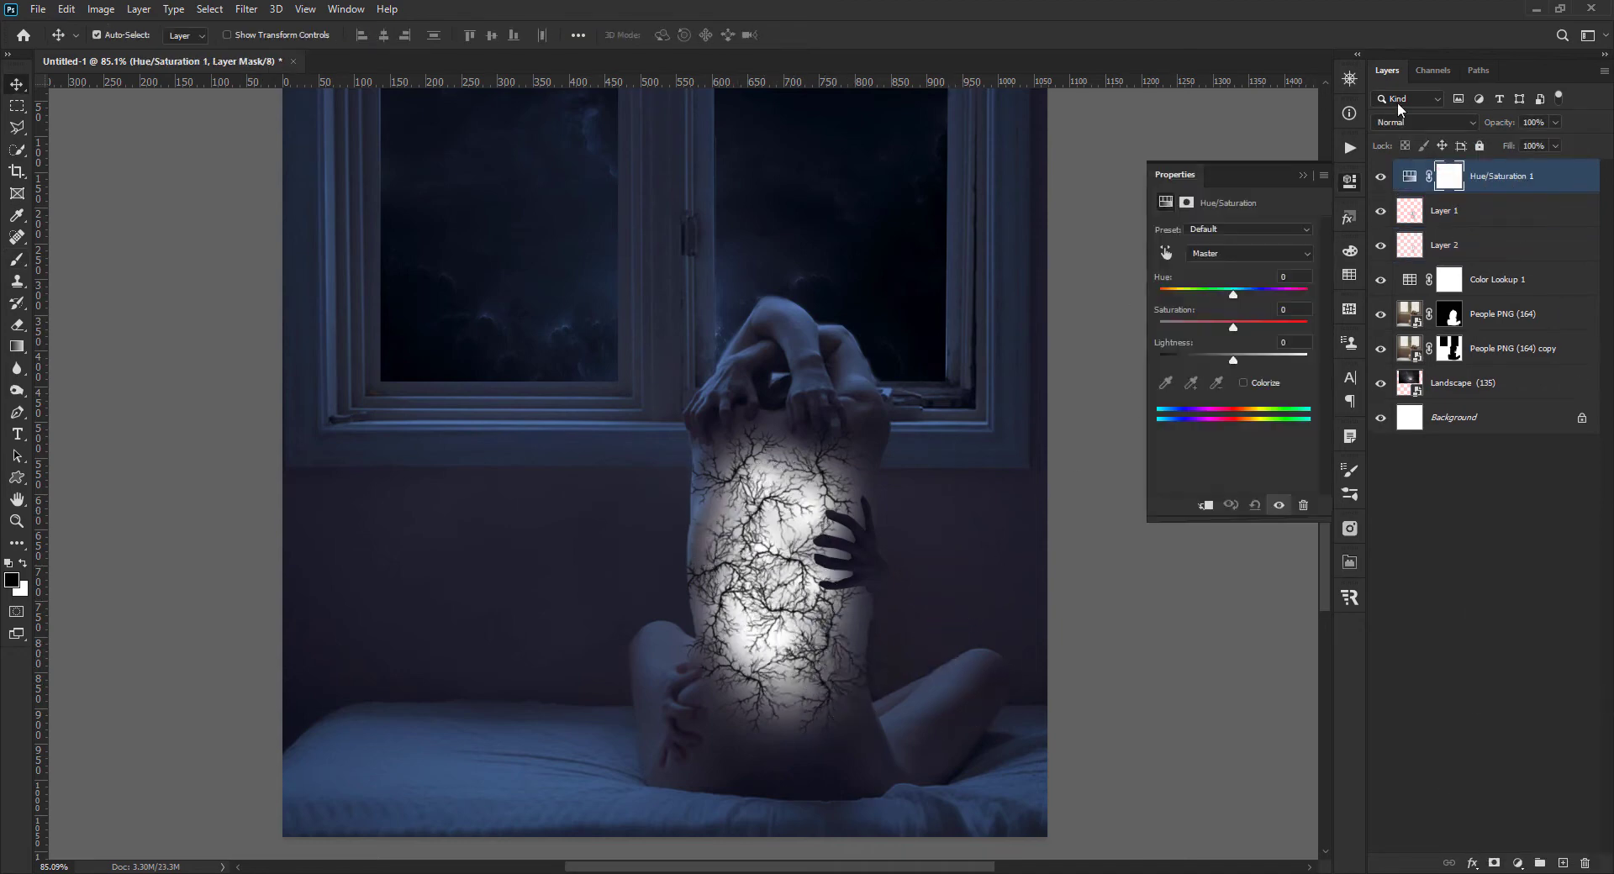
left_click(1294, 277)
type("51")
key("Tab")
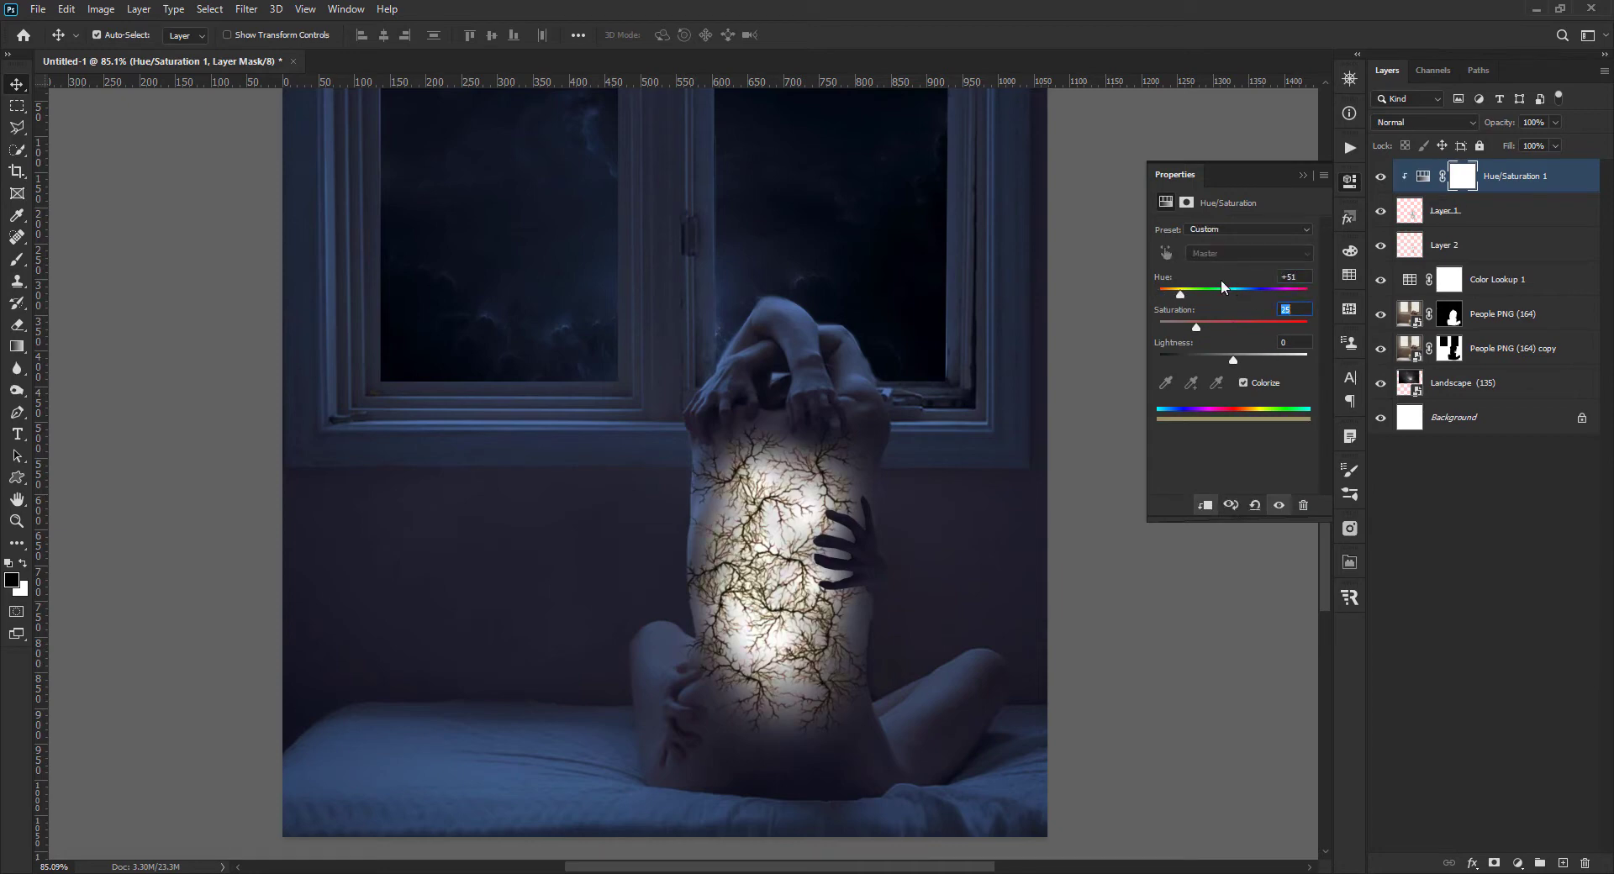
type("93")
key("Tab")
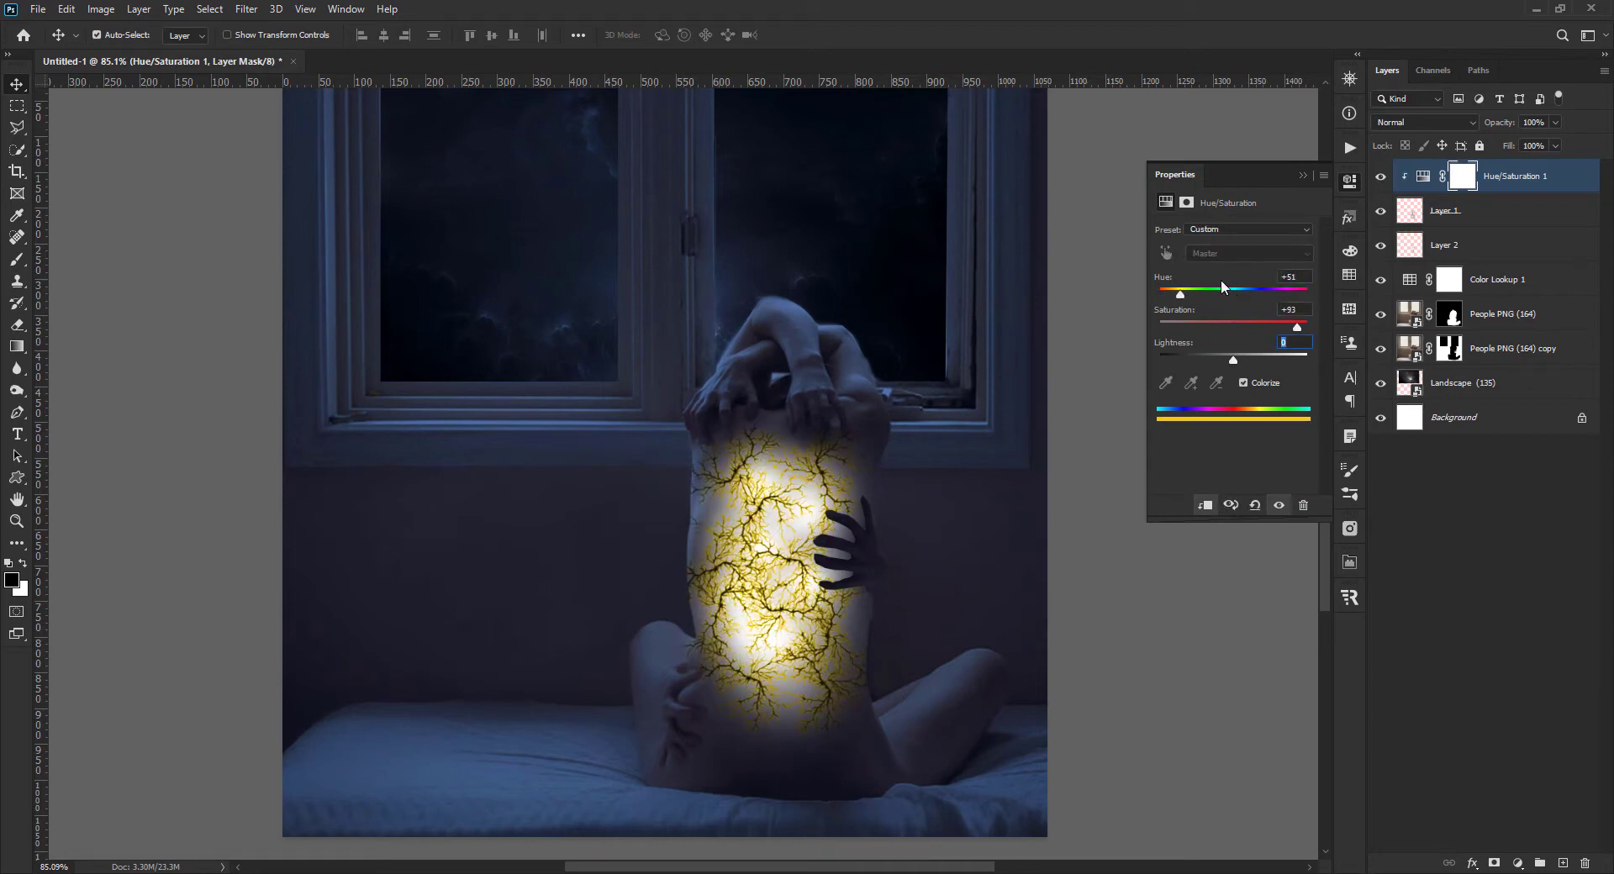
type("-44")
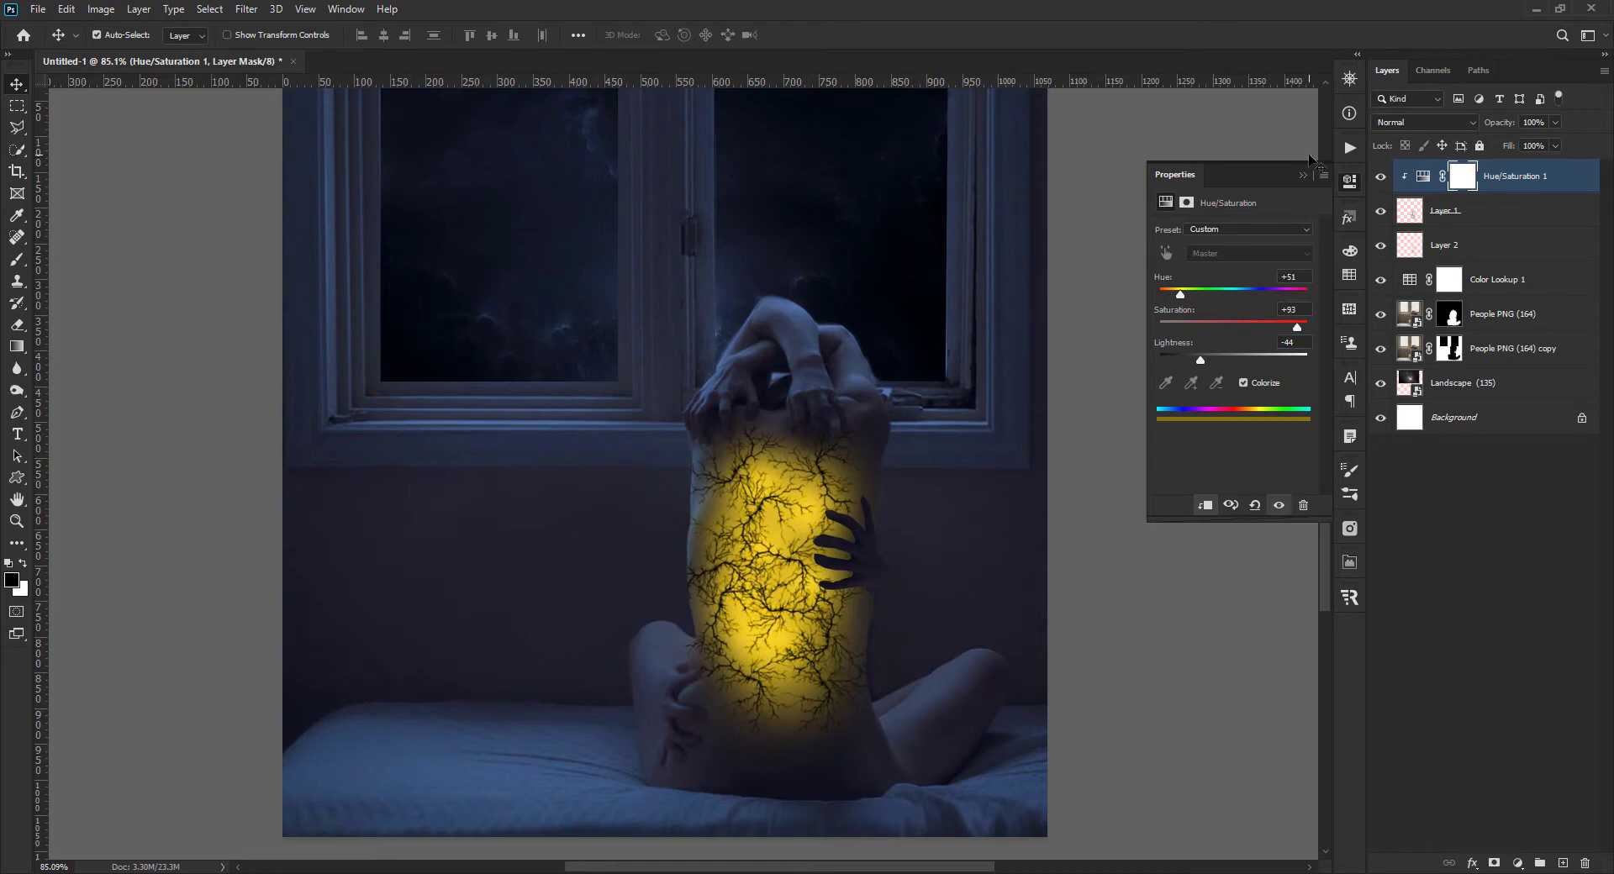
- Collapse the adjustment properties and select Layer 2
left_click(1303, 174)
left_click(1467, 212)
left_click(1463, 250)
- Give Layer 2 an Inner Glow in orange-red d25010
double_click(1464, 250)
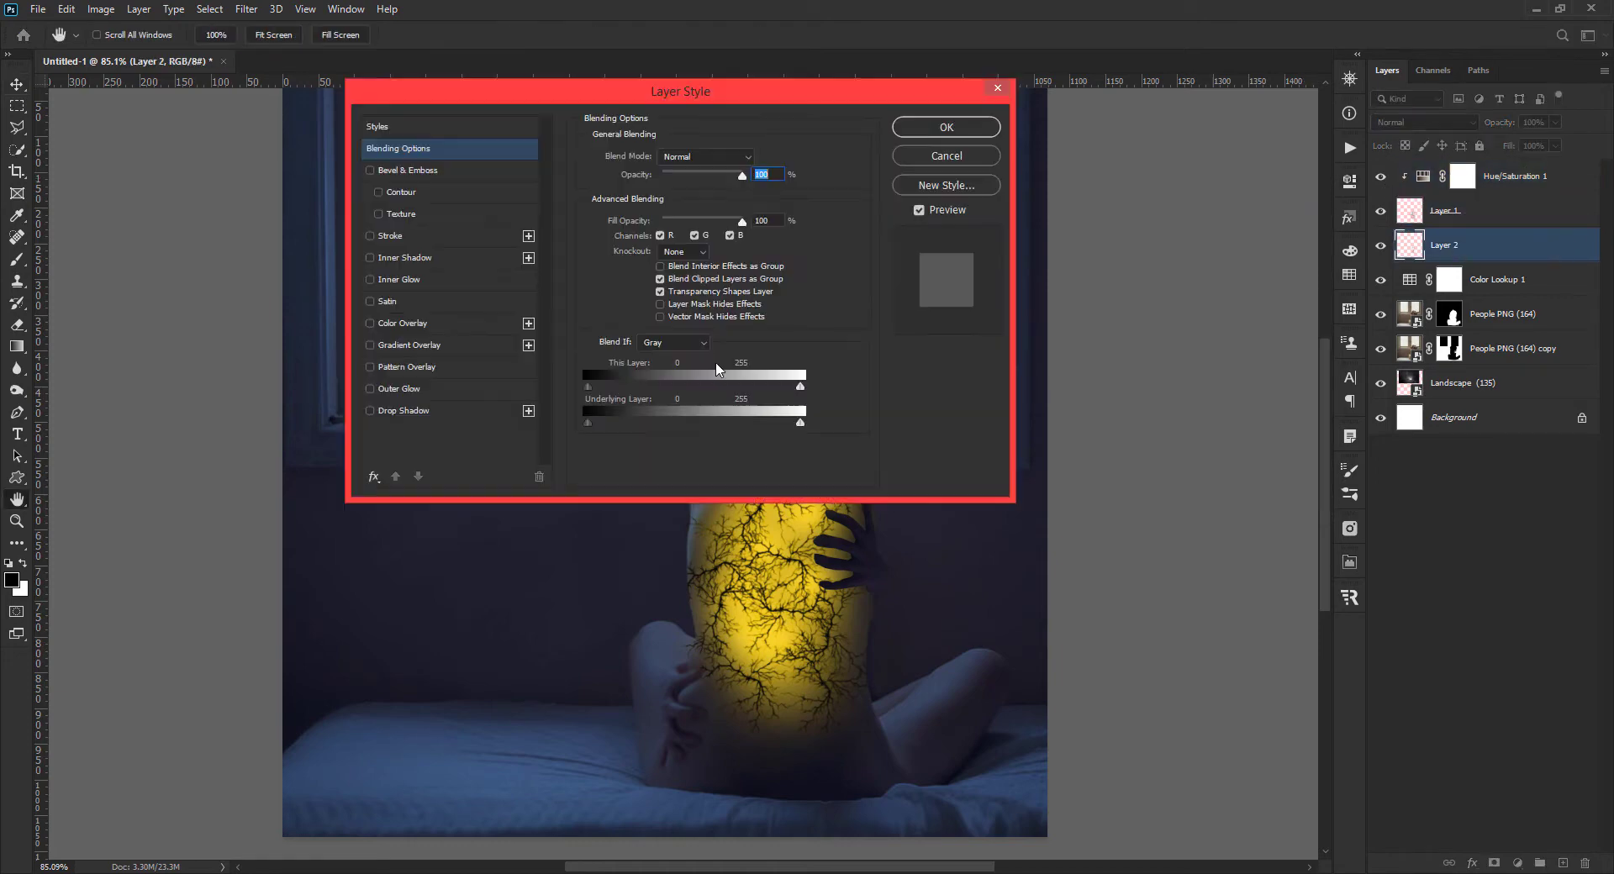
mouse_move(566, 94)
left_mouse_down()
mouse_move(1107, 240)
mouse_move(1017, 220)
left_mouse_up()
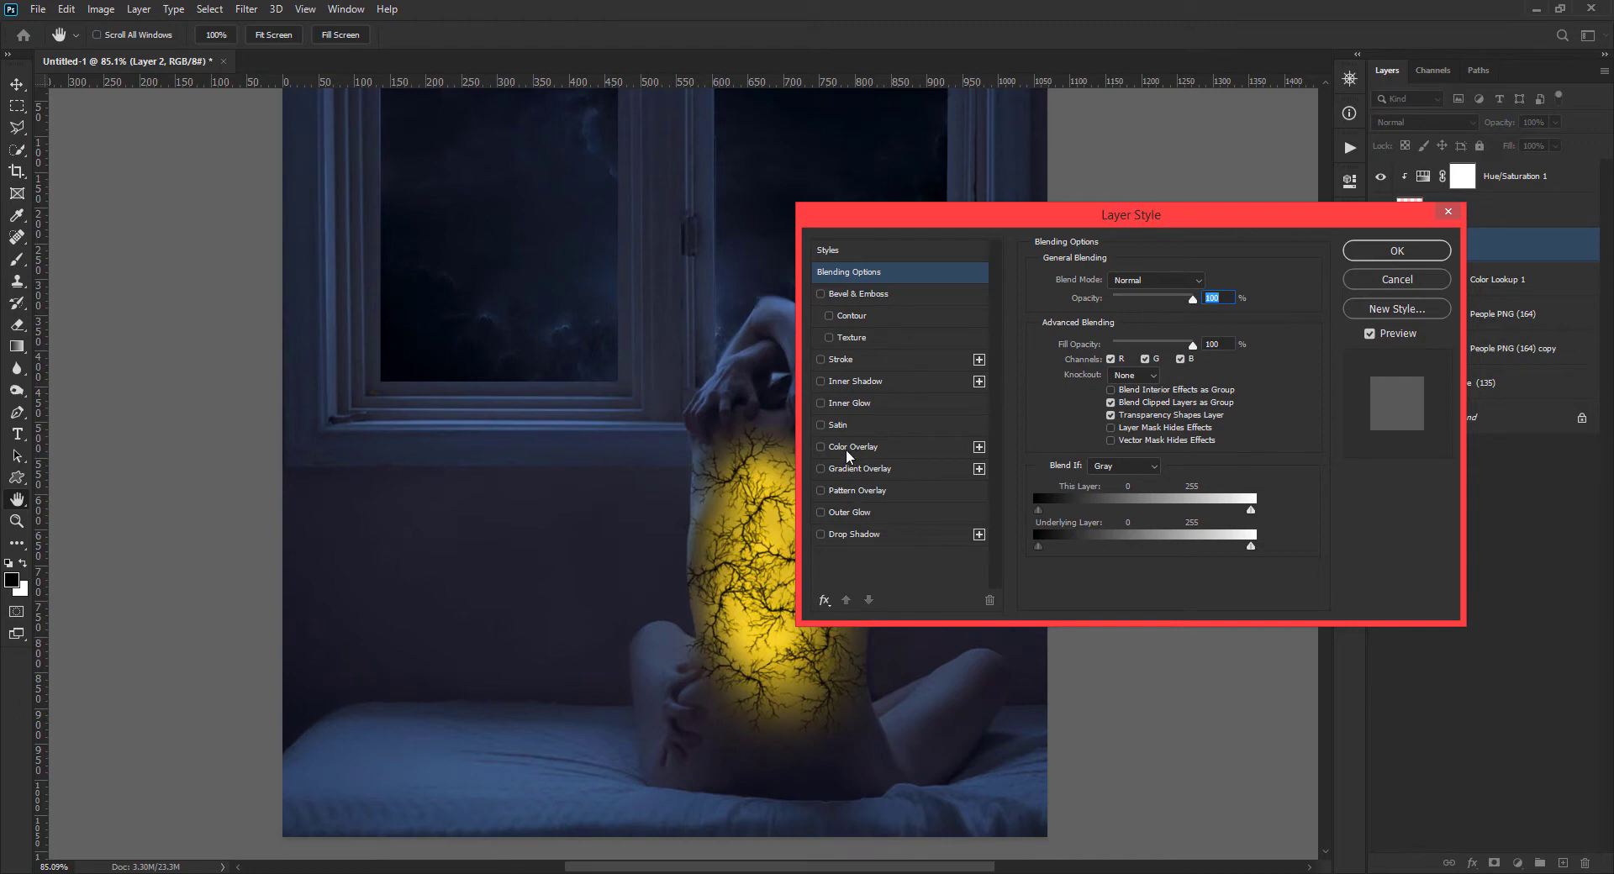
left_click(848, 403)
left_click(1072, 338)
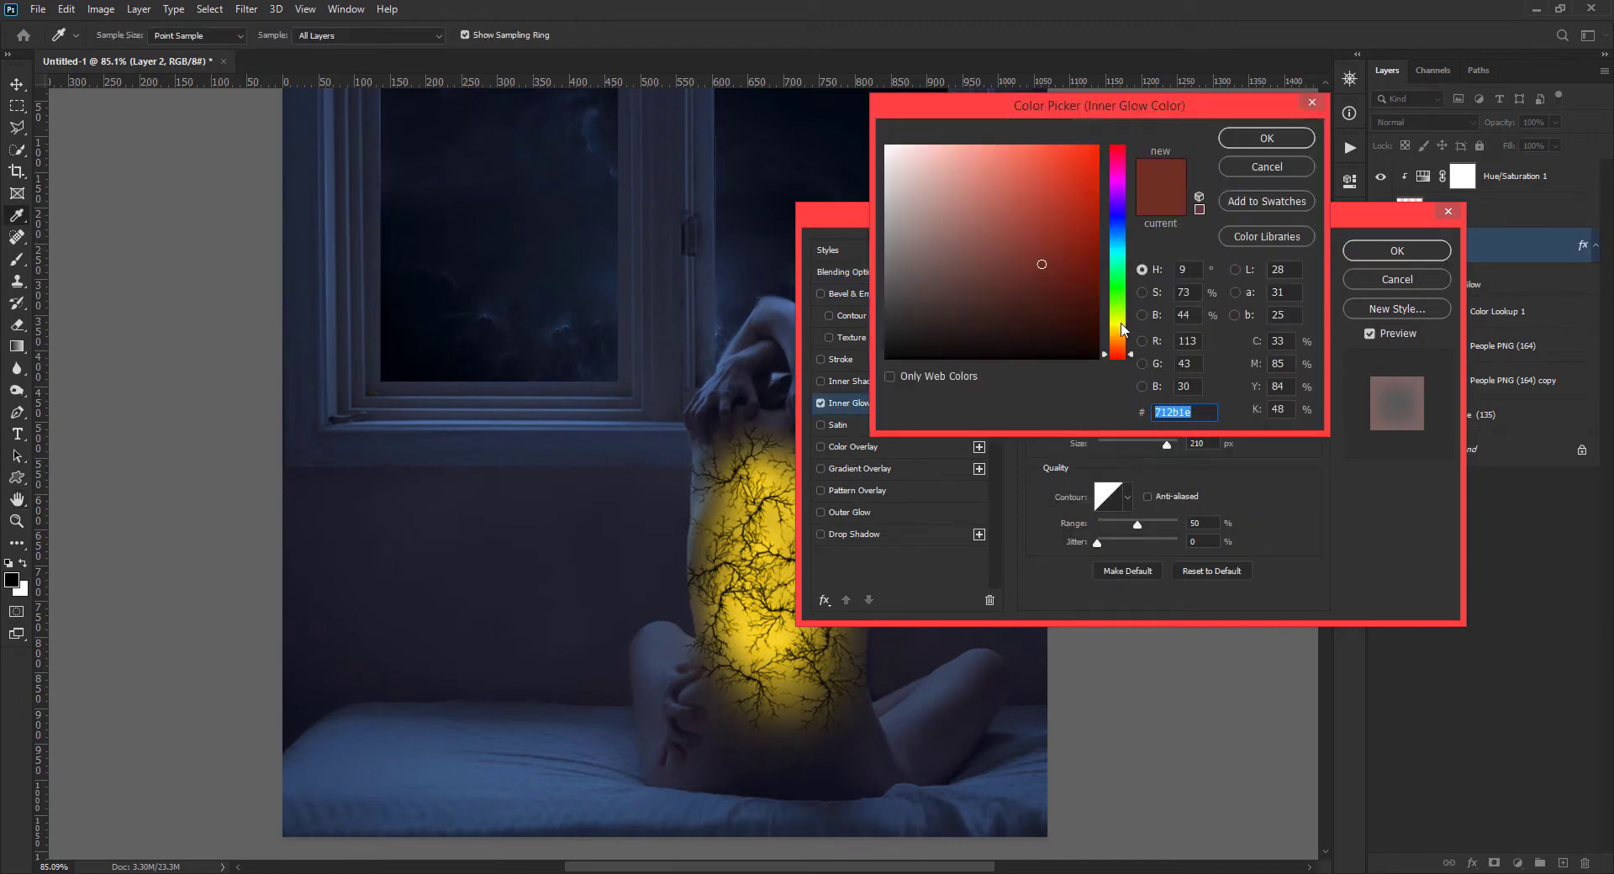
type("2")
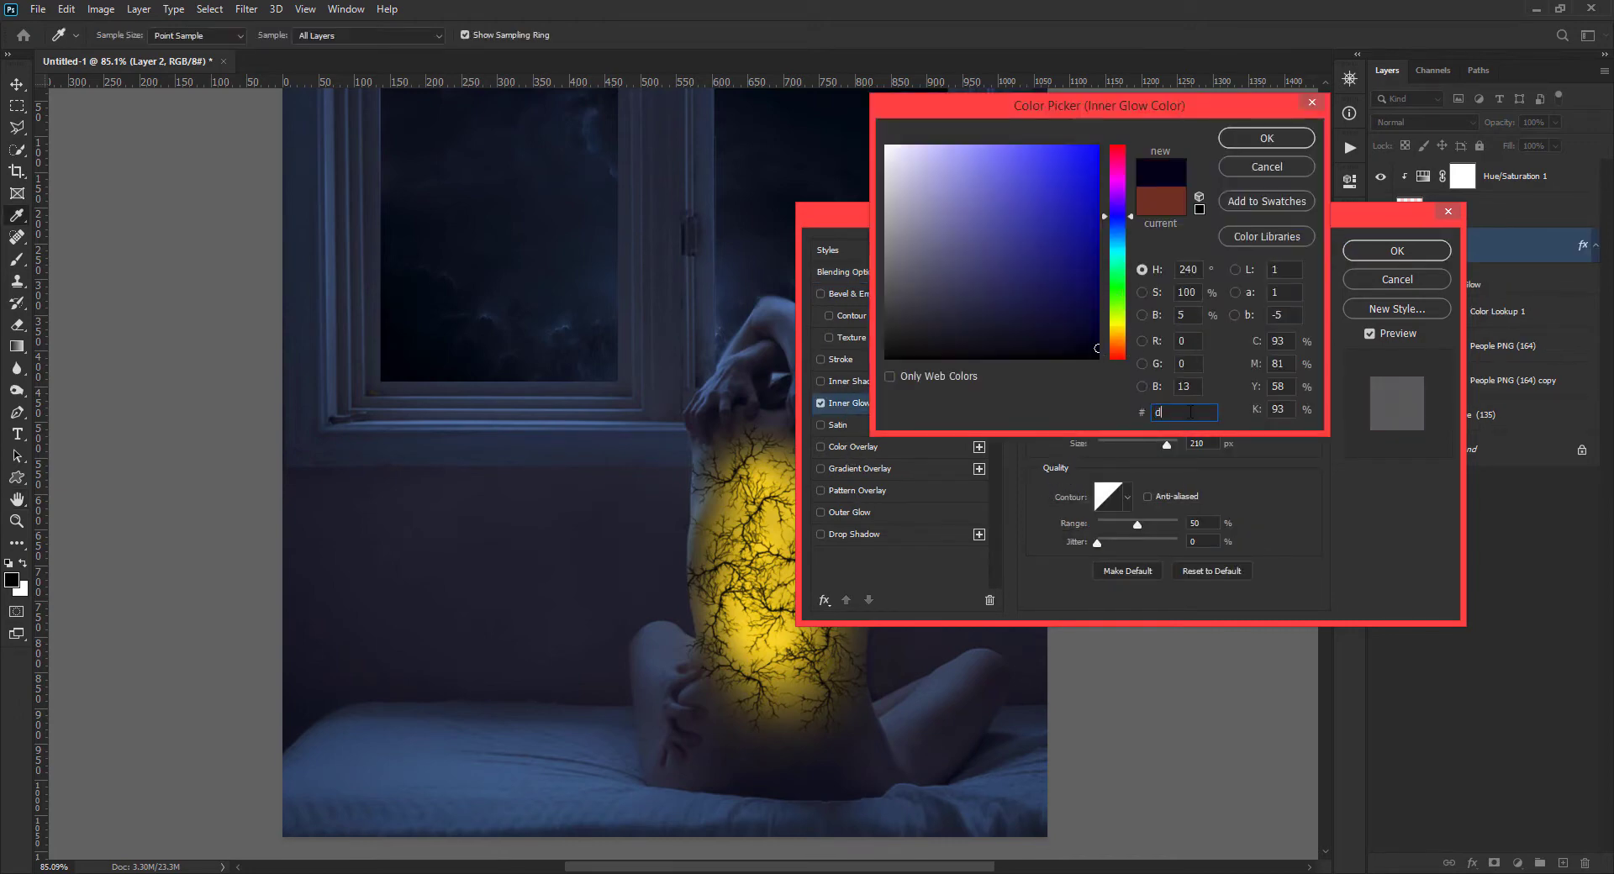
type("5010")
key("Return")
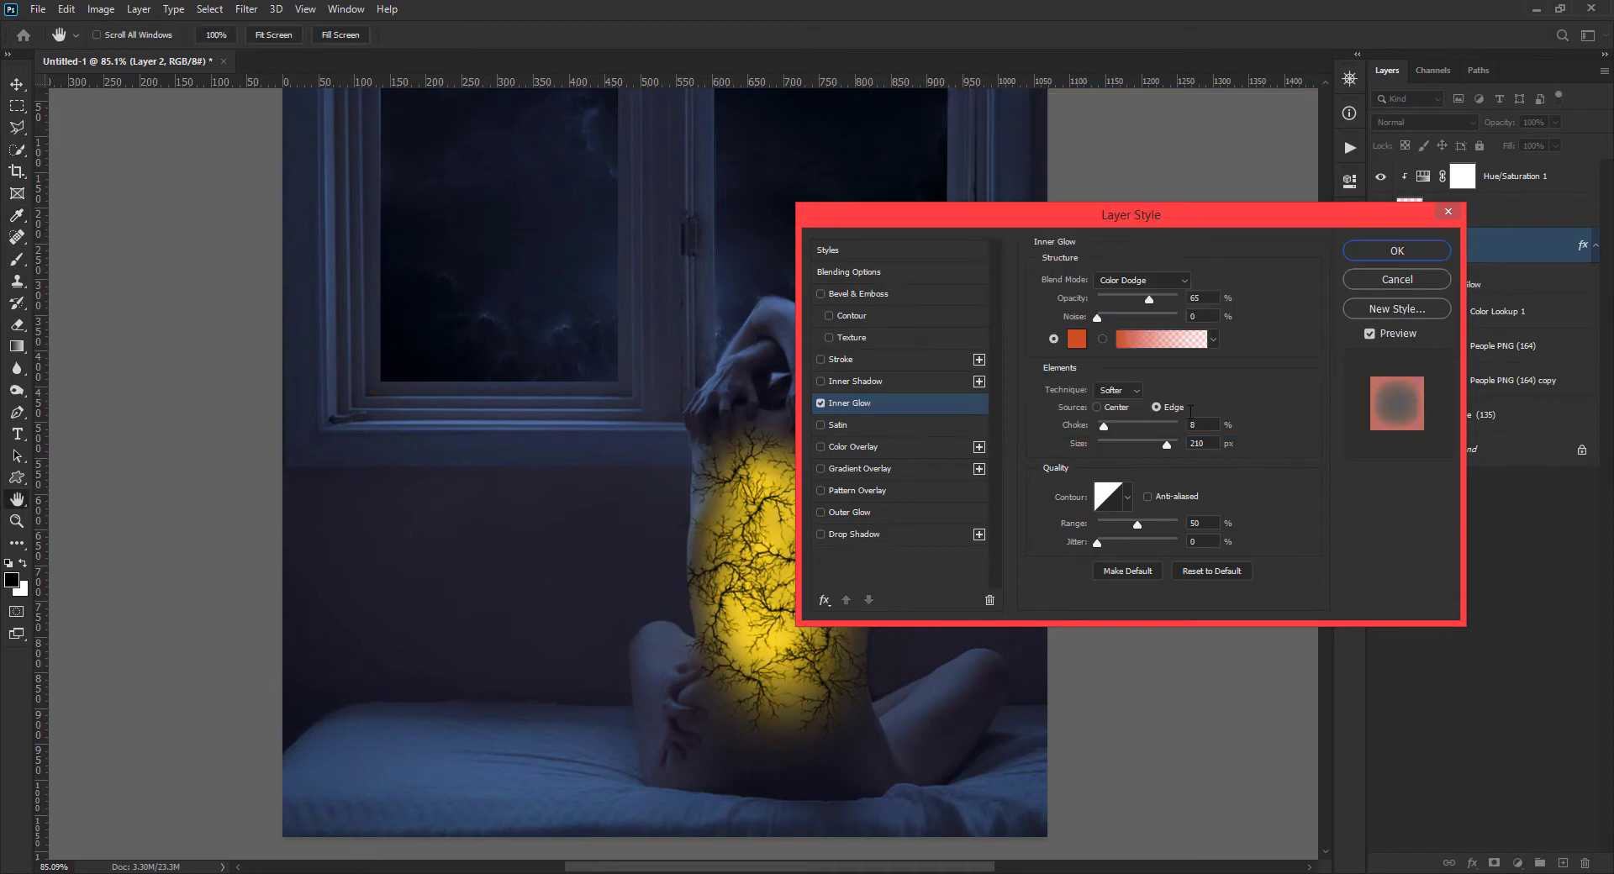
left_click(1396, 251)
- Give Layer 1 an Inner Glow with its blend mode set to Pin Light
double_click(1556, 216)
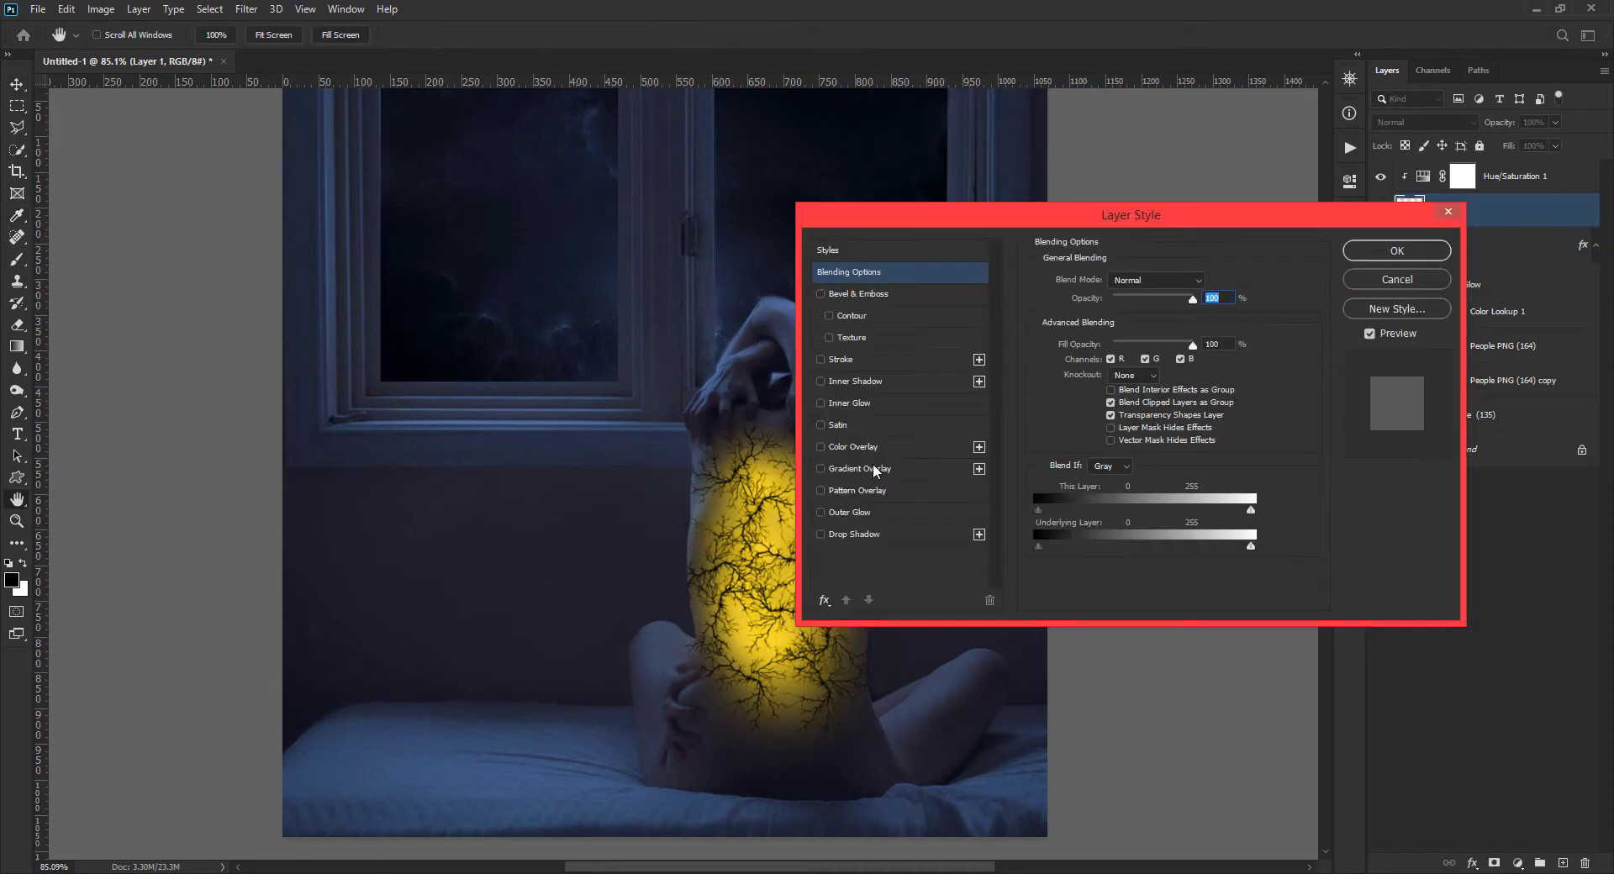
left_click(854, 403)
left_click_drag(1085, 217, 1209, 264)
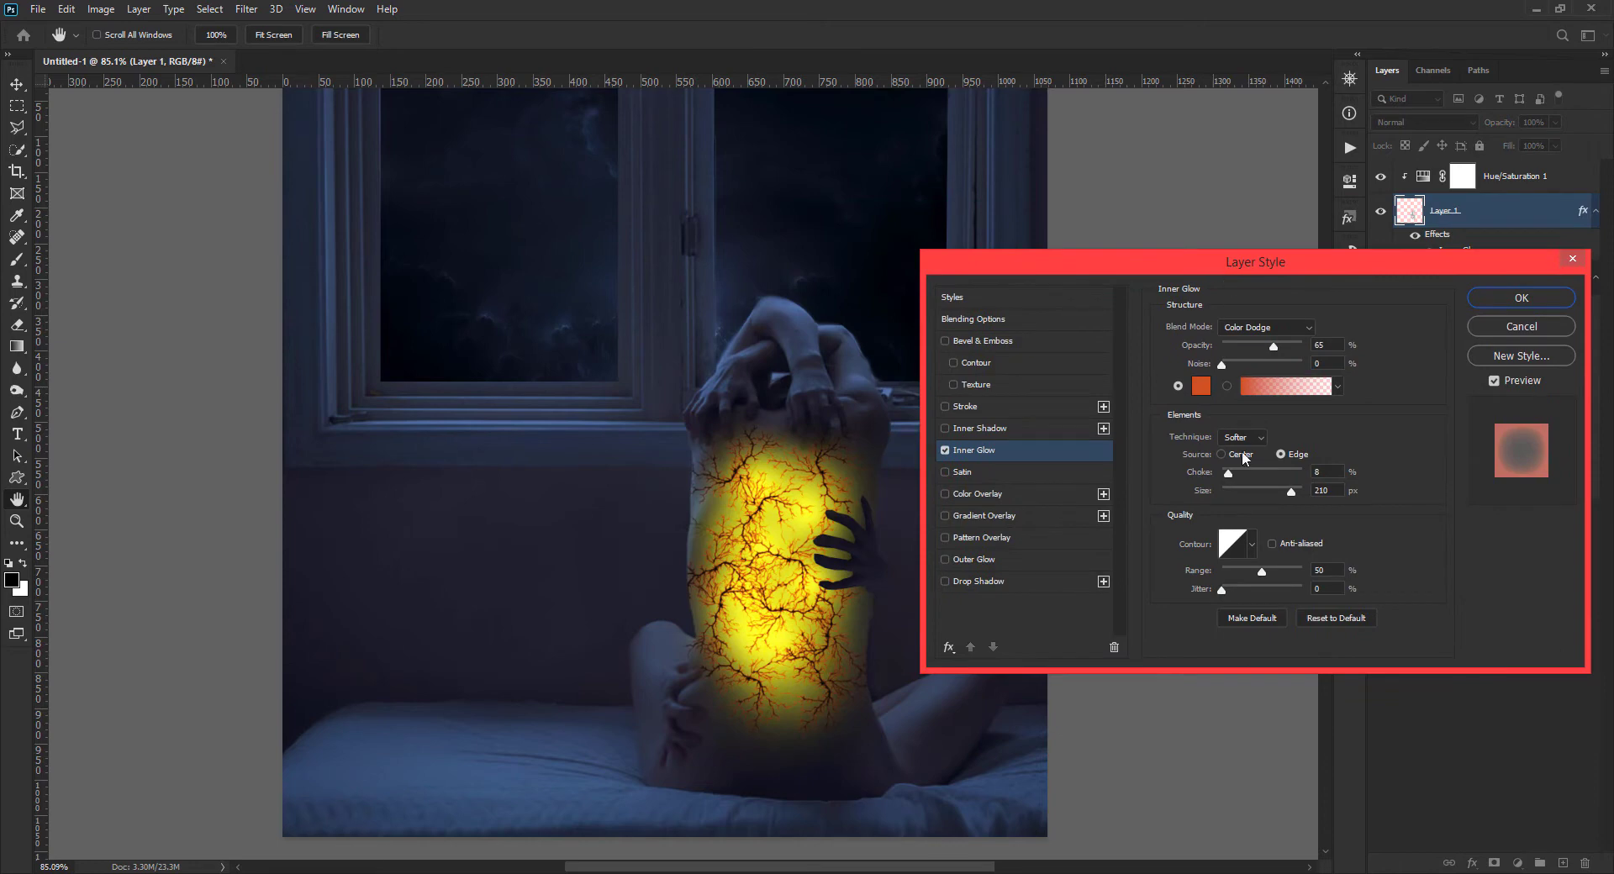
left_click(1264, 328)
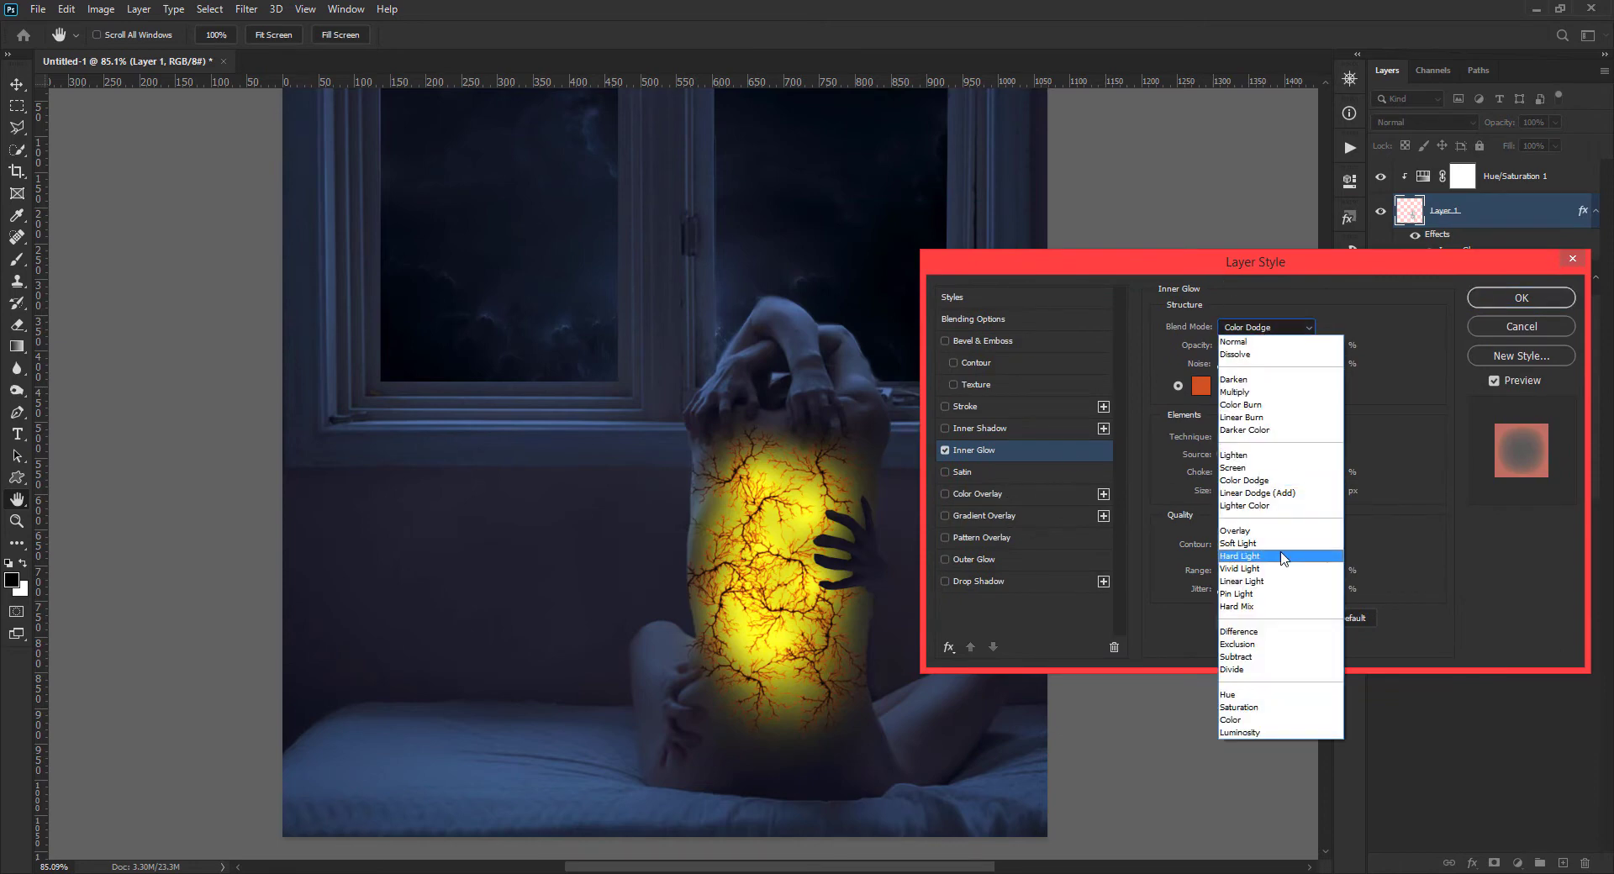
left_click(1259, 594)
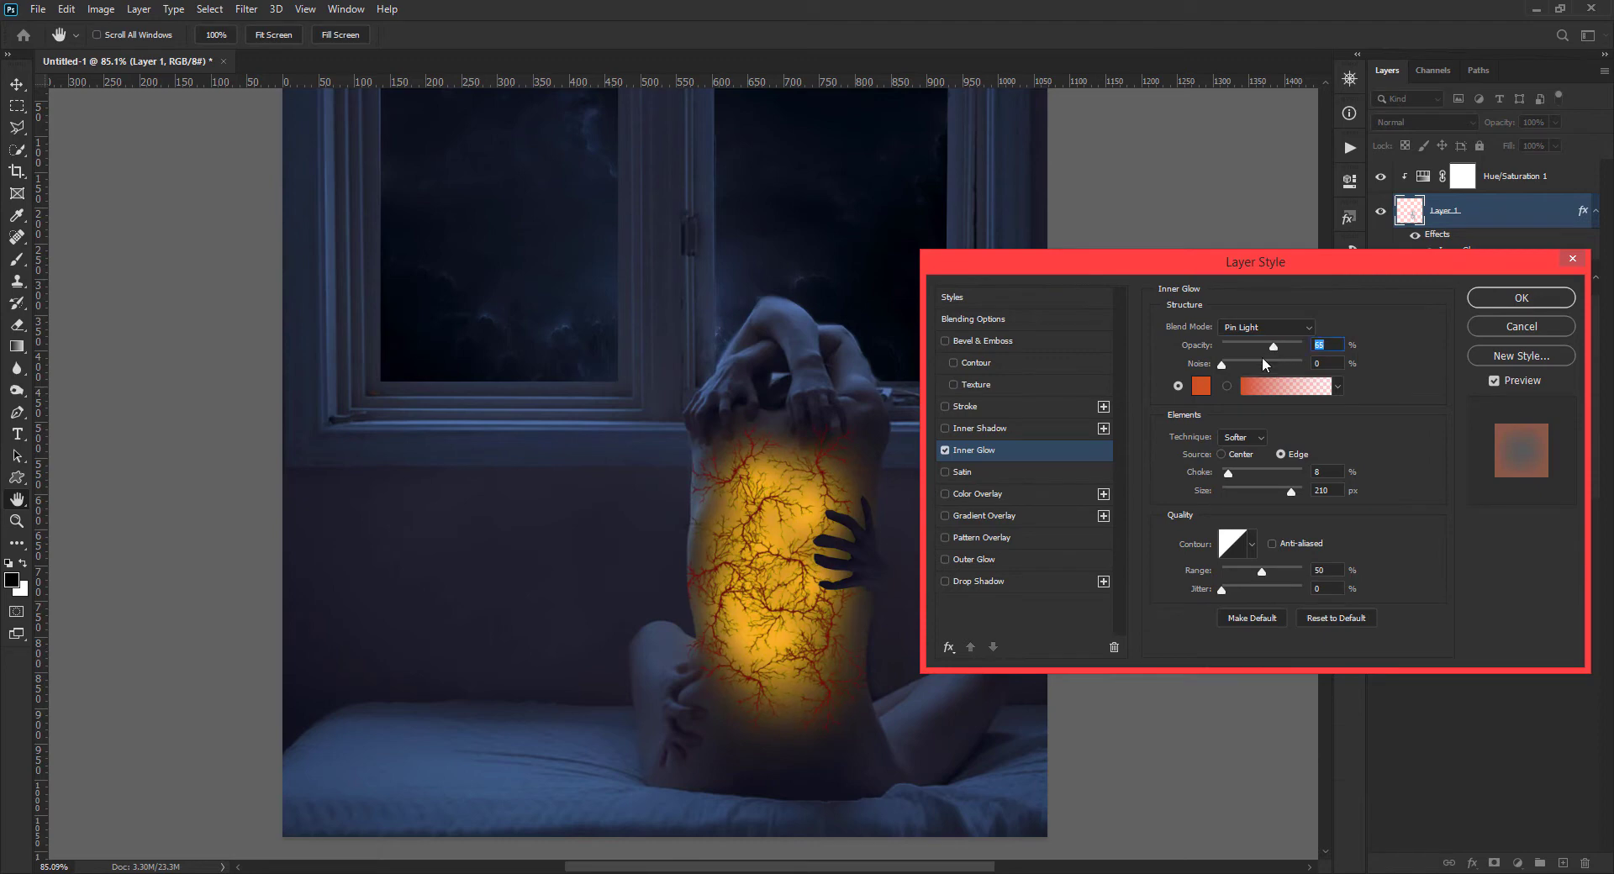
- Accept Layer 1's inner glow and set Layer 1's blend mode to Pin Light
left_click(1519, 299)
left_click(1463, 176)
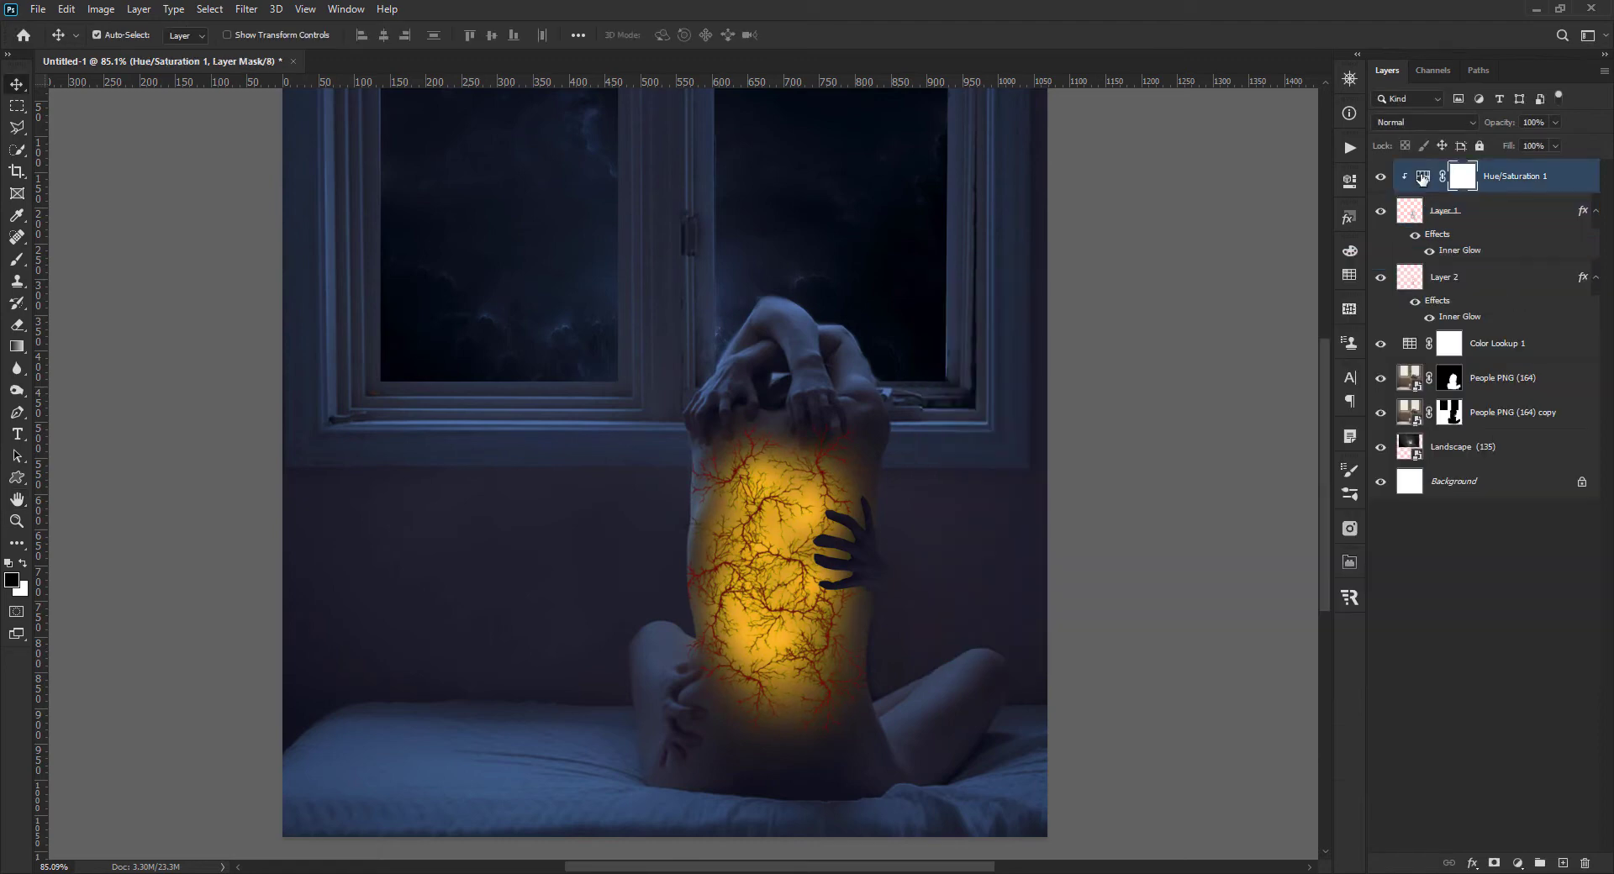
left_click(1421, 206)
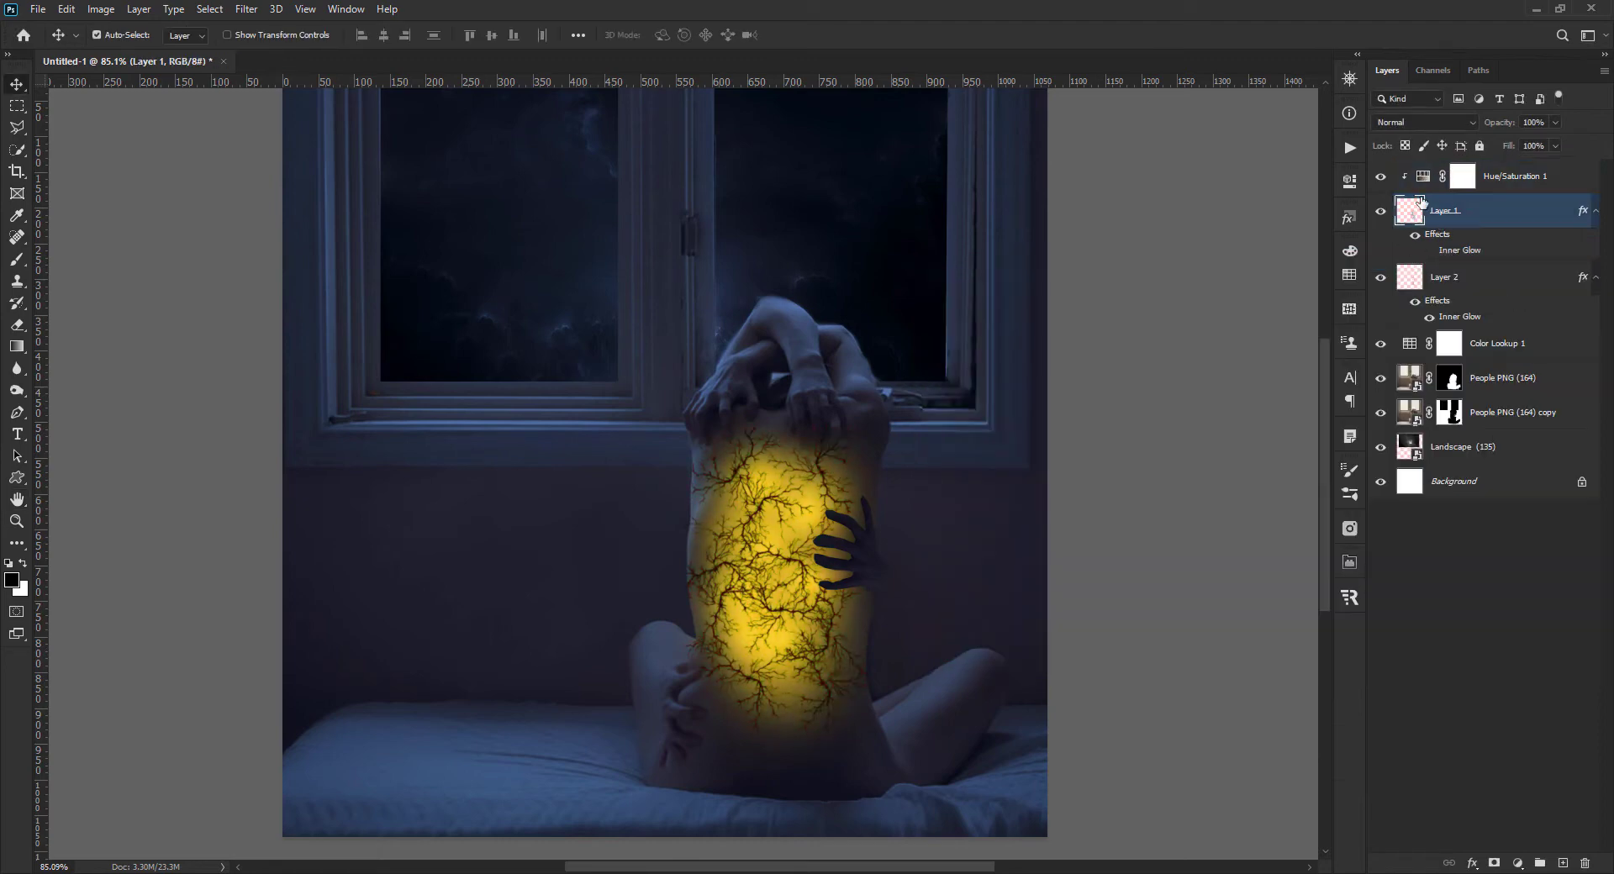
left_click(1401, 286)
left_click(1427, 217)
left_click(1421, 122)
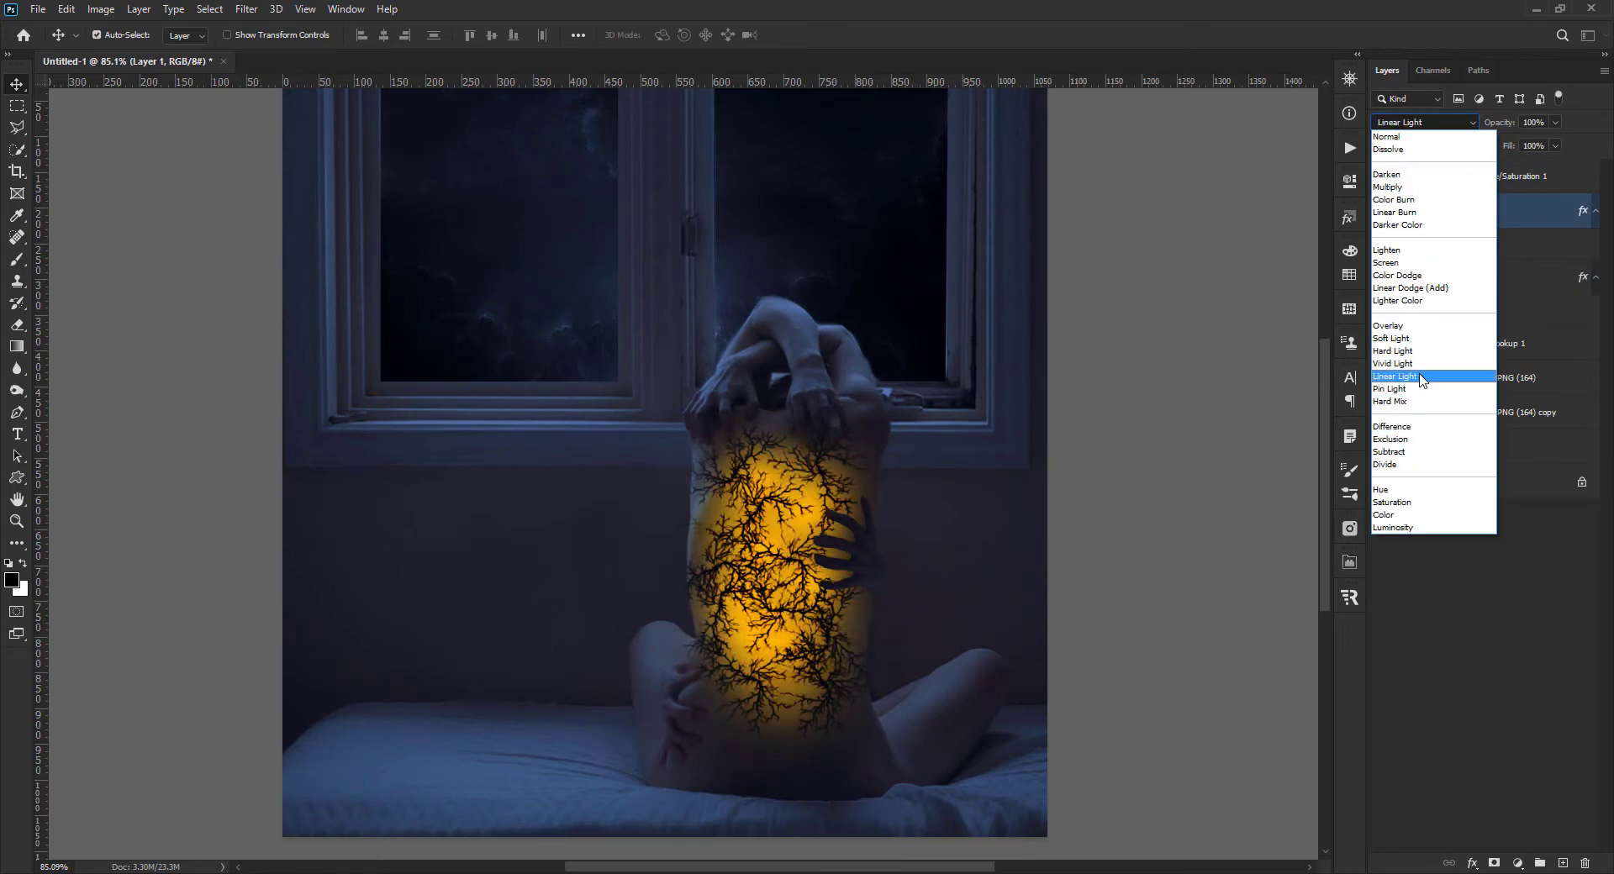
left_click(1414, 389)
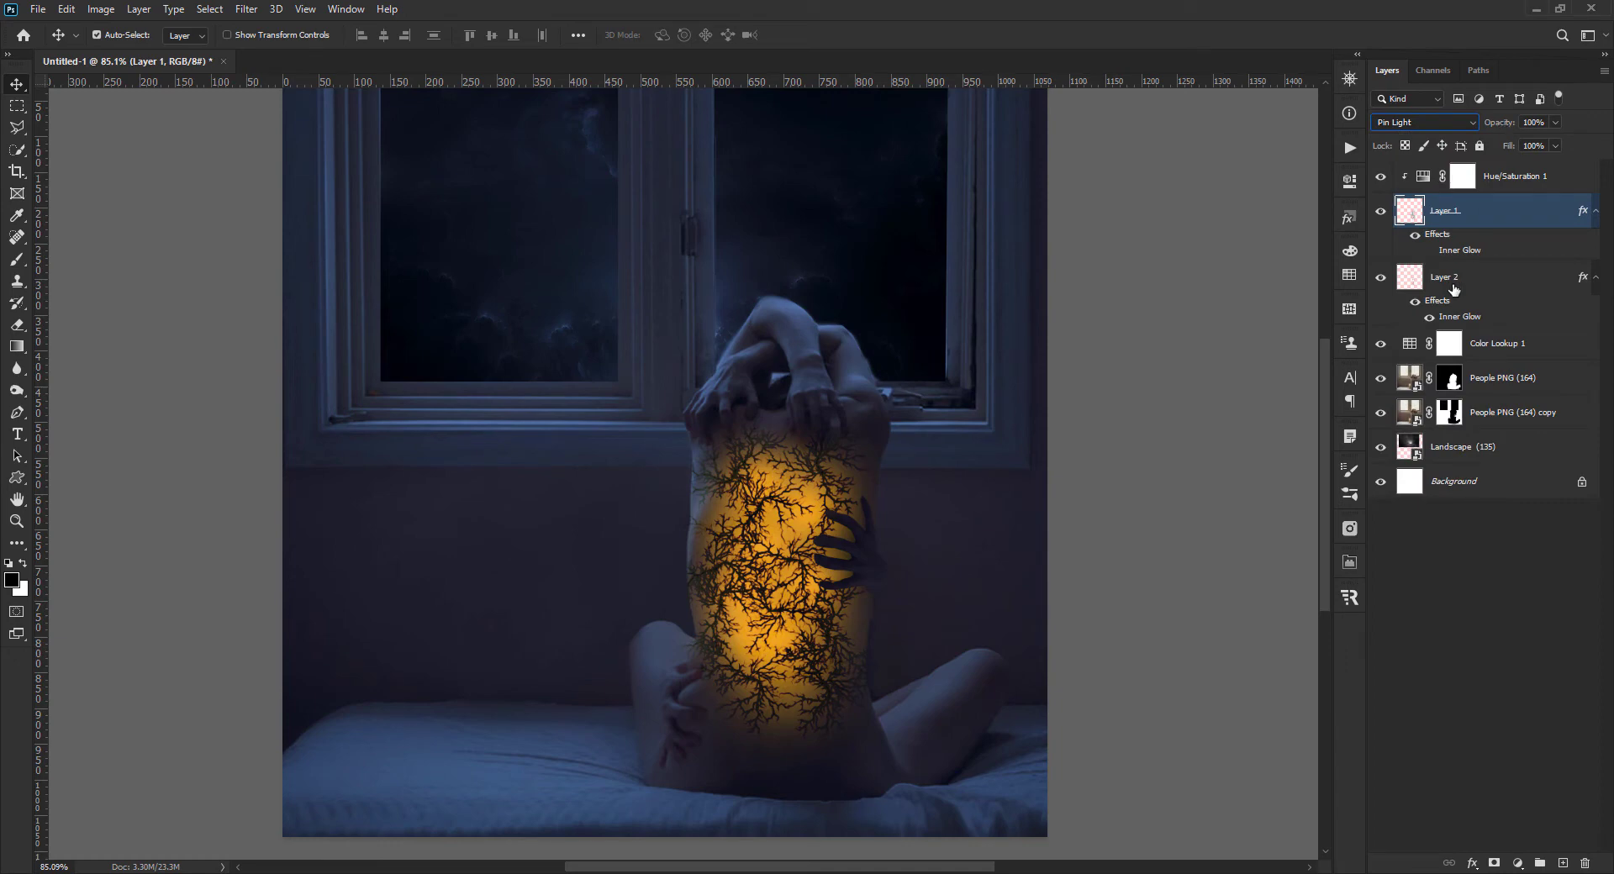
- Switch Layer 1 to Color Dodge and compare with Layer 2 toggled off and on
left_click(1409, 123)
scroll(1404, 119, "up", 1)
scroll(1404, 118, "up", 1)
scroll(1404, 119, "up", 1)
scroll(1404, 118, "up", 1)
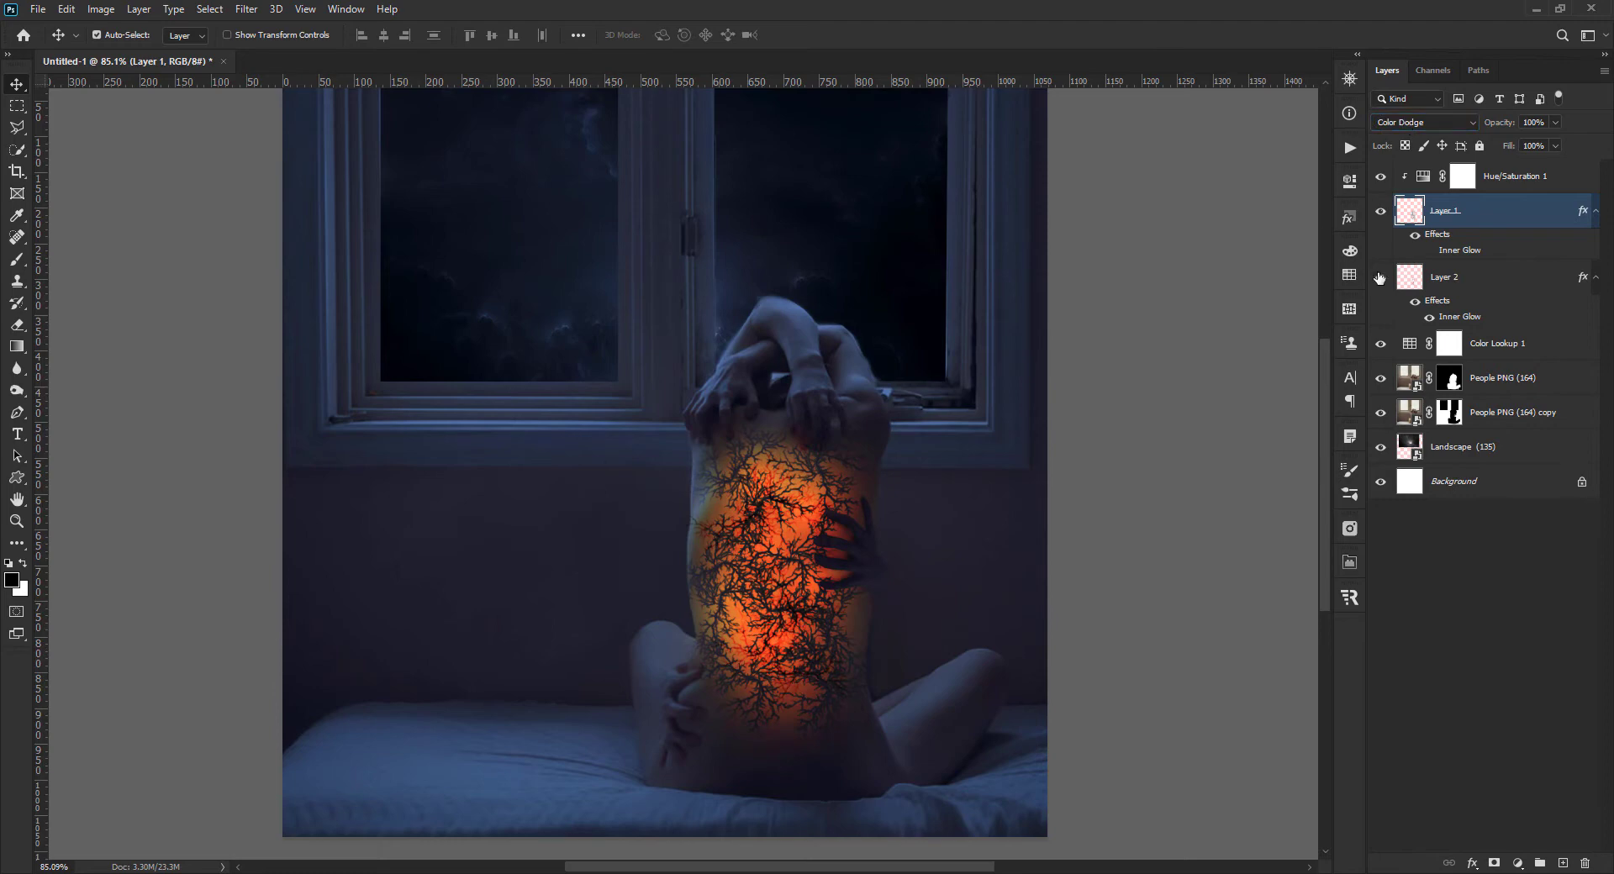
left_click(1457, 318)
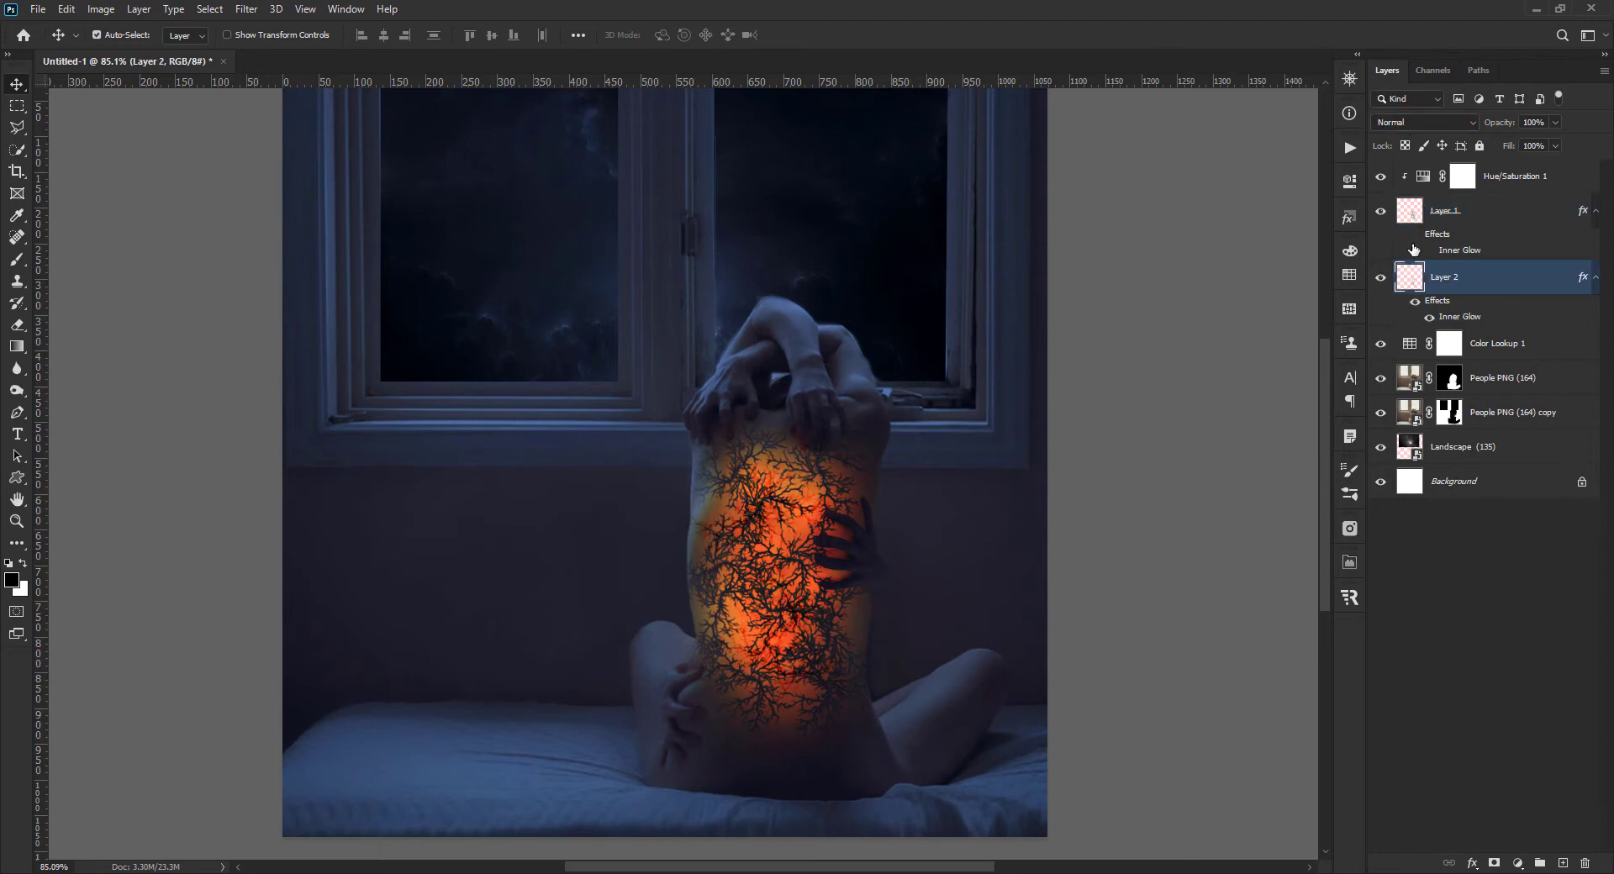
left_click(1383, 279)
key("b")
key("alt+bracketright")
key("alt+bracketright")
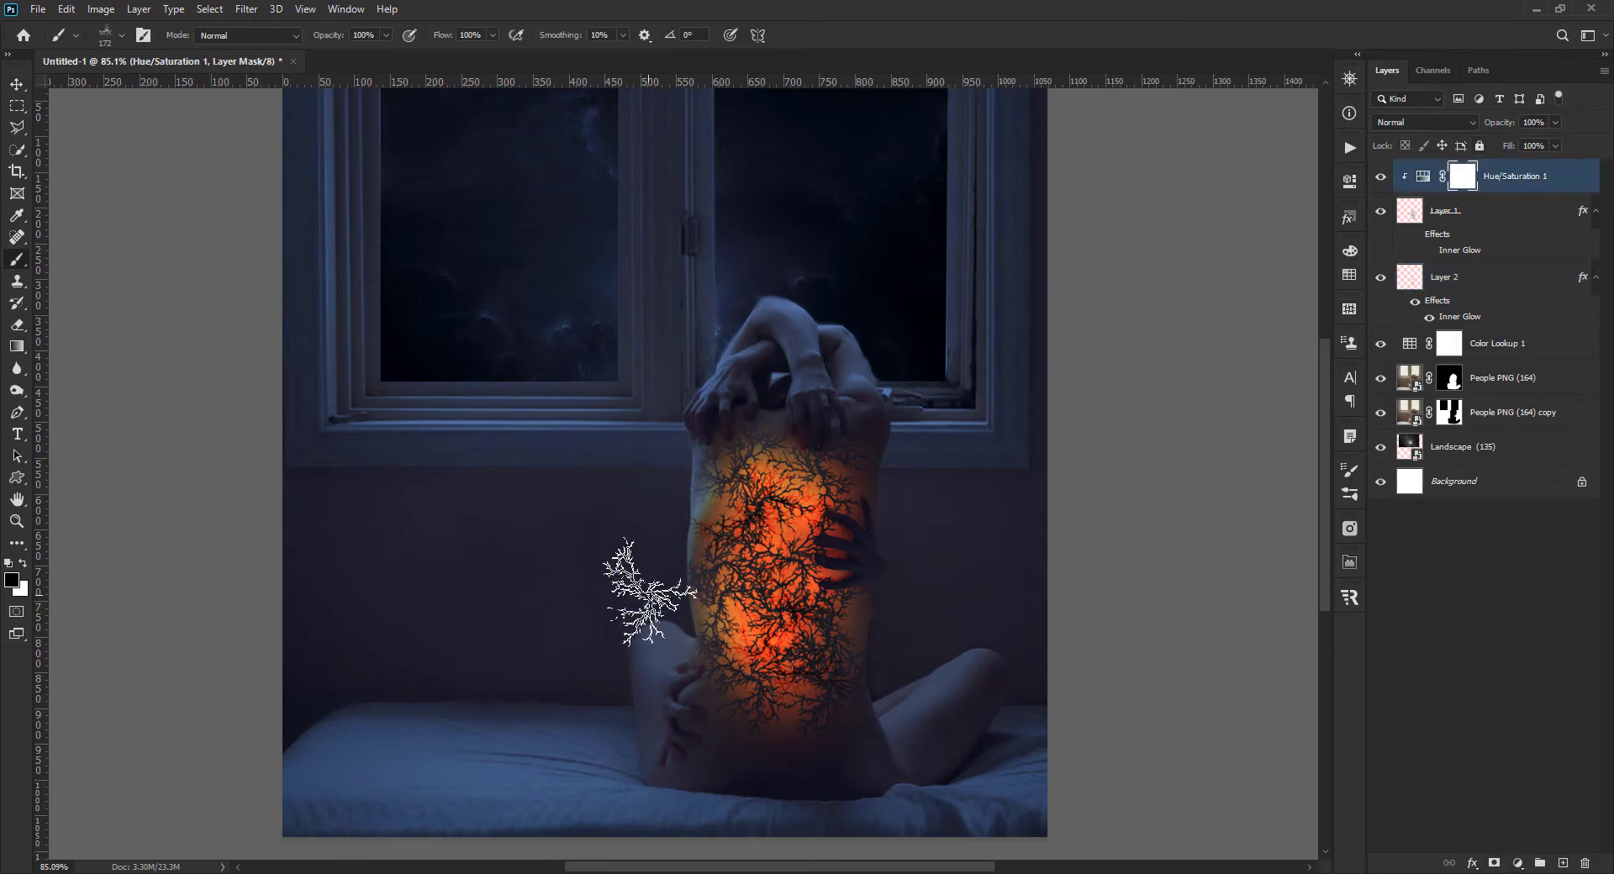
- Pick a soft round brush and add layer masks to Layer 1 and Layer 2
right_click(779, 591)
left_click(847, 418)
key("Return")
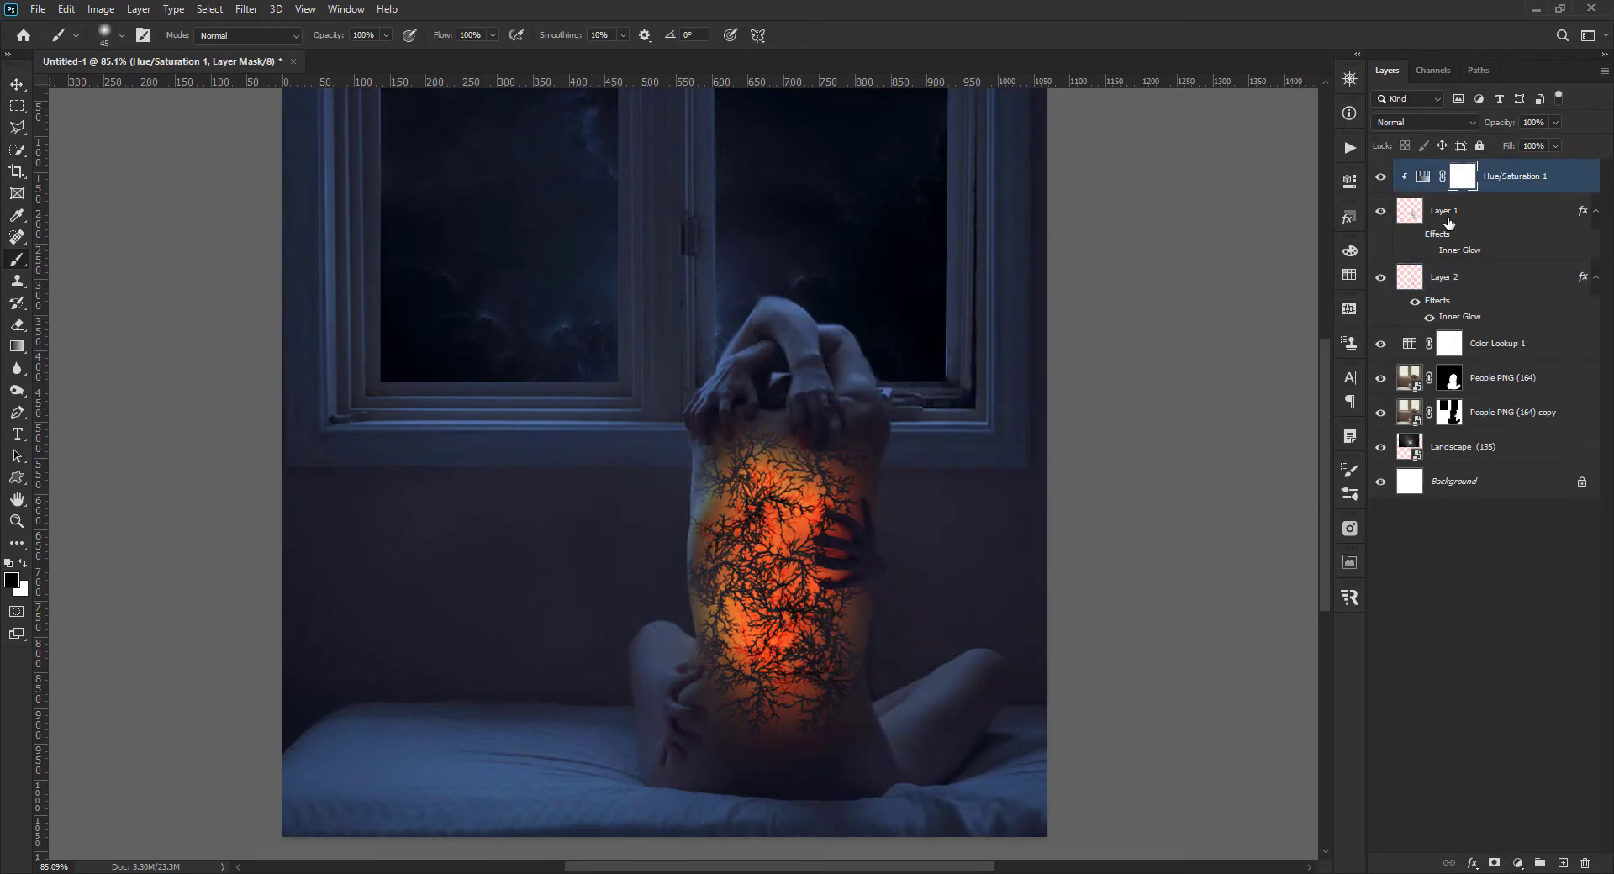
left_click(1448, 223)
left_click(1494, 863)
left_click(1454, 281)
left_click(1494, 864)
- Paint black on Layer 2's and Layer 1's masks to remove glow past the torso's edges
key("alt+bracketright")
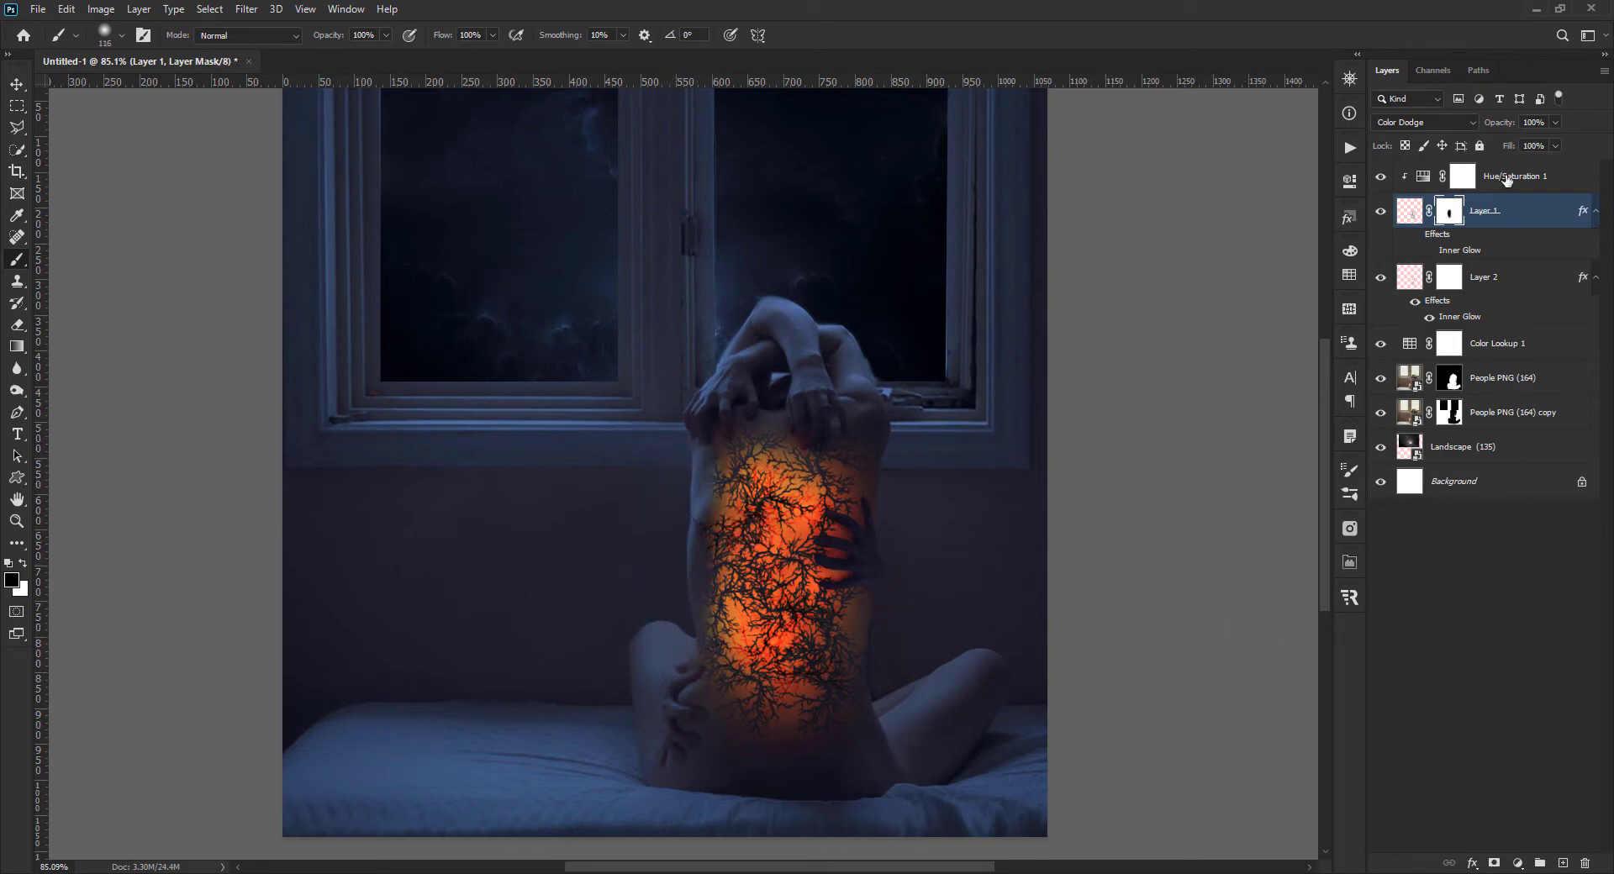
key("alt+bracketleft")
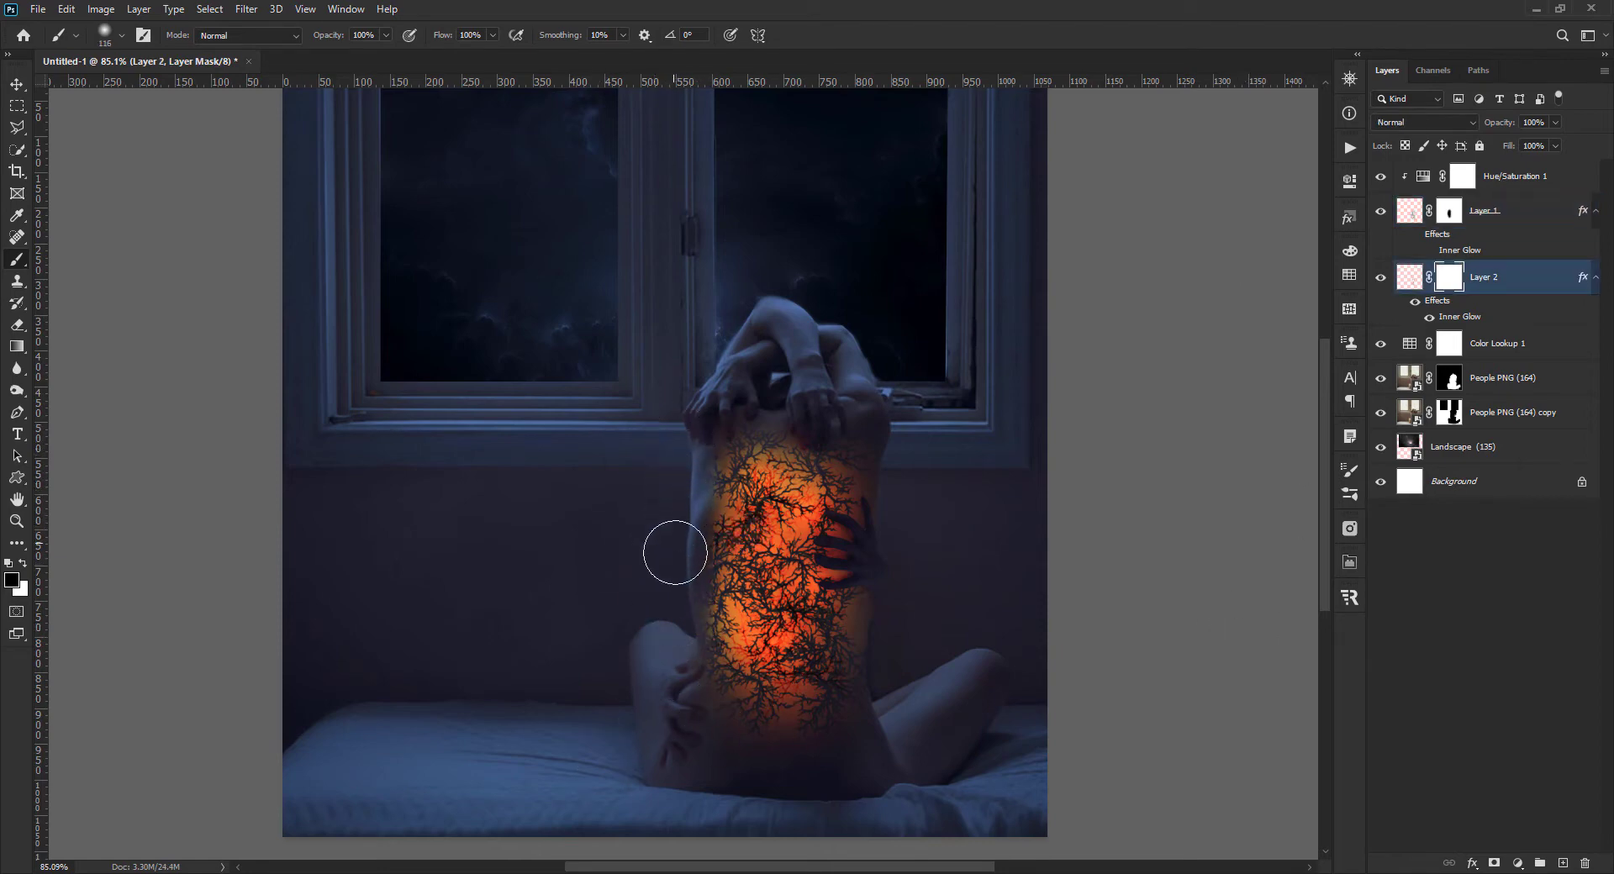
key("bracketleft")
key("bracketleft")
key("bracketleft")
left_click_drag(731, 561, 700, 526)
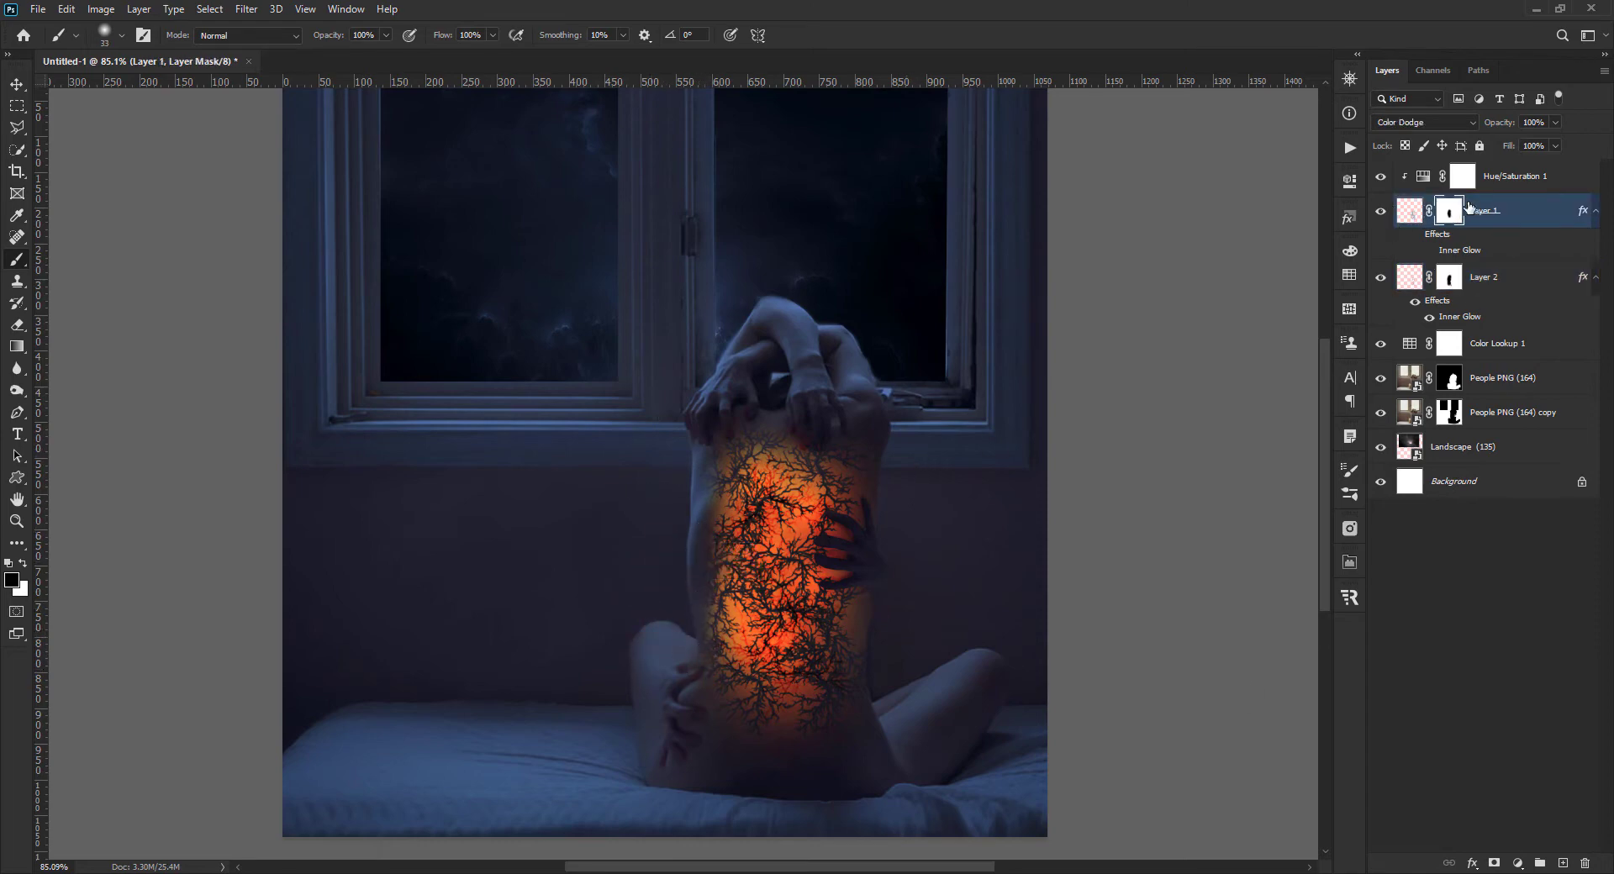
left_click(1460, 286)
left_click(857, 458)
key("alt+bracketright")
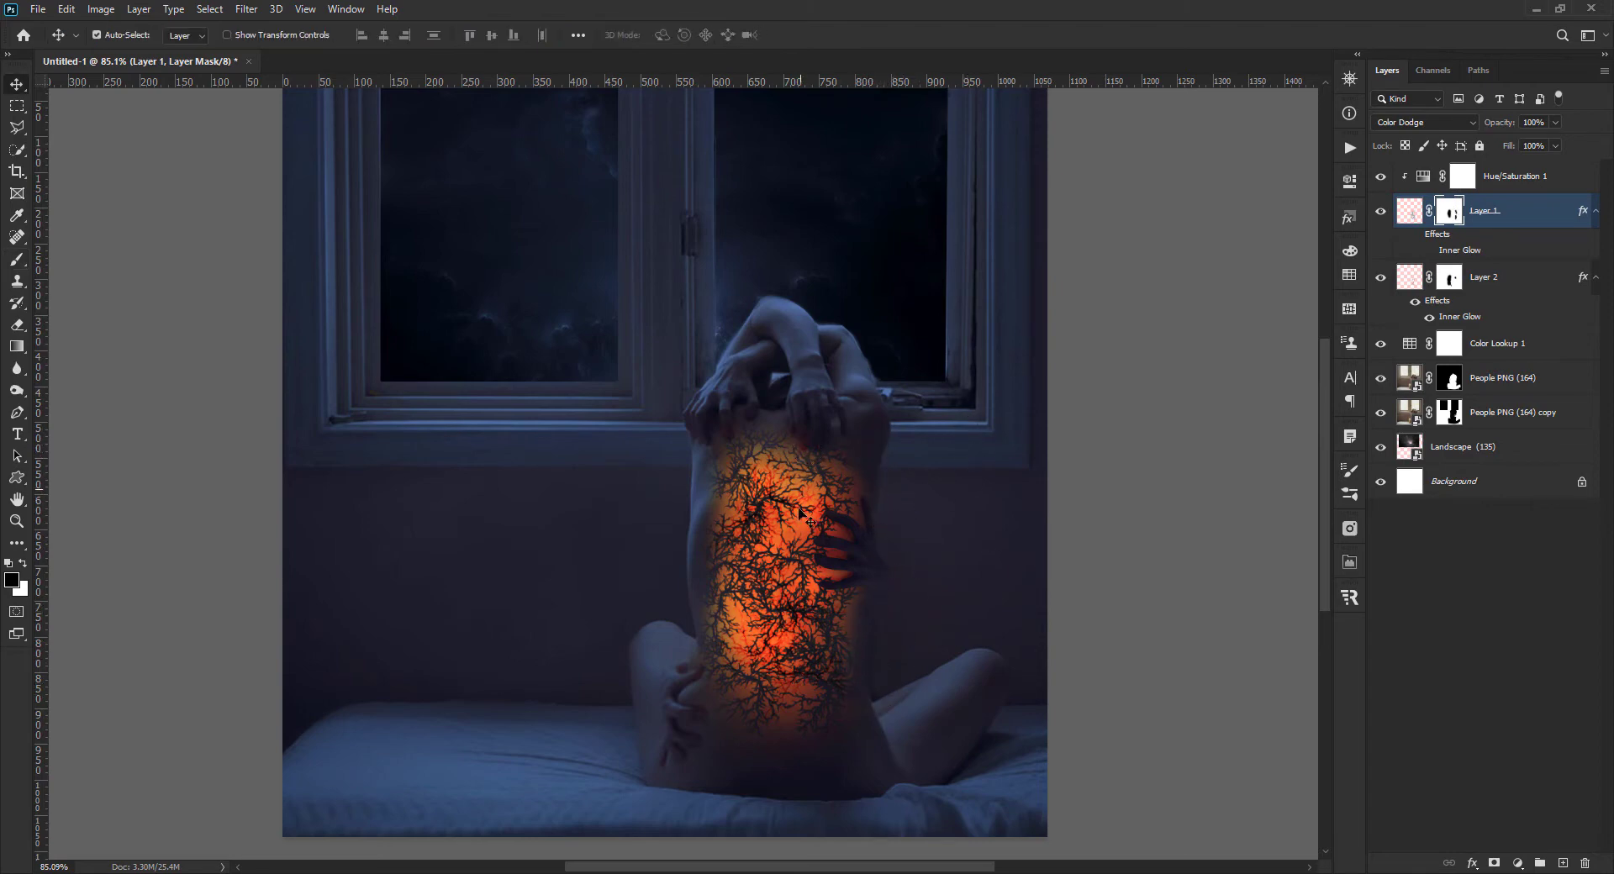
scroll(689, 616, "up", 1)
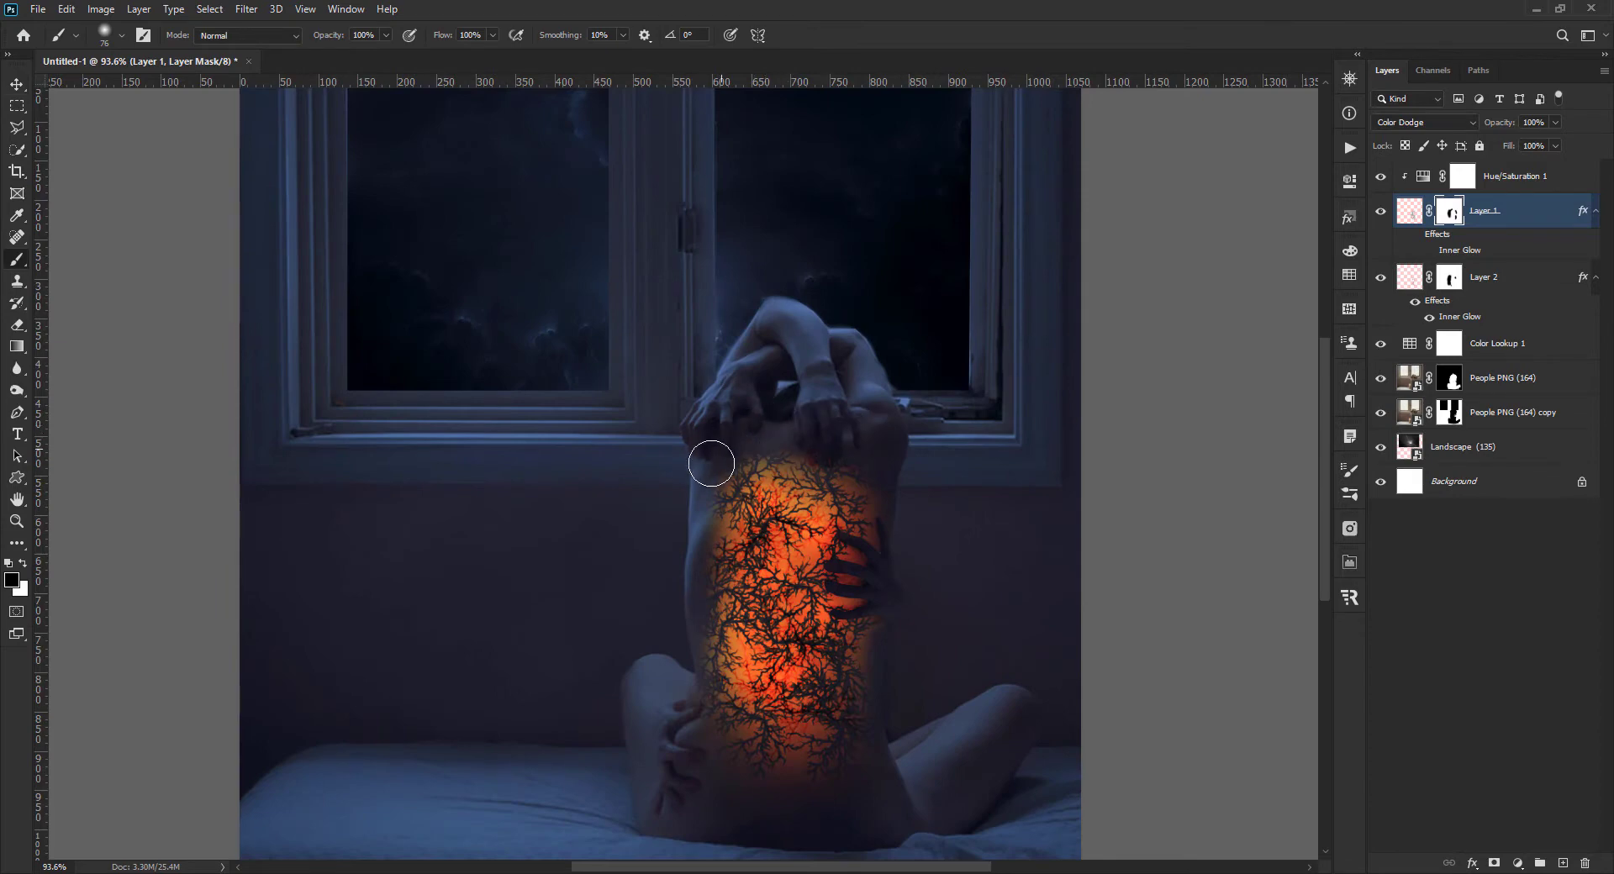
scroll(888, 412, "down", 4)
scroll(888, 412, "up", 2)
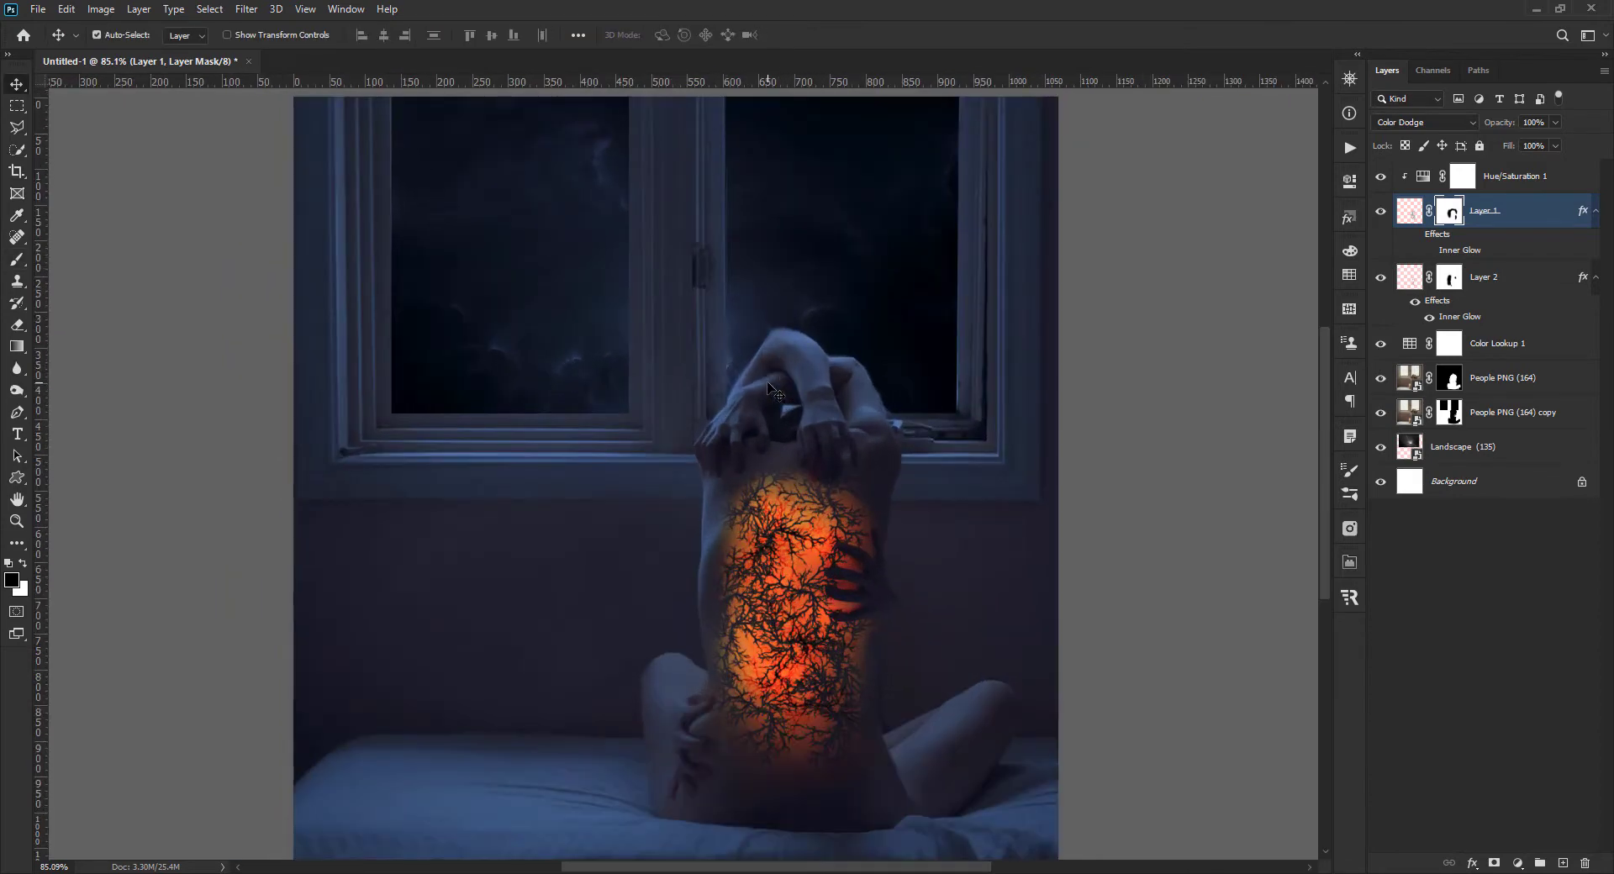
left_click(1505, 176)
- On a new Layer 3, paint an orange-red glow along the image's bottom
left_click(1349, 275)
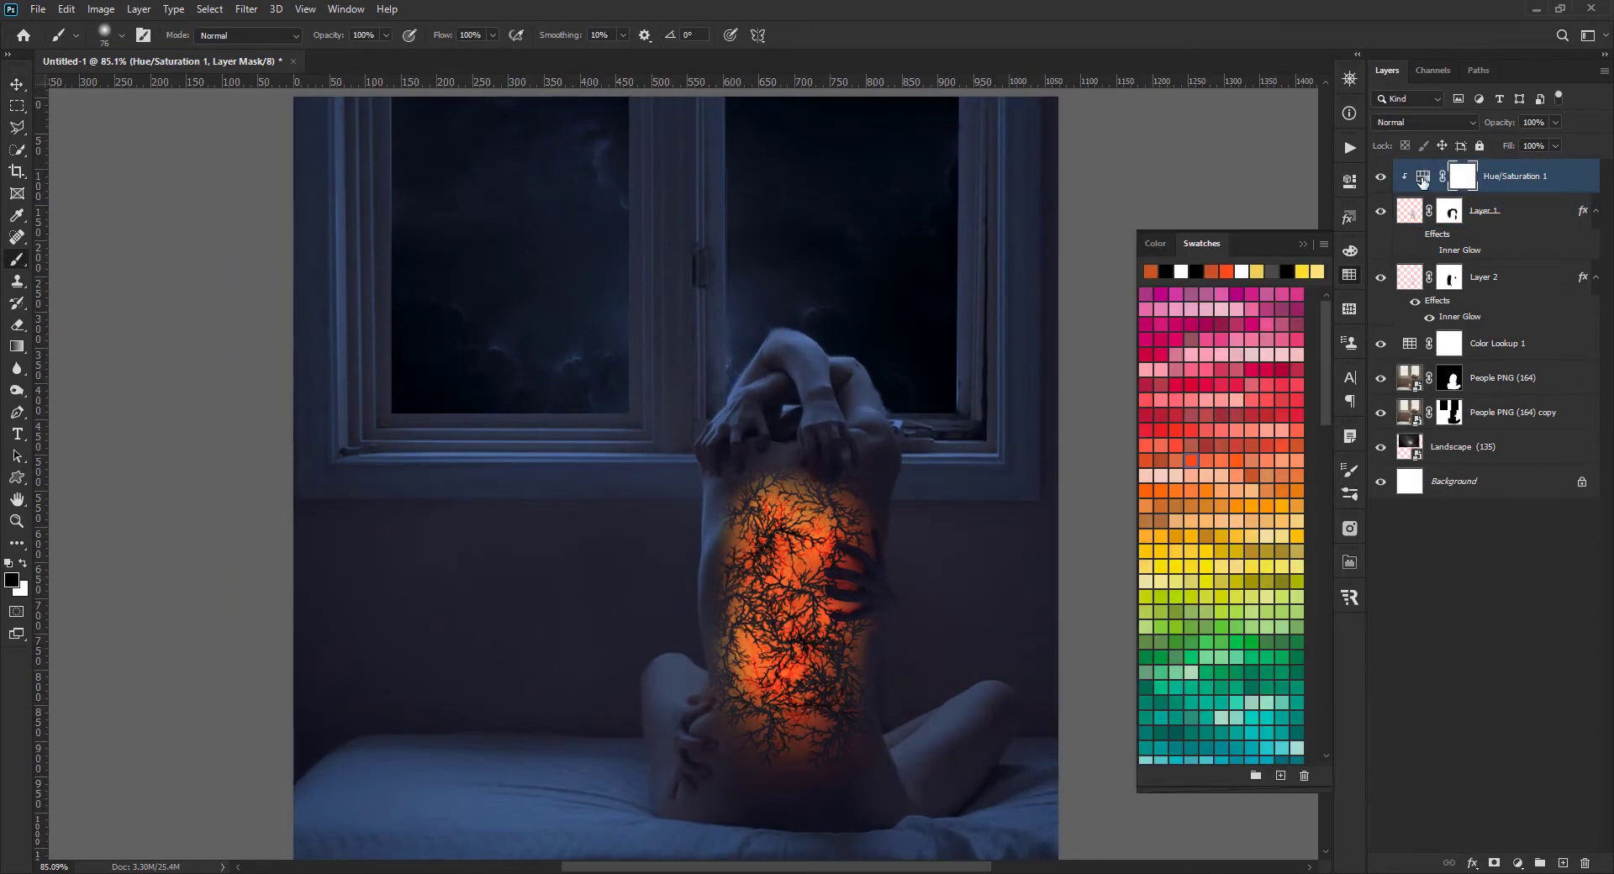
key("ctrl+shift+alt+n")
left_click(1158, 263)
scroll(831, 421, "up", 1)
left_click_drag(660, 828, 883, 828)
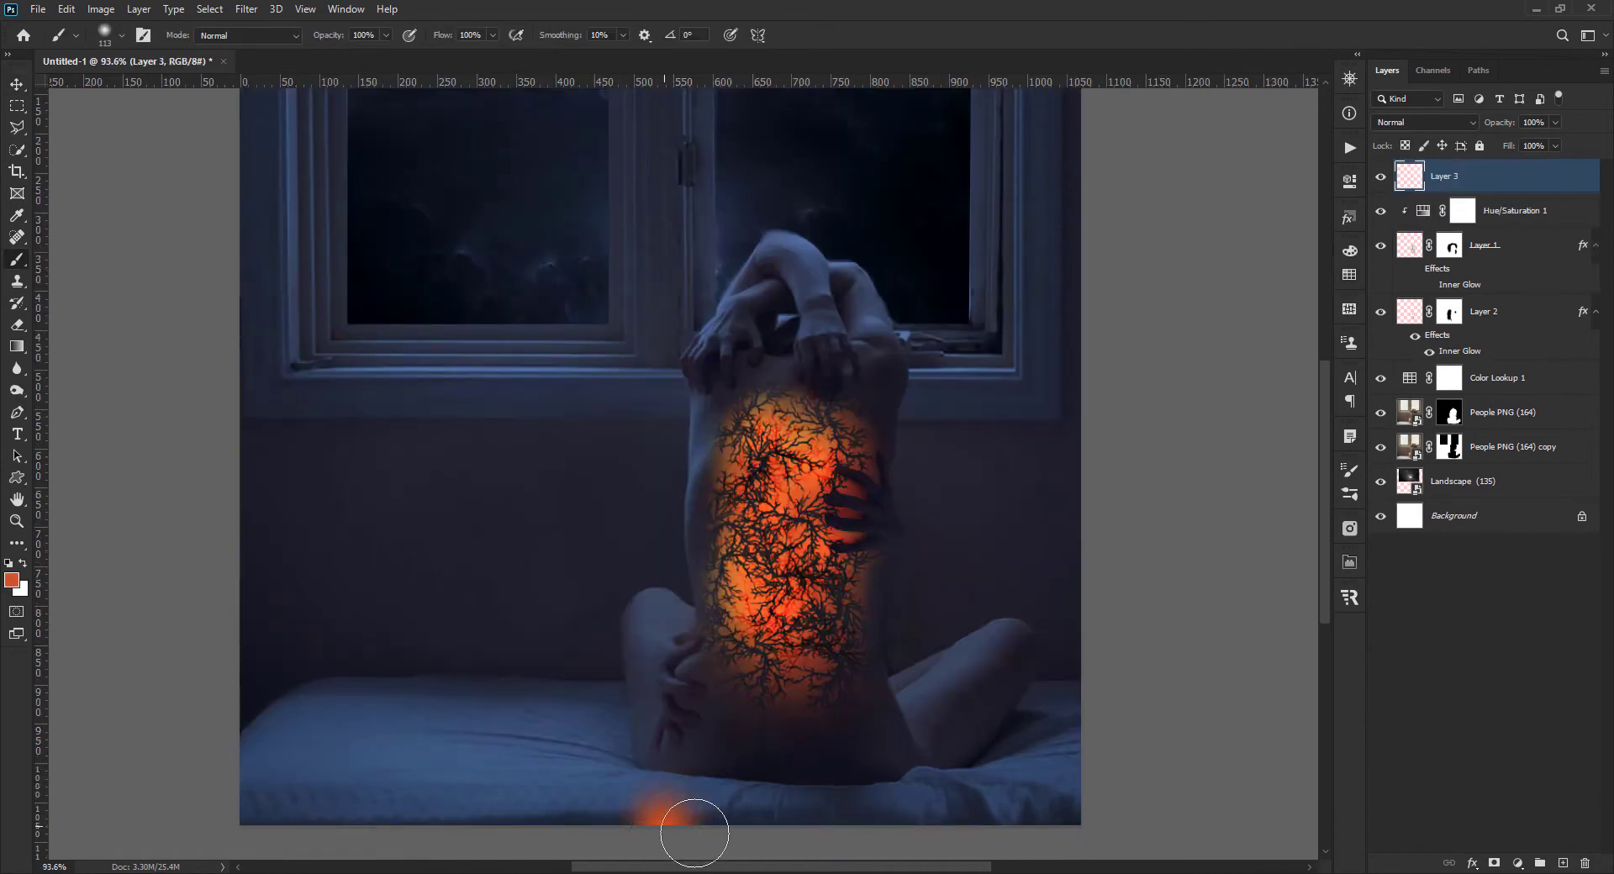
key("e")
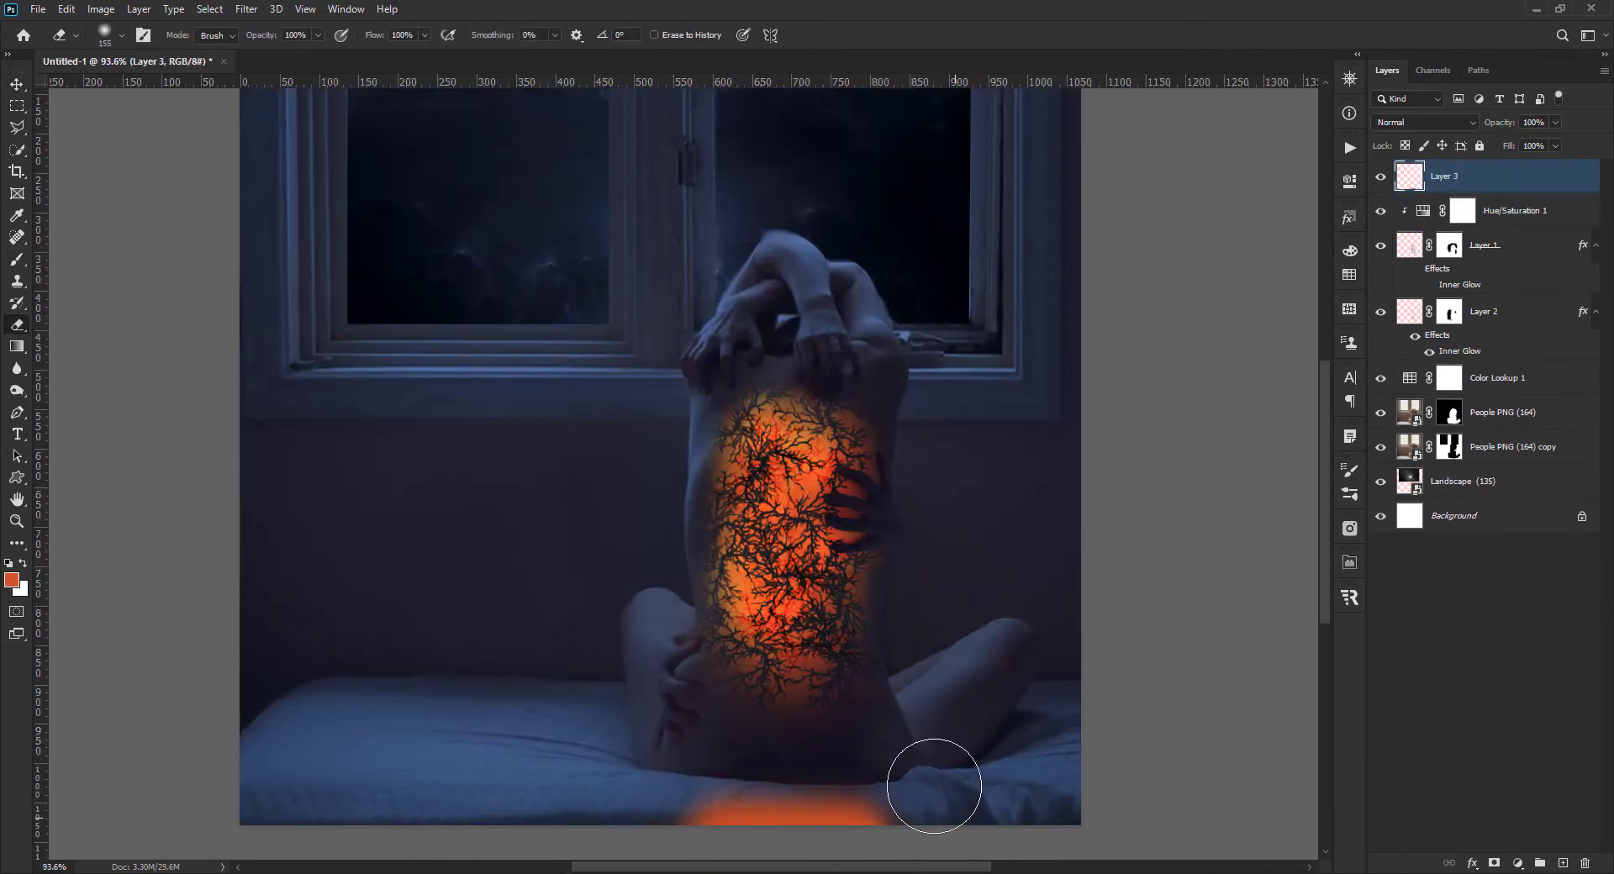
- Set Layer 3 to Soft Light and stretch the glow taller up the back
key("v")
left_click(1425, 122)
left_click(1412, 385)
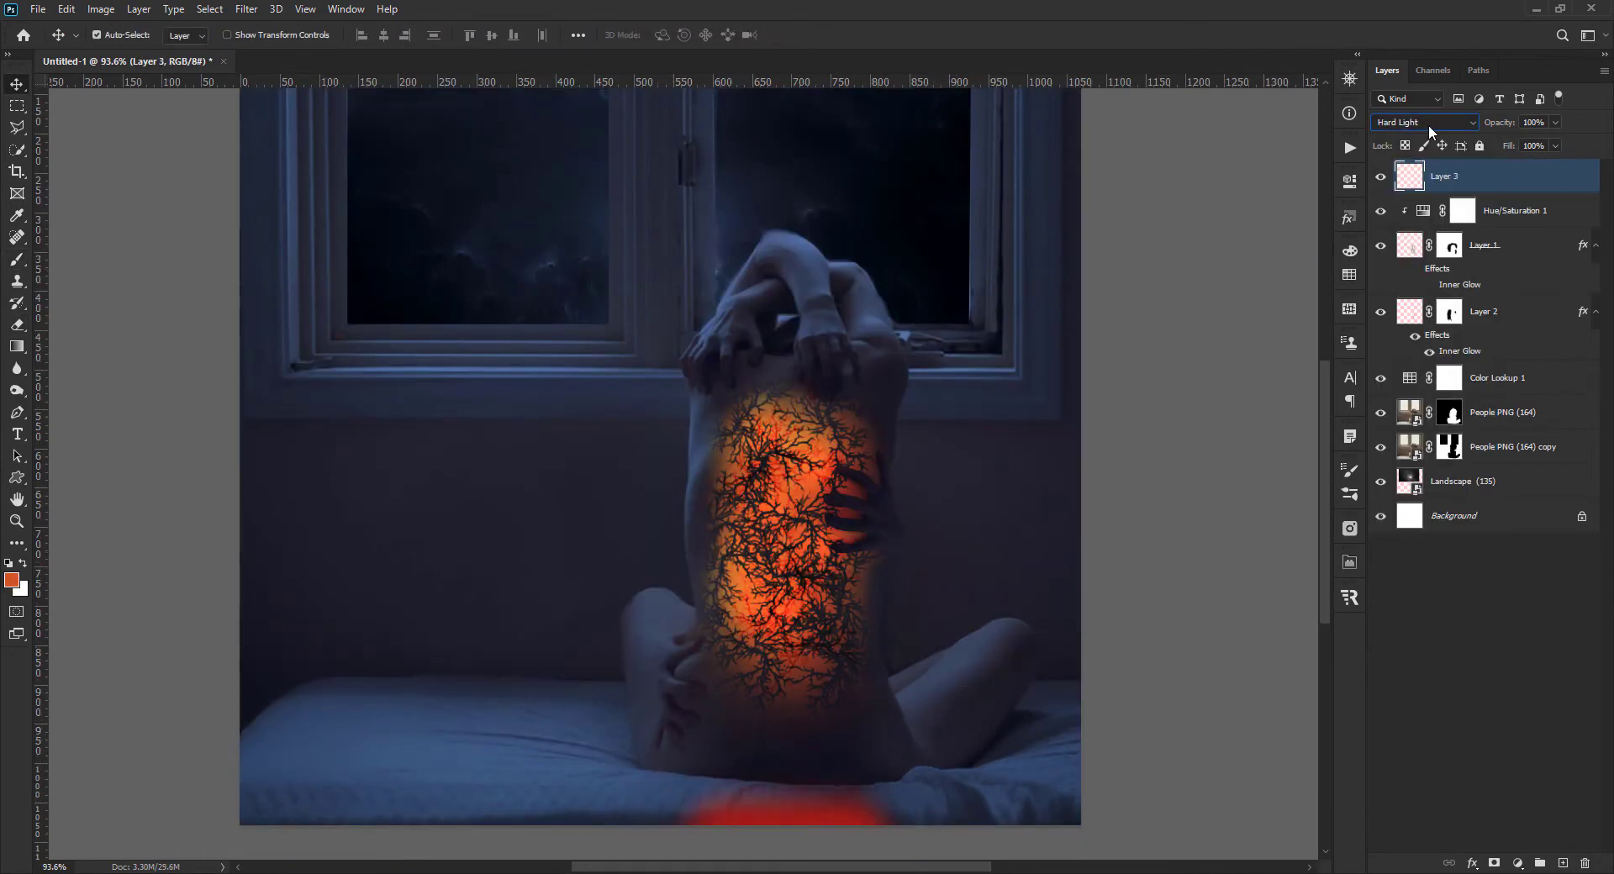
scroll(1429, 124, "up", 1)
key("ctrl+t")
left_click_drag(780, 762, 780, 705)
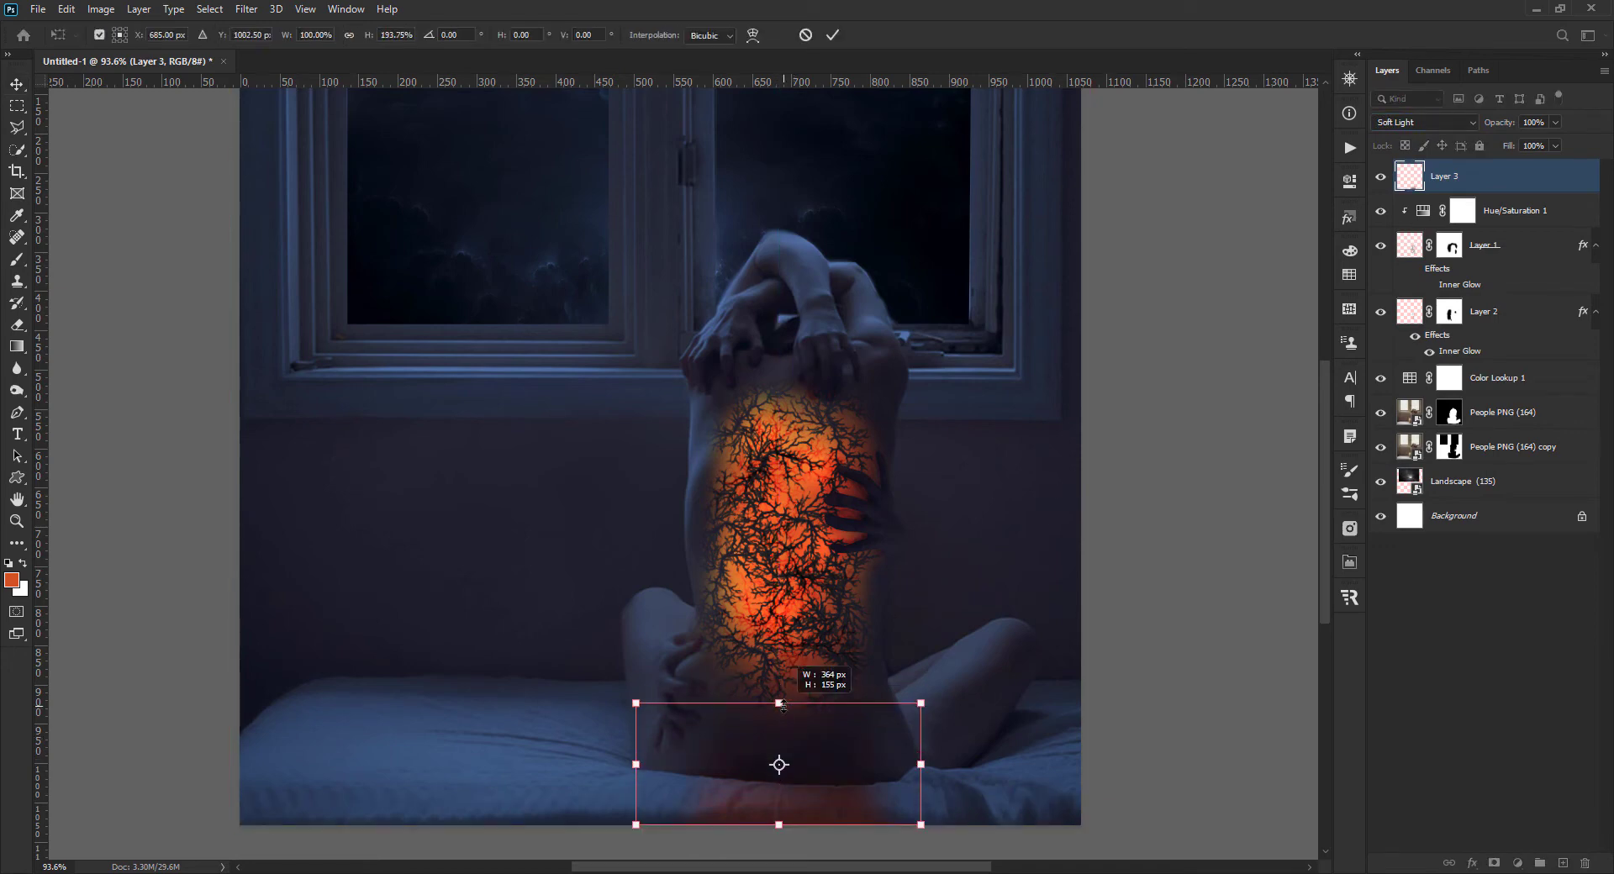
key("Return")
- Paint a brighter orange patch at the glow's base using a Swatches colour
key("b")
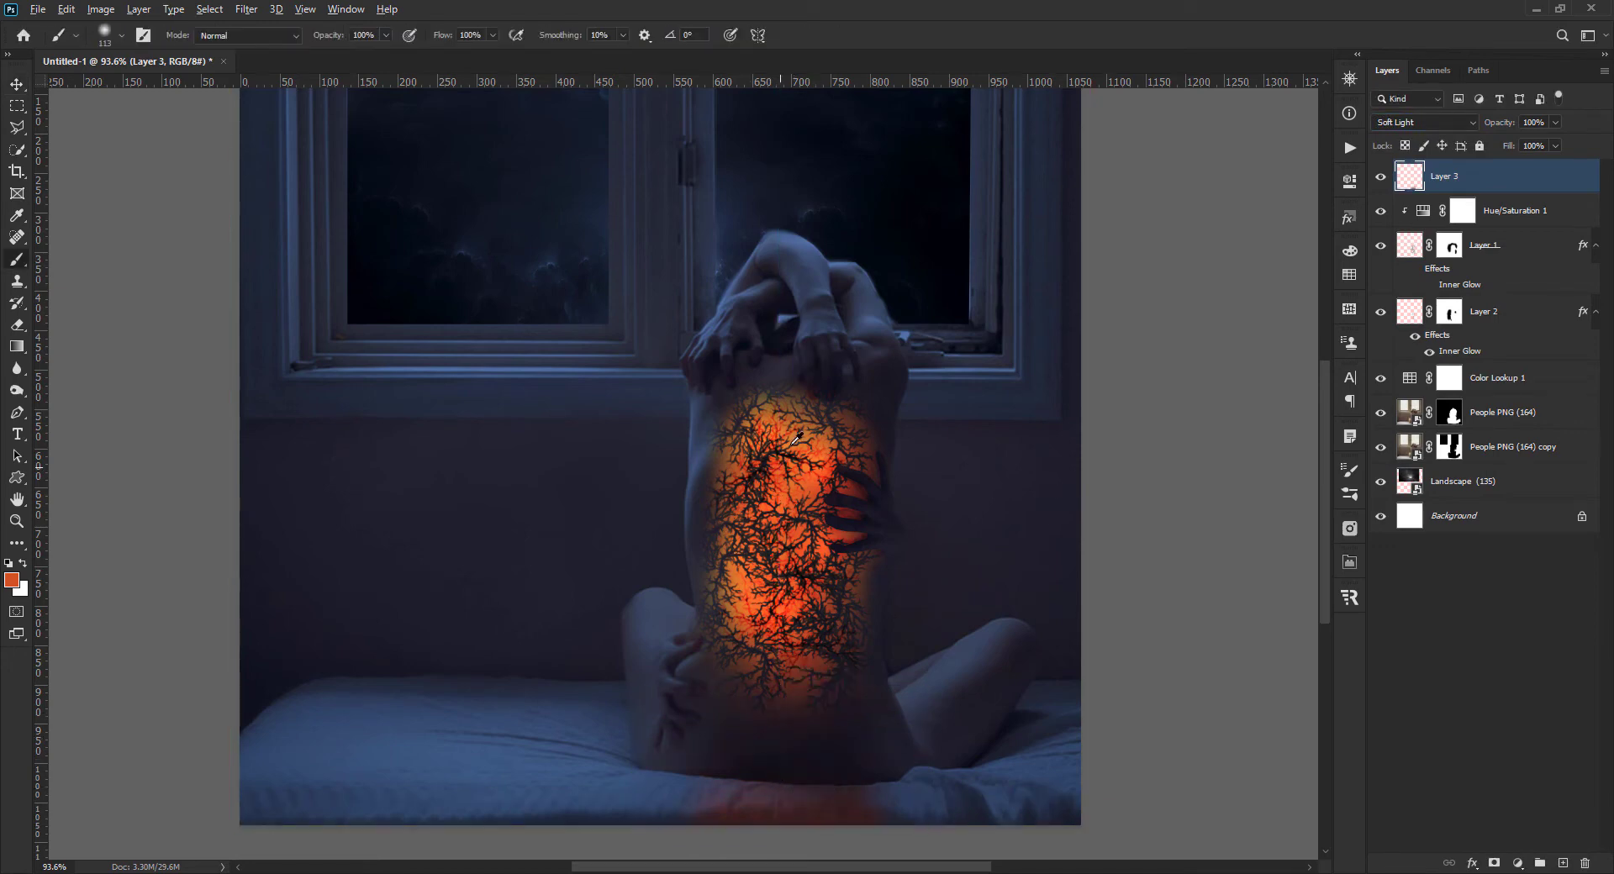
left_click(1350, 274)
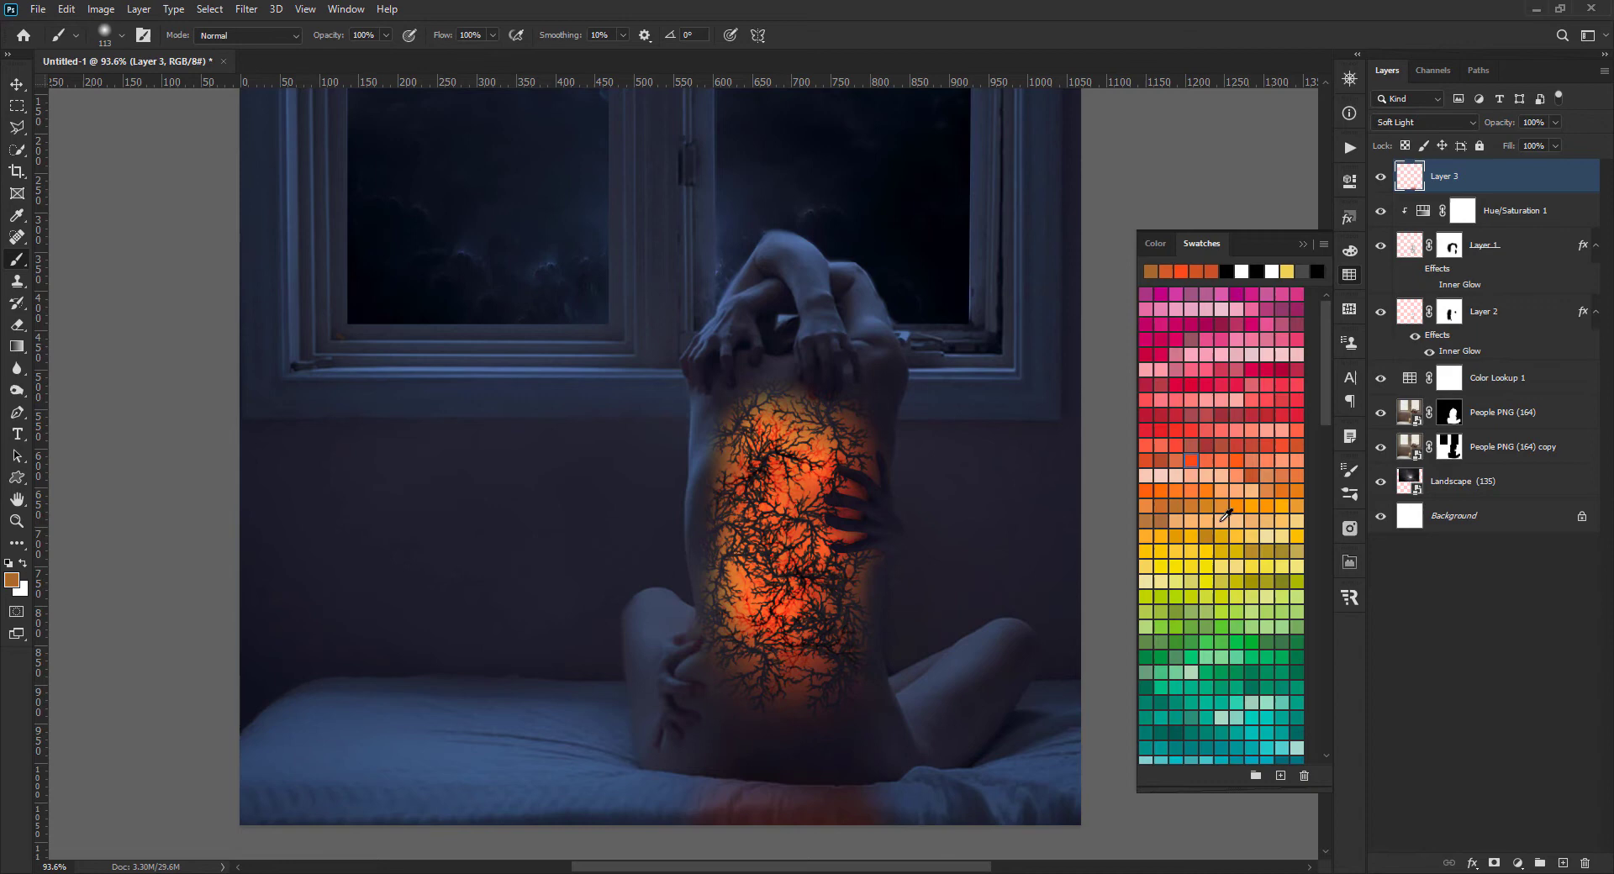
left_click(1286, 521)
left_click(1237, 506)
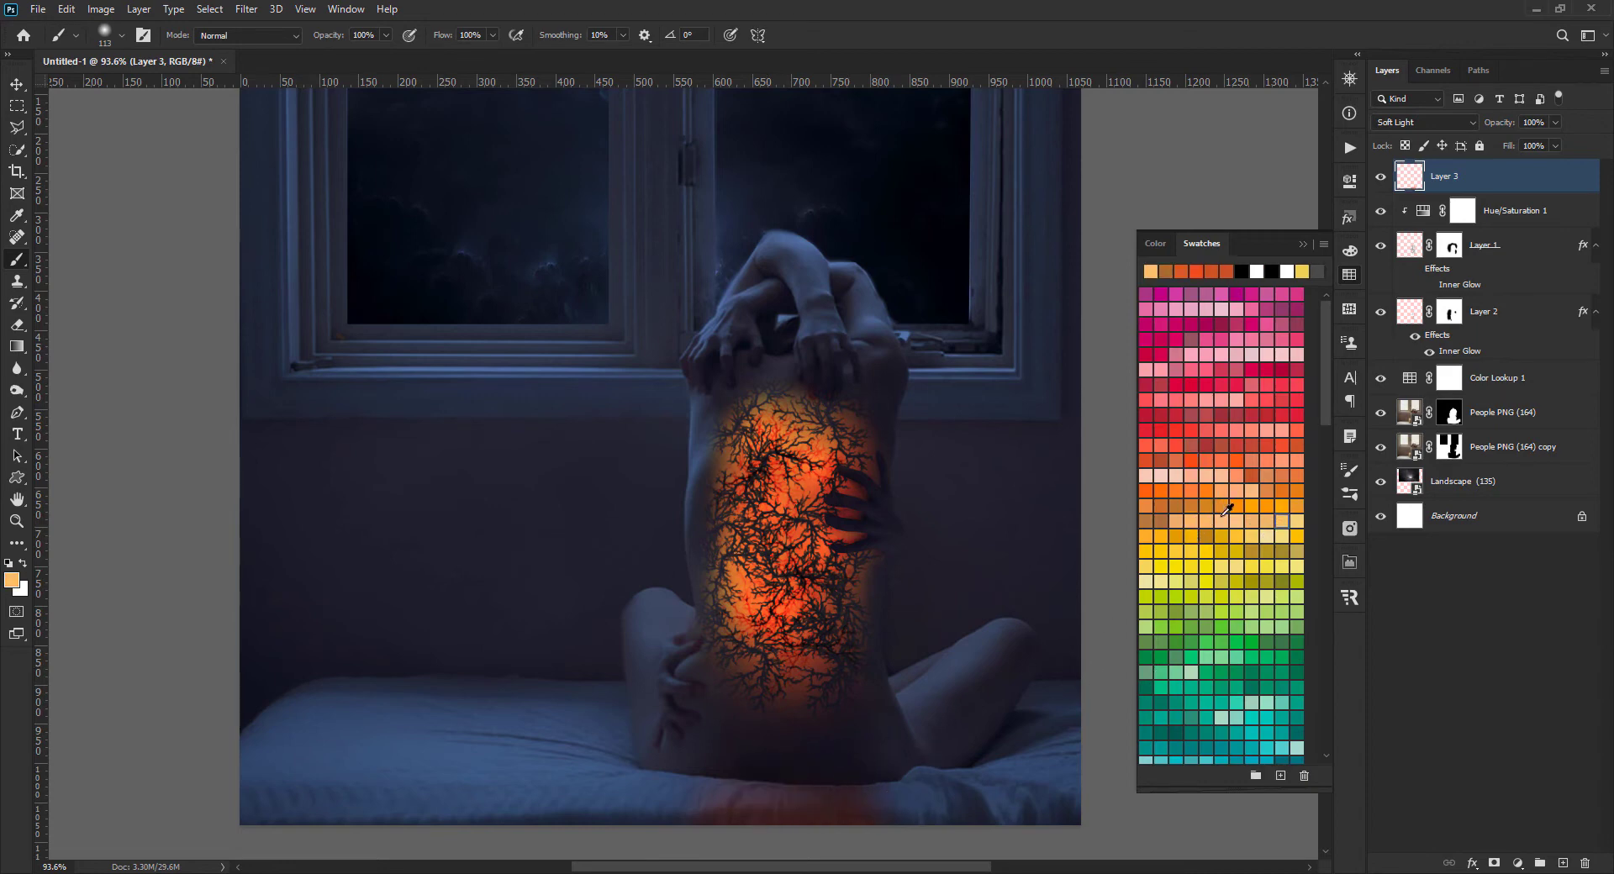
left_click(719, 803)
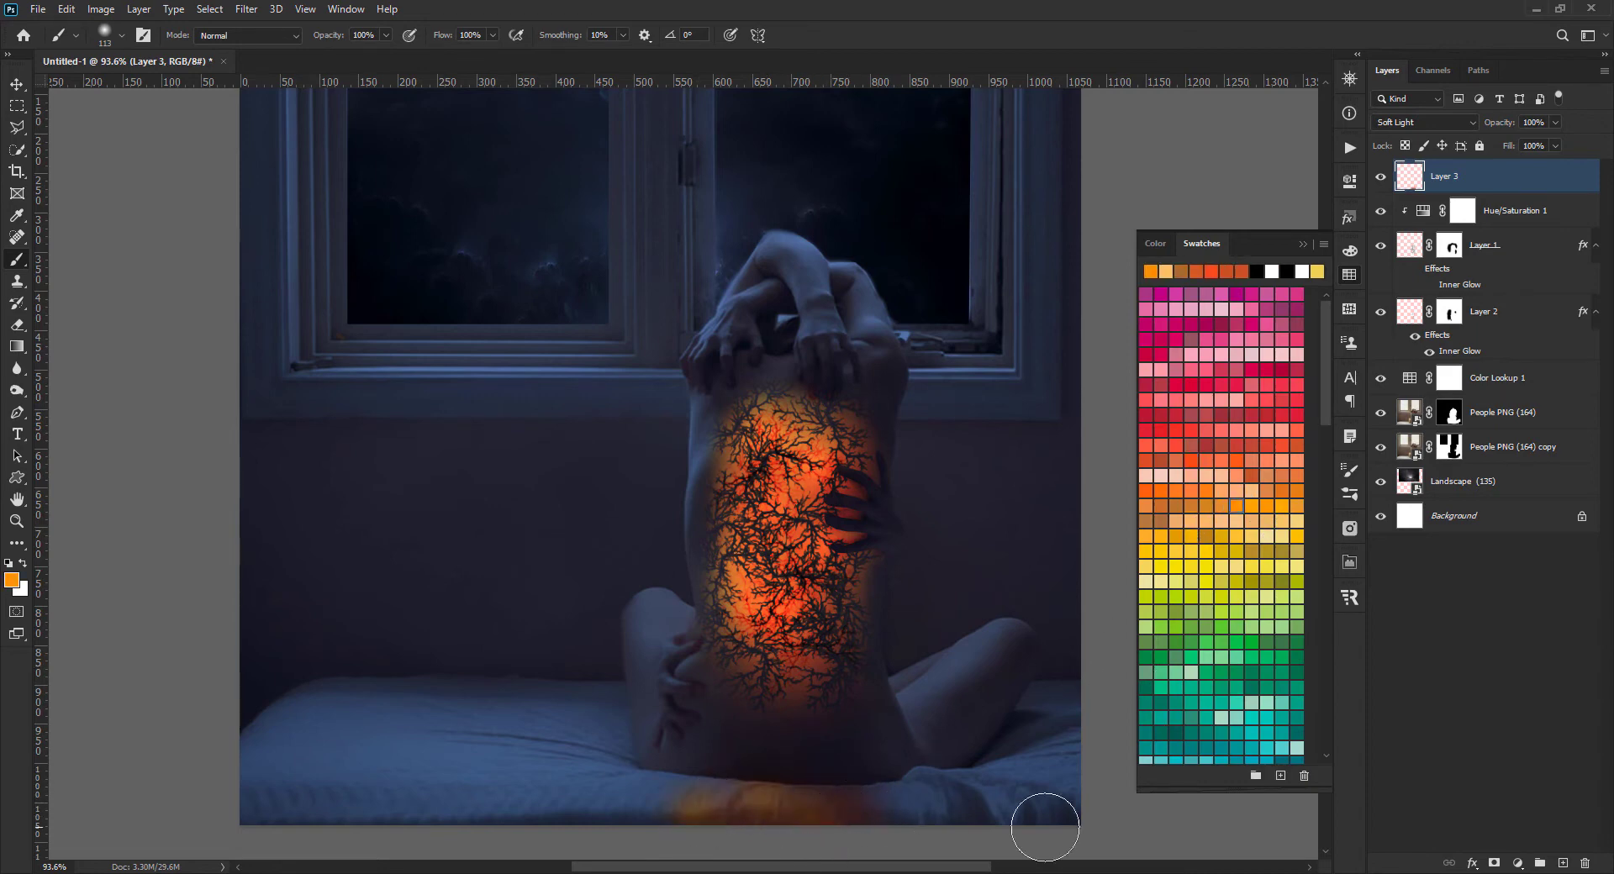
left_click(1303, 252)
key("e")
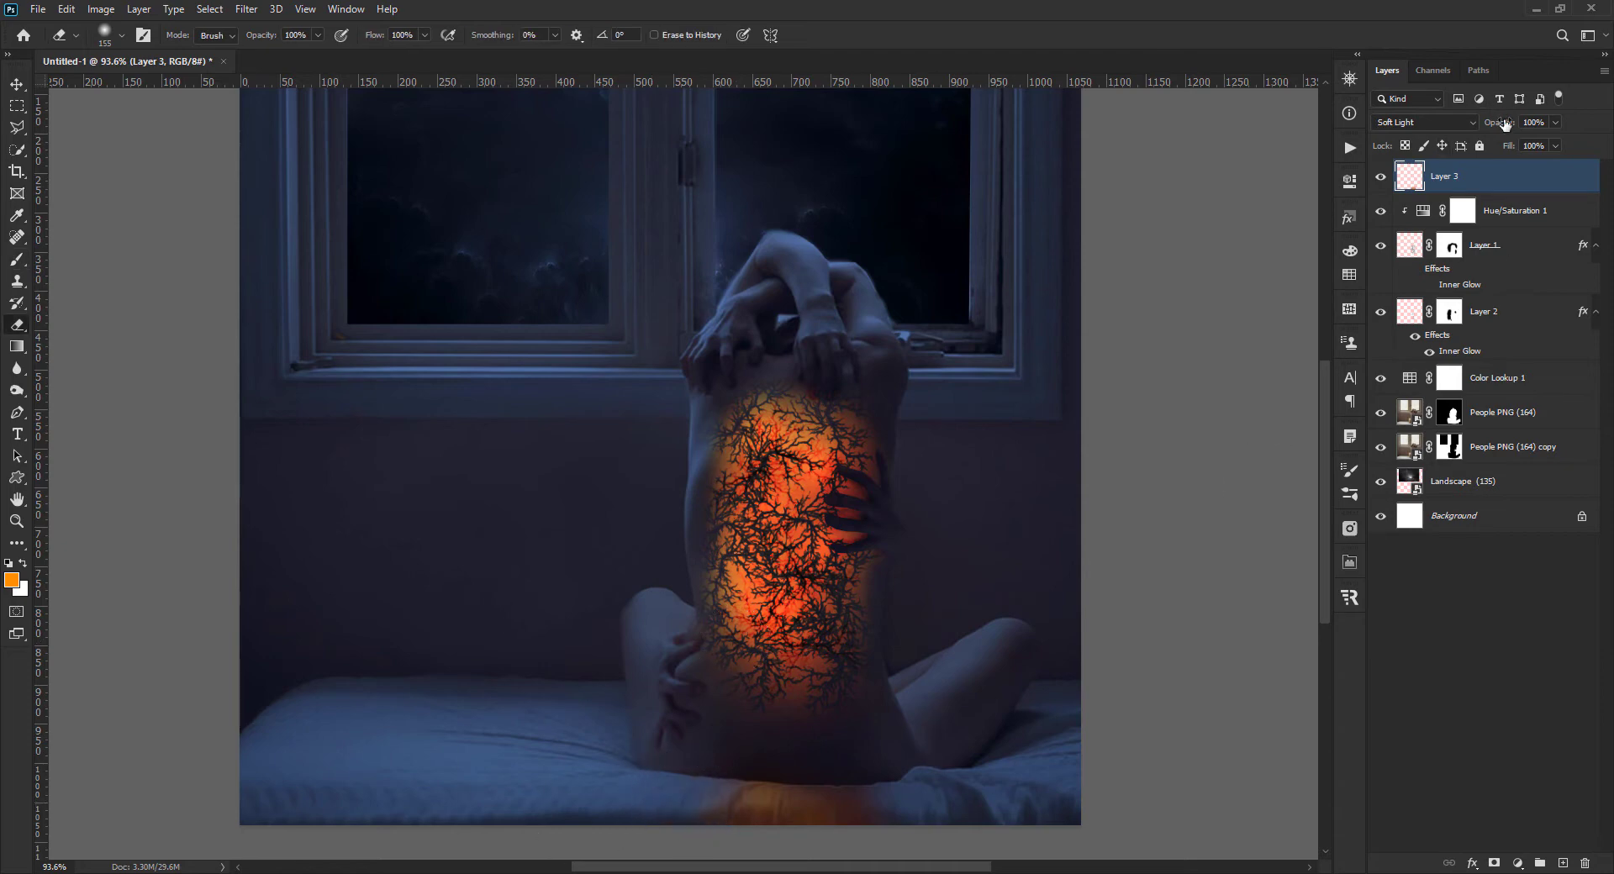
- Review Layer 2 and Layer 1, toggling Layer 2's Inner Glow to compare
key("v")
scroll(772, 354, "down", 3)
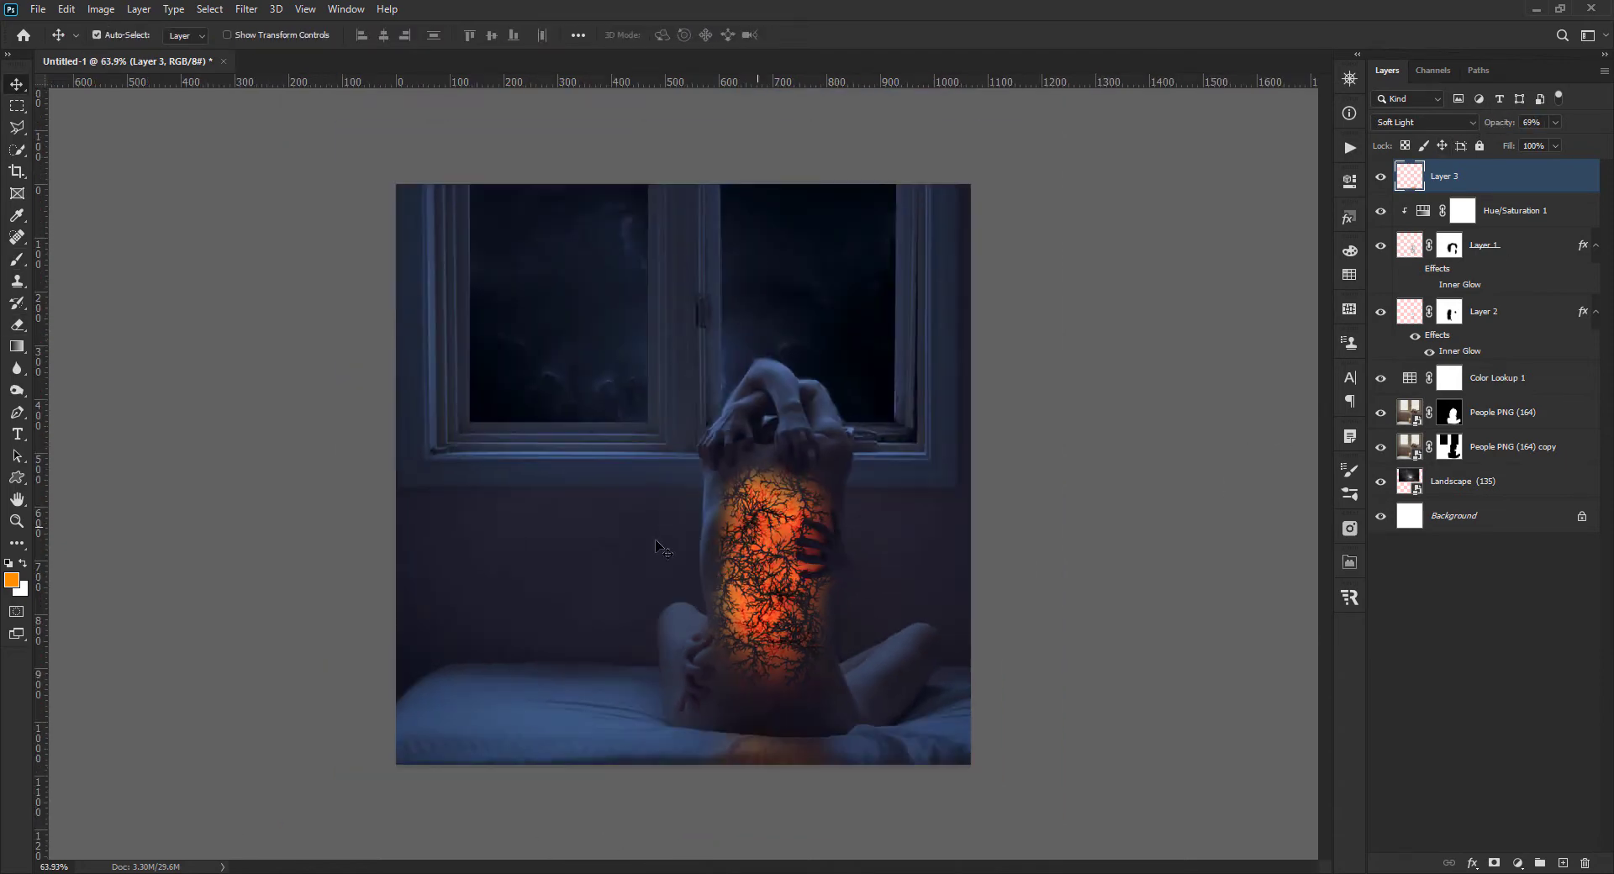
left_click(1447, 315)
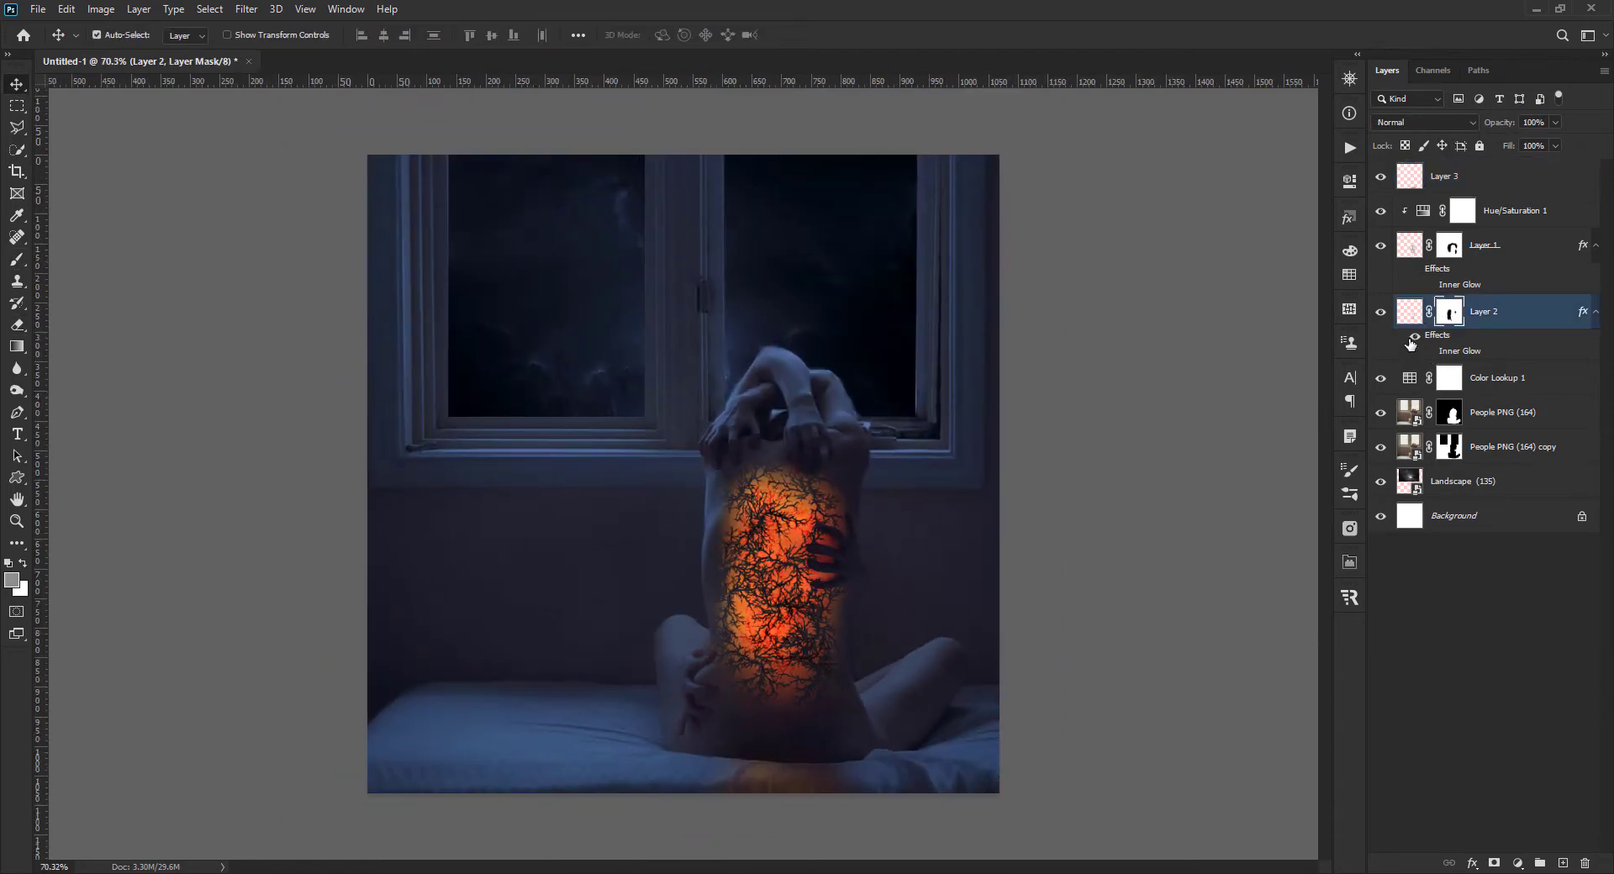
key("ctrl+2")
scroll(701, 721, "up", 3)
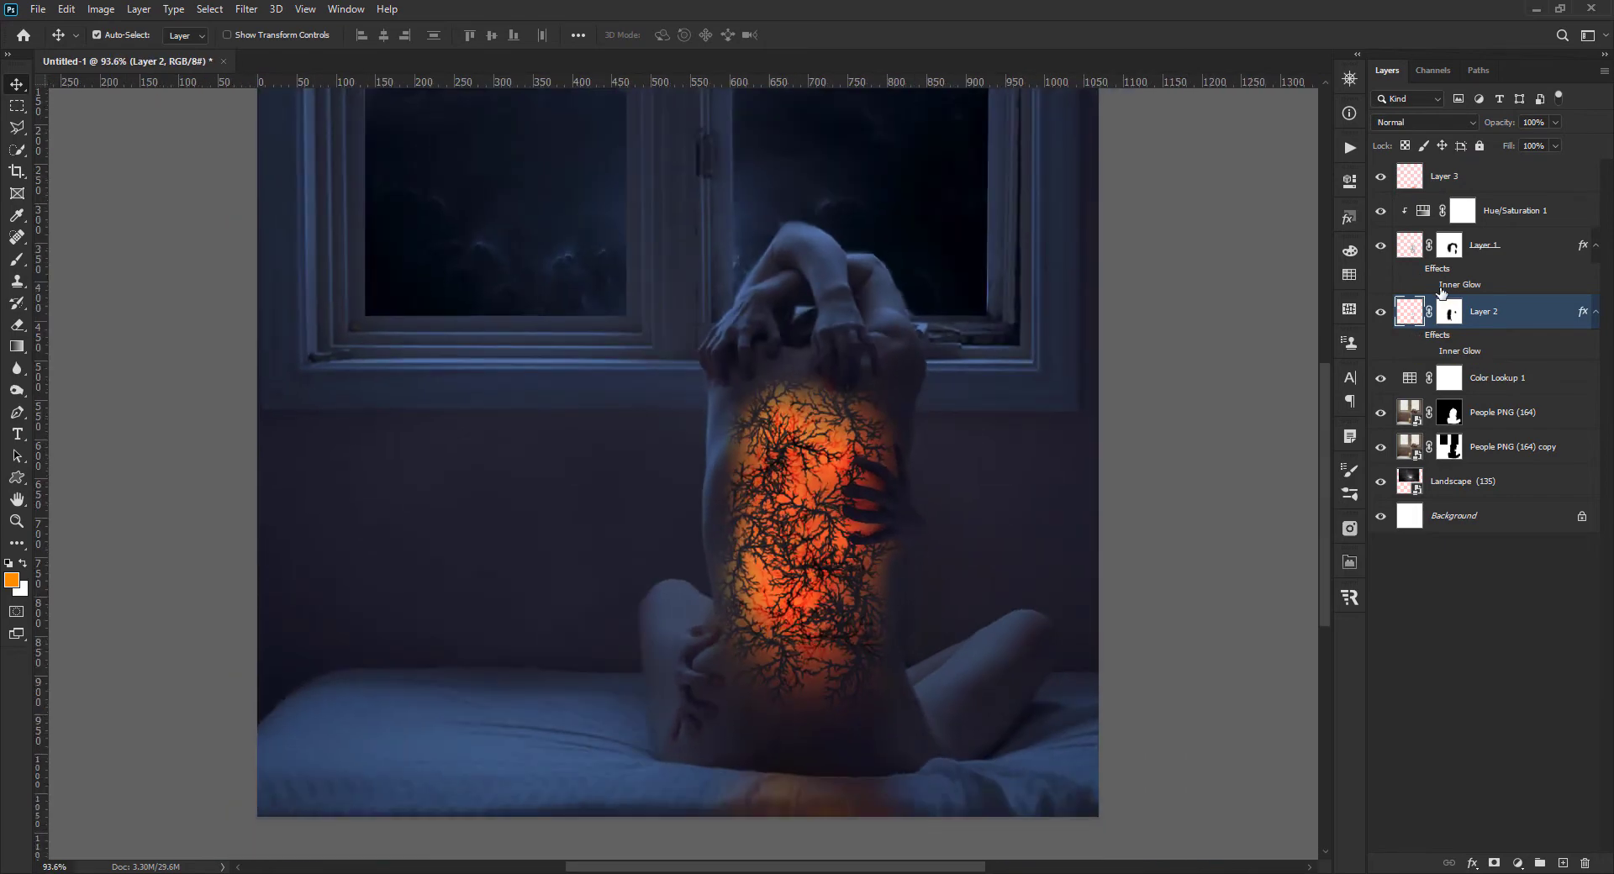
left_click(1488, 244)
scroll(579, 485, "down", 1)
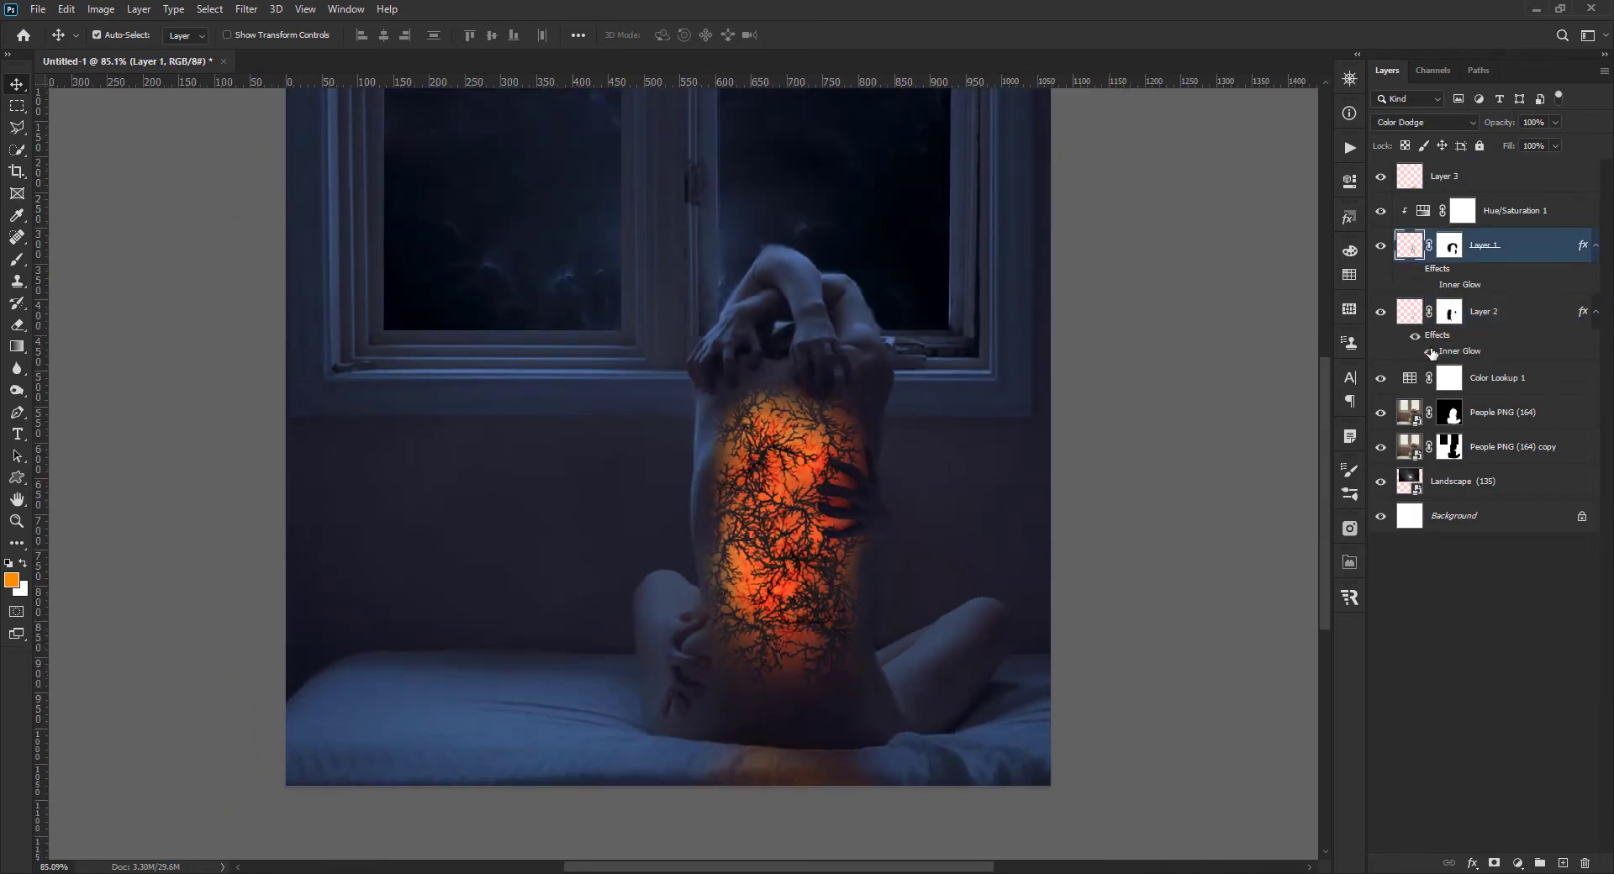
left_click(1415, 335)
- Retune Hue/Saturation 1 to a redder hue around 51 and Lightness -47, then zoom out
left_click(1425, 210)
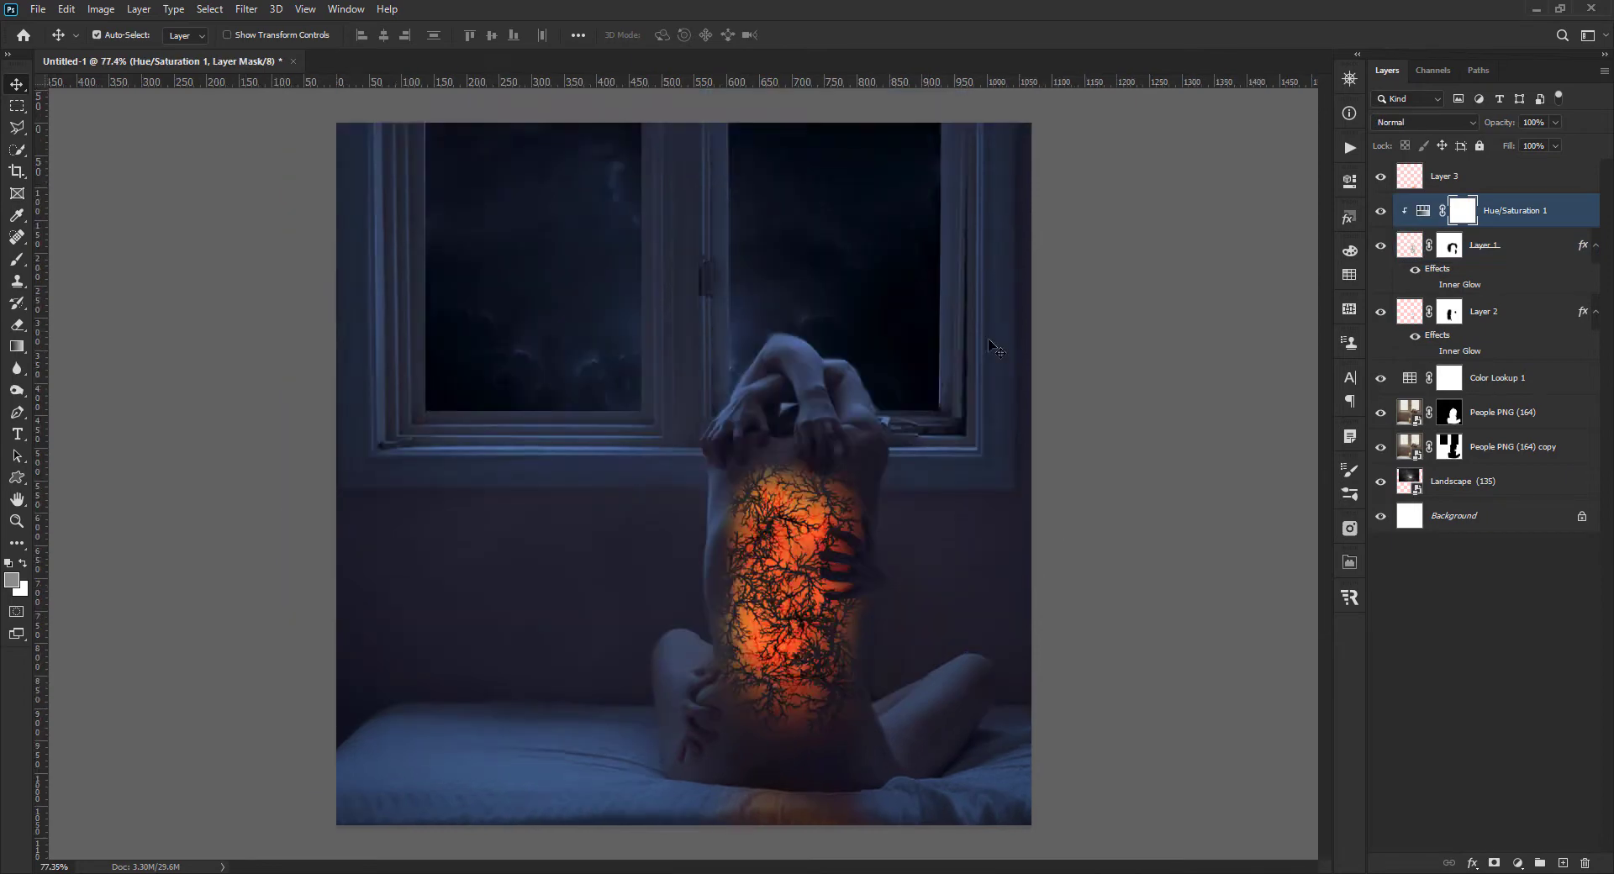
scroll(1029, 358, "up", 2)
double_click(1425, 210)
left_click_drag(1183, 292, 1180, 299)
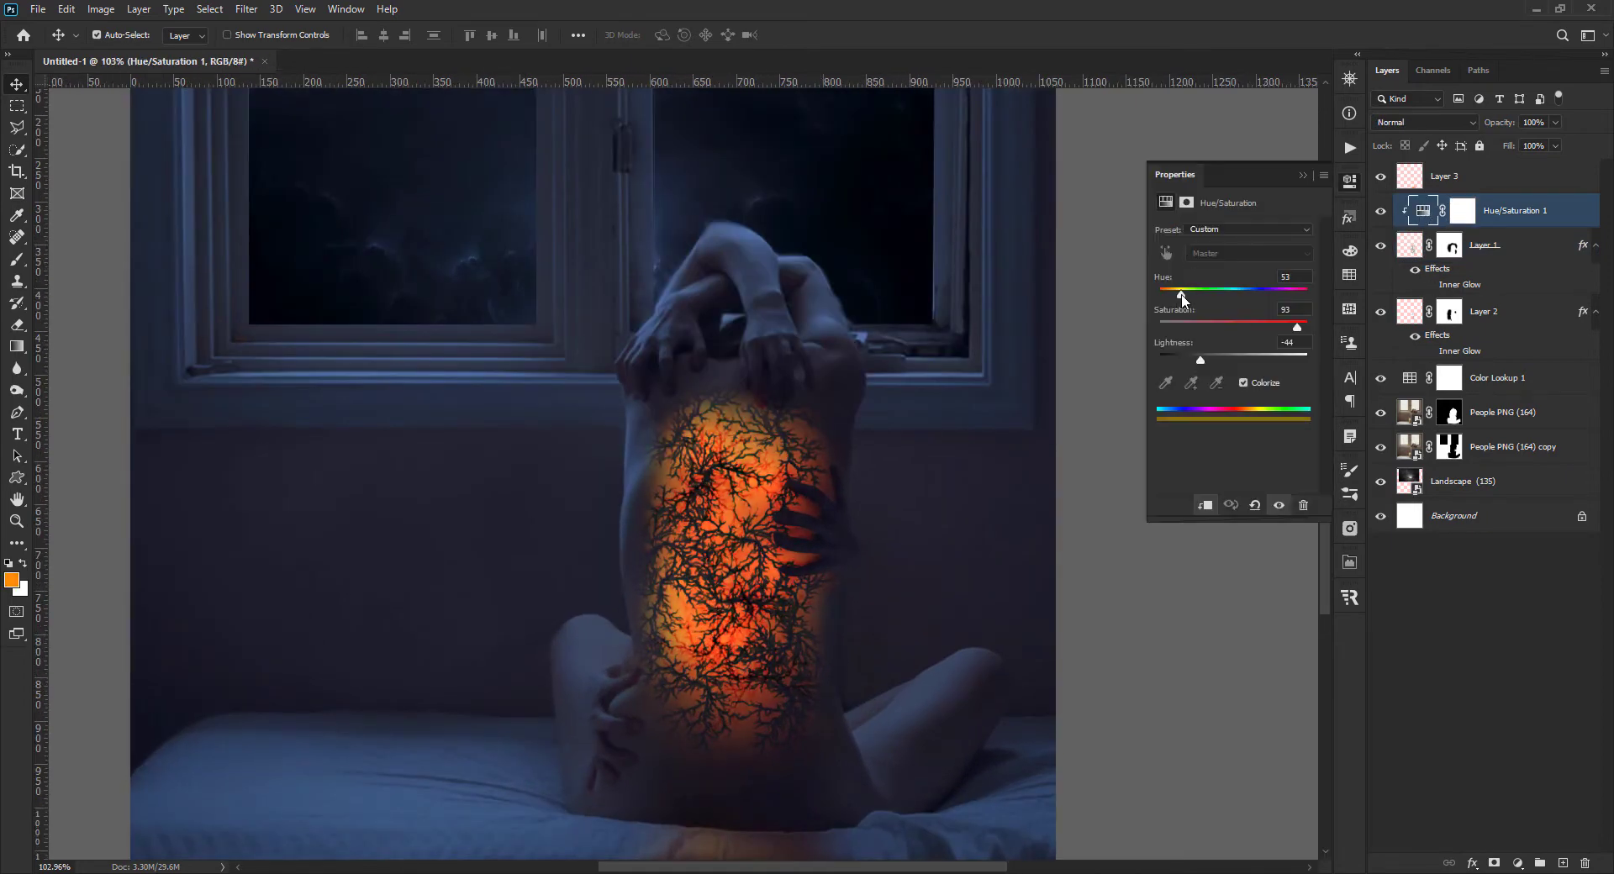
left_click_drag(1201, 360, 1200, 361)
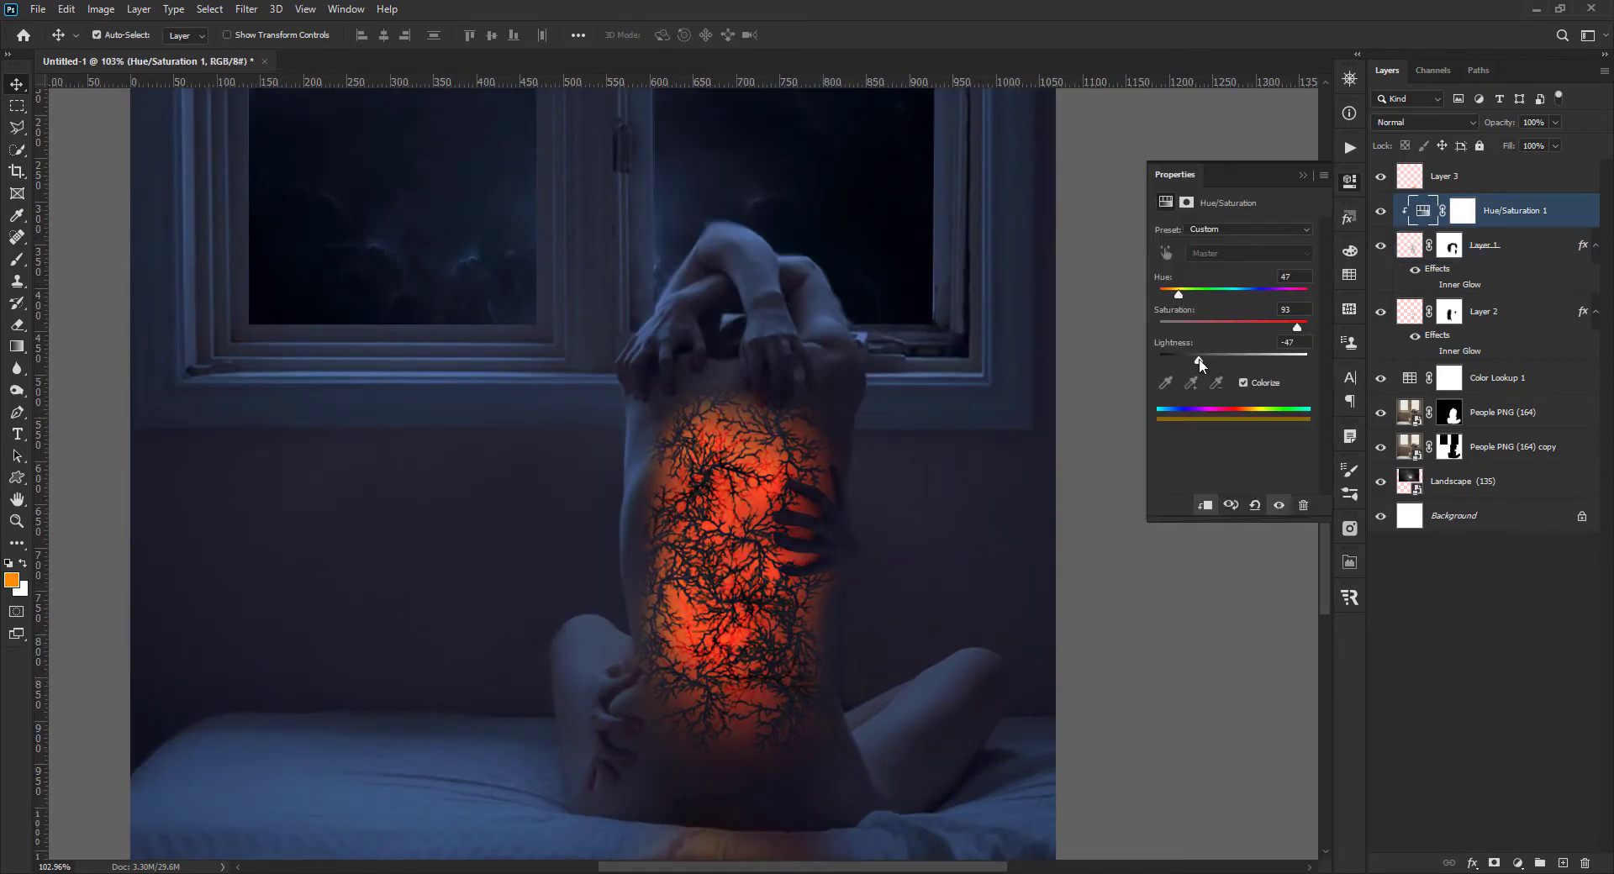
left_click_drag(1179, 294, 1182, 299)
key("ctrl+minus")
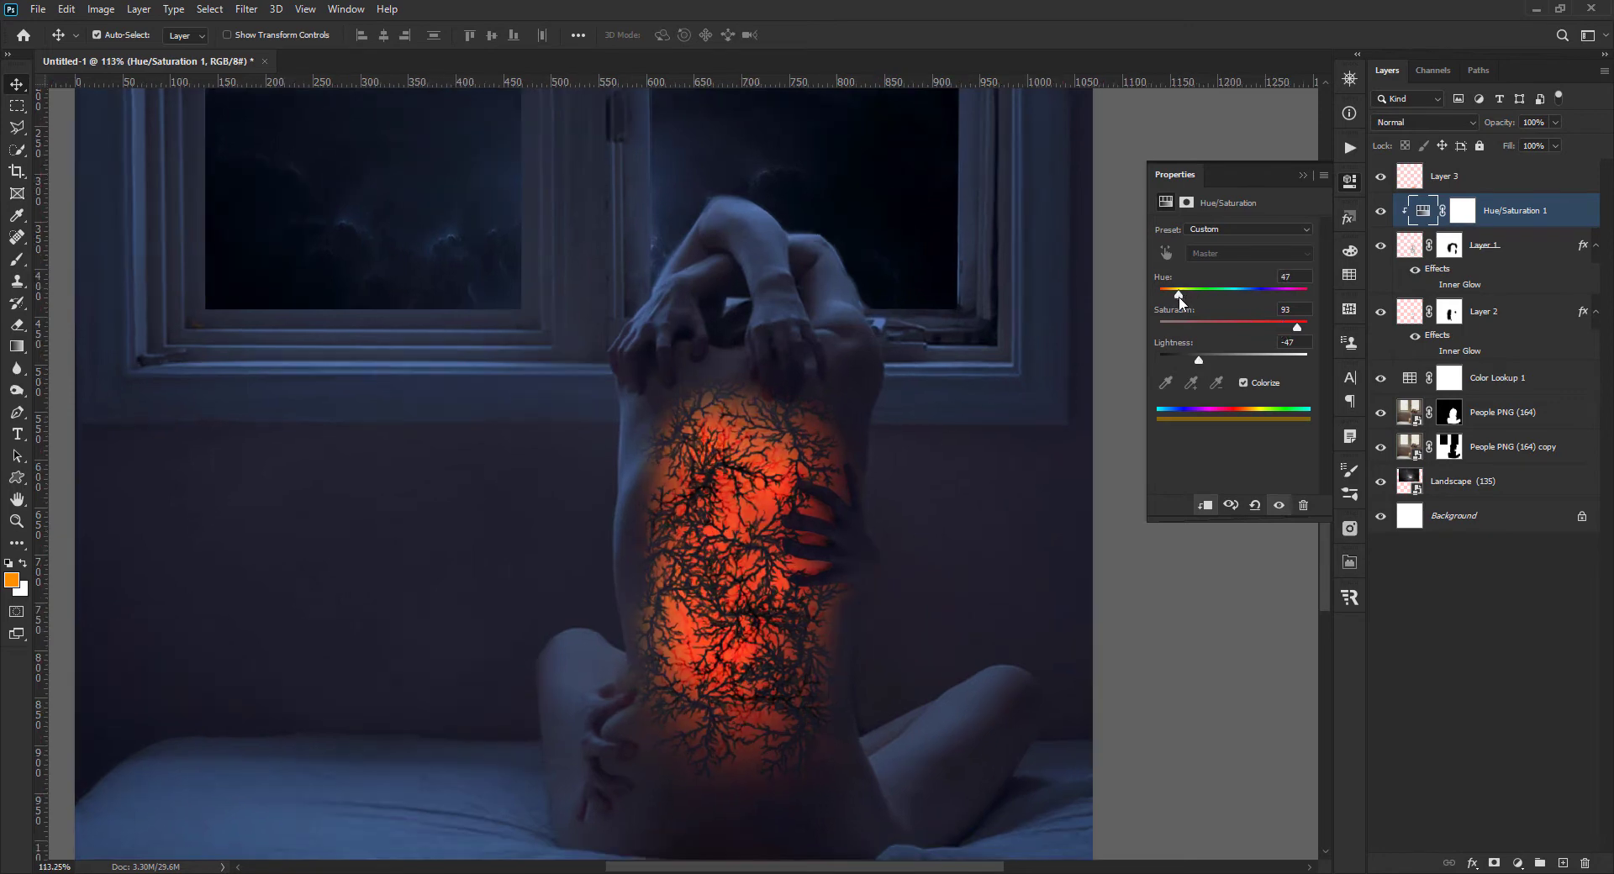
key("ctrl+minus")
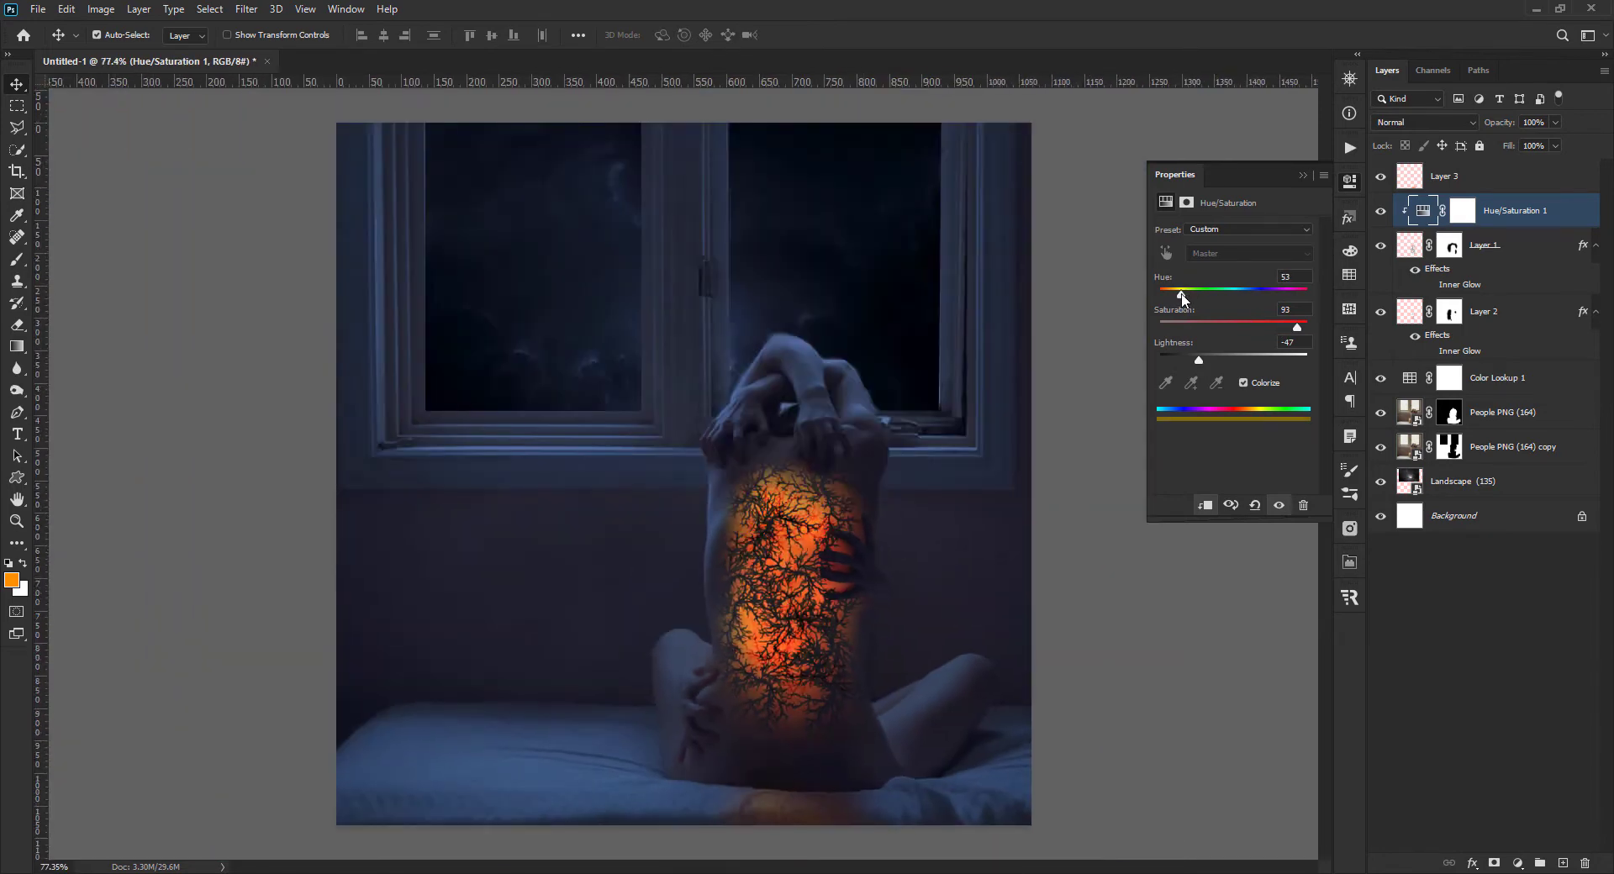
left_click_drag(1182, 295, 1180, 296)
key("ctrl+minus")
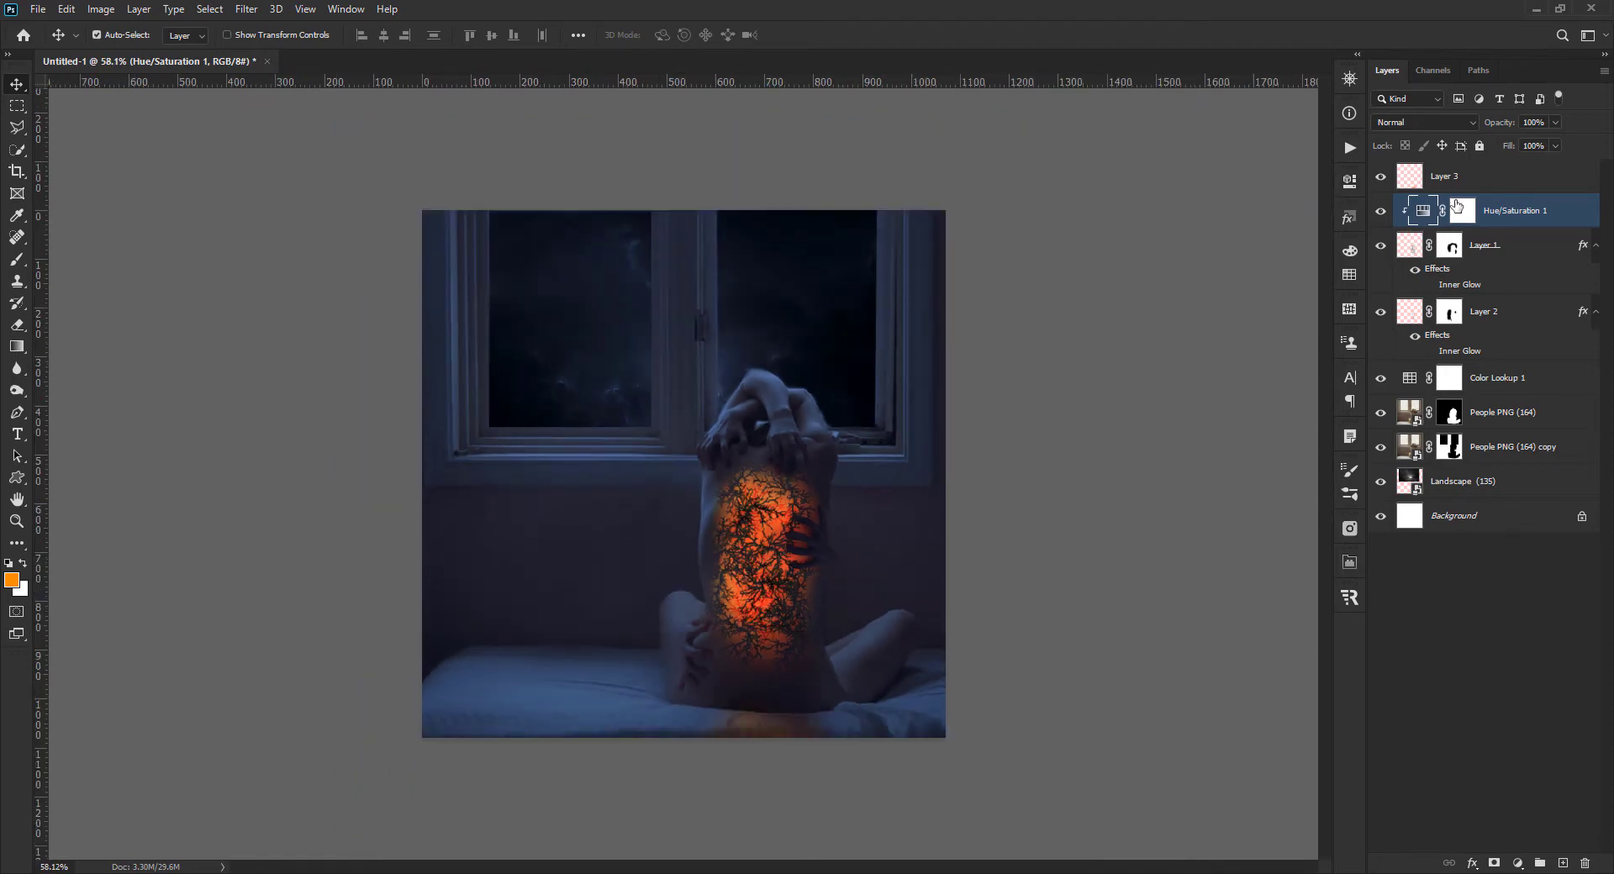
- Add a darkening Color Lookup adjustment on top, then stamp visible layers into a hidden Layer 4
left_click(1446, 176)
left_click(1518, 864)
left_click(1509, 769)
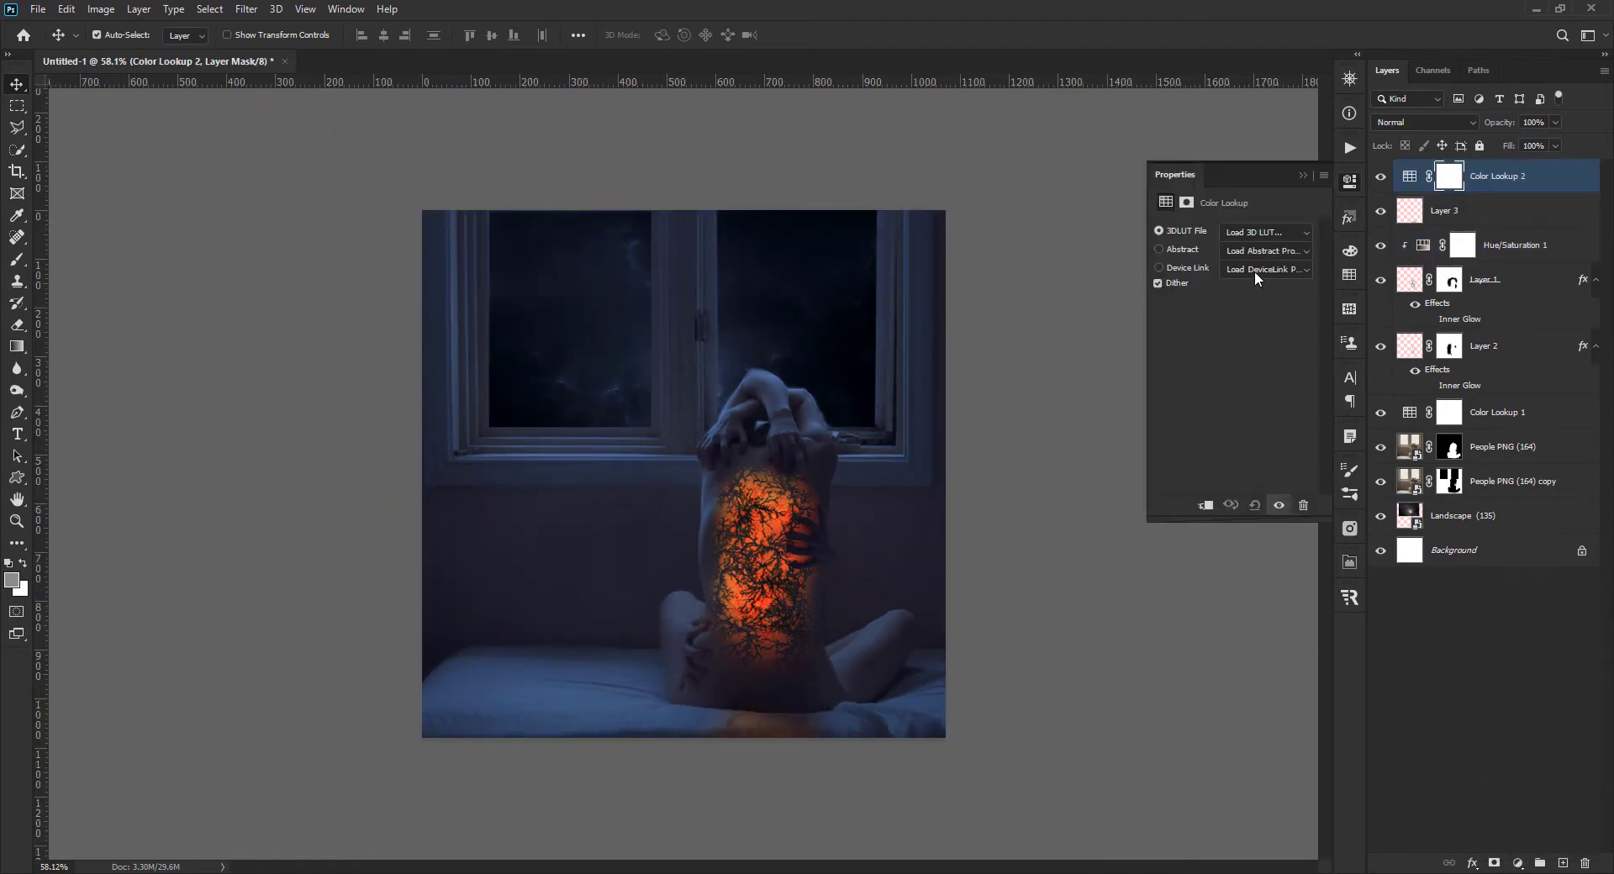
left_click(1261, 235)
left_click(1252, 538)
left_click(1426, 187)
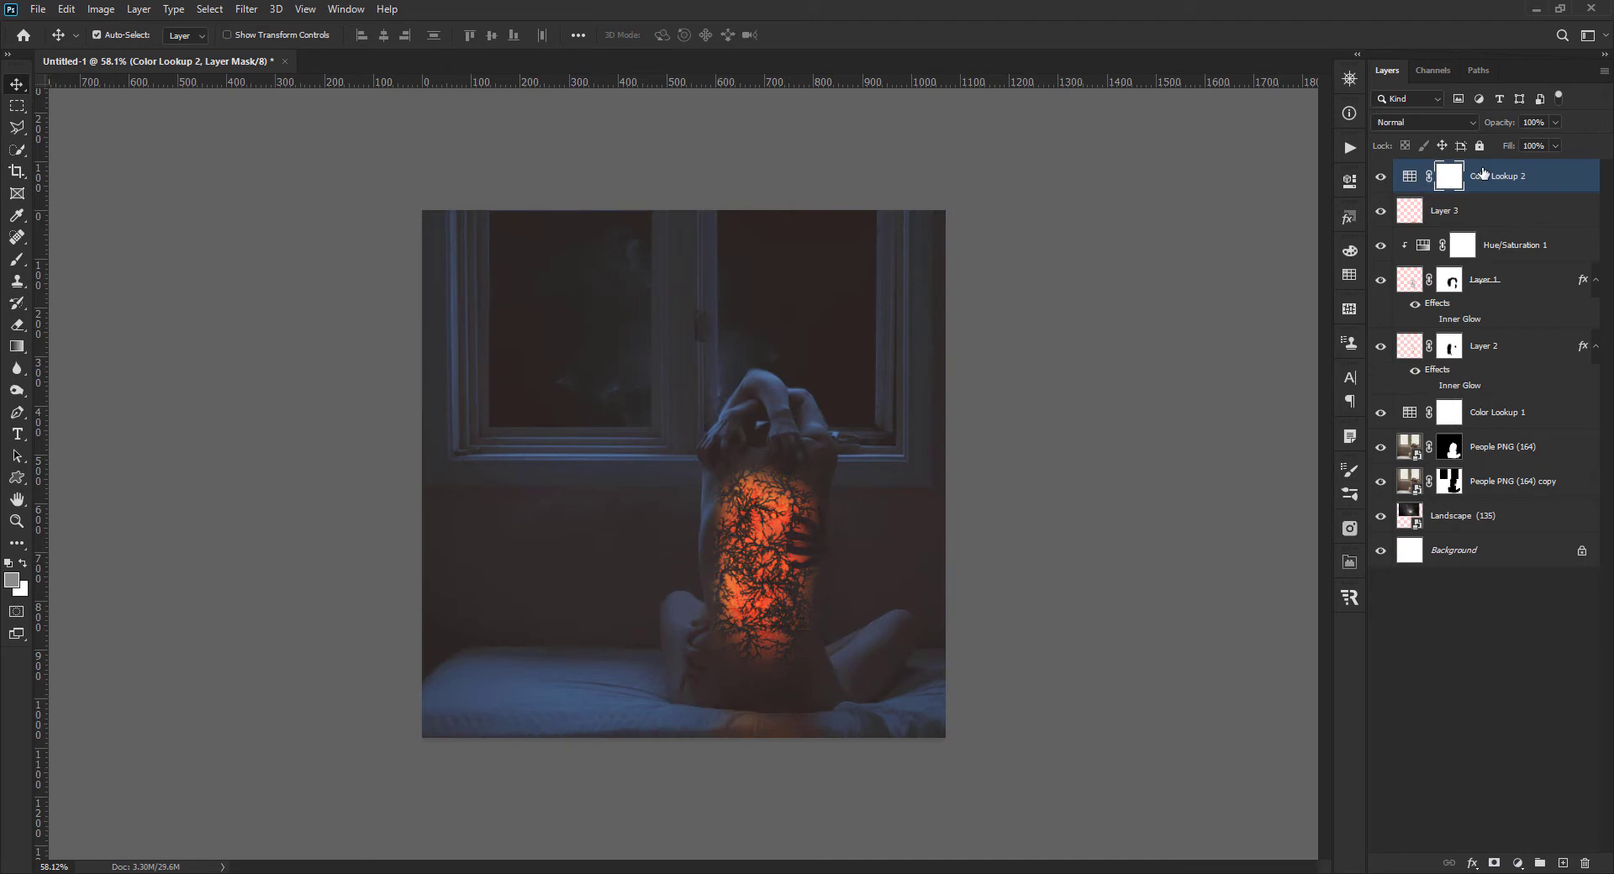
key("ctrl+shift+alt+e")
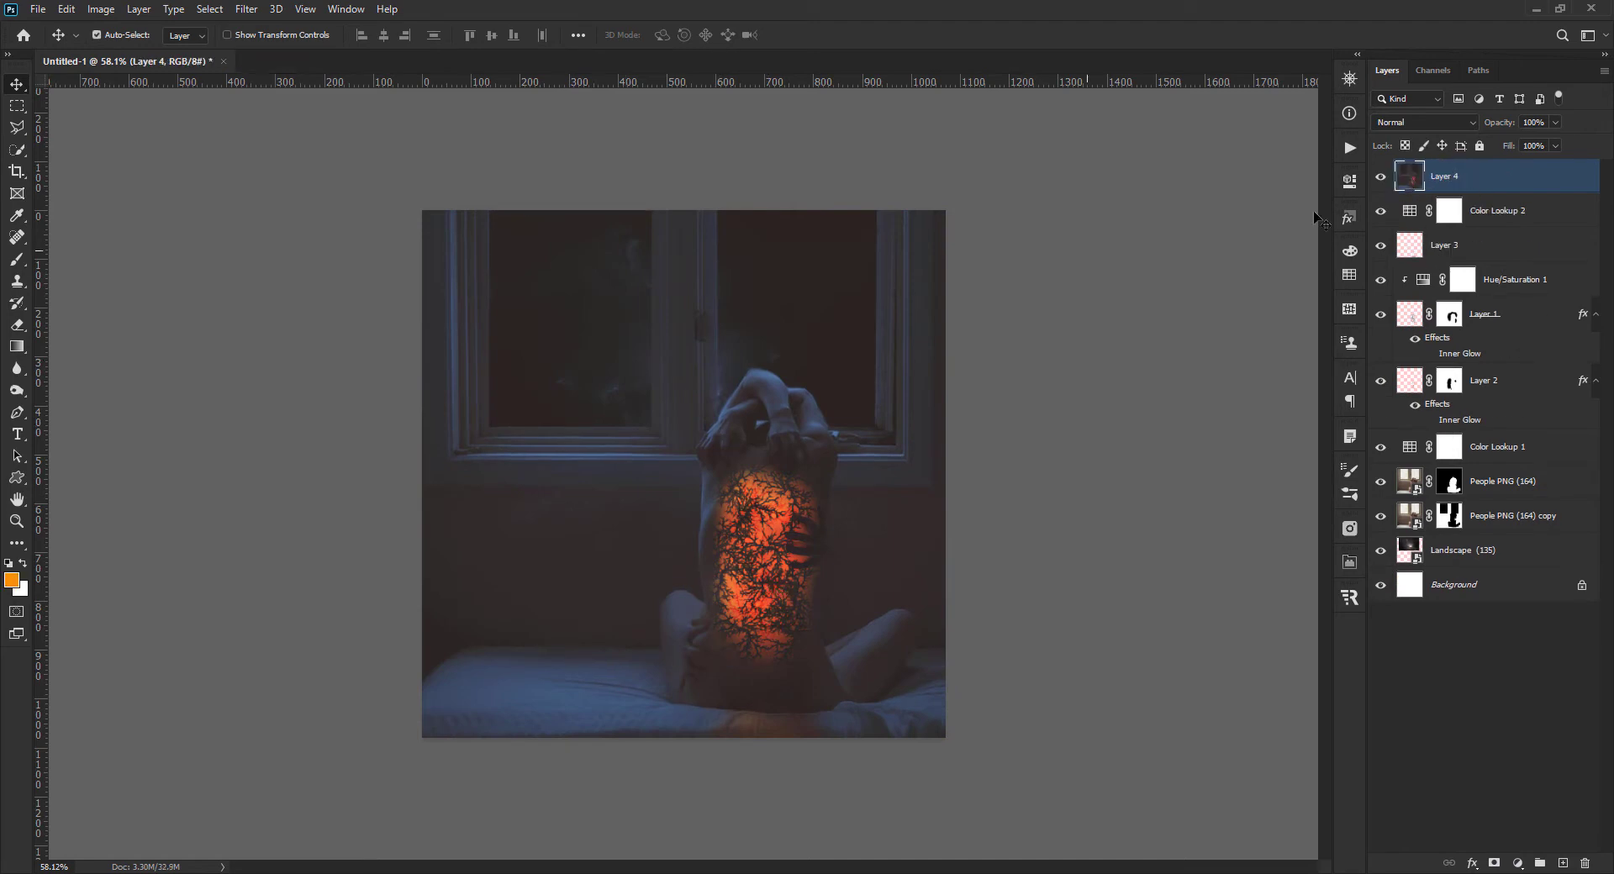
left_click(1380, 176)
- Enlarge and reposition the Landscape (135) layer behind the window
left_click(1463, 550)
key("ctrl+t")
left_click_drag(443, 184, 263, 90)
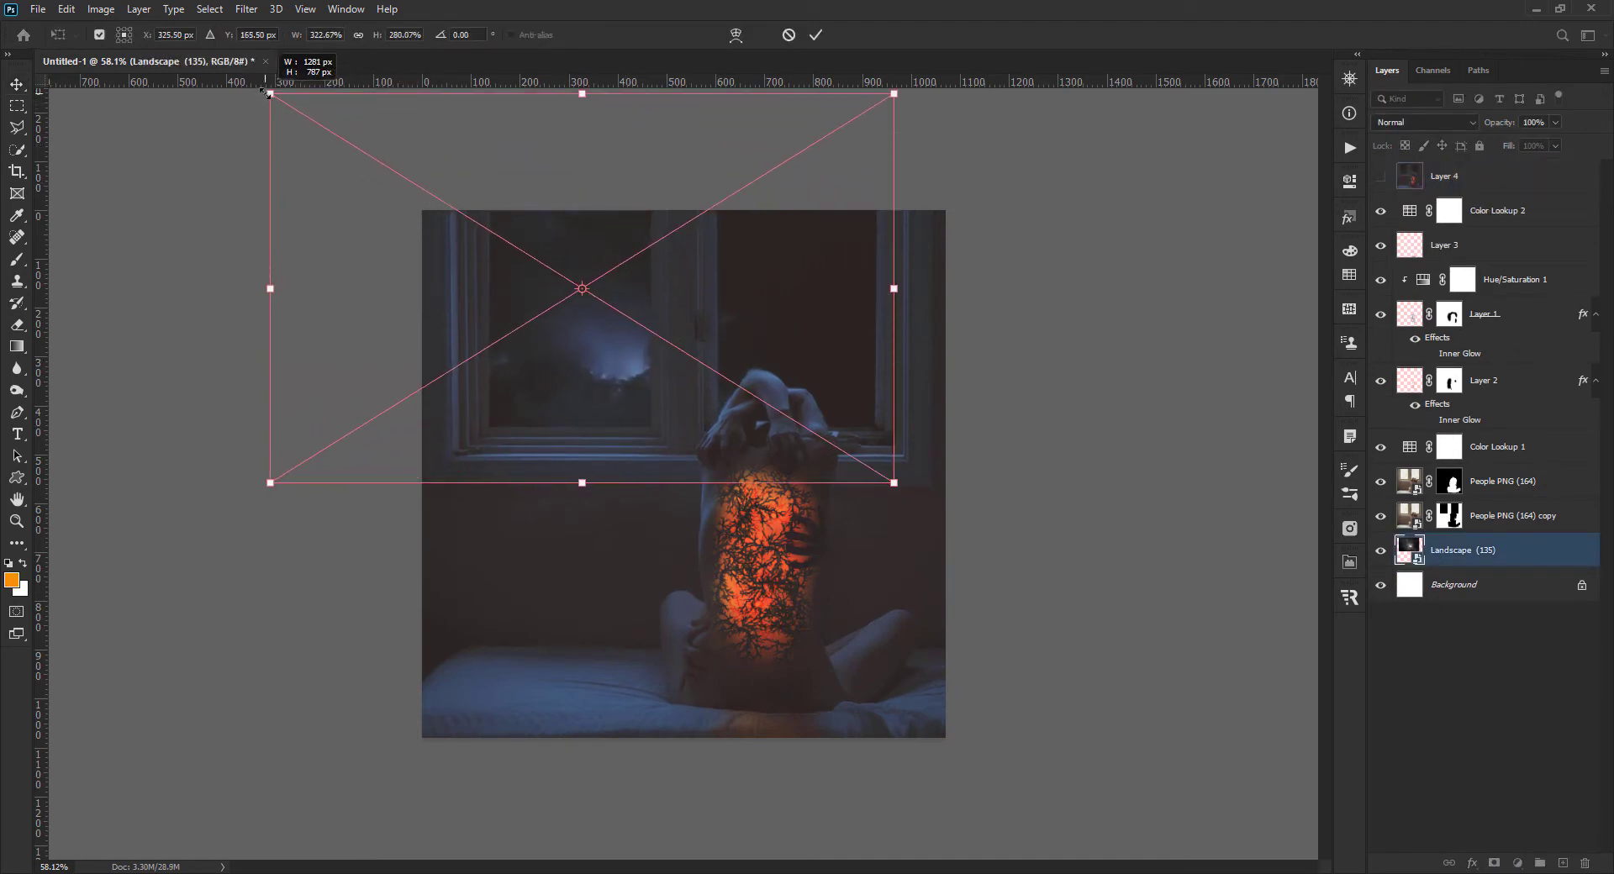
left_click_drag(894, 289, 1016, 288)
left_click_drag(642, 480, 673, 554)
mouse_move(648, 428)
left_mouse_down()
mouse_move(660, 325)
mouse_move(654, 411)
left_mouse_up()
left_click_drag(1020, 515, 941, 496)
mouse_move(871, 354)
left_mouse_down()
mouse_move(923, 374)
mouse_move(1077, 224)
mouse_move(944, 317)
left_mouse_up()
key("Return")
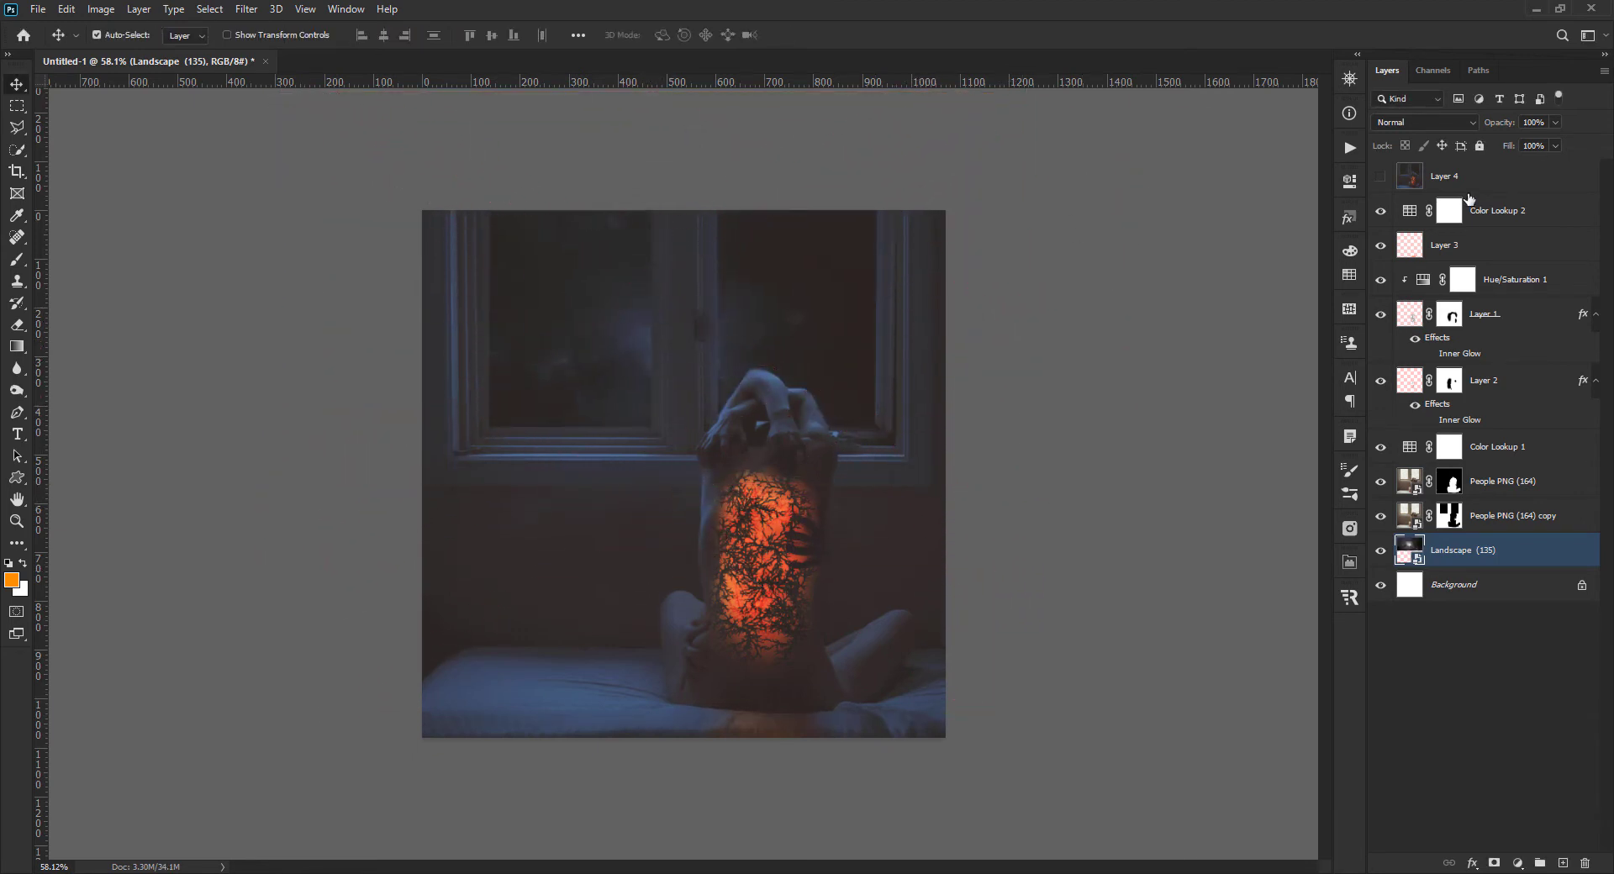
- Apply the Exposure X2 Slide Film (mild) cross-processing look to the stamped Layer 4
left_click(1471, 183)
left_click(246, 8)
mouse_move(269, 368)
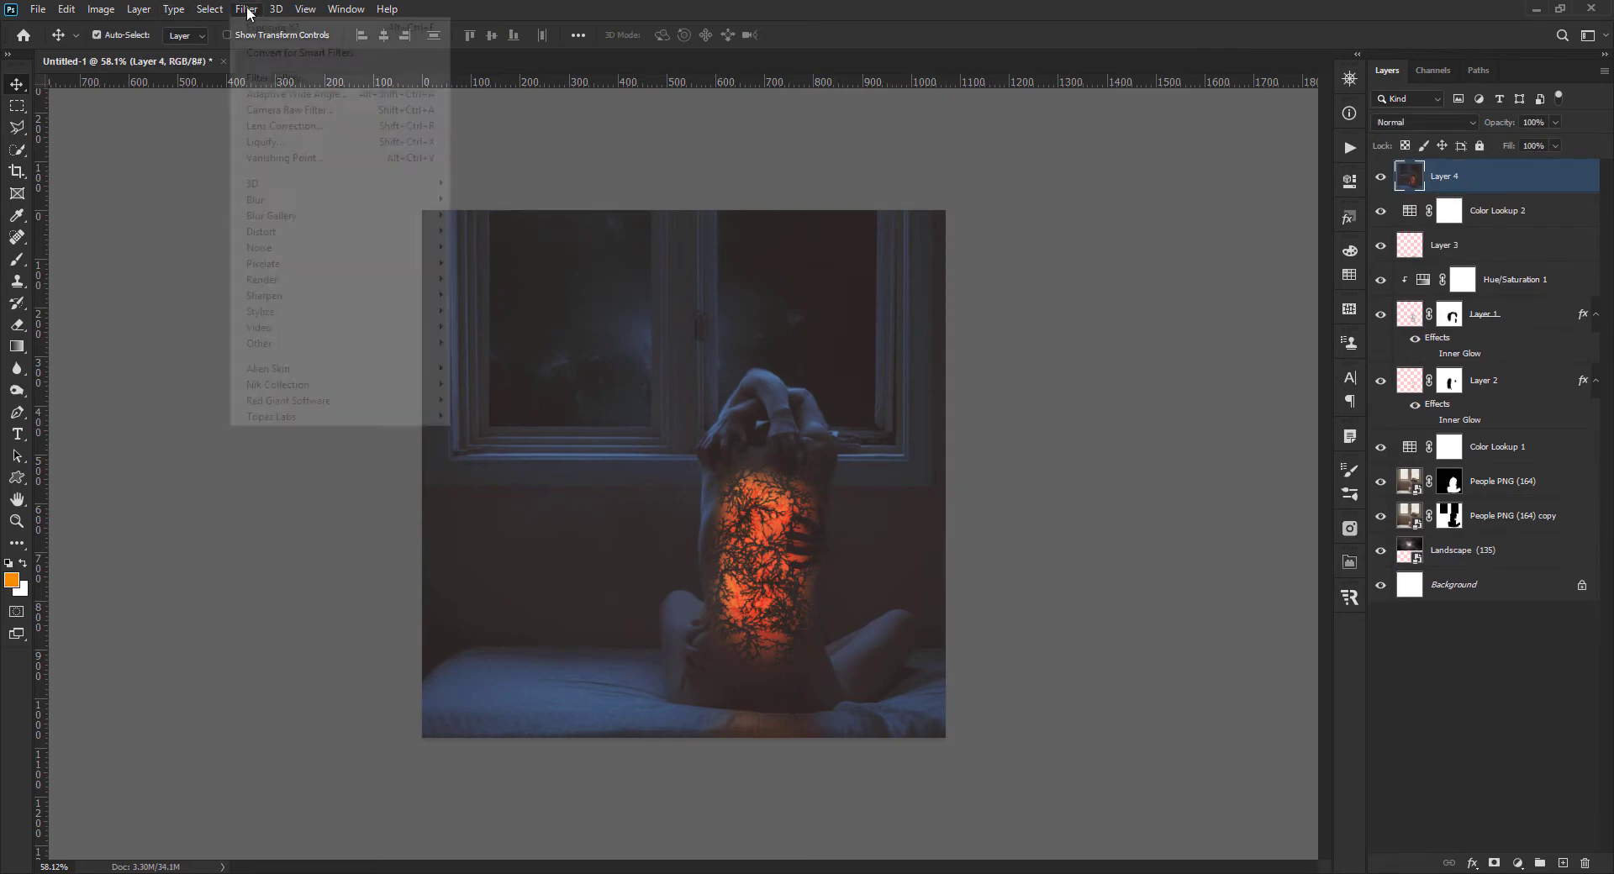
left_click(189, 364)
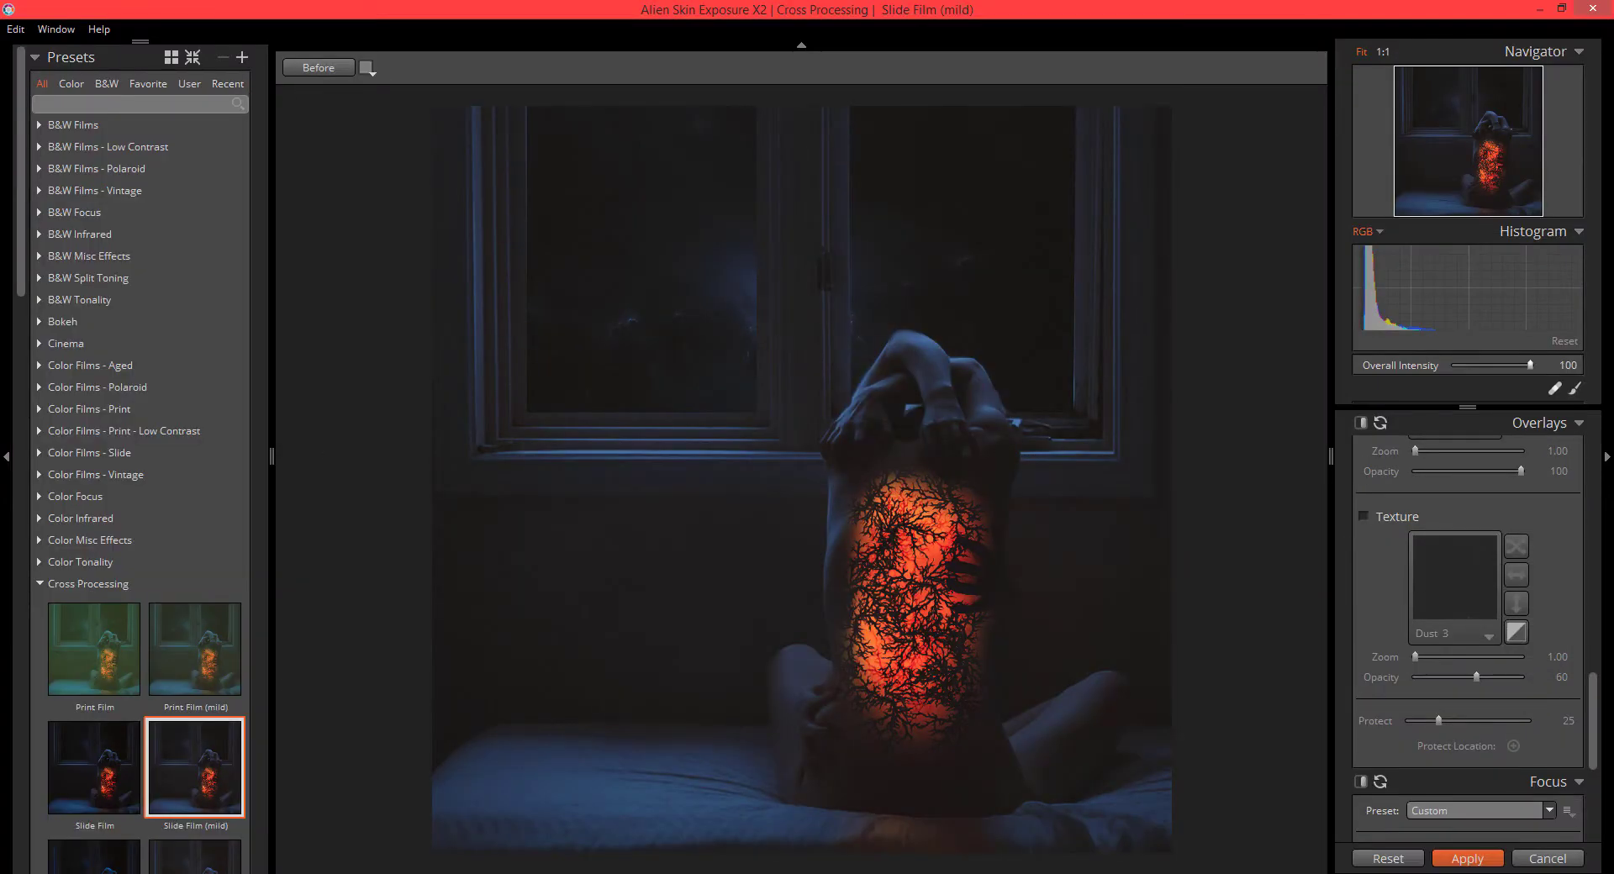
left_click(1467, 858)
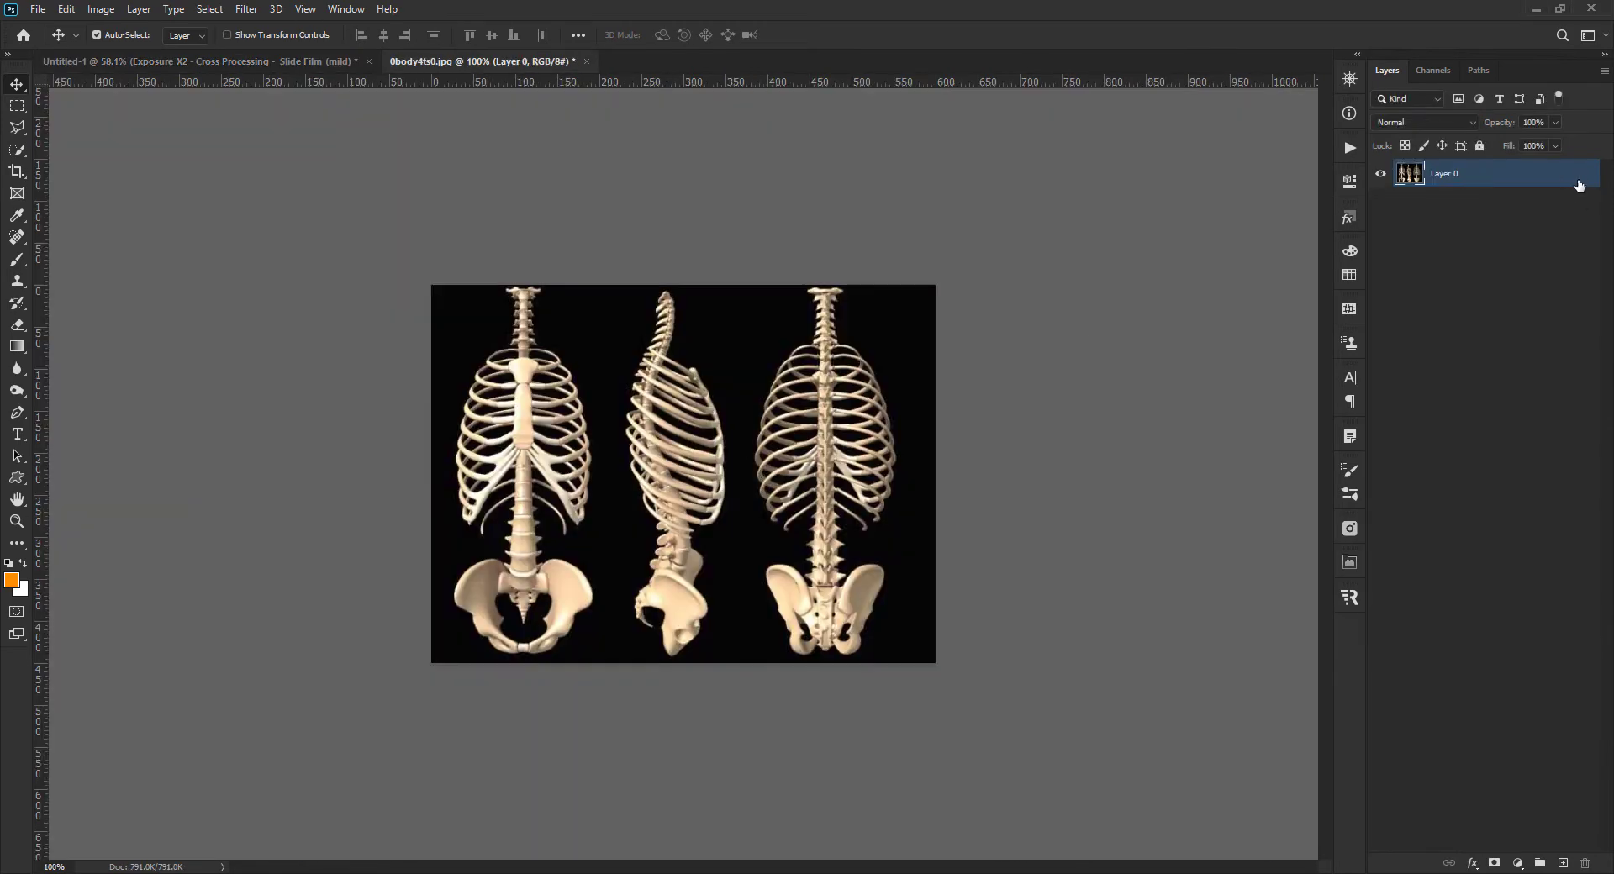
- Select the bones by Color Range, mask out the black background, and marquee the right skeleton
left_click(223, 8)
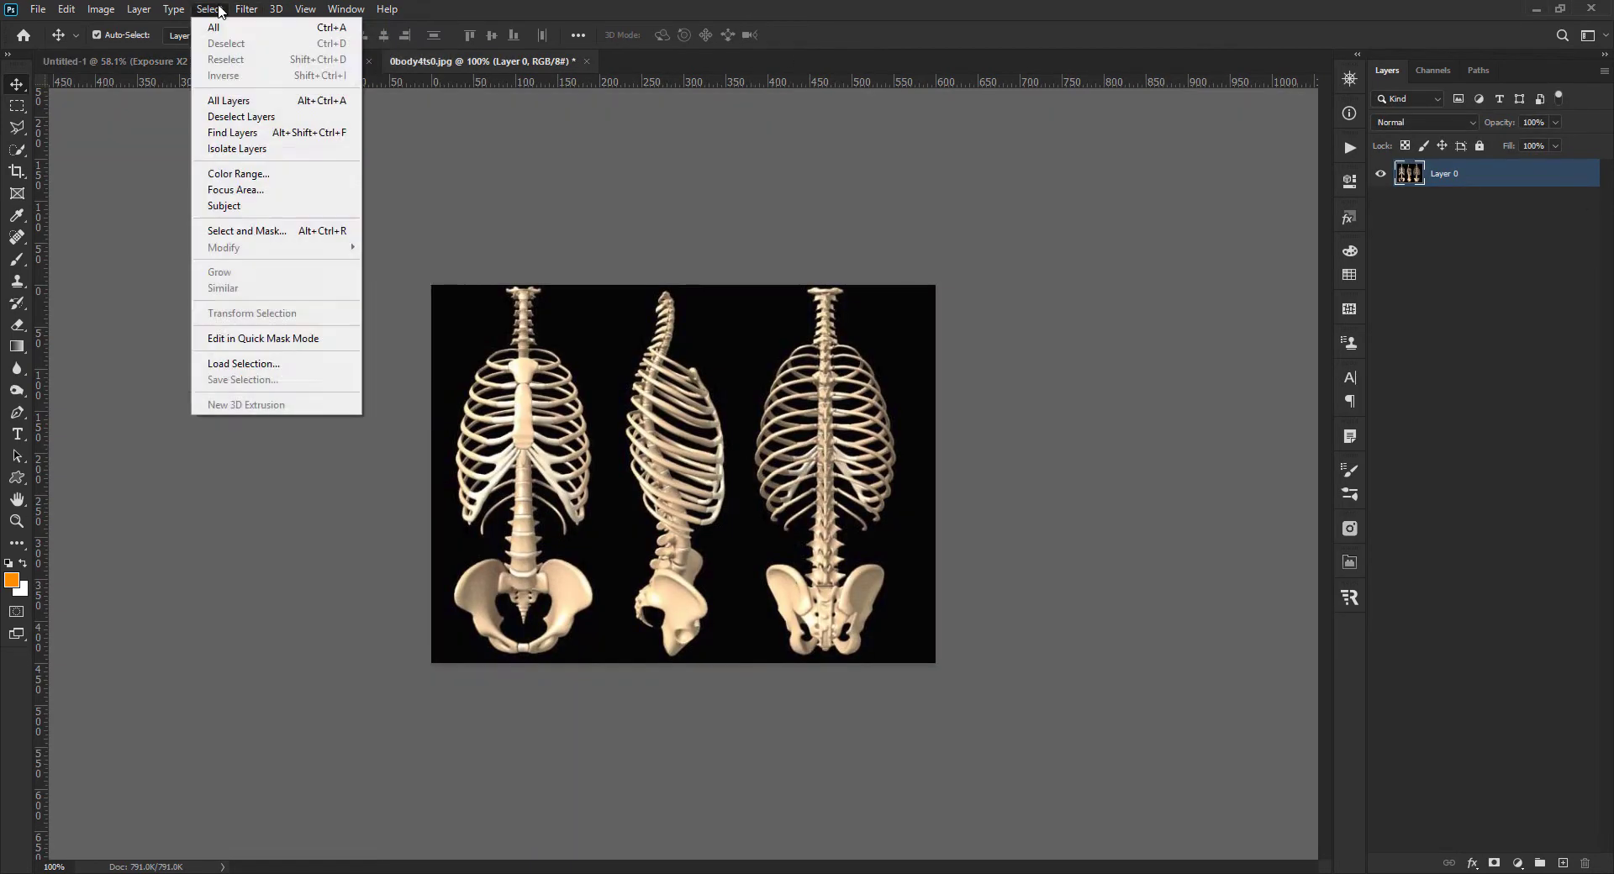
left_click(238, 173)
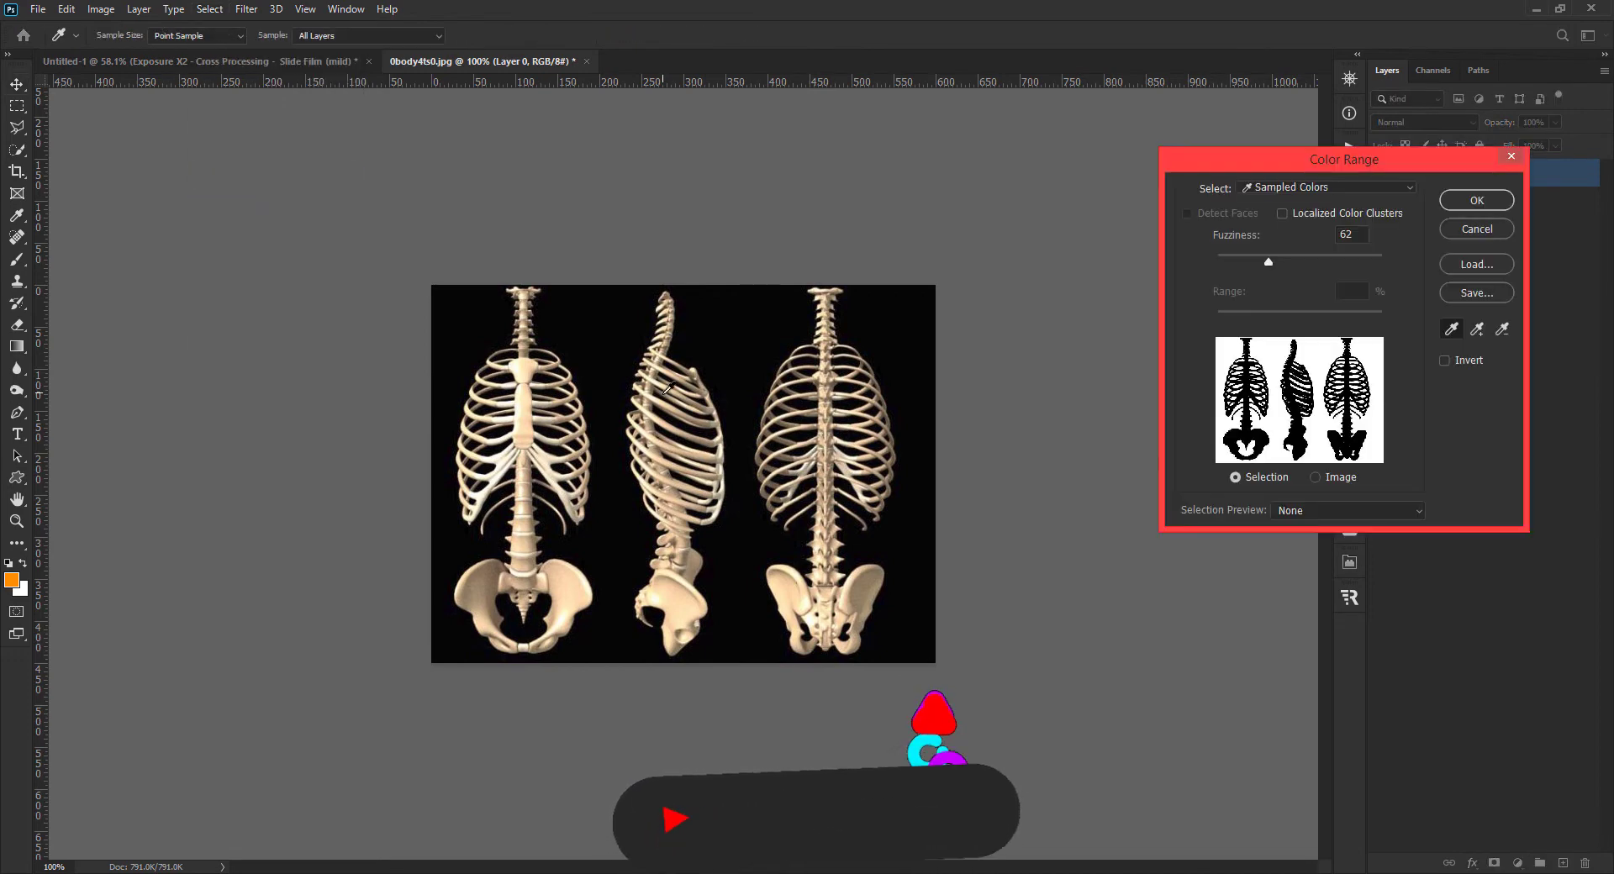
left_click(1480, 198)
left_click(1493, 863)
key("m")
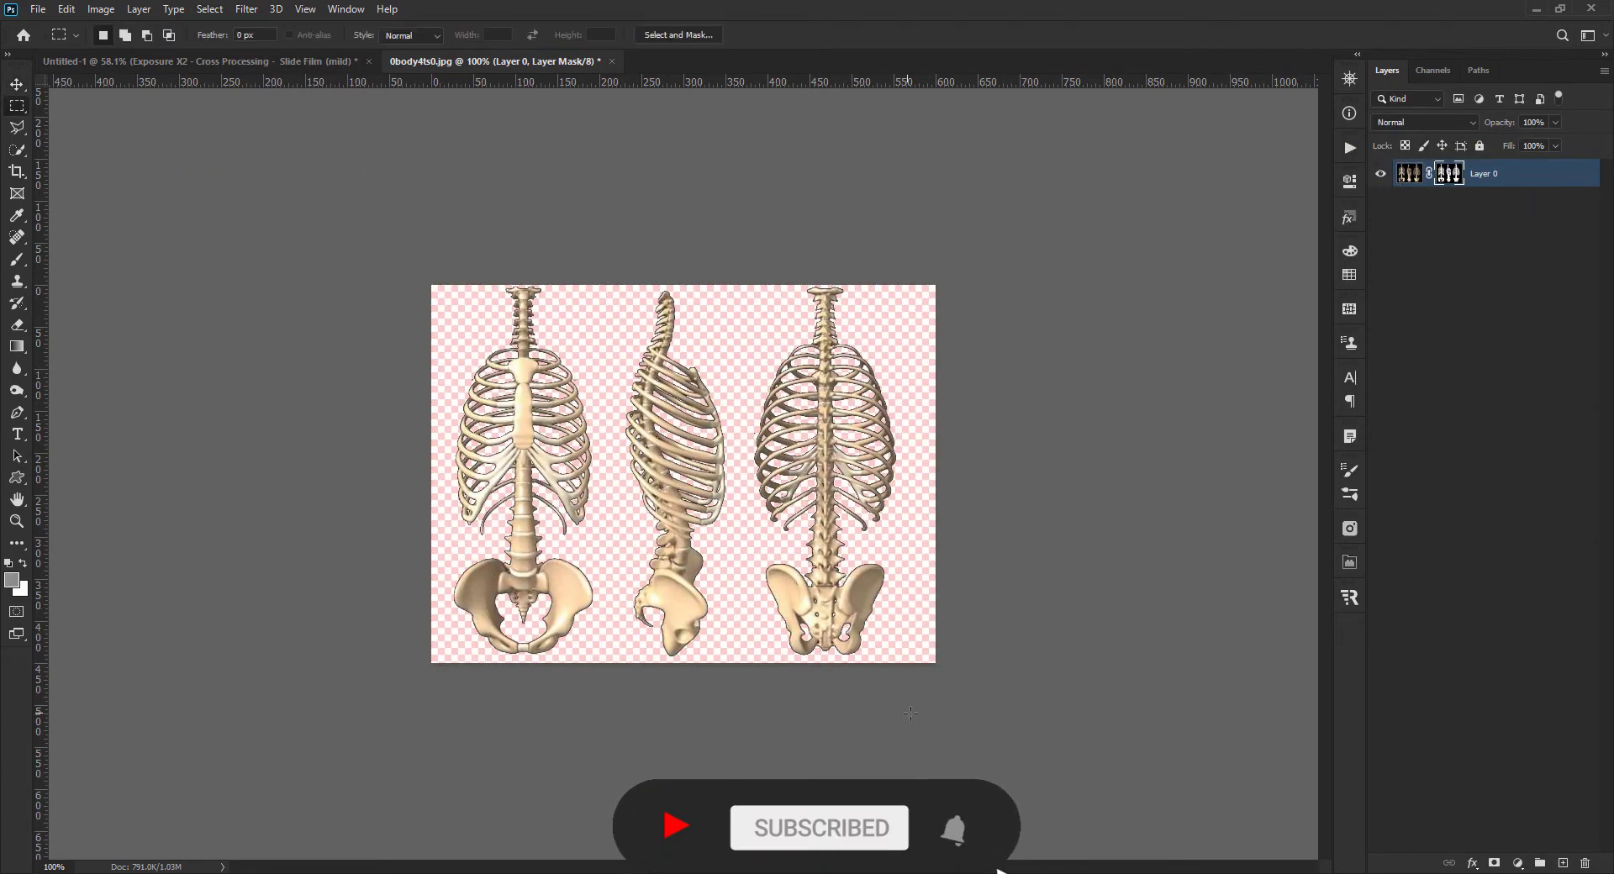
left_click_drag(919, 669, 744, 225)
- Copy the back-view skeleton to its own layer and drag it over the figure's back
right_click(1477, 176)
left_click(1038, 482)
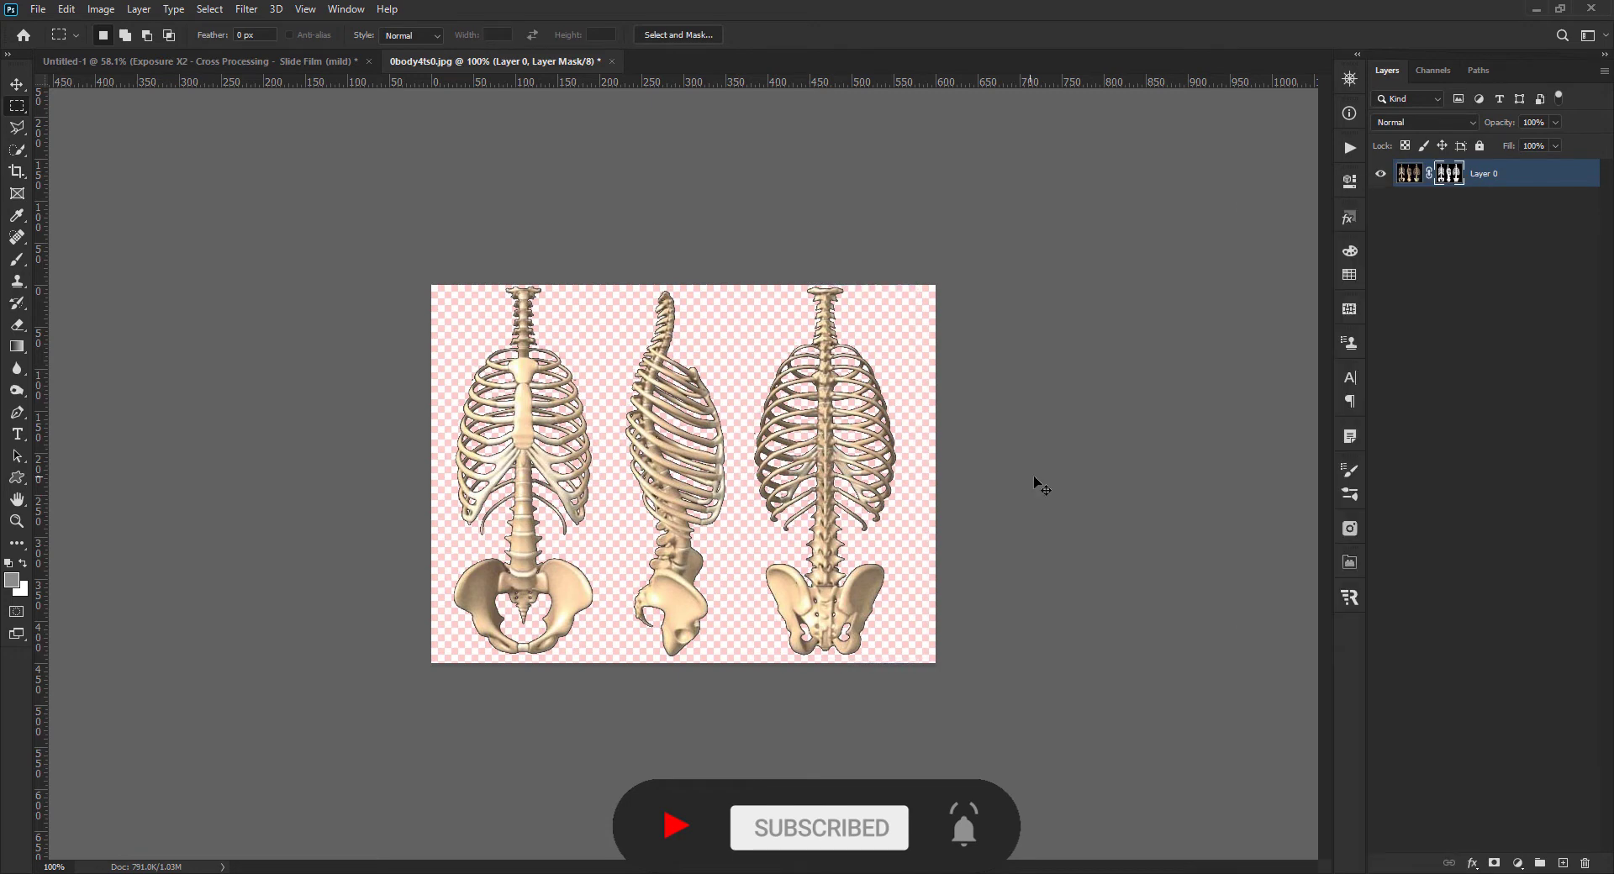
right_click(1515, 168)
left_click(1391, 395)
key("ctrl+j")
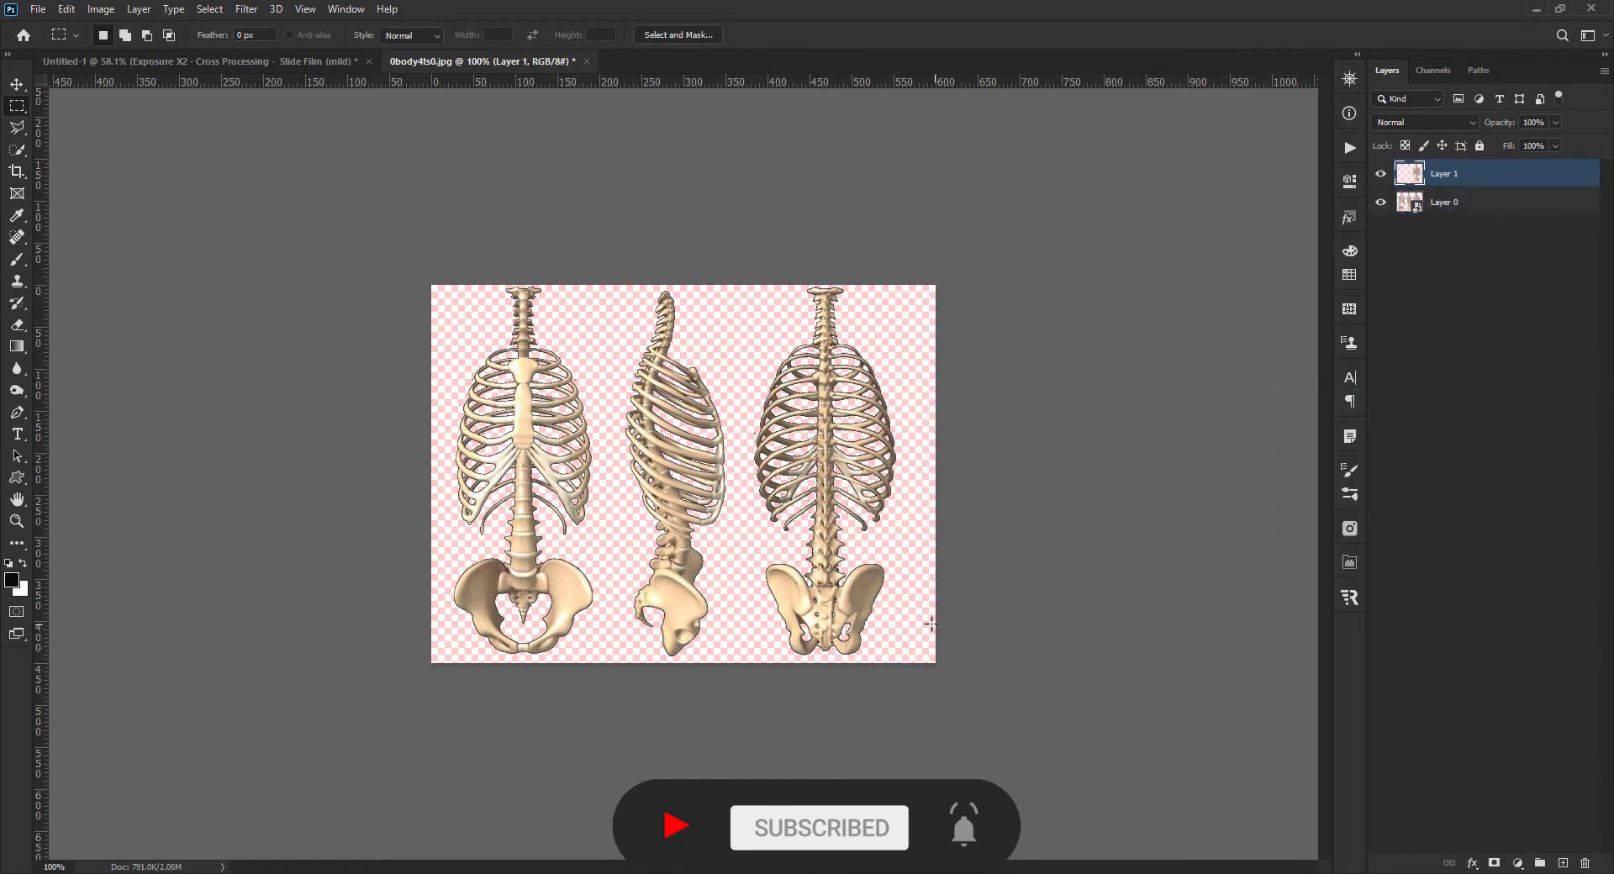
key("v")
mouse_move(828, 324)
left_mouse_down()
mouse_move(771, 542)
mouse_move(765, 475)
mouse_move(799, 469)
left_mouse_up()
- Widen, skew and stretch the skeleton down toward the hips to fit the back
key("ctrl+t")
scroll(761, 476, "up", 3)
scroll(740, 494, "down", 2)
left_click_drag(864, 598, 870, 598)
left_click_drag(788, 415, 795, 423)
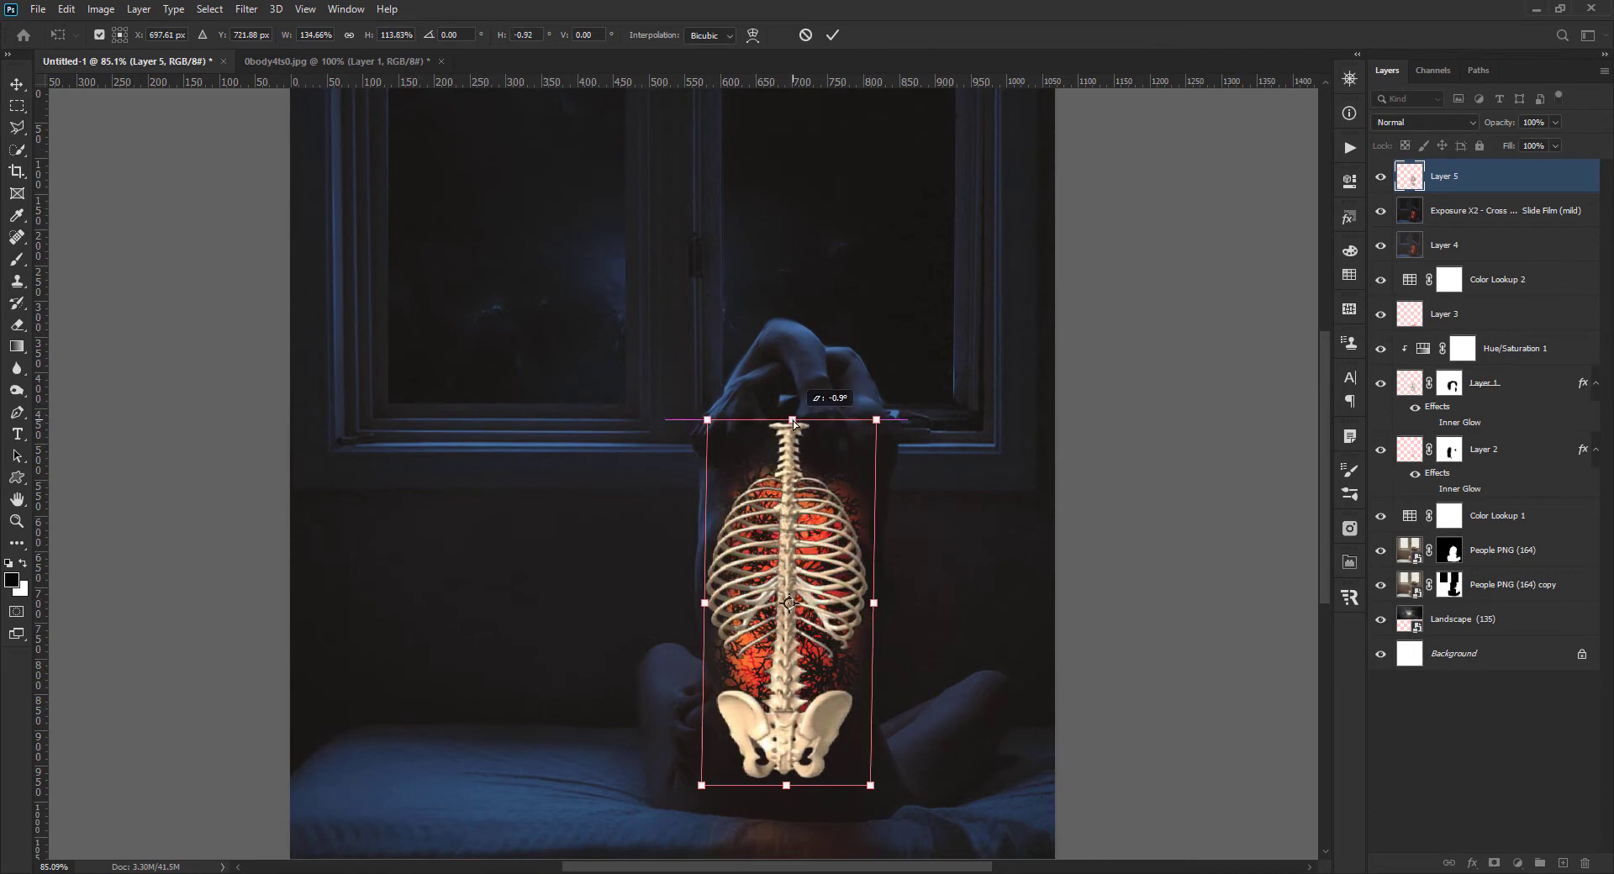
left_click_drag(787, 786, 789, 794)
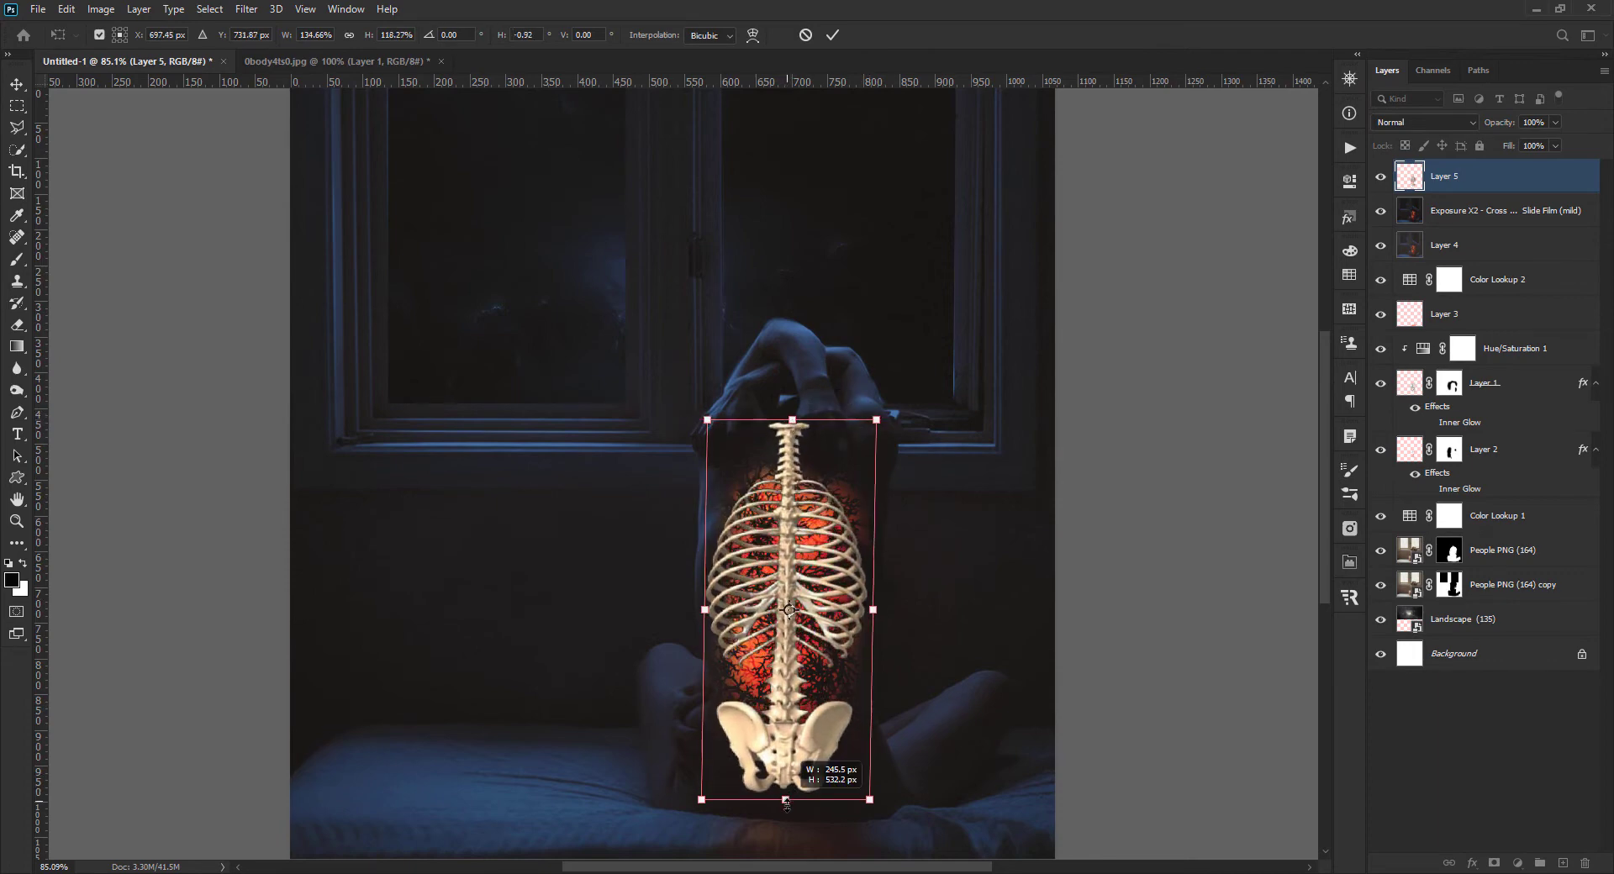
key("Return")
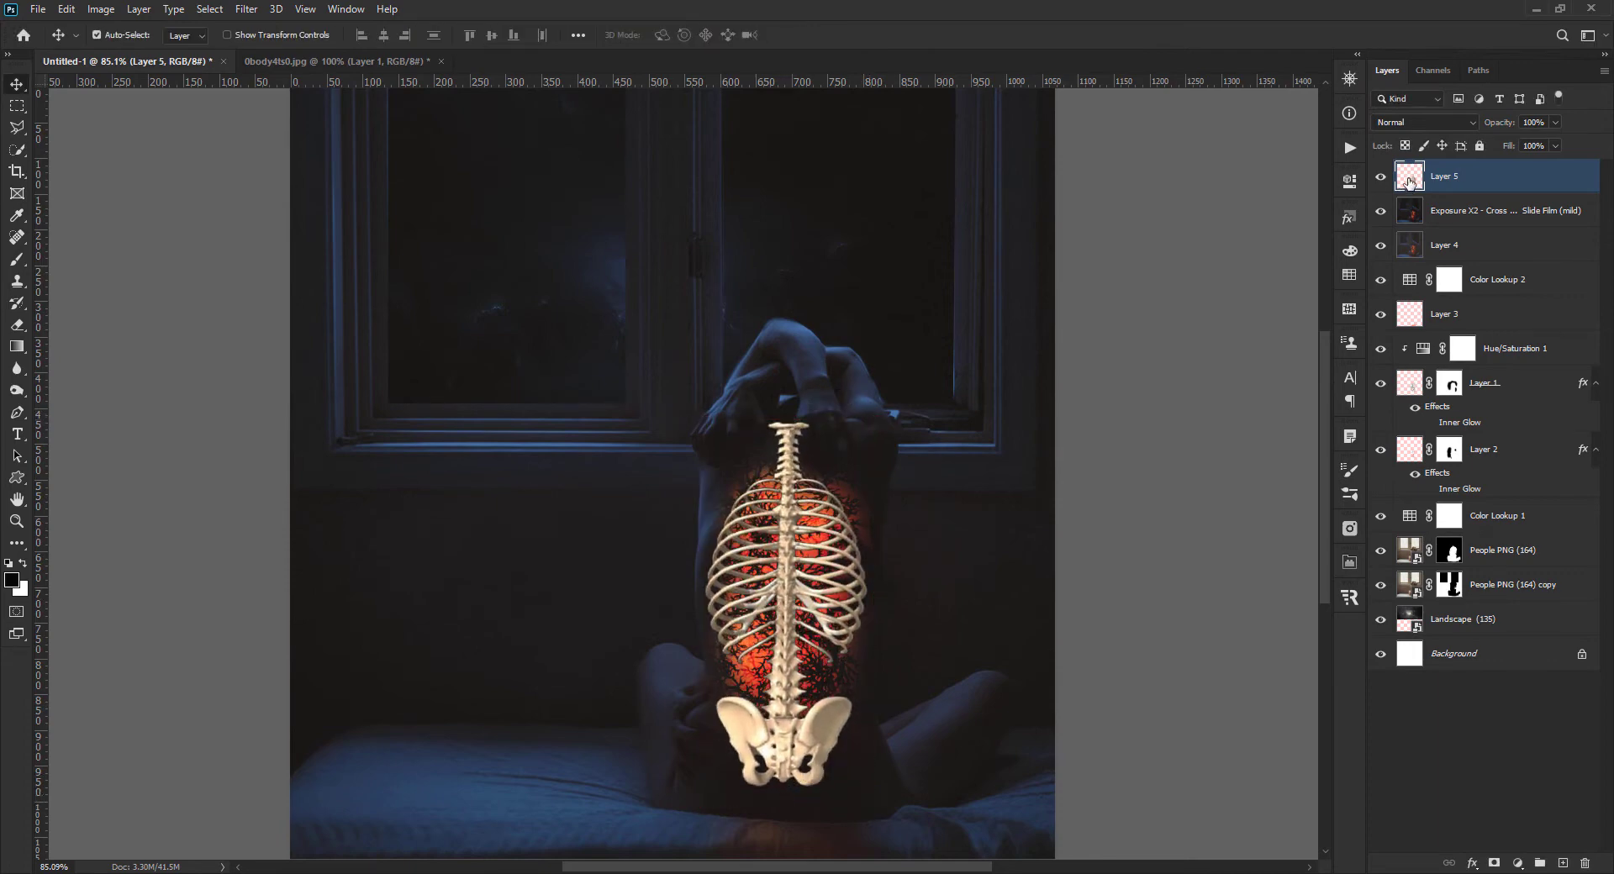
- Duplicate the skeleton layer as Layer 5 copy
scroll(973, 281, "down", 5)
scroll(972, 281, "up", 3)
scroll(838, 708, "up", 3)
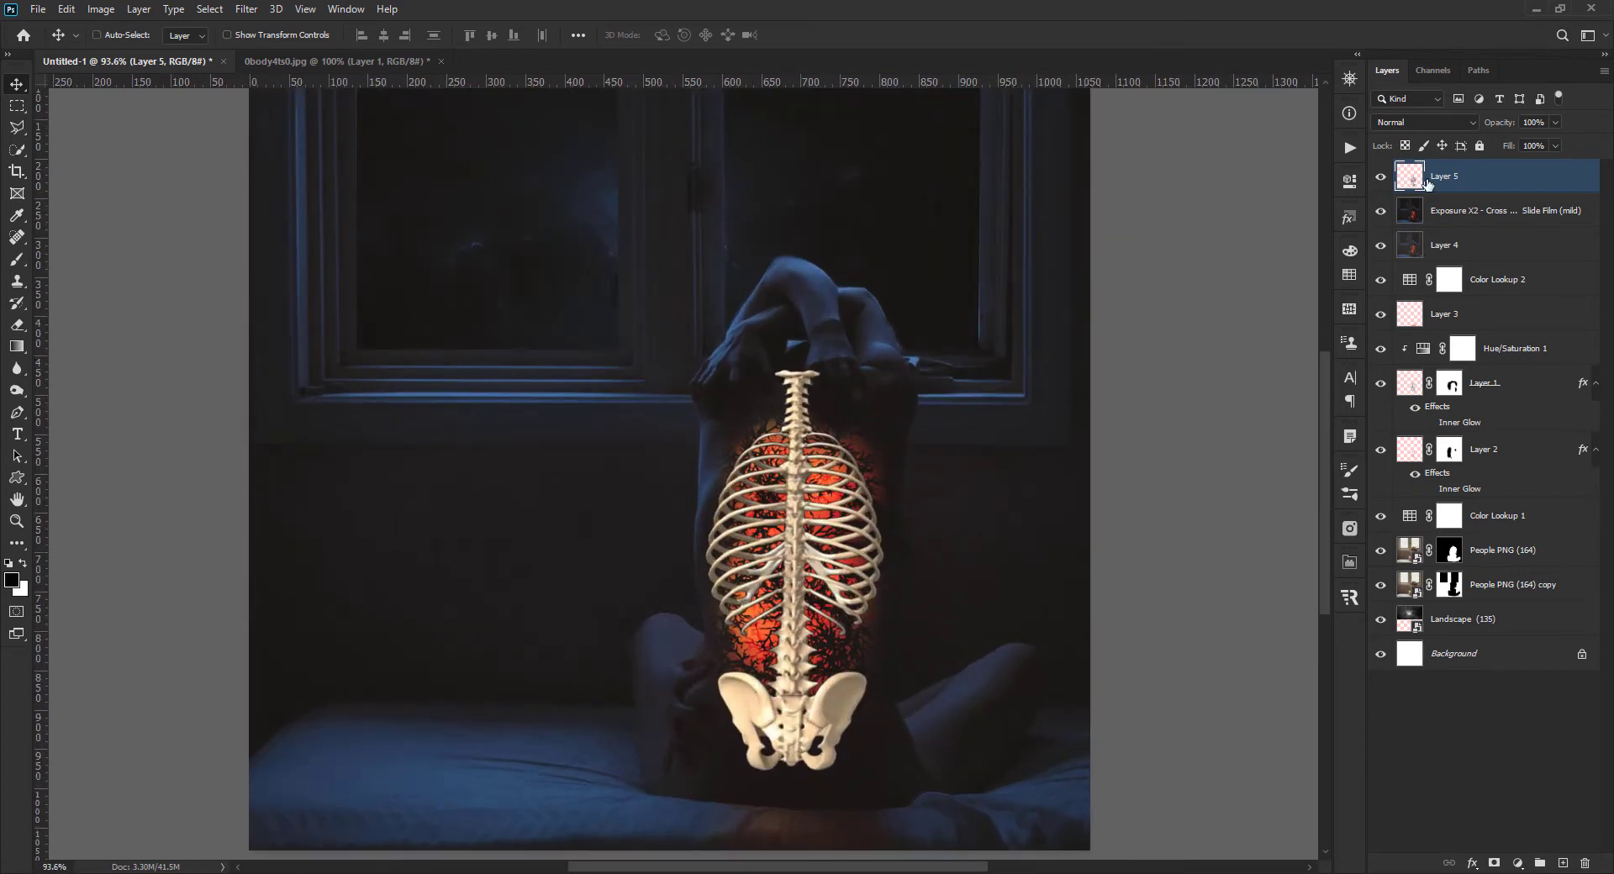
key("ctrl+j")
scroll(760, 279, "down", 2)
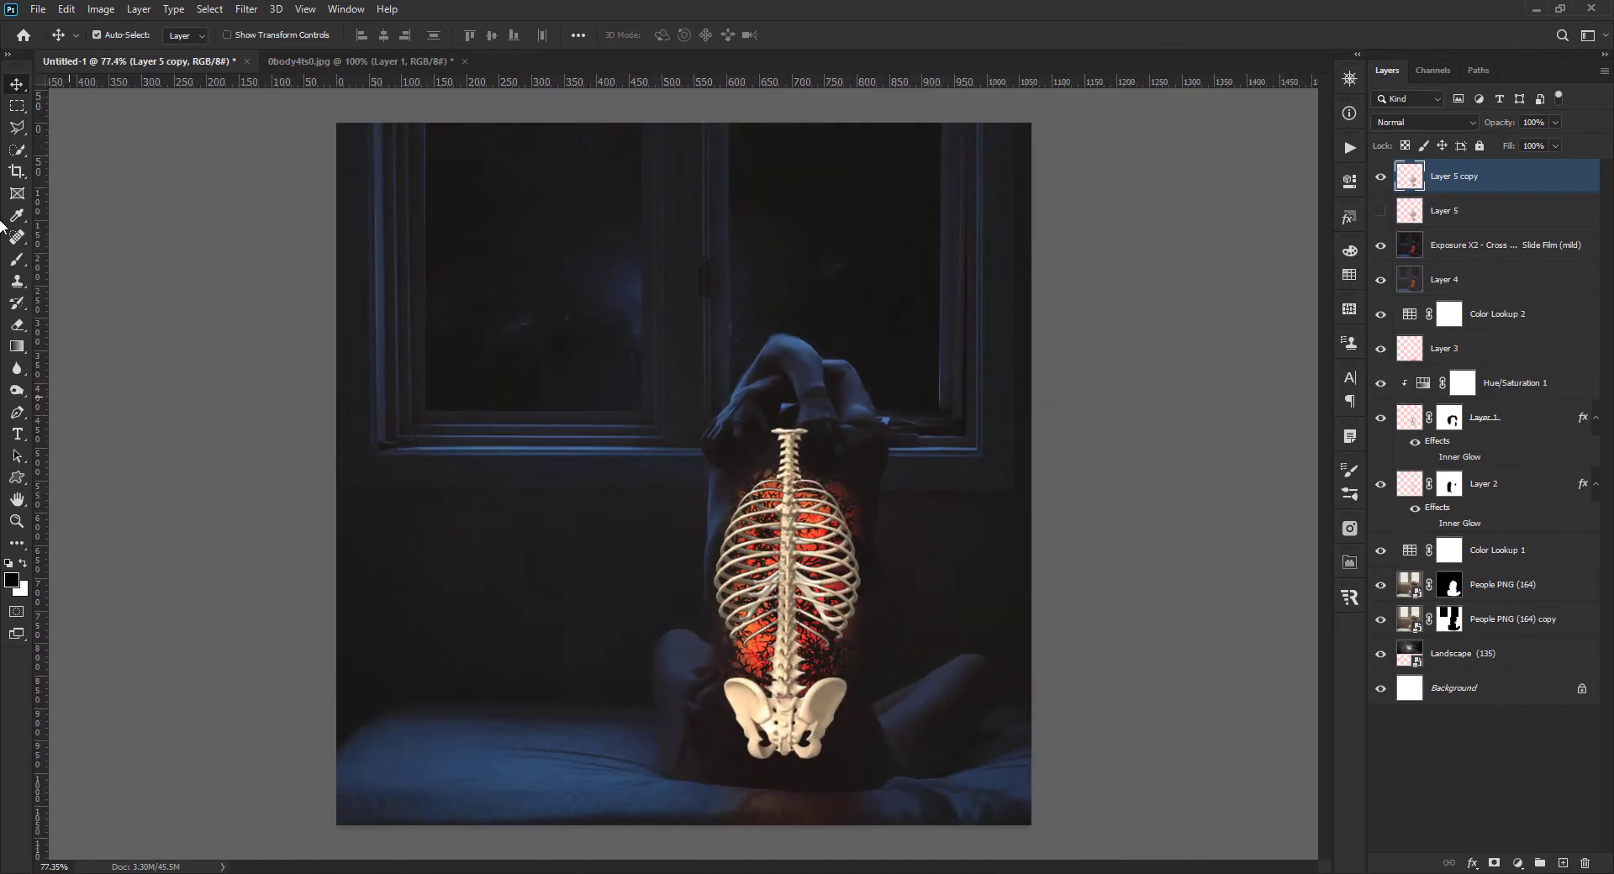
- Apply a Gaussian Blur to the skeleton copy
left_click(246, 9)
left_click(181, 267)
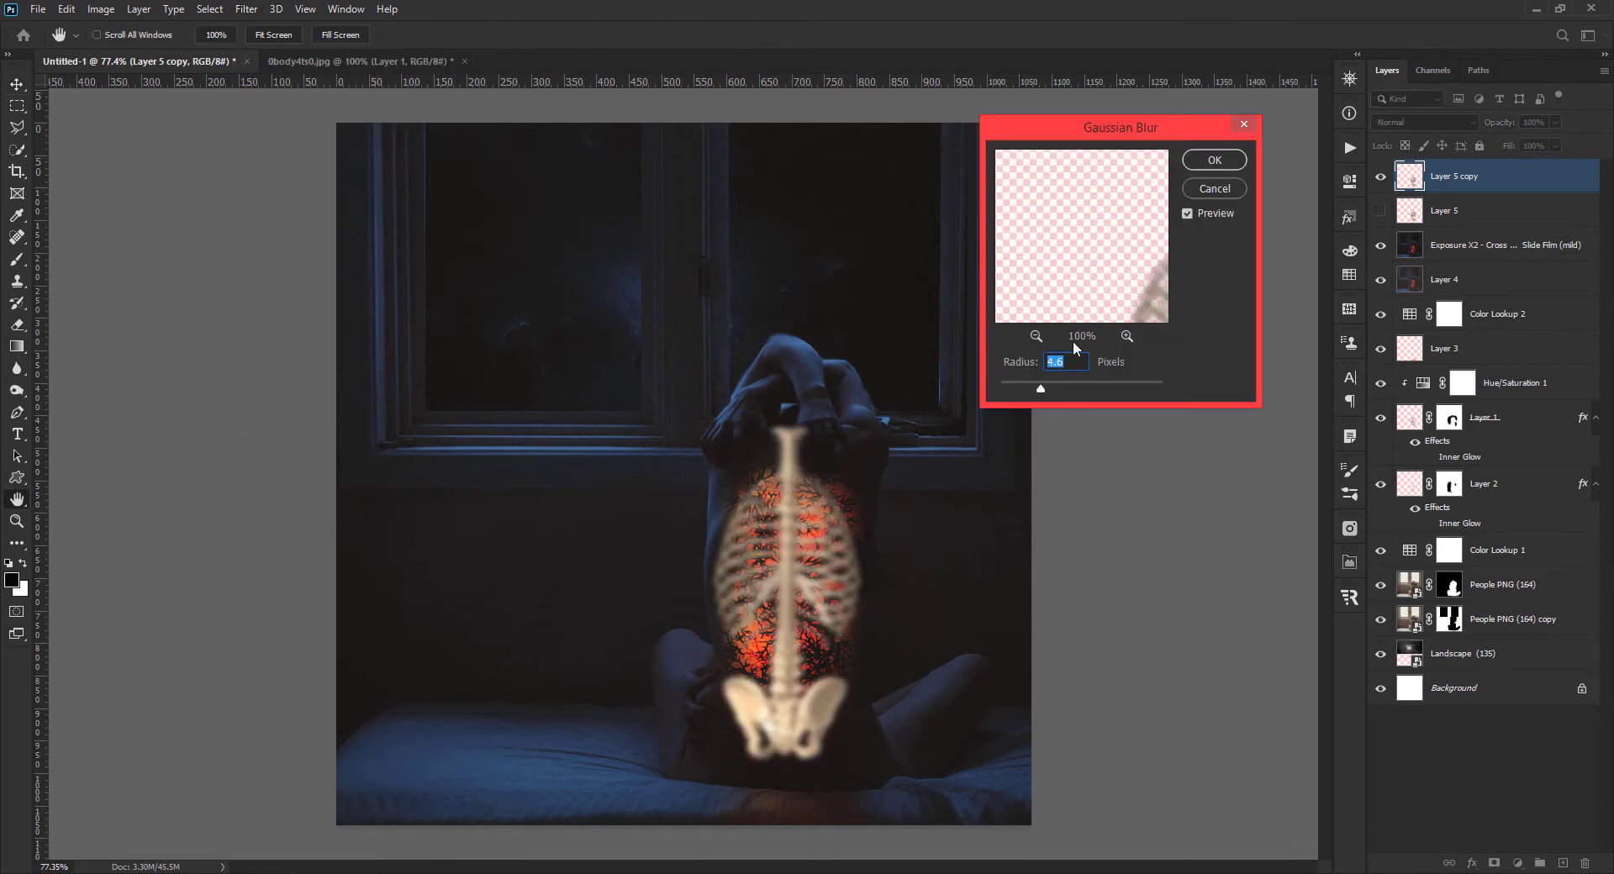
key("Return")
- Add a Curves adjustment with an S-curve that darkens the skeleton
left_click(1518, 863)
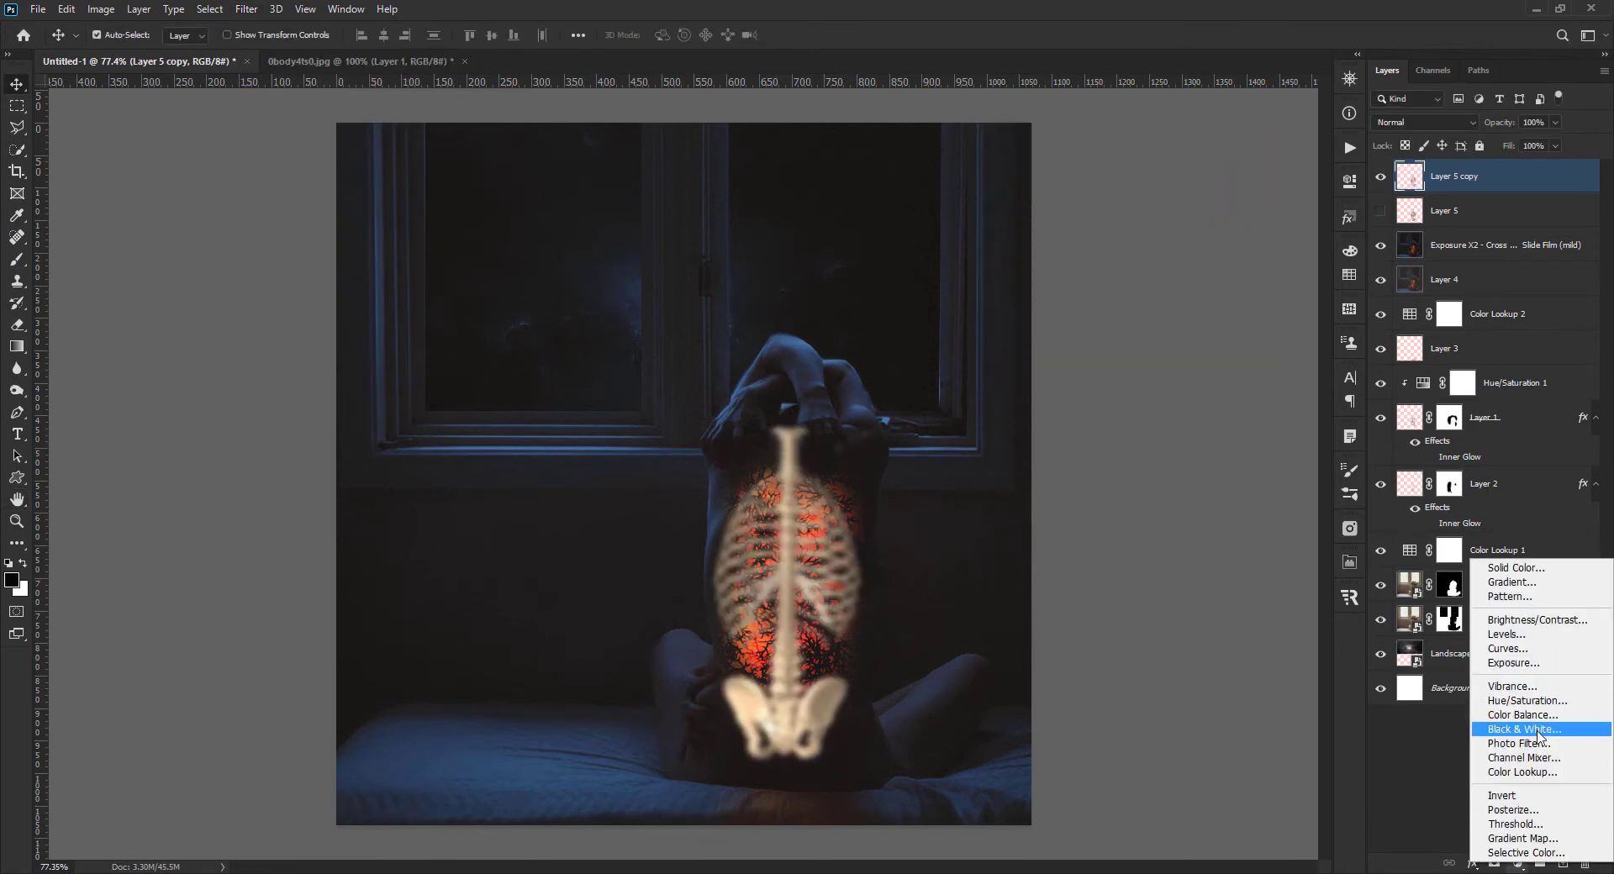
left_click(1532, 649)
left_click_drag(1230, 346, 1238, 366)
left_click_drag(1277, 311, 1275, 341)
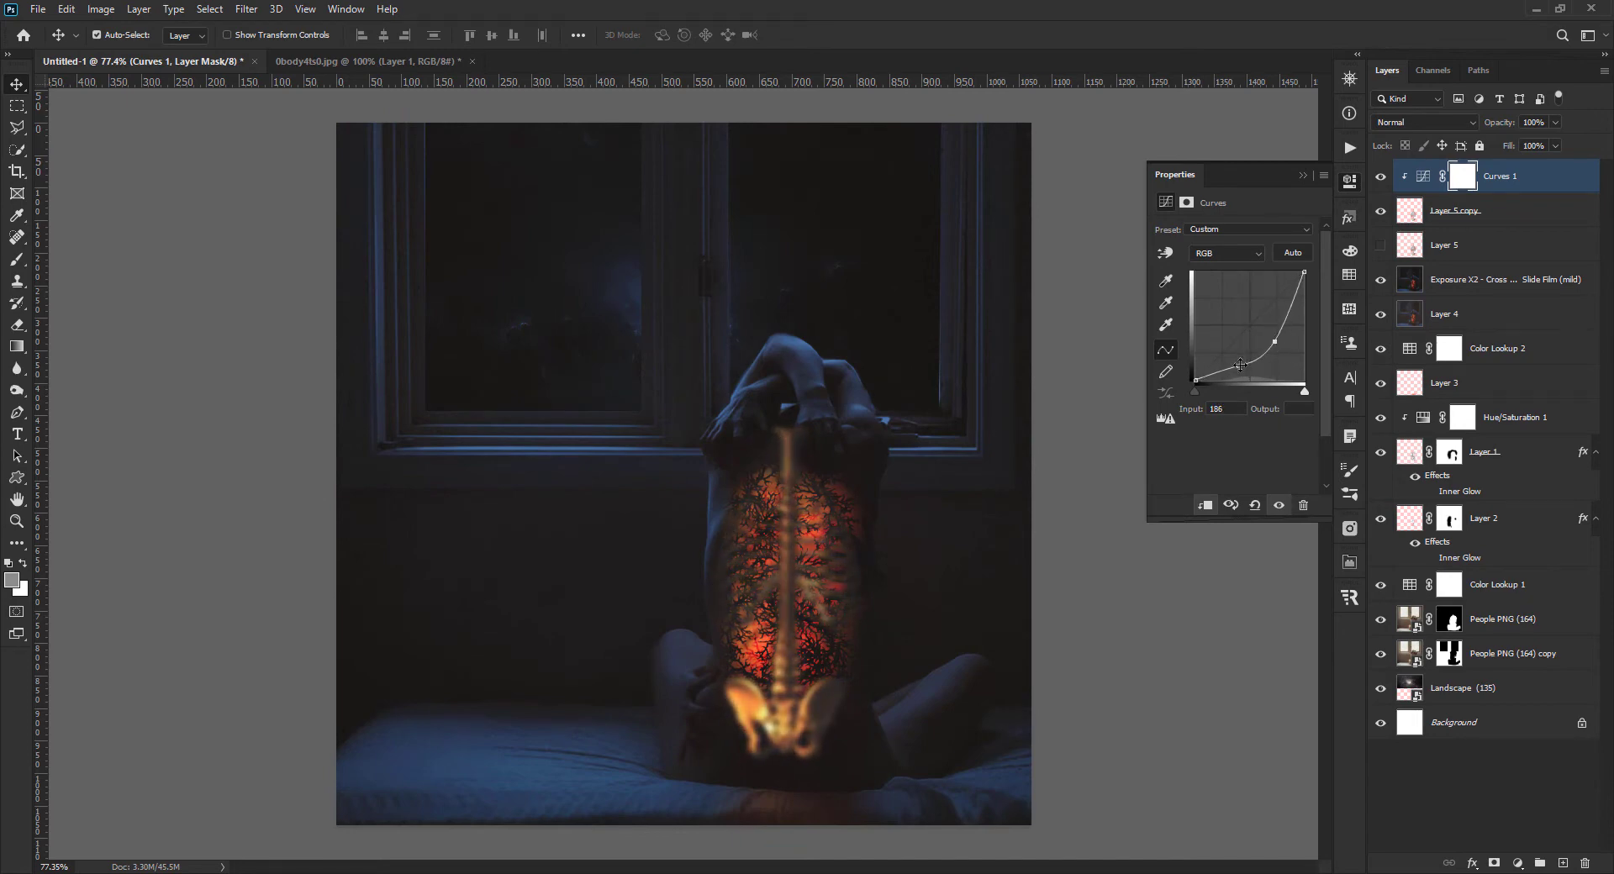
left_click_drag(1271, 343, 1271, 336)
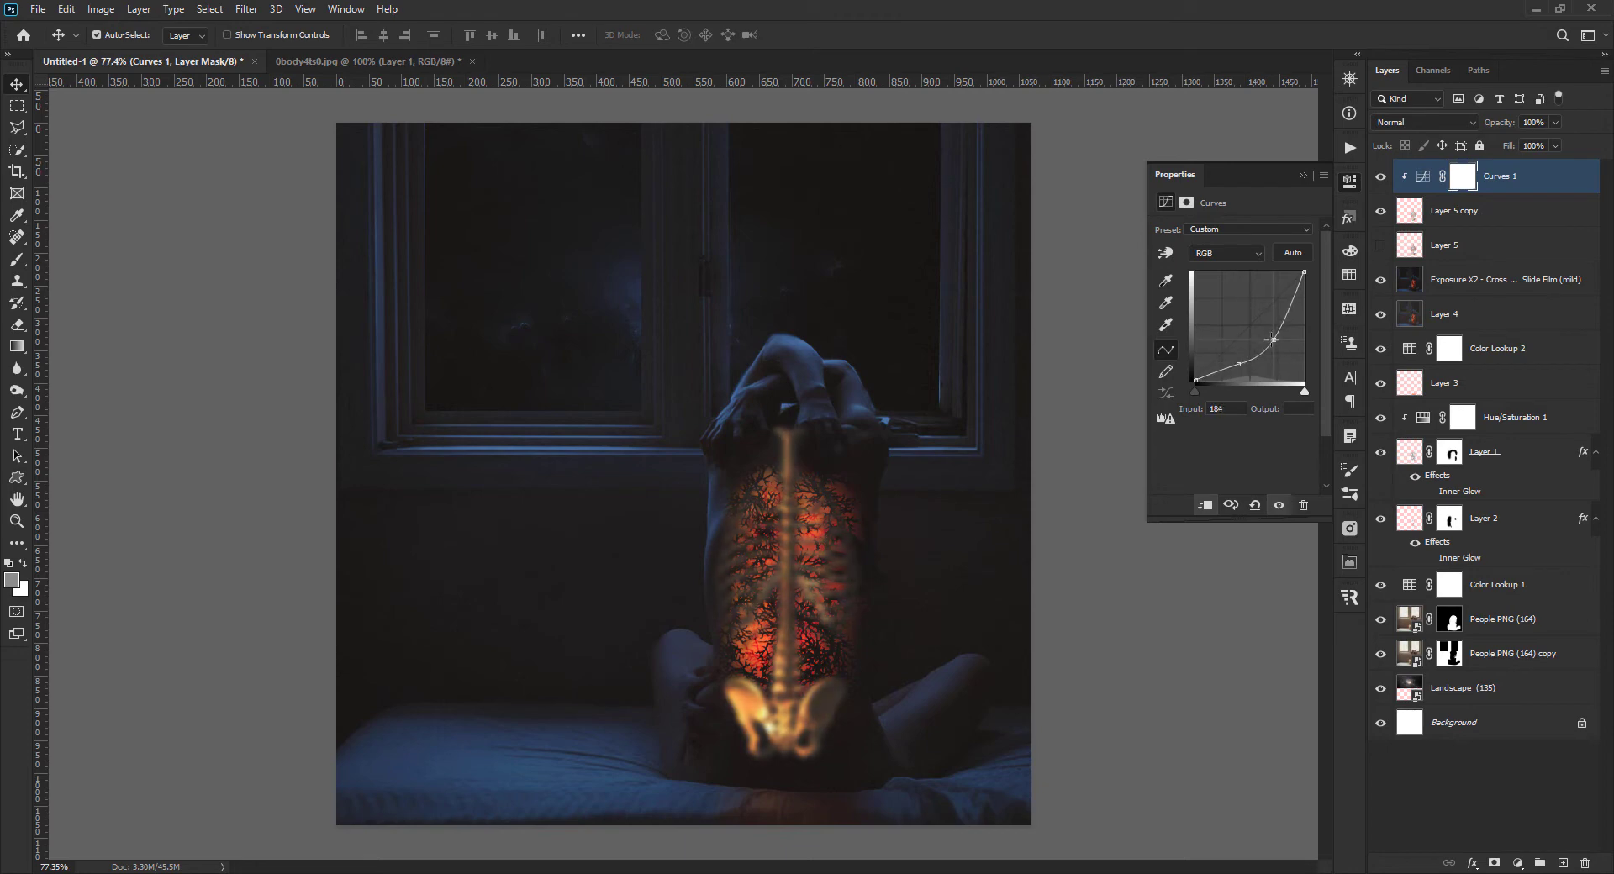
- Add a clipped Levels layer, lowering output white and raising the input black point
left_click(1517, 863)
left_click(1445, 630)
left_click(1204, 507)
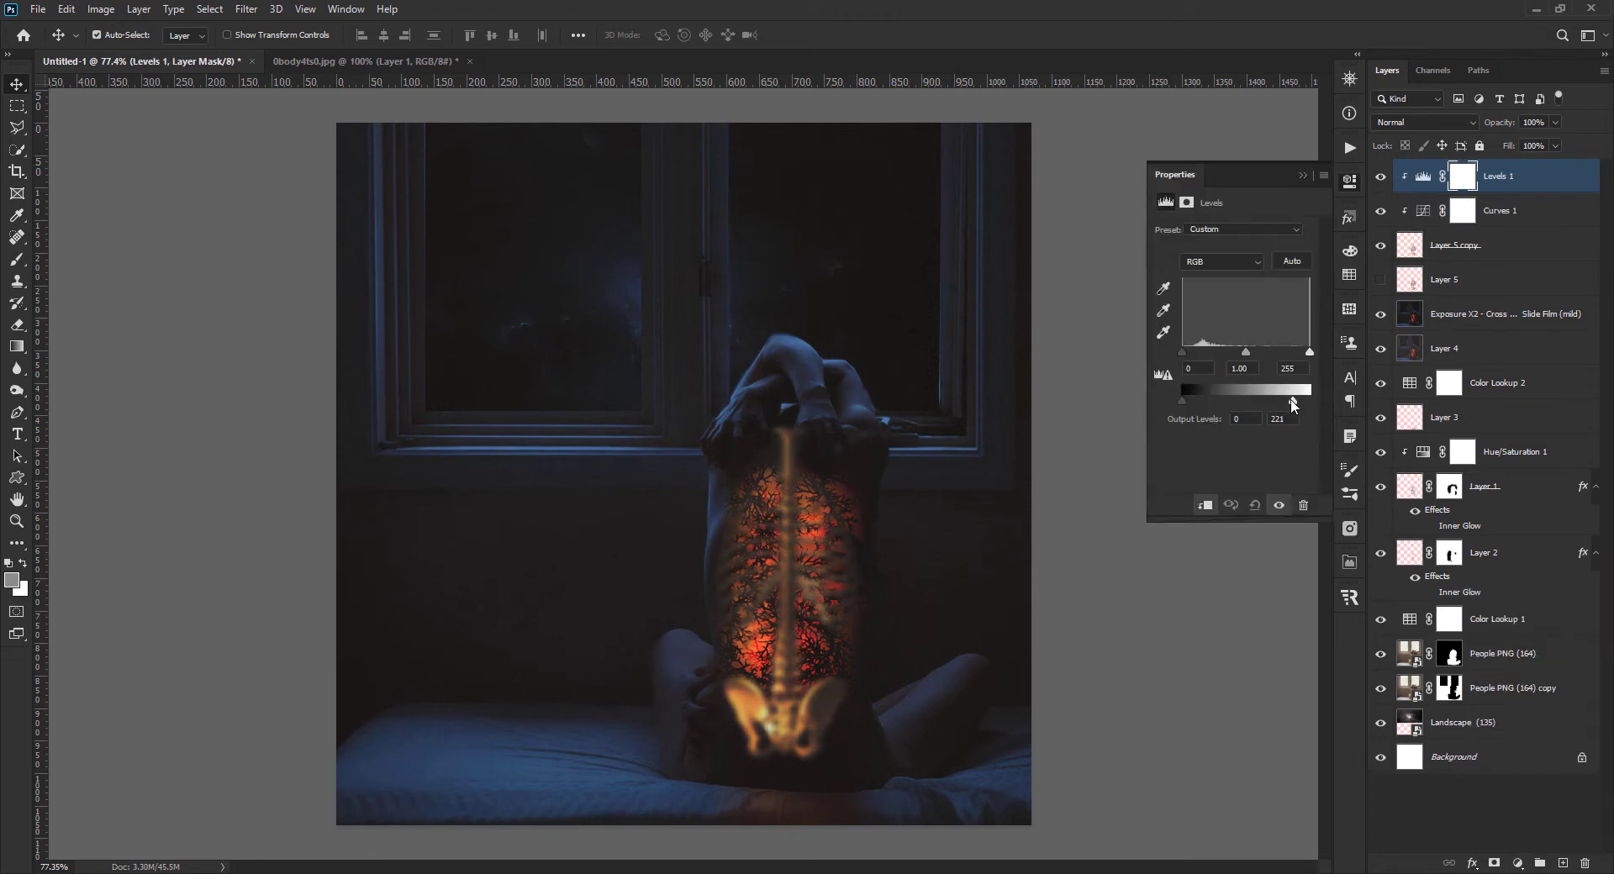
mouse_move(1310, 401)
left_mouse_down()
mouse_move(1245, 401)
mouse_move(1209, 426)
mouse_move(1276, 401)
mouse_move(1255, 352)
mouse_move(1200, 412)
mouse_move(1215, 412)
left_mouse_up()
left_click_drag(1183, 353, 1220, 353)
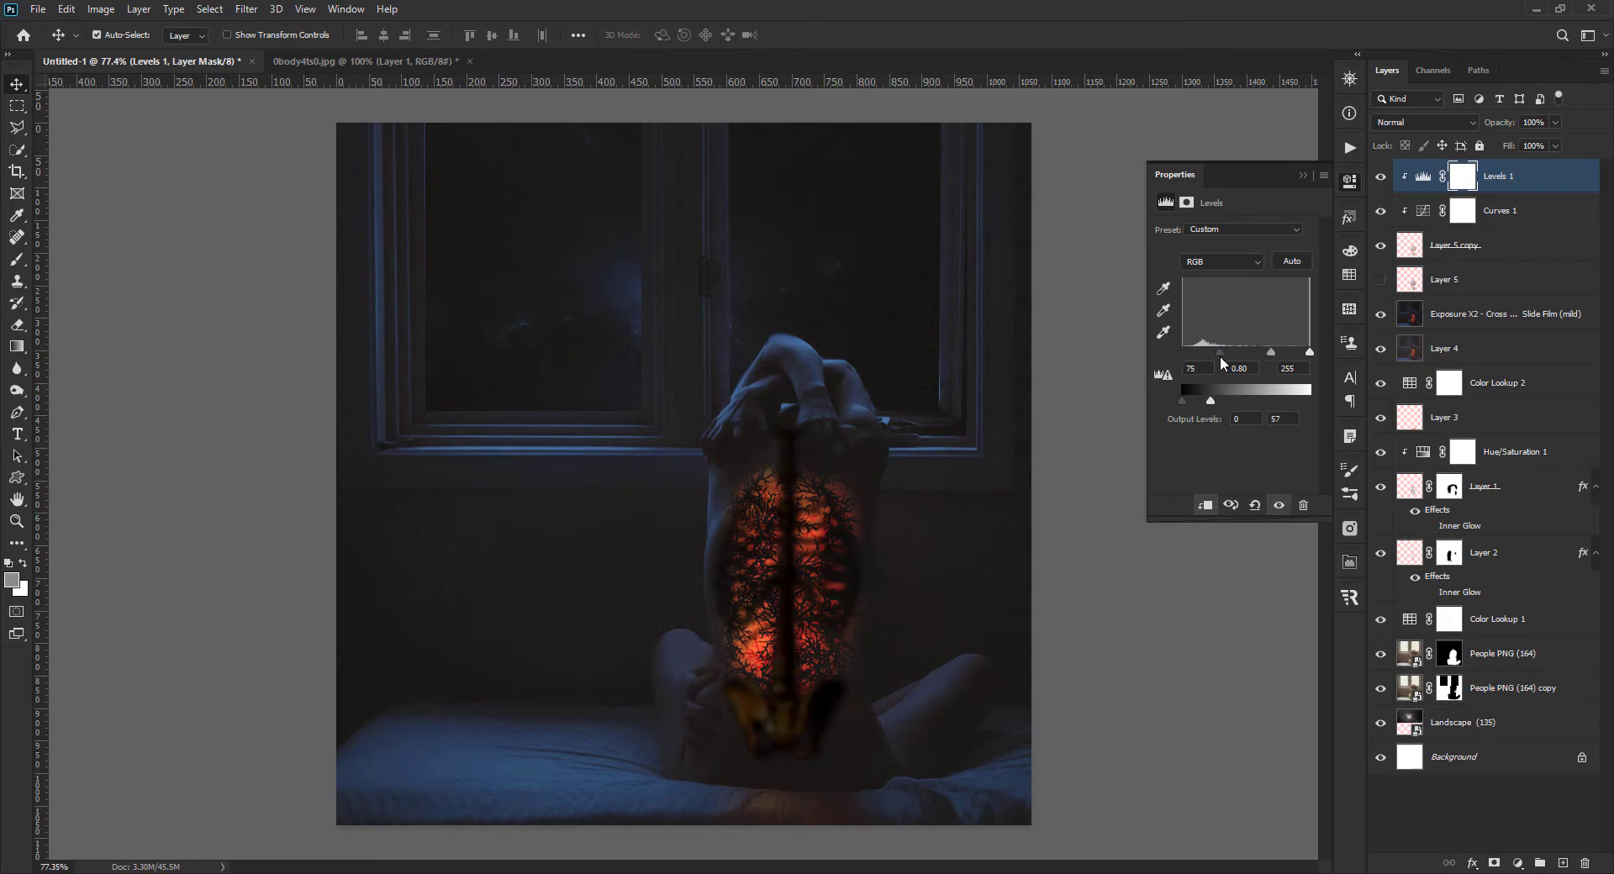
- Enable Inner Glow on Layer 5 copy and set its blend mode to Pin Light
left_click(1497, 245)
double_click(1538, 245)
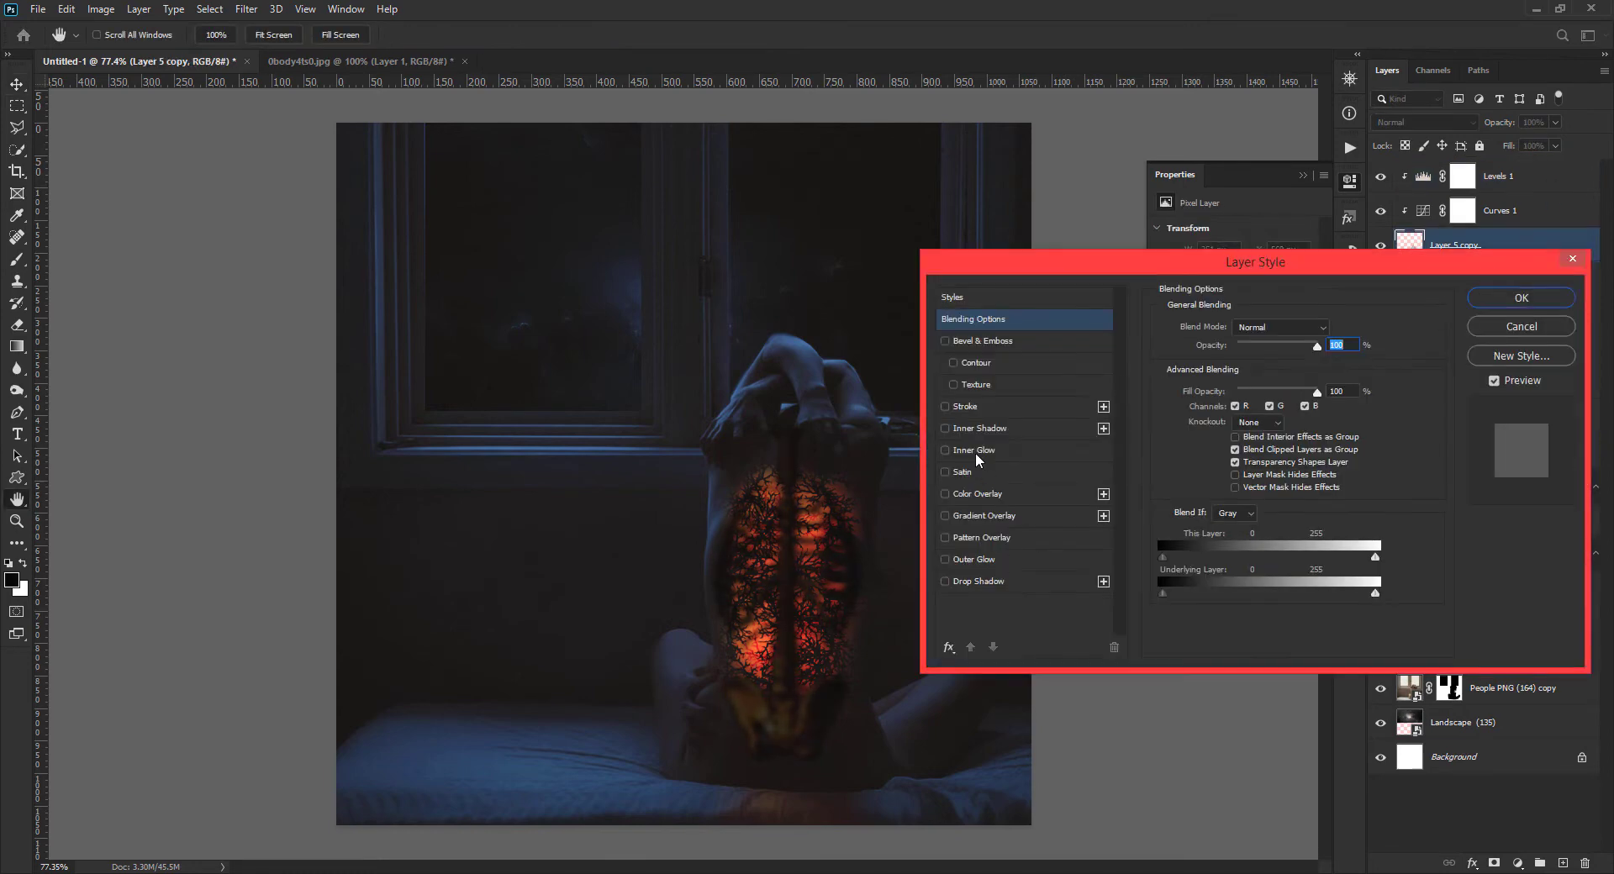
left_click(974, 450)
left_click_drag(1266, 348, 1233, 350)
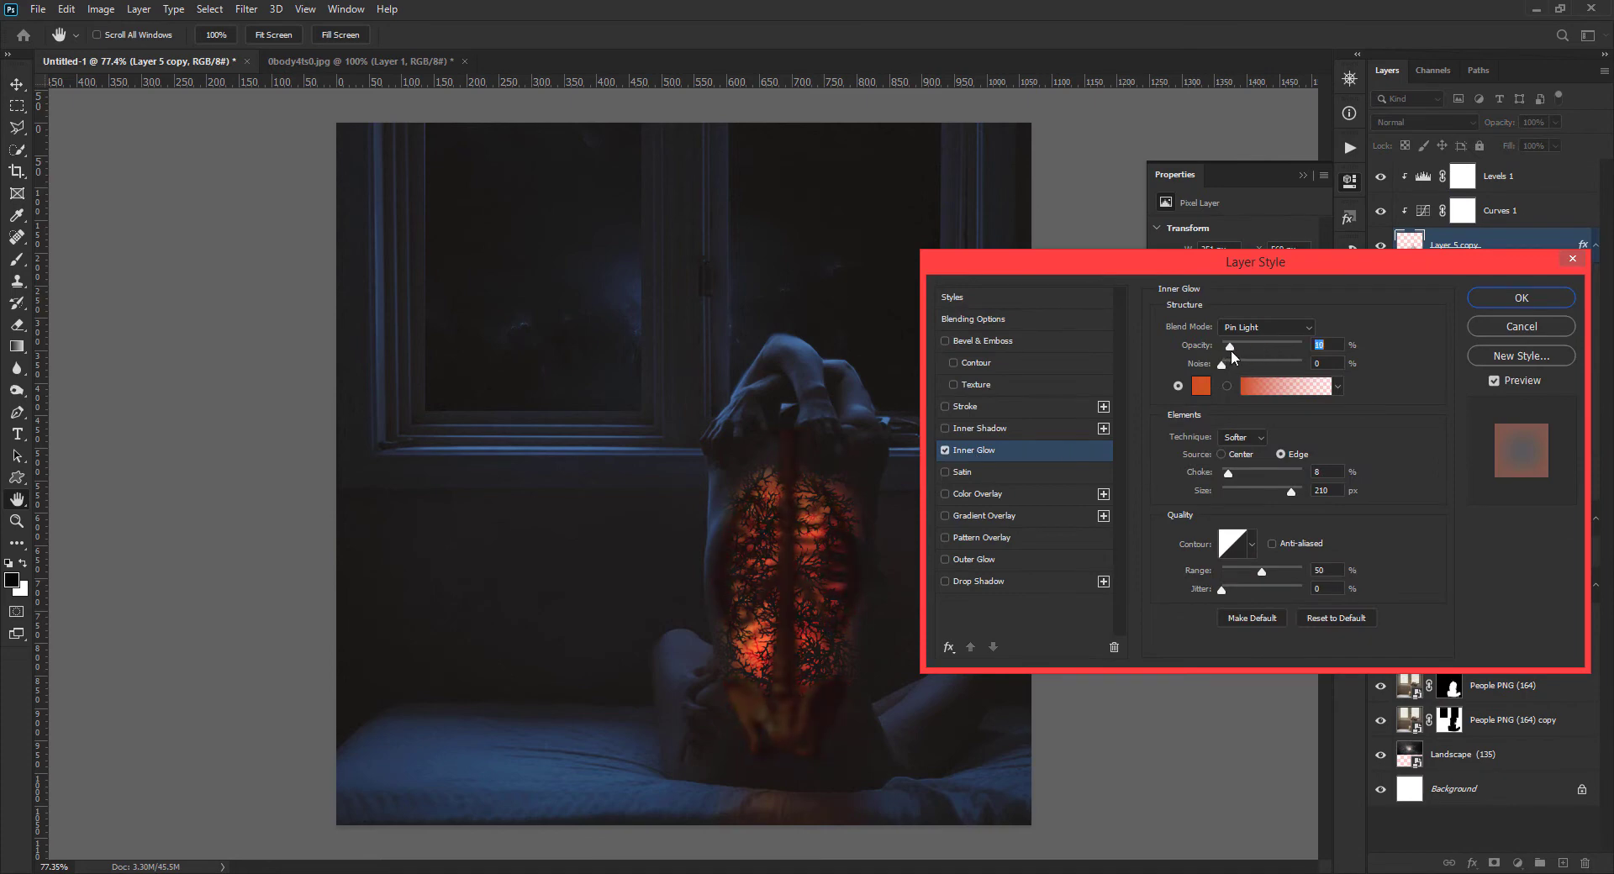
scroll(1264, 324, "down", 2)
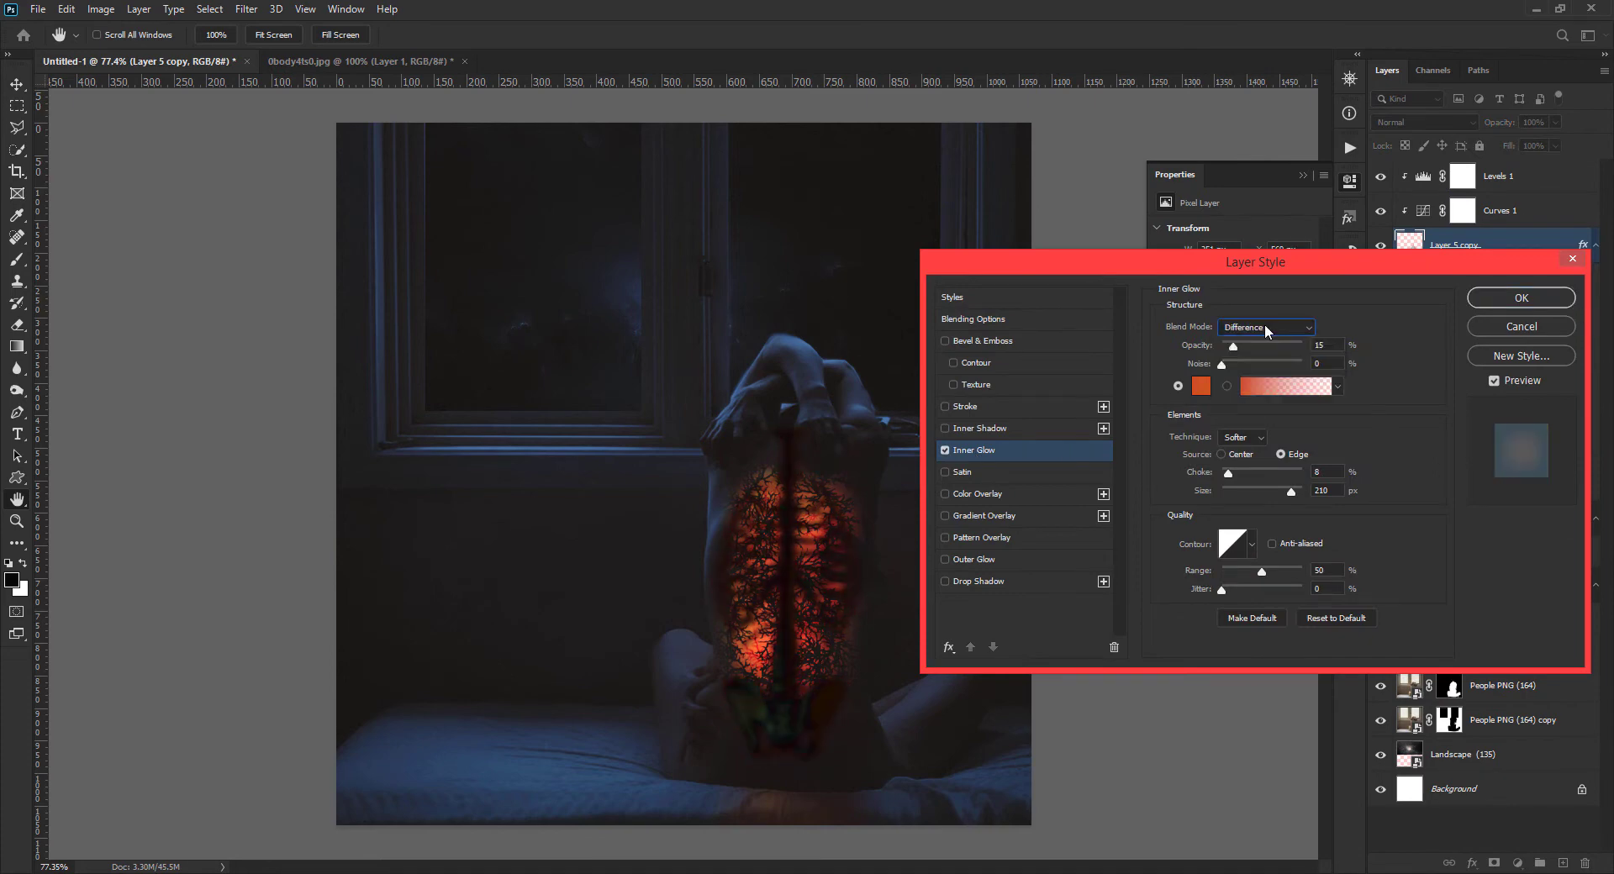
scroll(1265, 325, "up", 5)
scroll(1264, 324, "up", 2)
scroll(1264, 324, "up", 3)
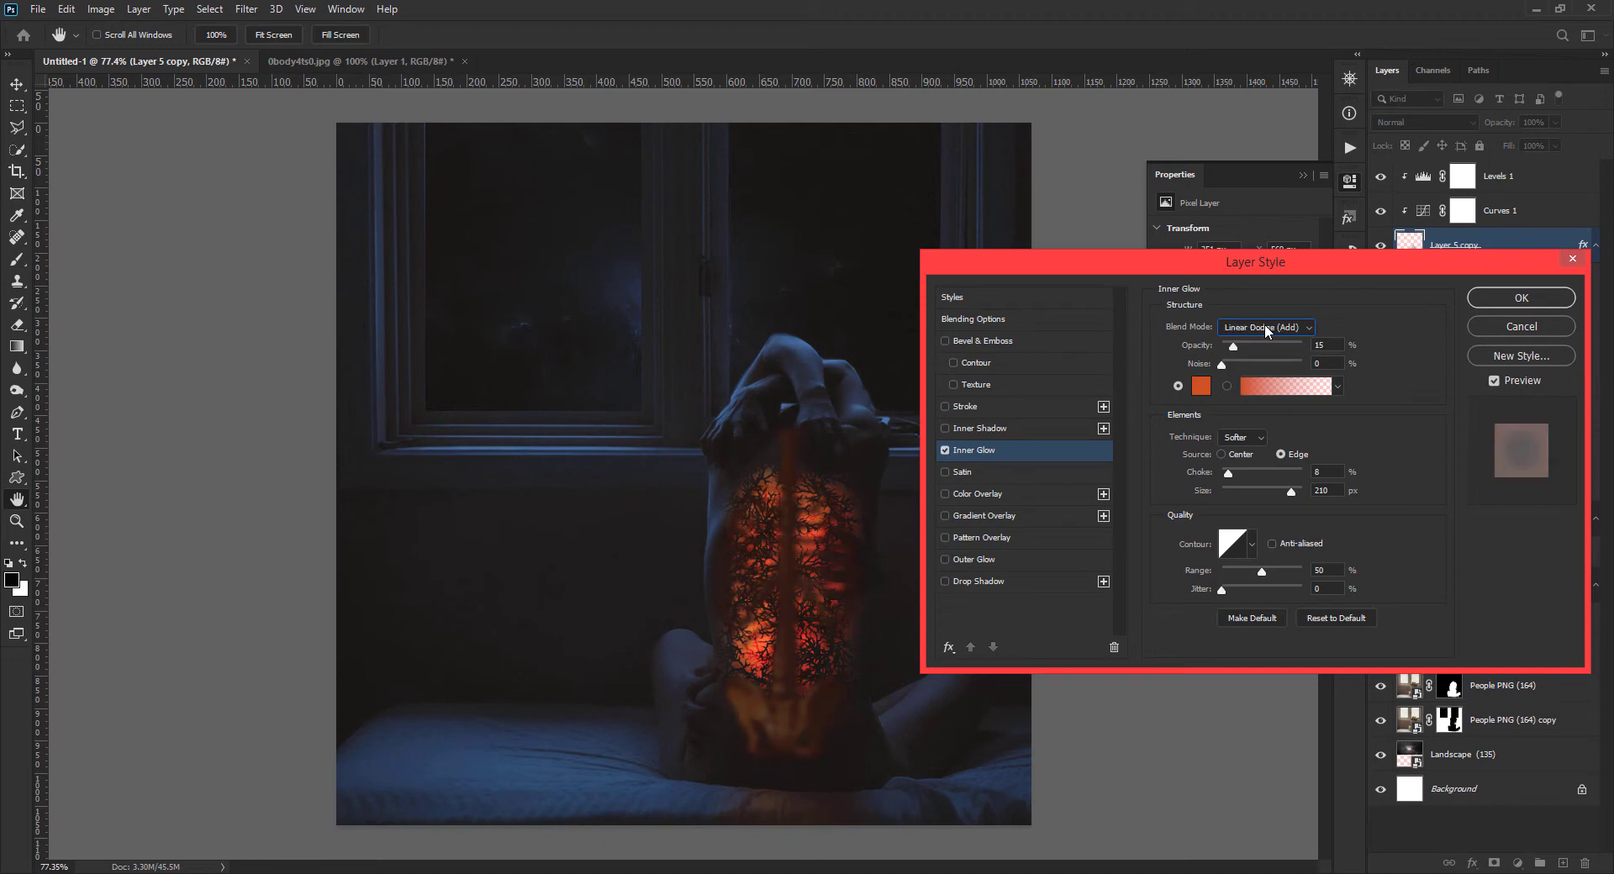
scroll(1265, 325, "up", 3)
scroll(1265, 325, "down", 1)
scroll(1264, 324, "down", 1)
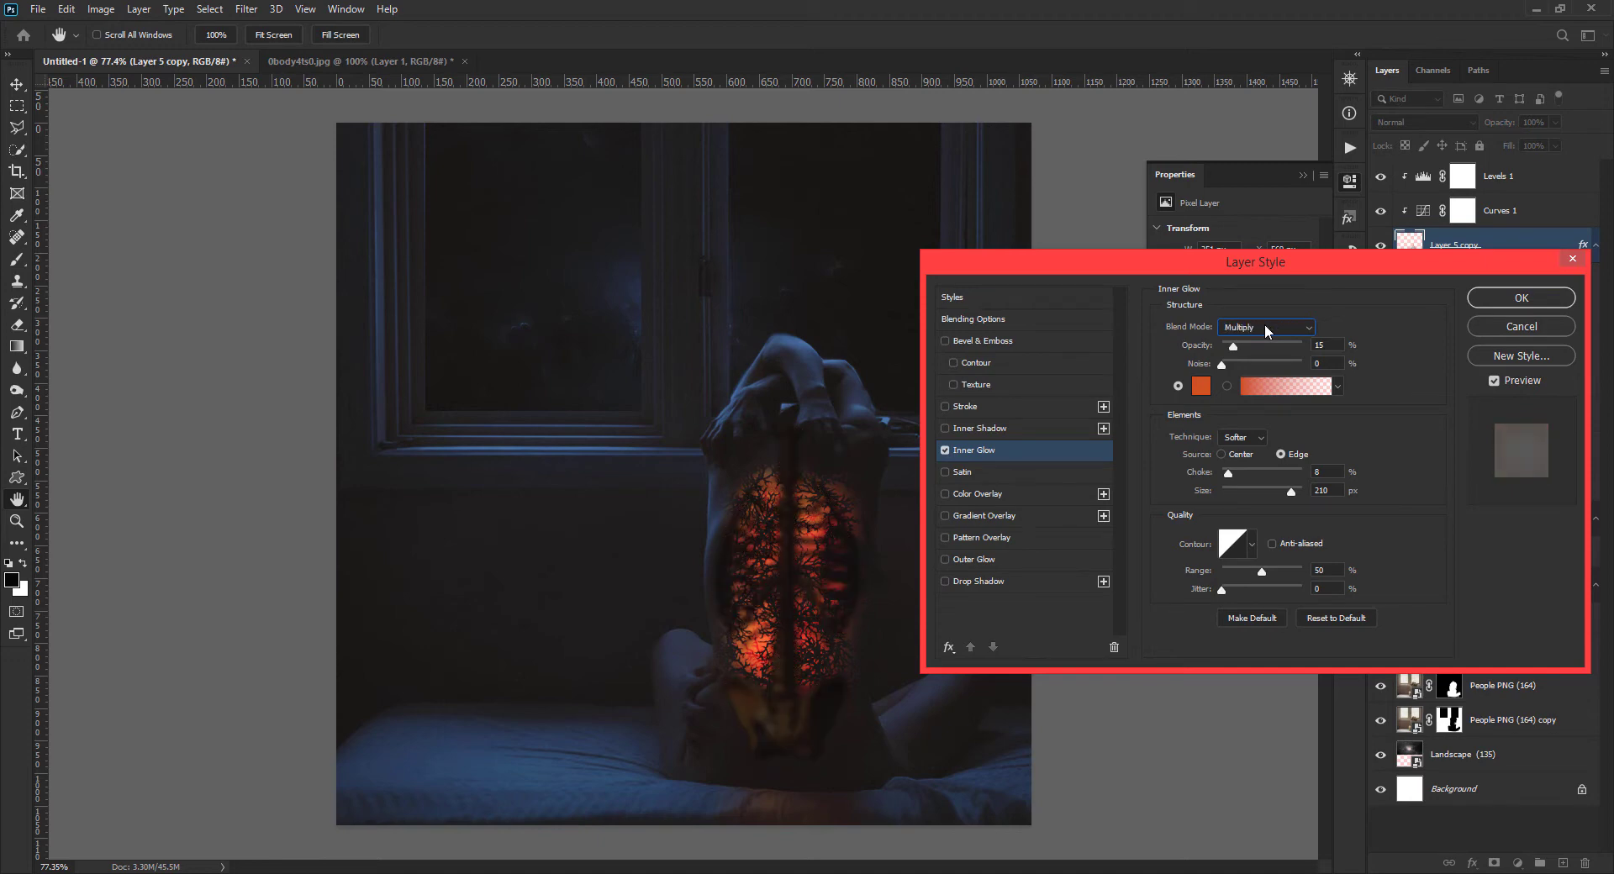
scroll(1265, 325, "down", 2)
scroll(1264, 325, "down", 1)
scroll(1264, 324, "down", 3)
scroll(1264, 325, "down", 3)
scroll(1264, 325, "down", 2)
scroll(1264, 324, "down", 2)
- Set the Inner Glow to 14% opacity, 27 px size with adjusted choke, and confirm
key("Tab")
key("Down")
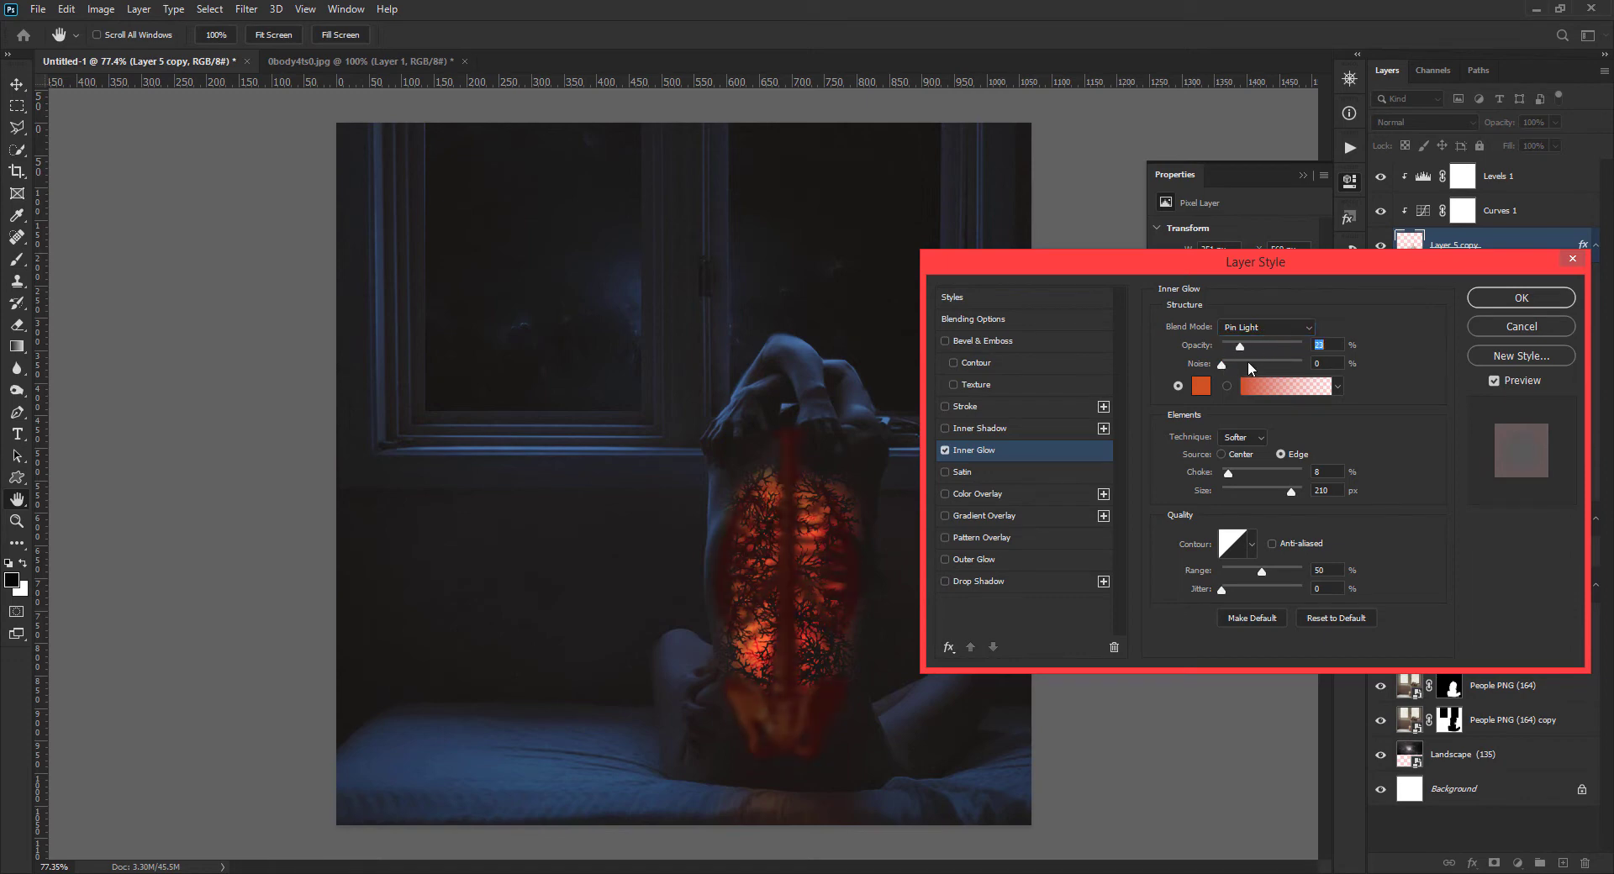
key("Up")
key("Up")
key("Up")
left_click(1229, 469)
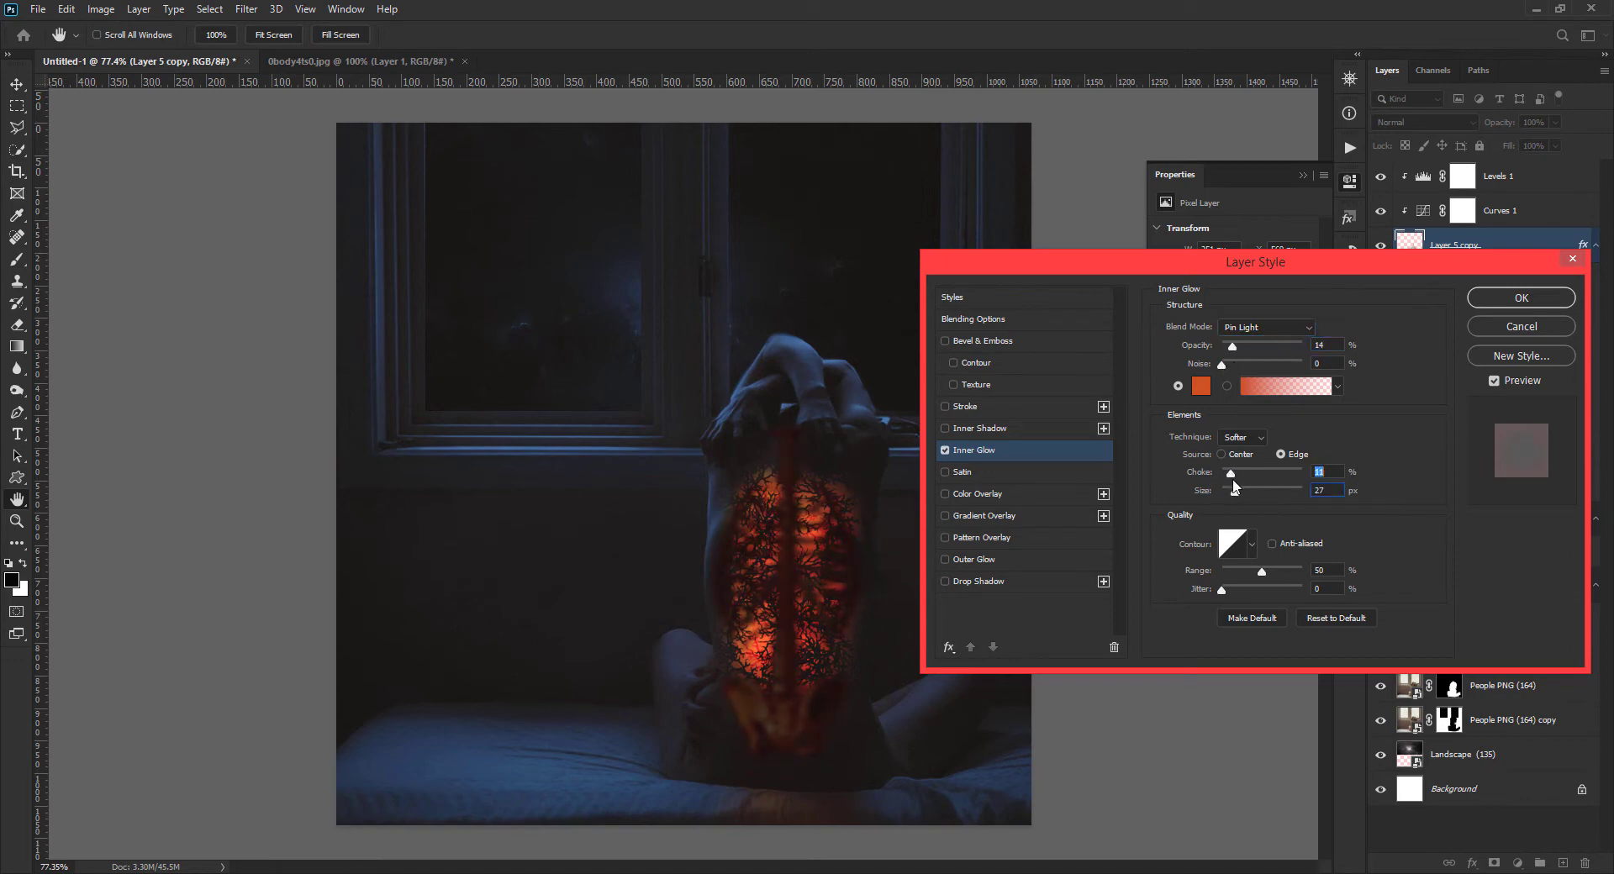
left_click(1517, 328)
- Pull Curves 1's lower point down slightly, then hide Levels 1 and Curves 1
key("alt+bracketright")
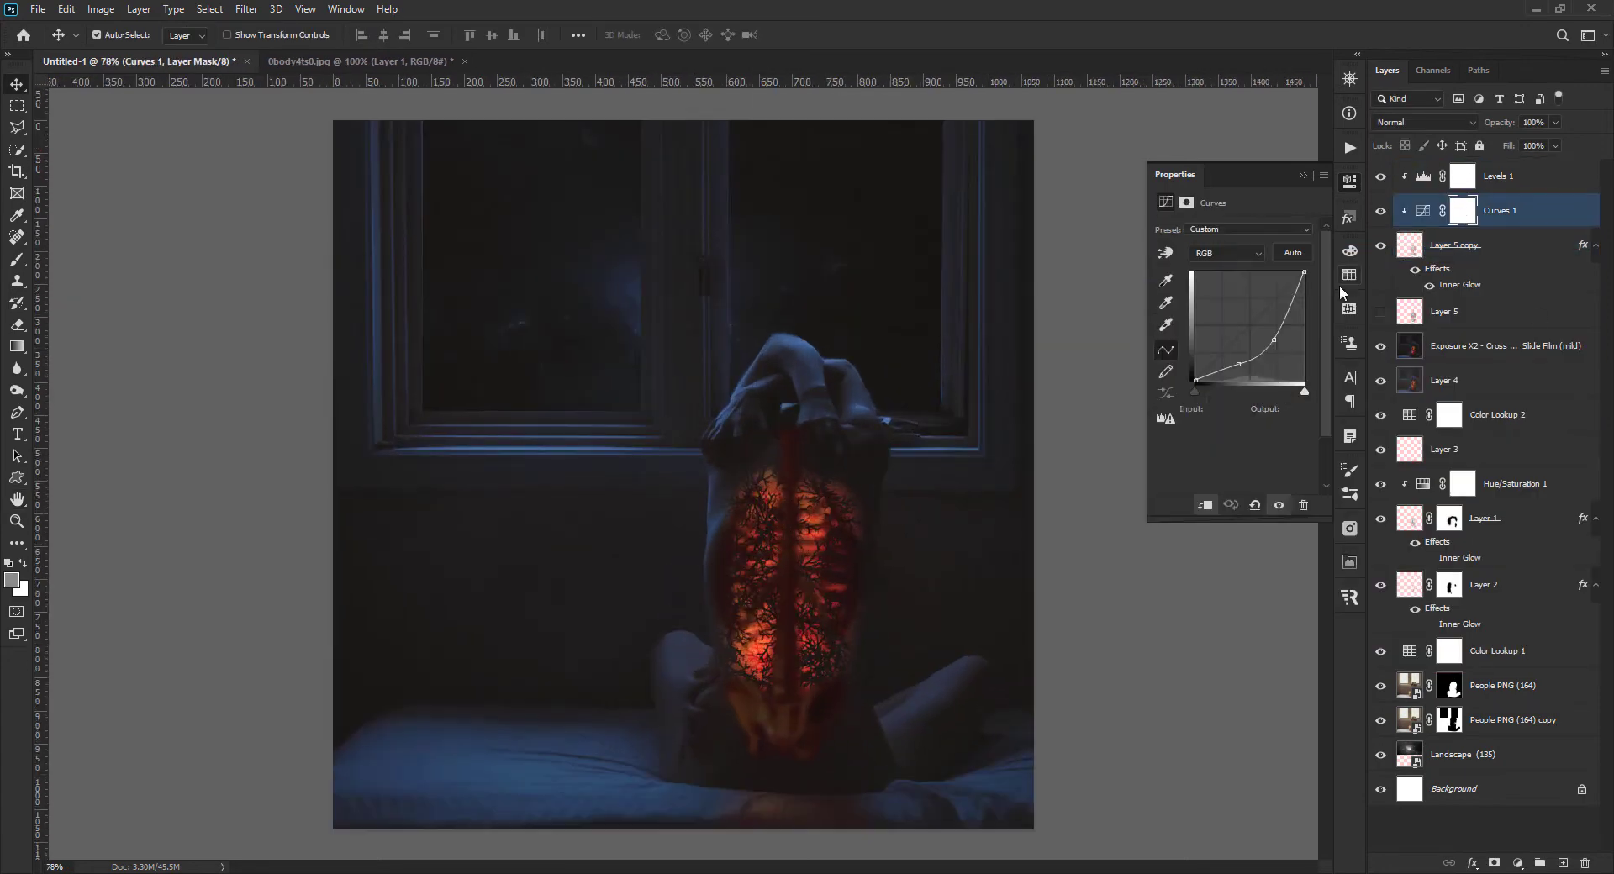
left_click_drag(1239, 364, 1269, 381)
scroll(775, 571, "down", 2)
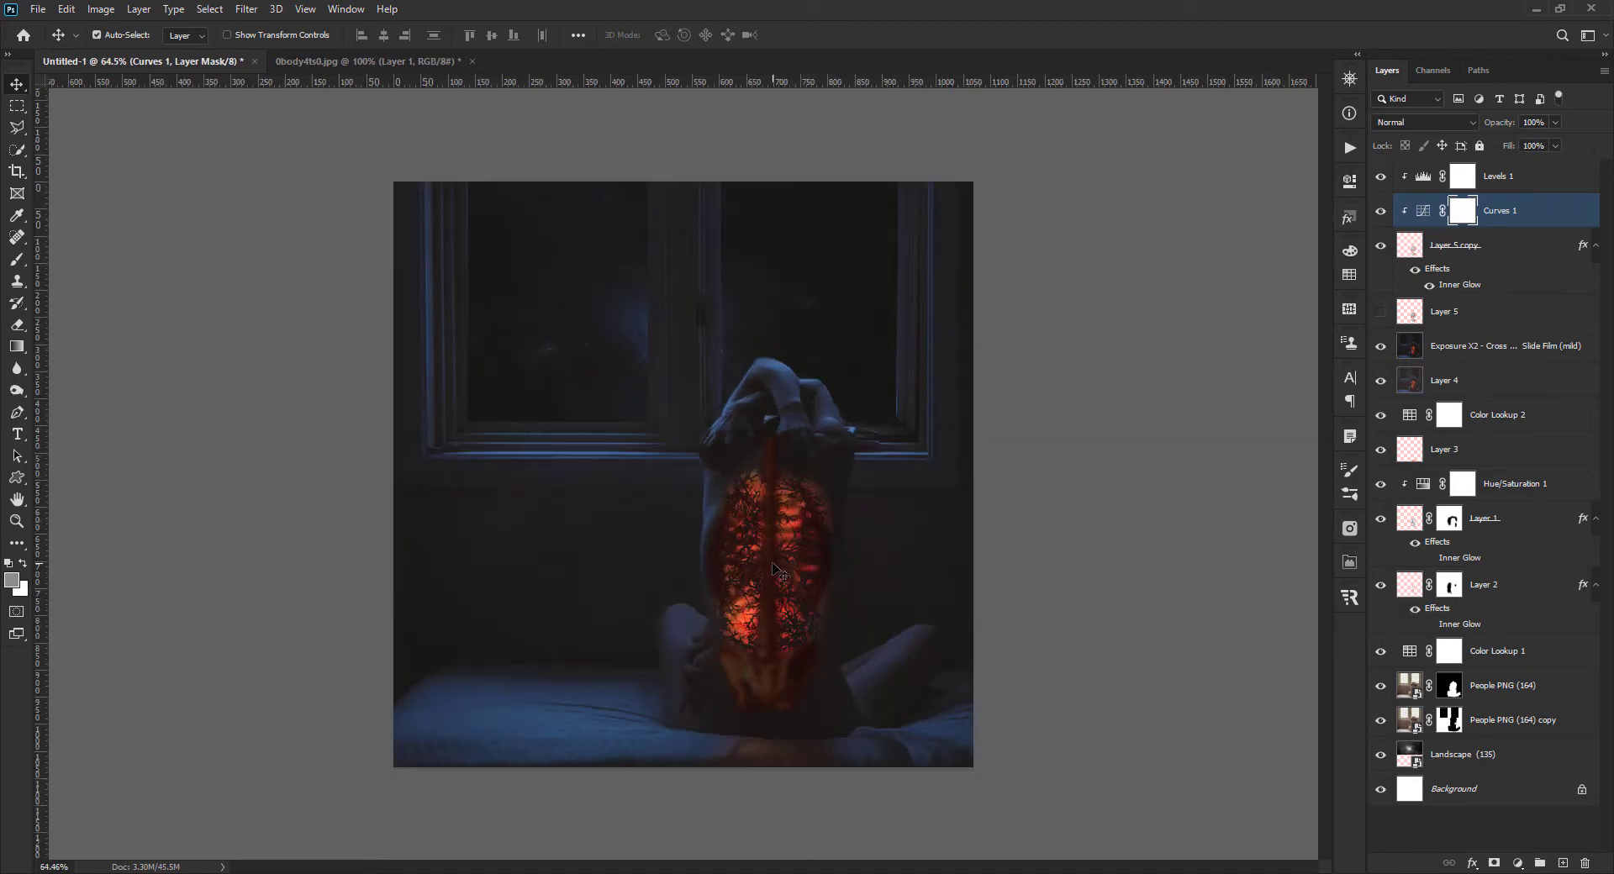
left_click(1381, 176)
left_click(1381, 211)
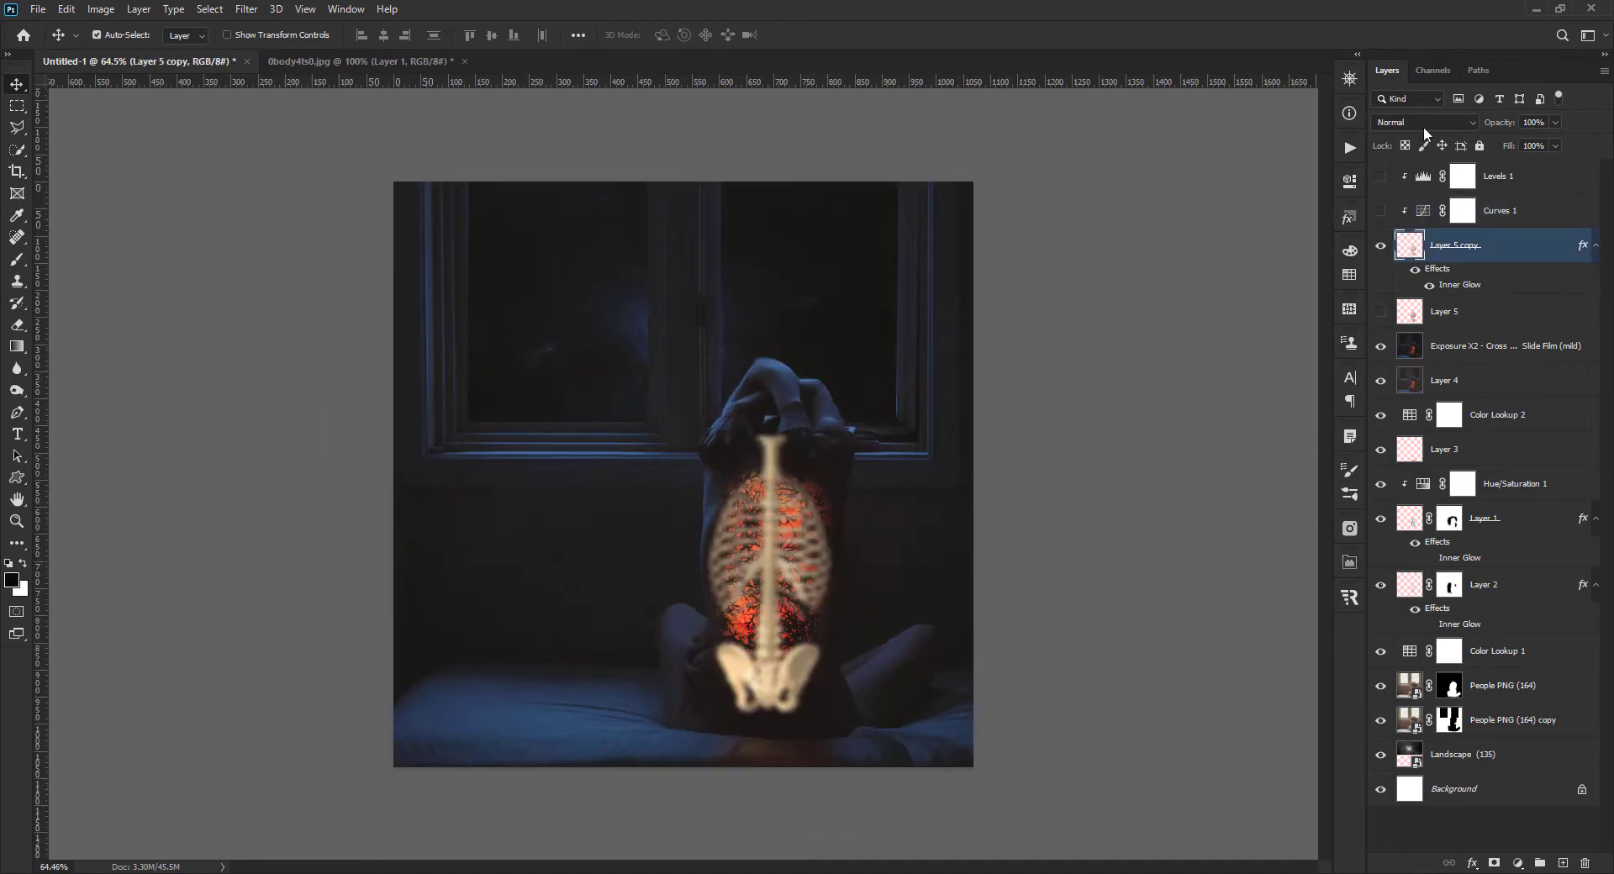
- Add a layer mask to Layer 5 copy and paint black over the spine's top
key("b")
left_click(1494, 863)
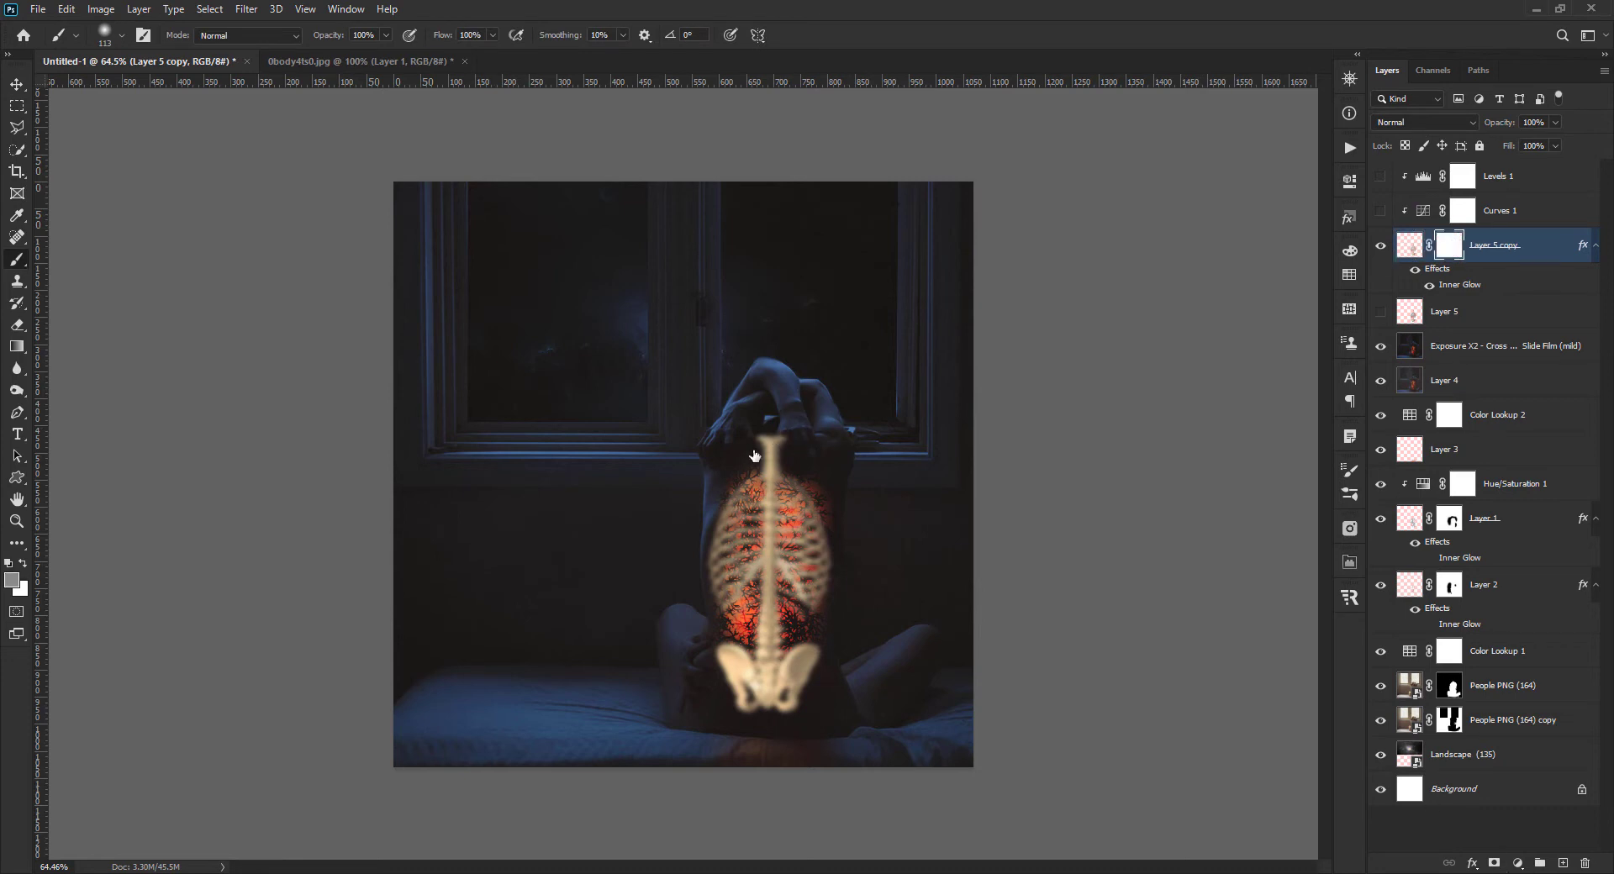
key("bracketleft")
key("bracketleft")
key("bracketleft")
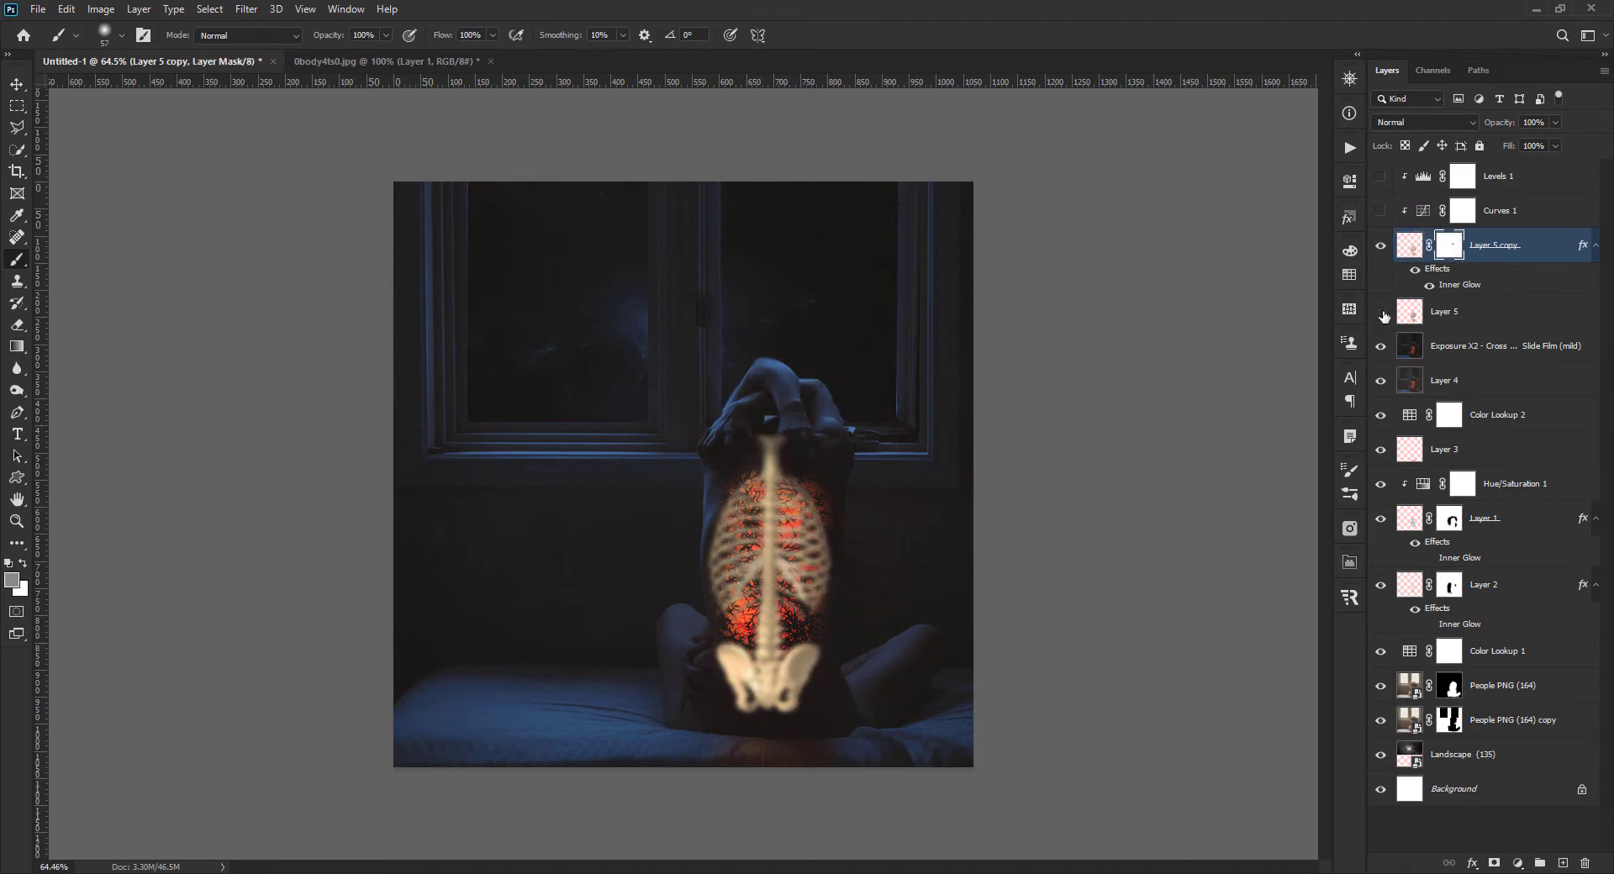
key("x")
left_click(781, 447)
- Compare with Curves 1 visible, then delete the Curves 1 adjustment layer
left_click(1380, 211)
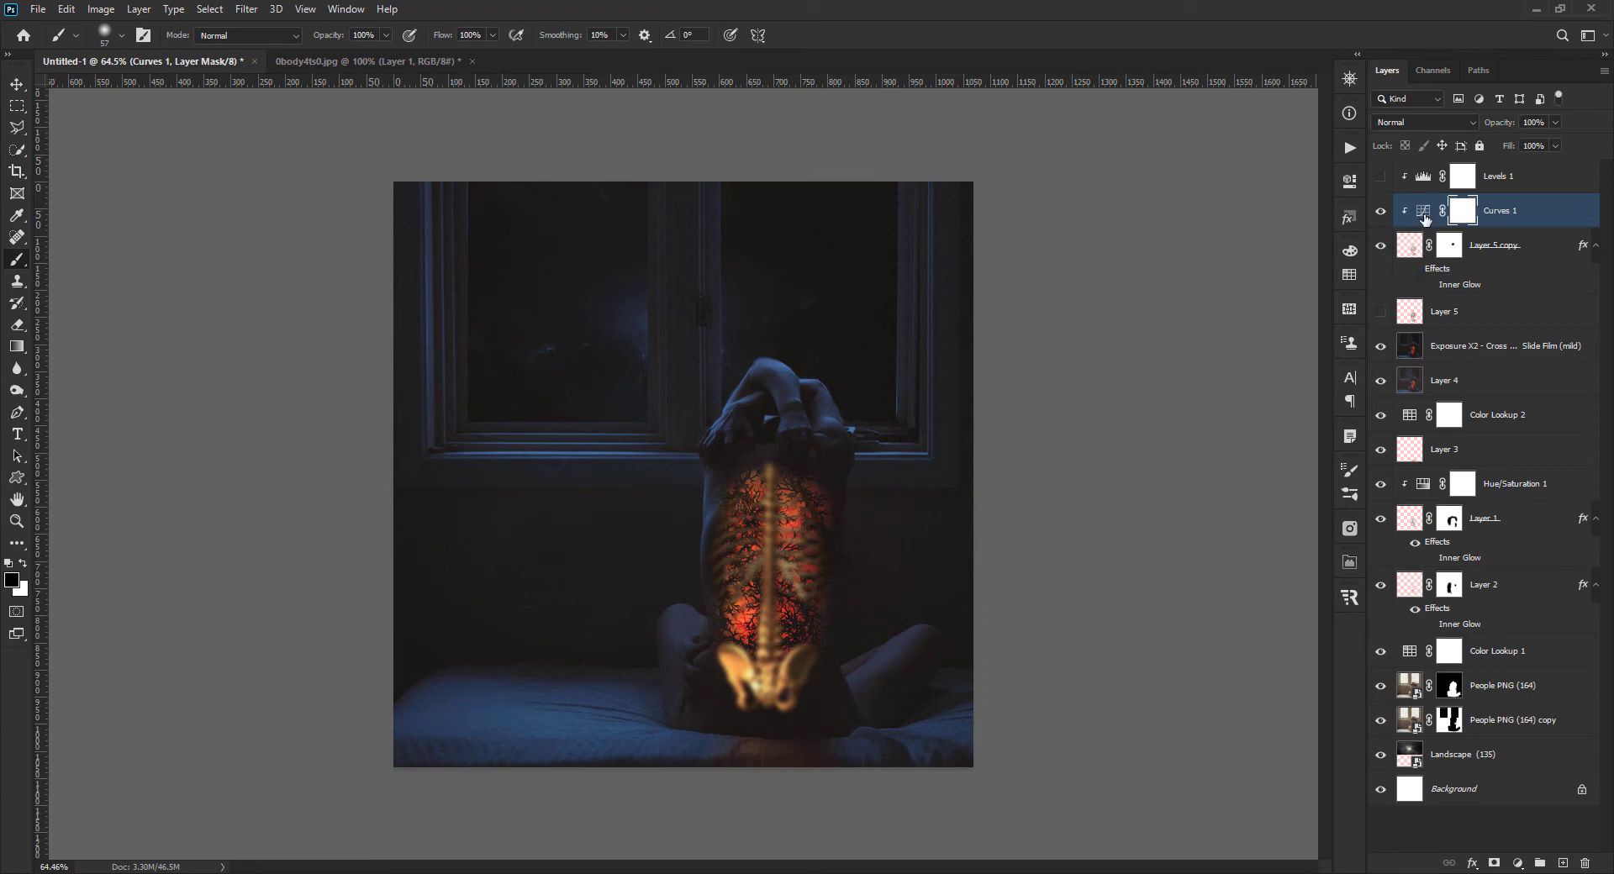
left_click(1380, 211)
key("Delete")
- Show Levels 1 with midtones 0.45 and output white 34, and reopen Layer 5 copy's Inner Glow
left_click(1423, 178)
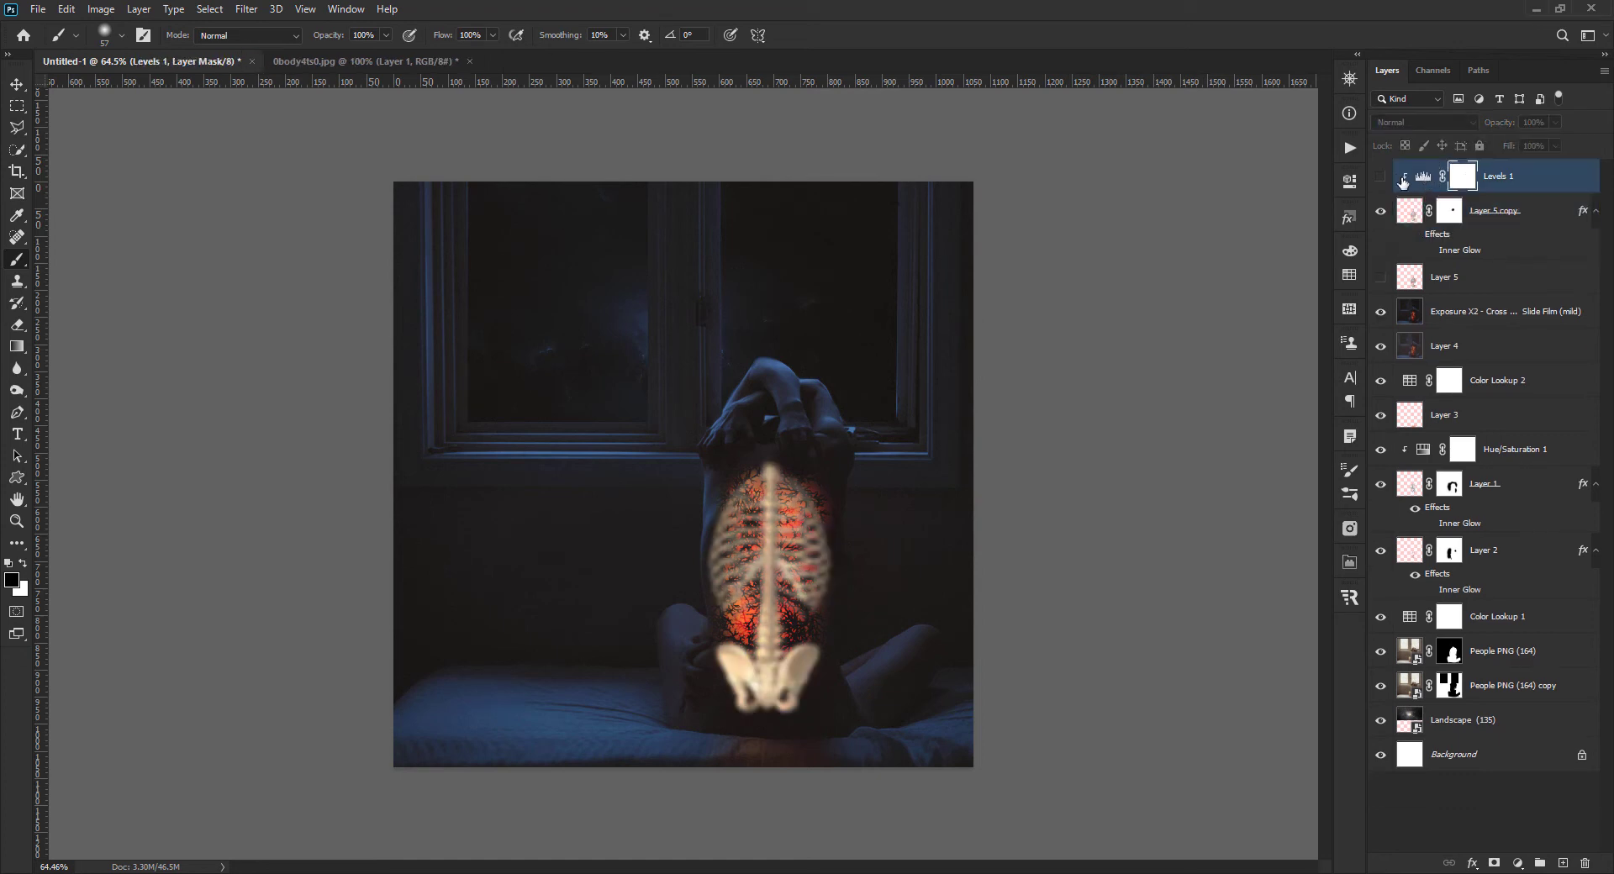
double_click(1423, 176)
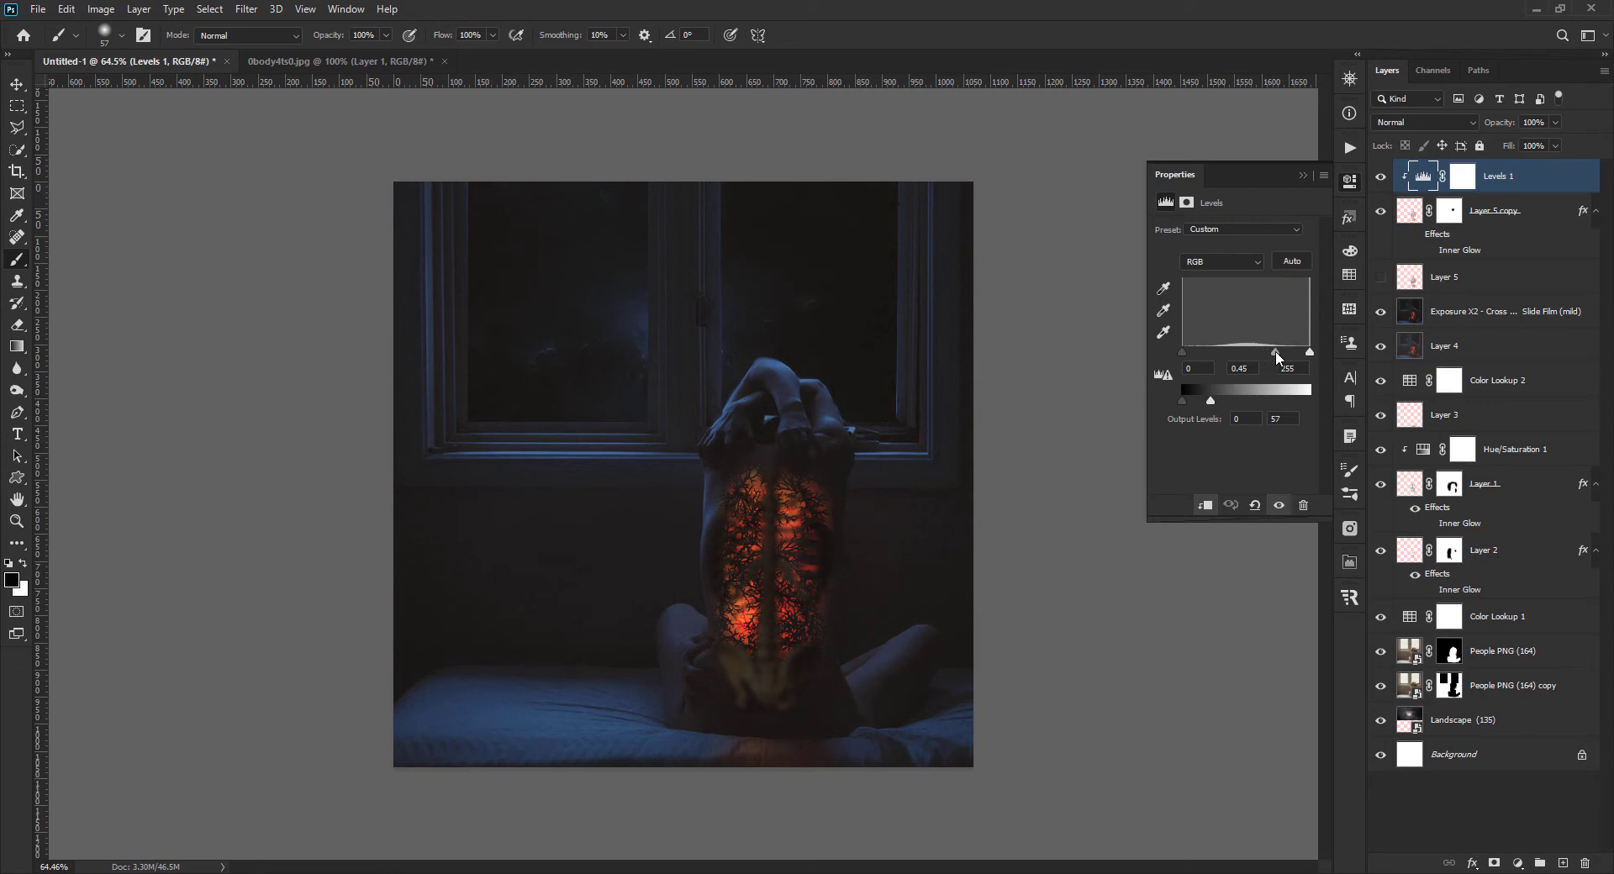
left_click_drag(1270, 352, 1275, 352)
left_click_drag(1211, 401, 1198, 401)
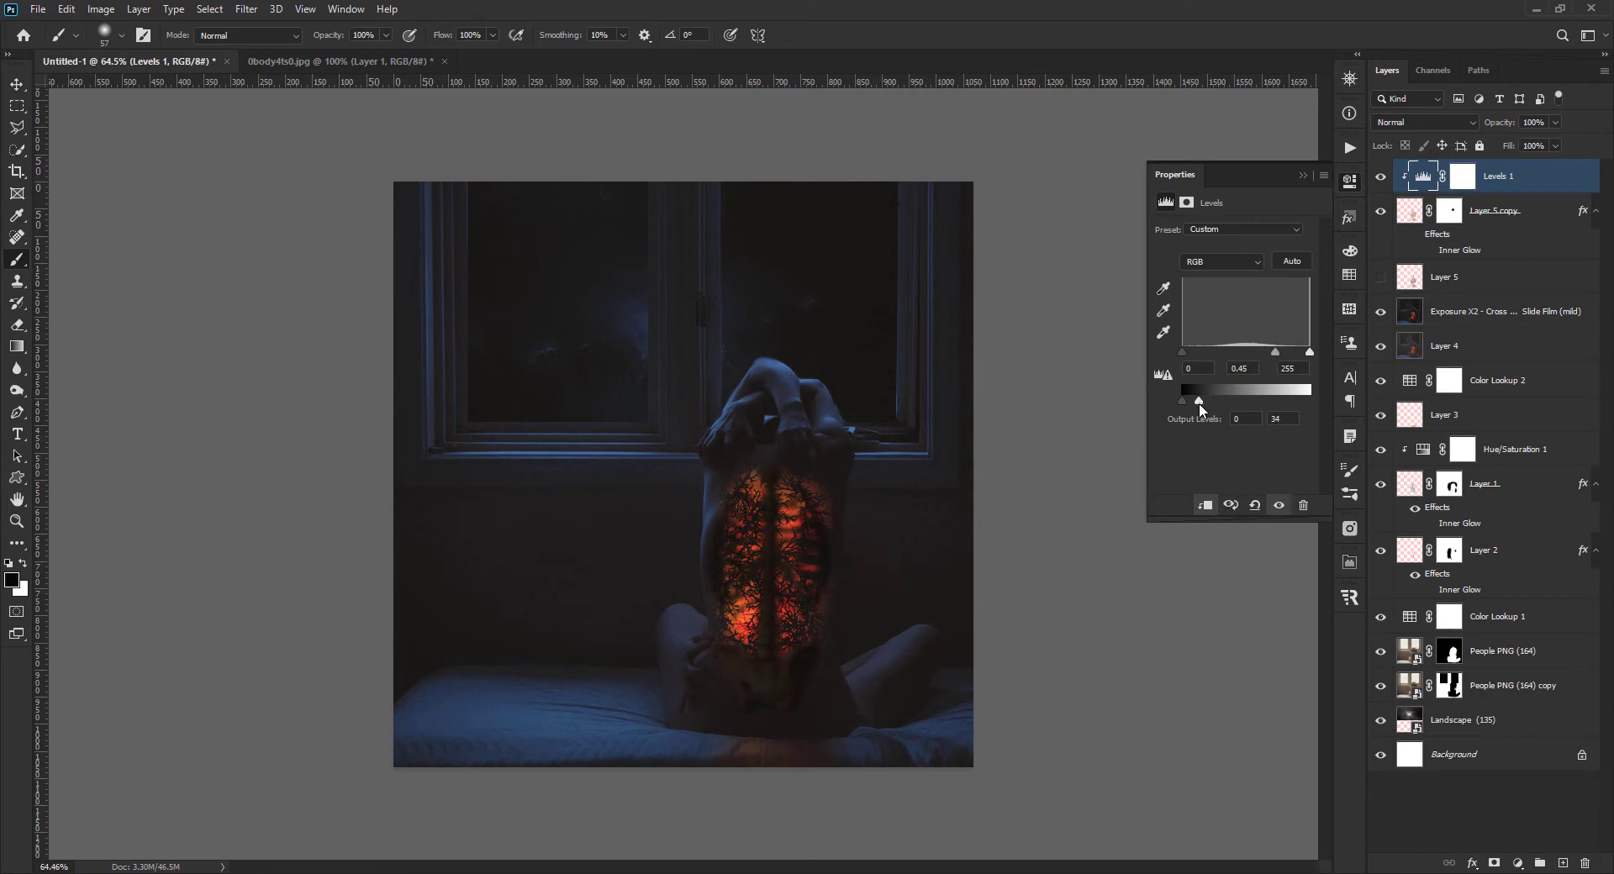
left_click_drag(1275, 352, 1264, 351)
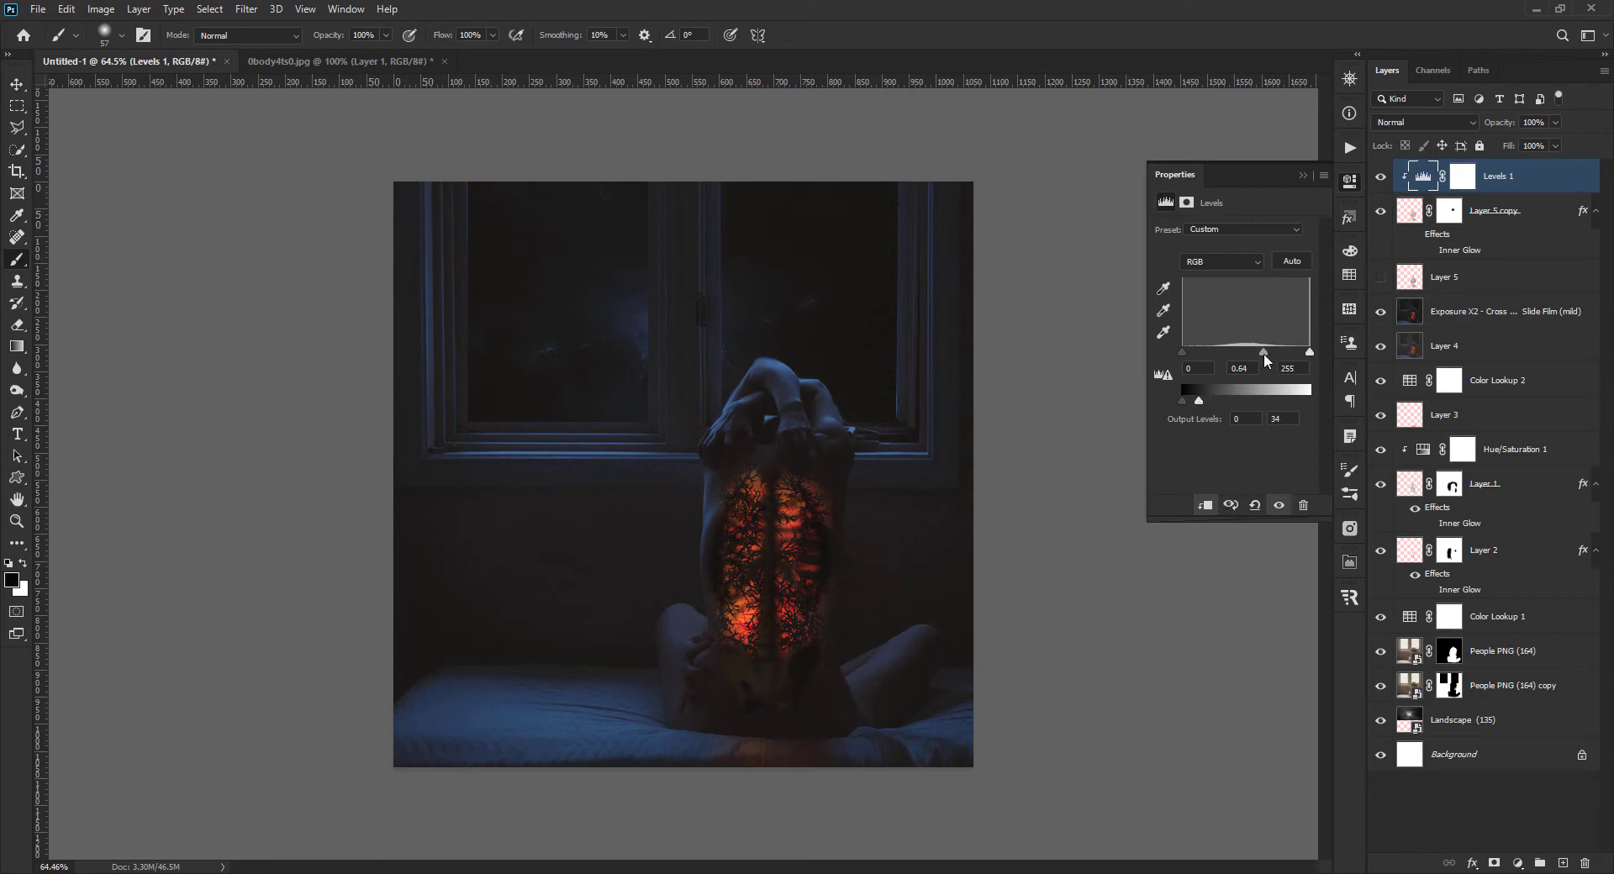
left_click(1421, 257)
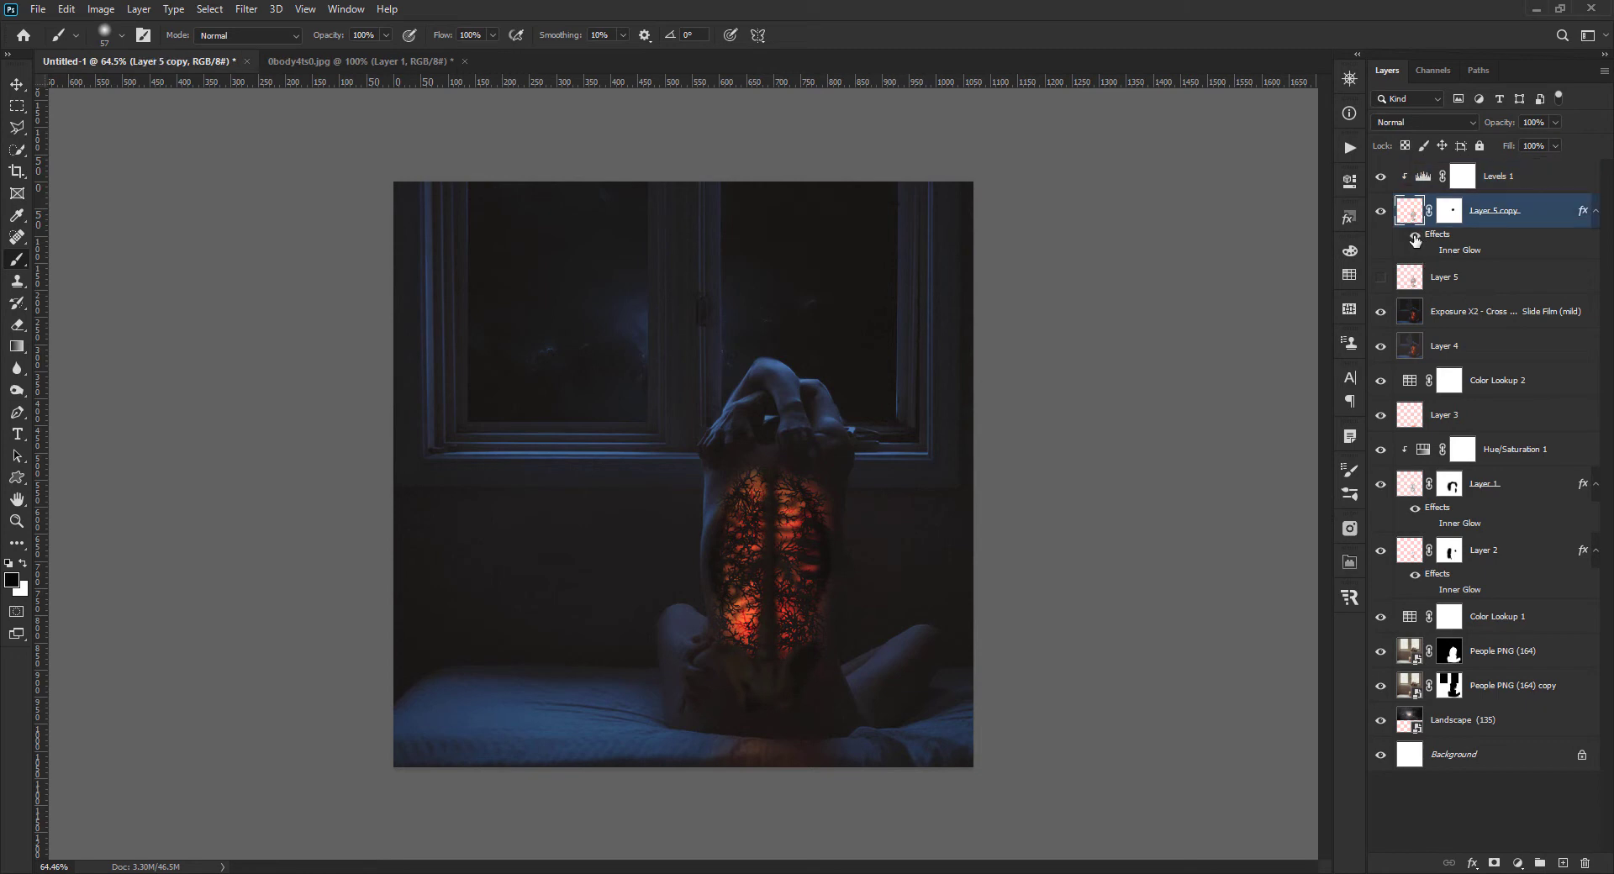
double_click(1454, 250)
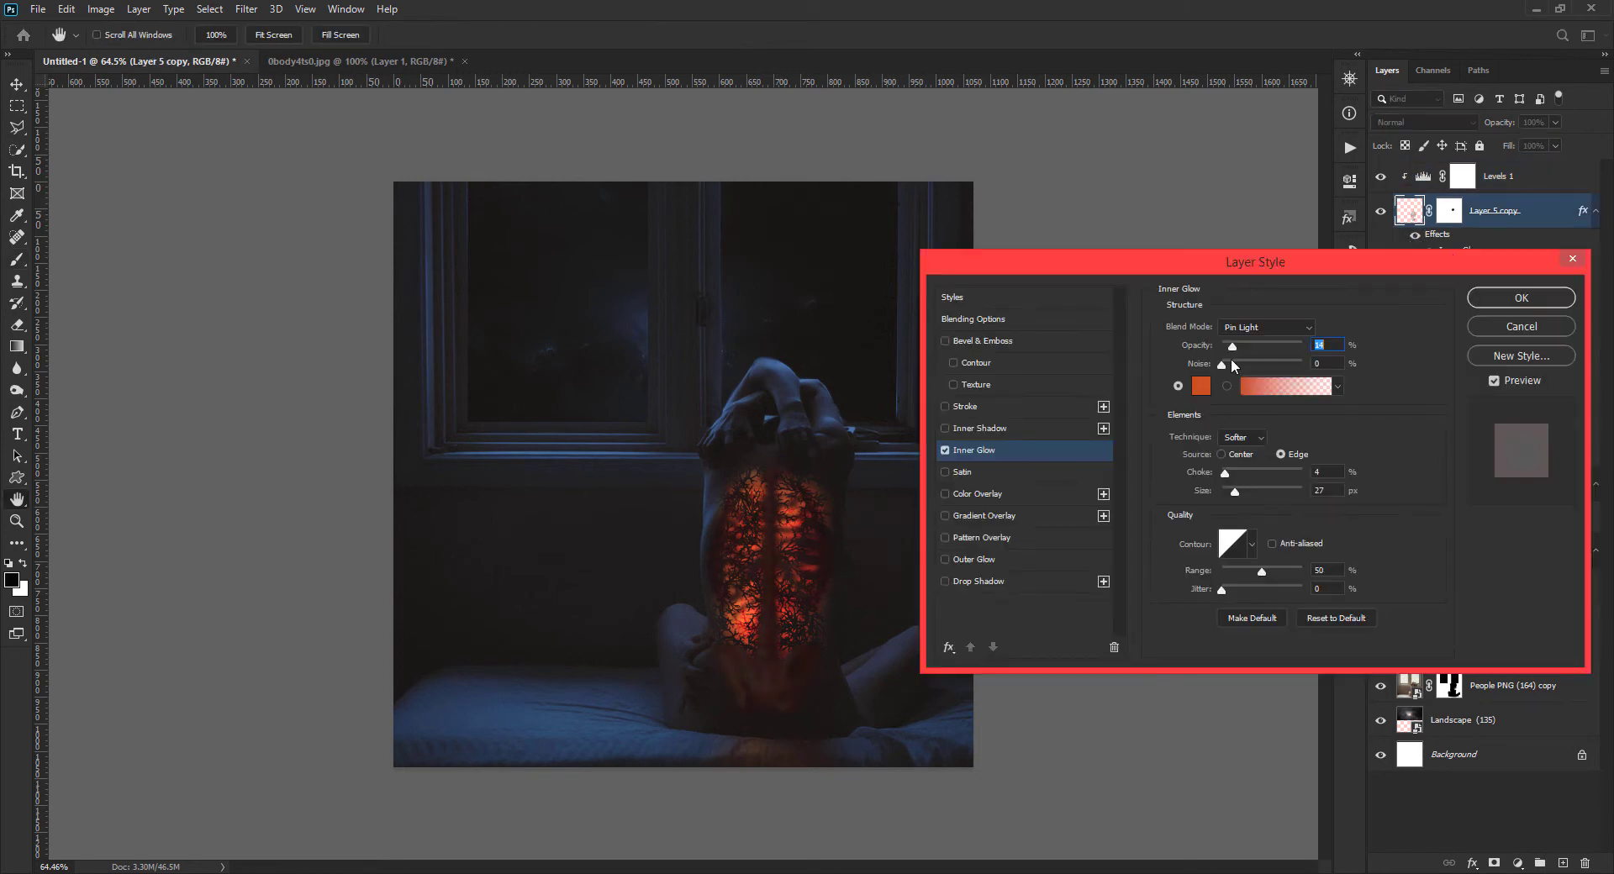
- Apply the inner glow and inspect the result, toggling the selection outline off and on
left_click(1522, 297)
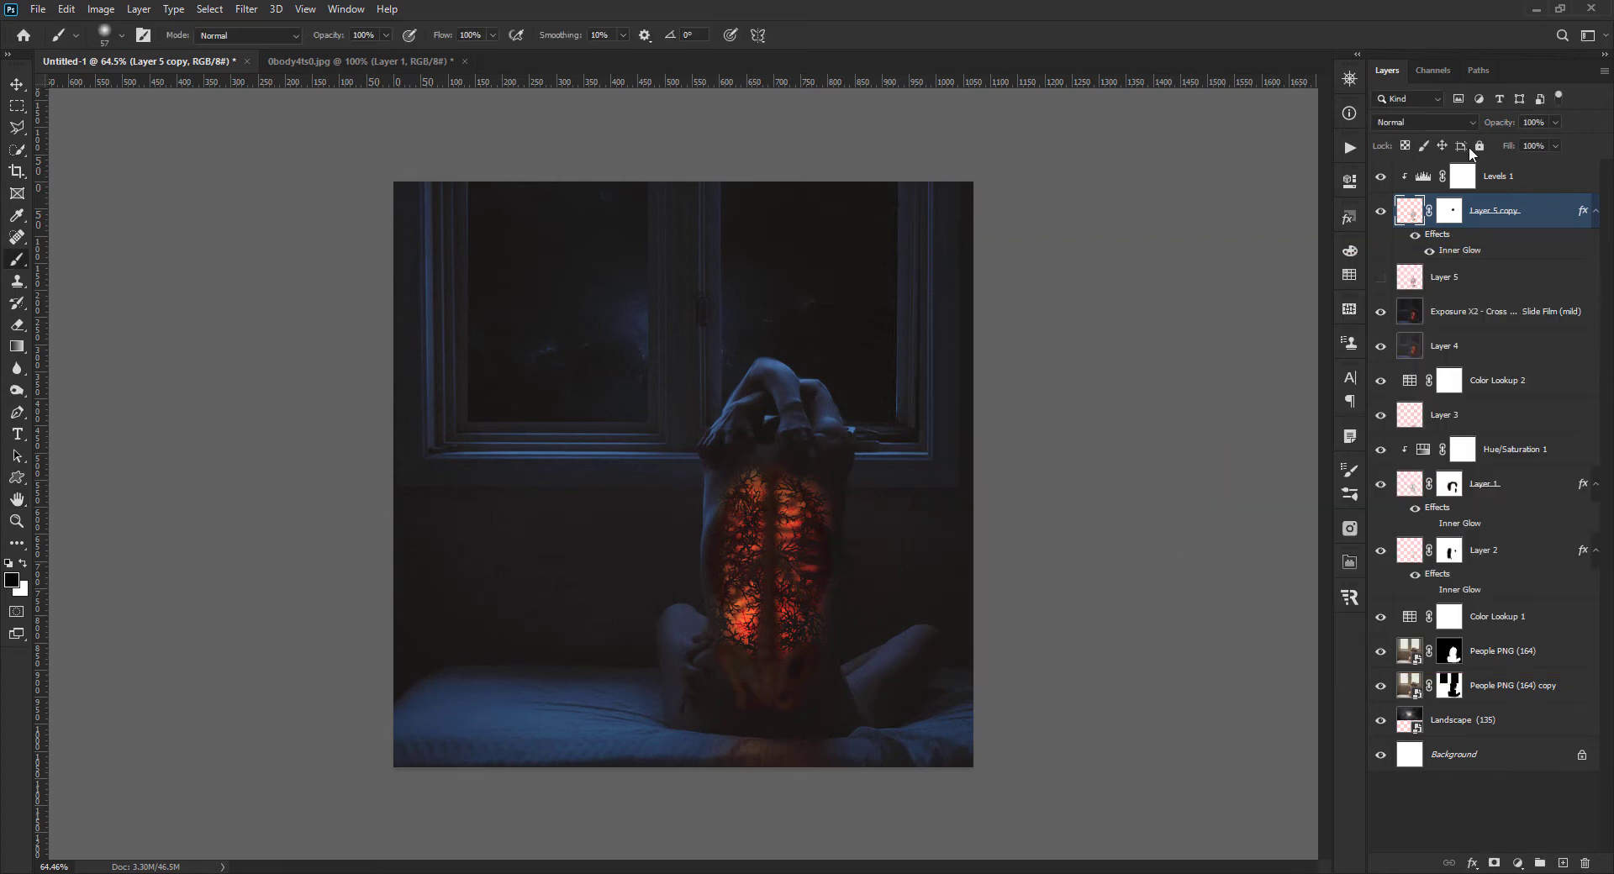
scroll(922, 547, "up", 3)
scroll(922, 548, "up", 1)
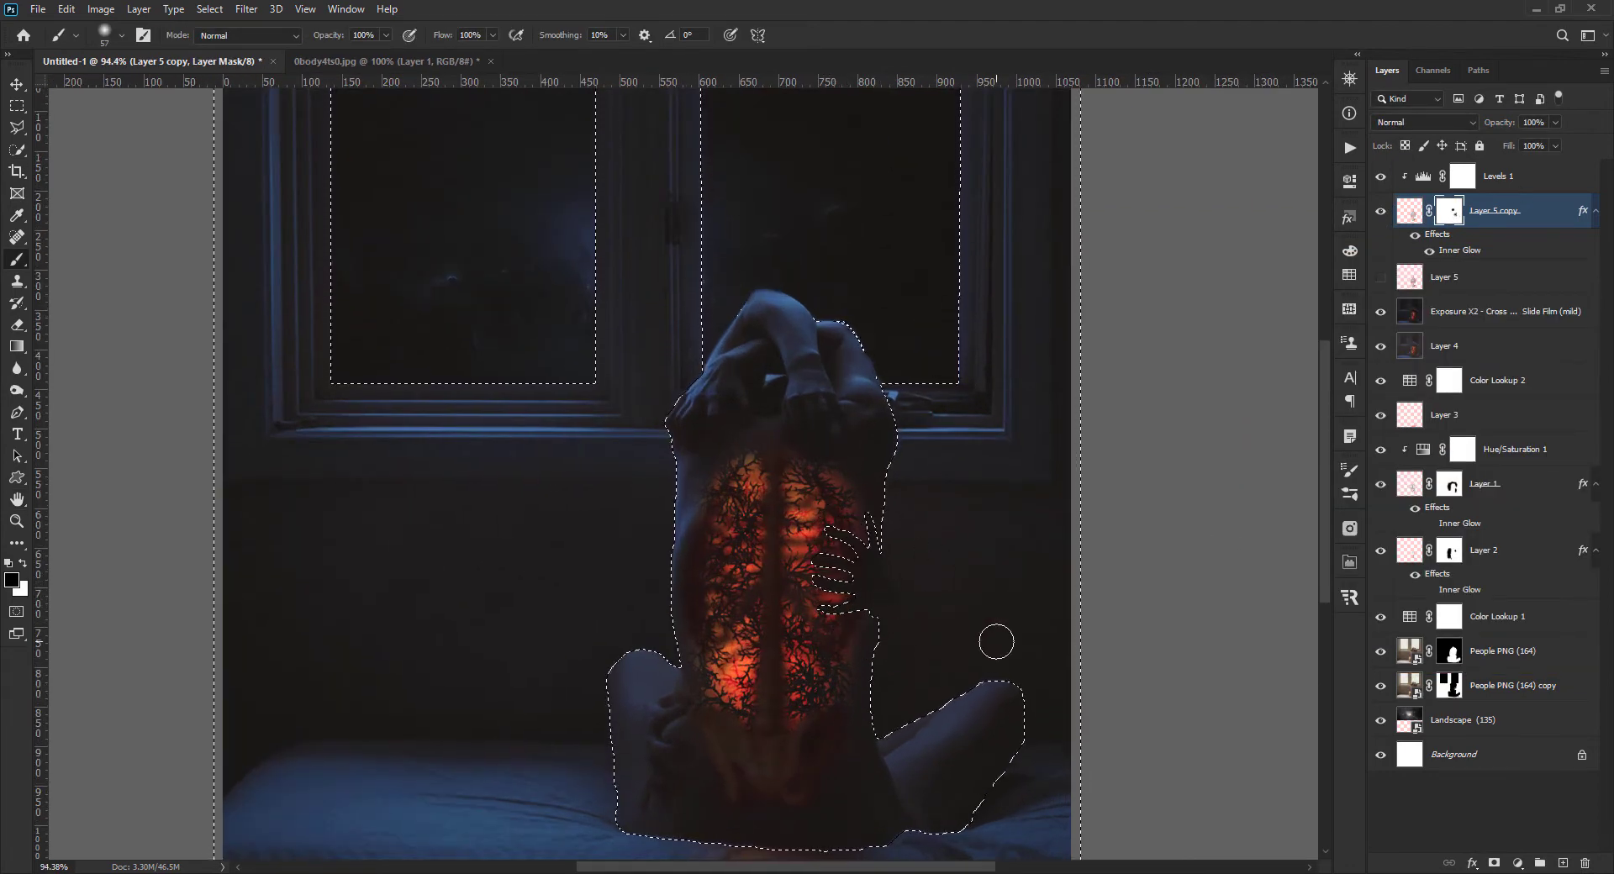
key("ctrl+d")
scroll(845, 599, "down", 2)
scroll(845, 598, "up", 2)
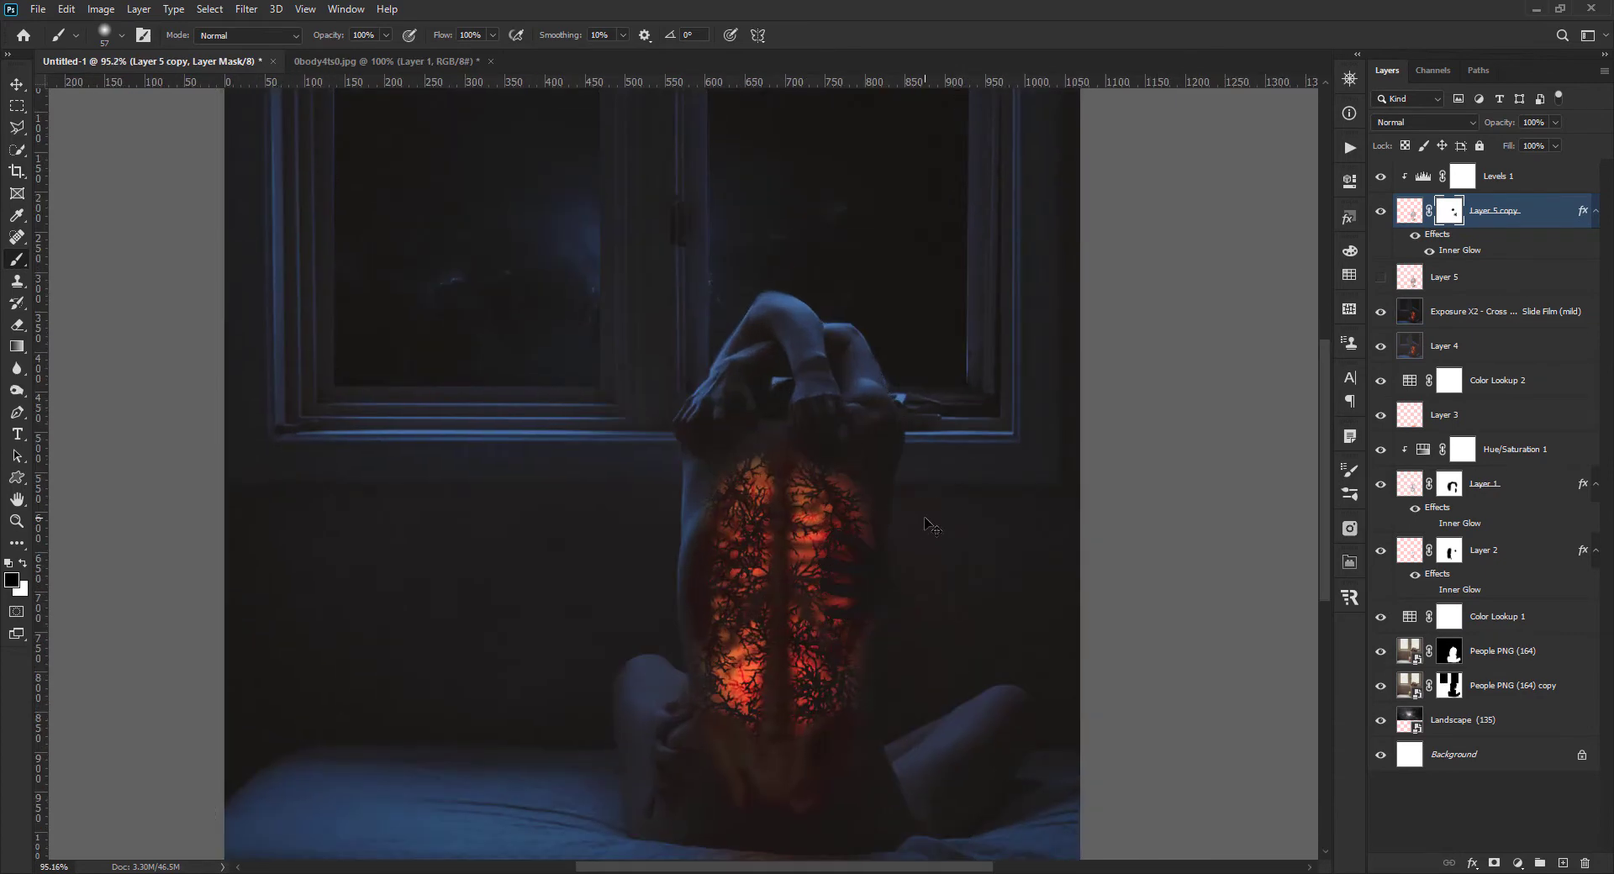
scroll(908, 523, "down", 3)
scroll(893, 522, "up", 3)
key("ctrl+shift+d")
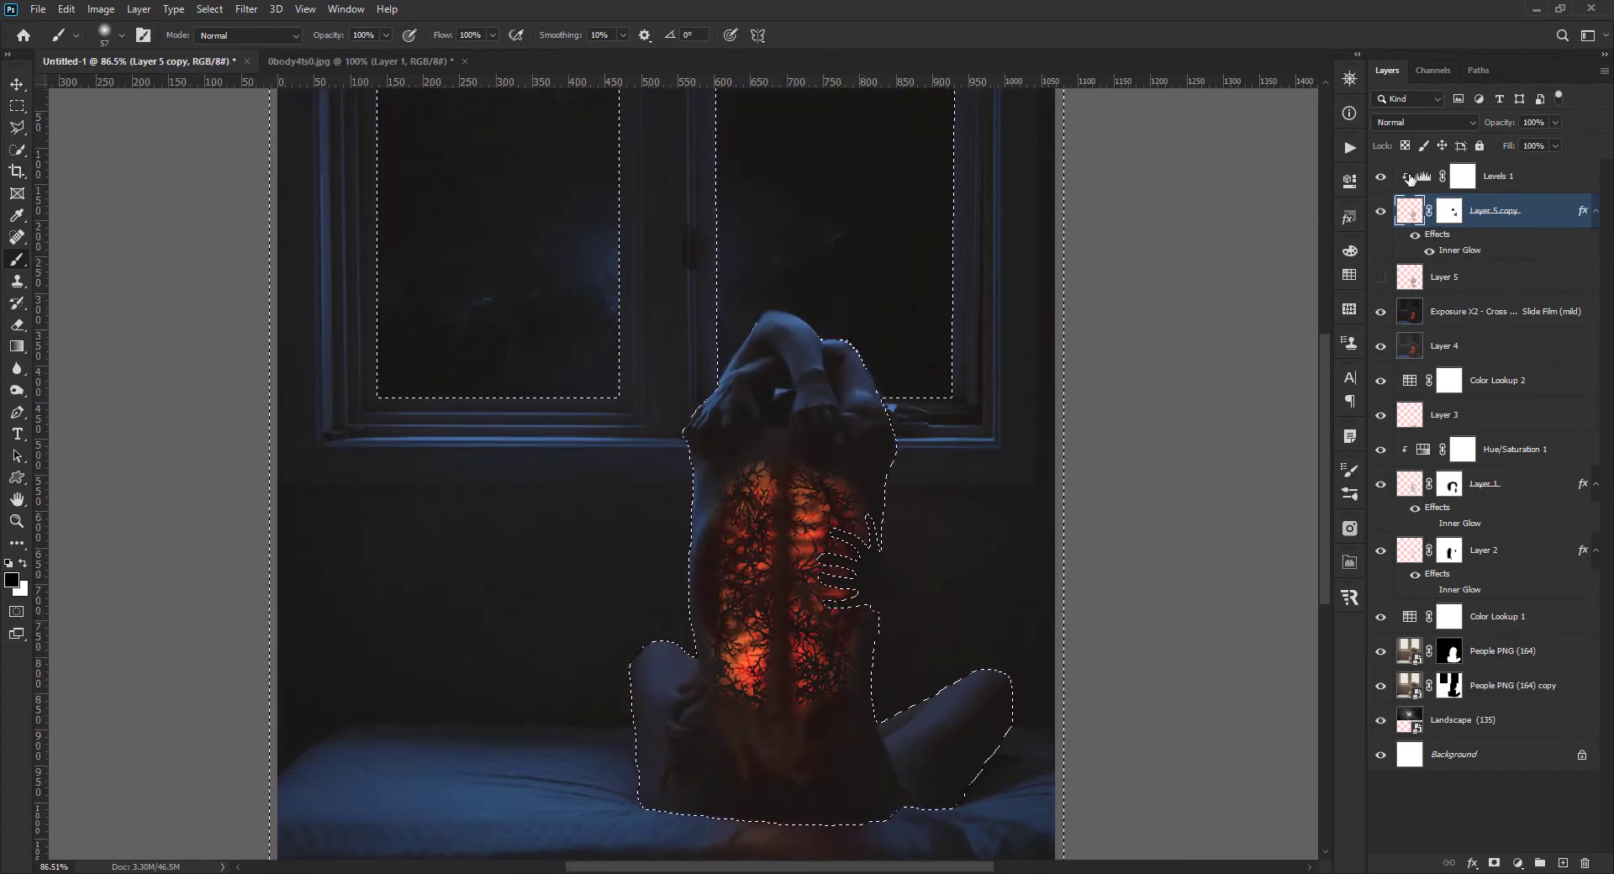
scroll(876, 607, "up", 1)
scroll(768, 456, "up", 3)
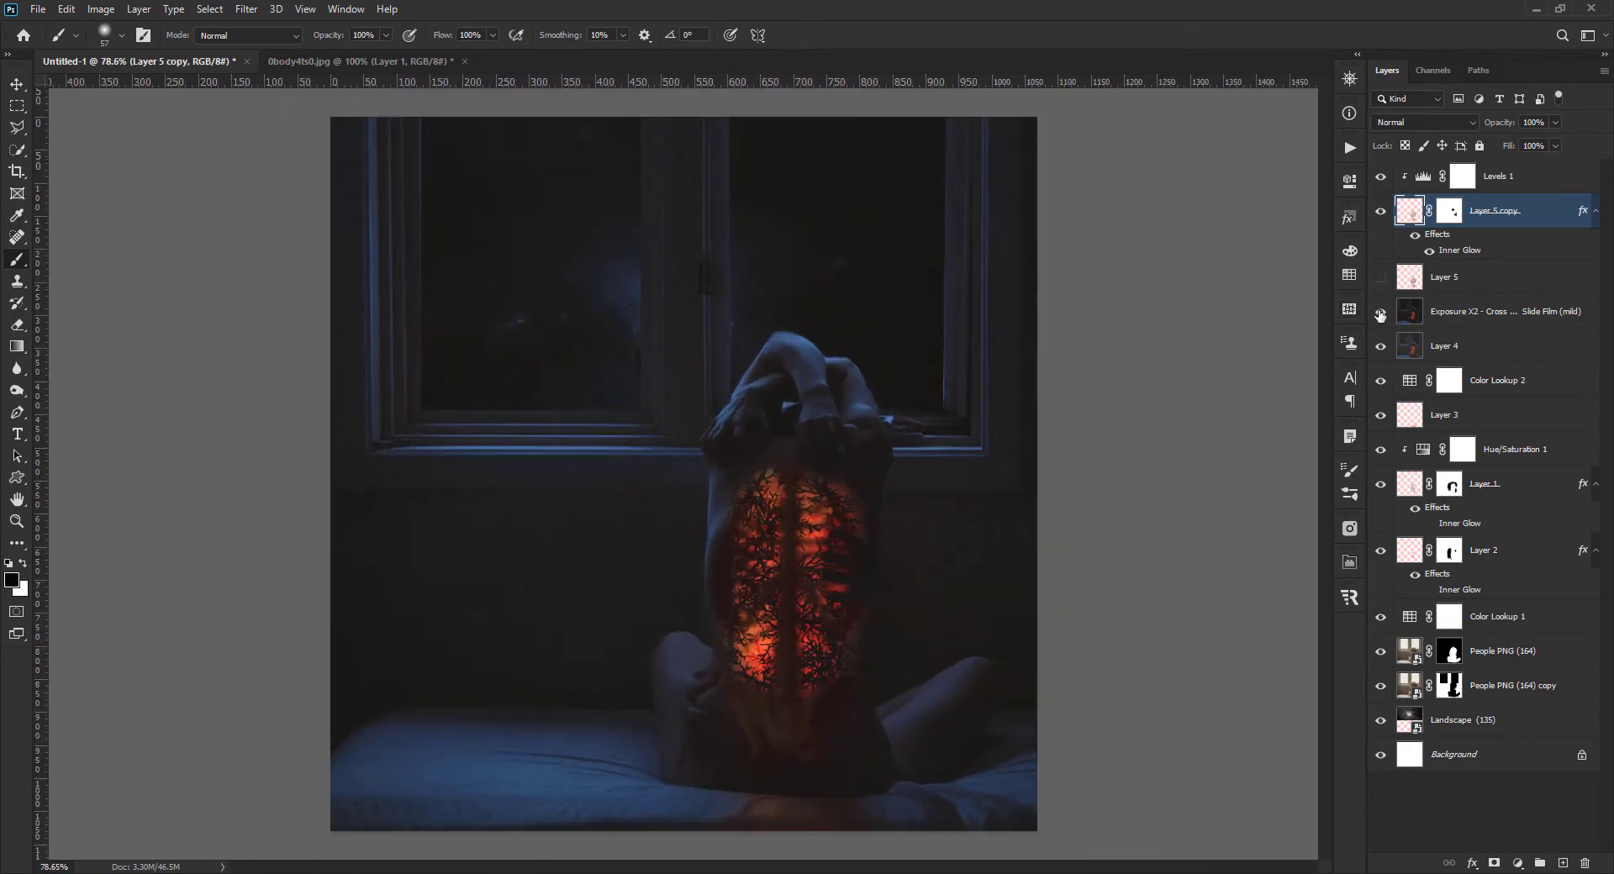
- Paint Layer 5 copy's mask in black and white to fade the glow around the lower torso
left_click(1449, 210)
scroll(782, 580, "up", 1)
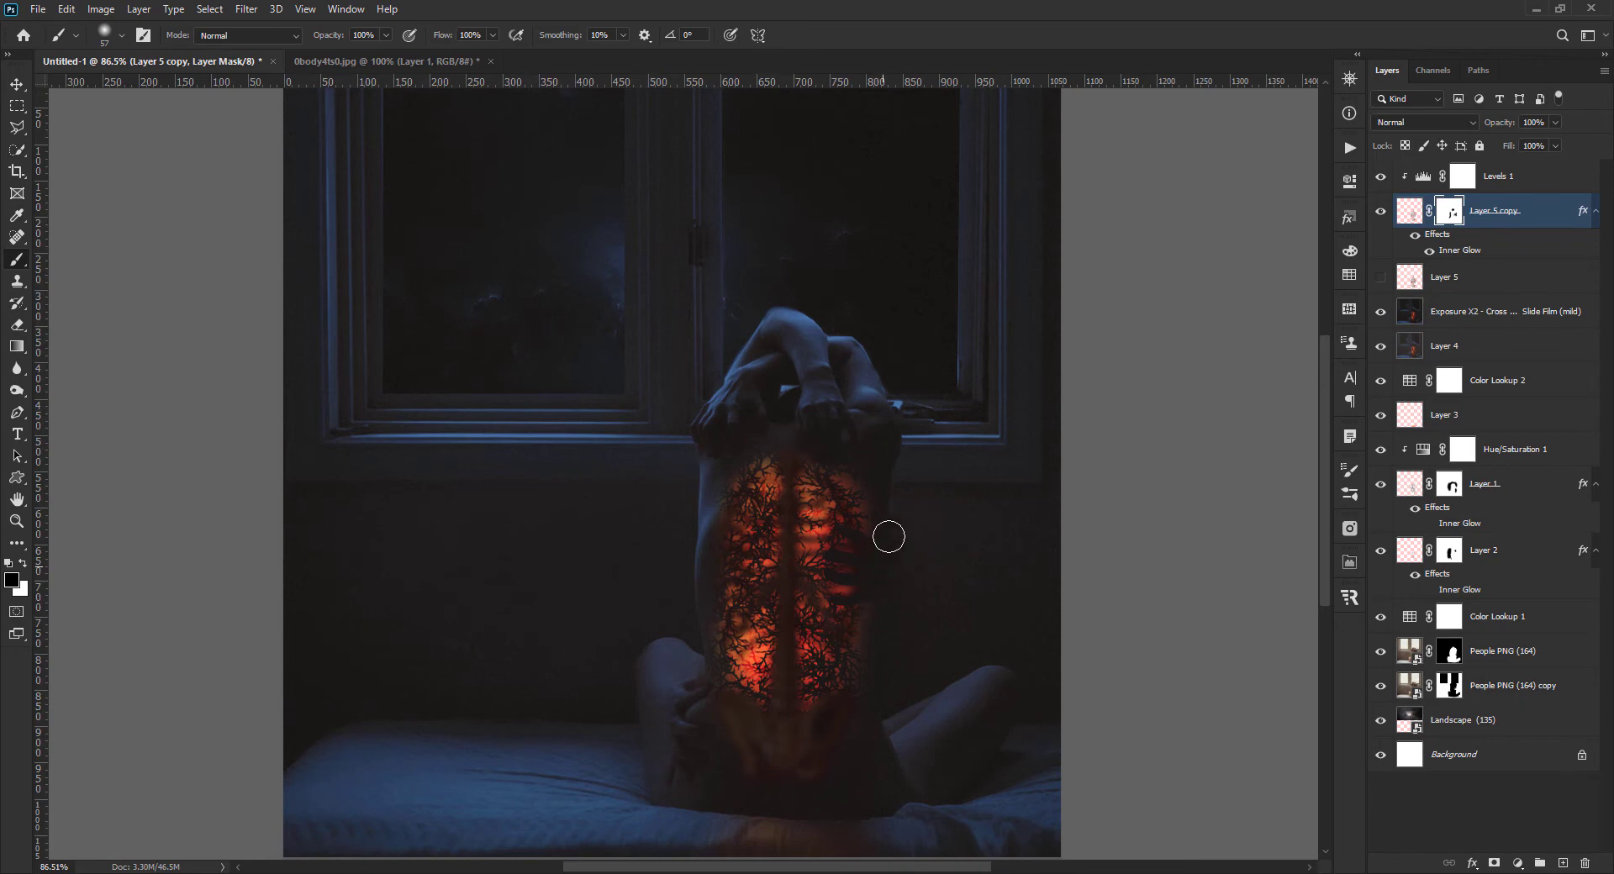
key("bracketright")
key("bracketright")
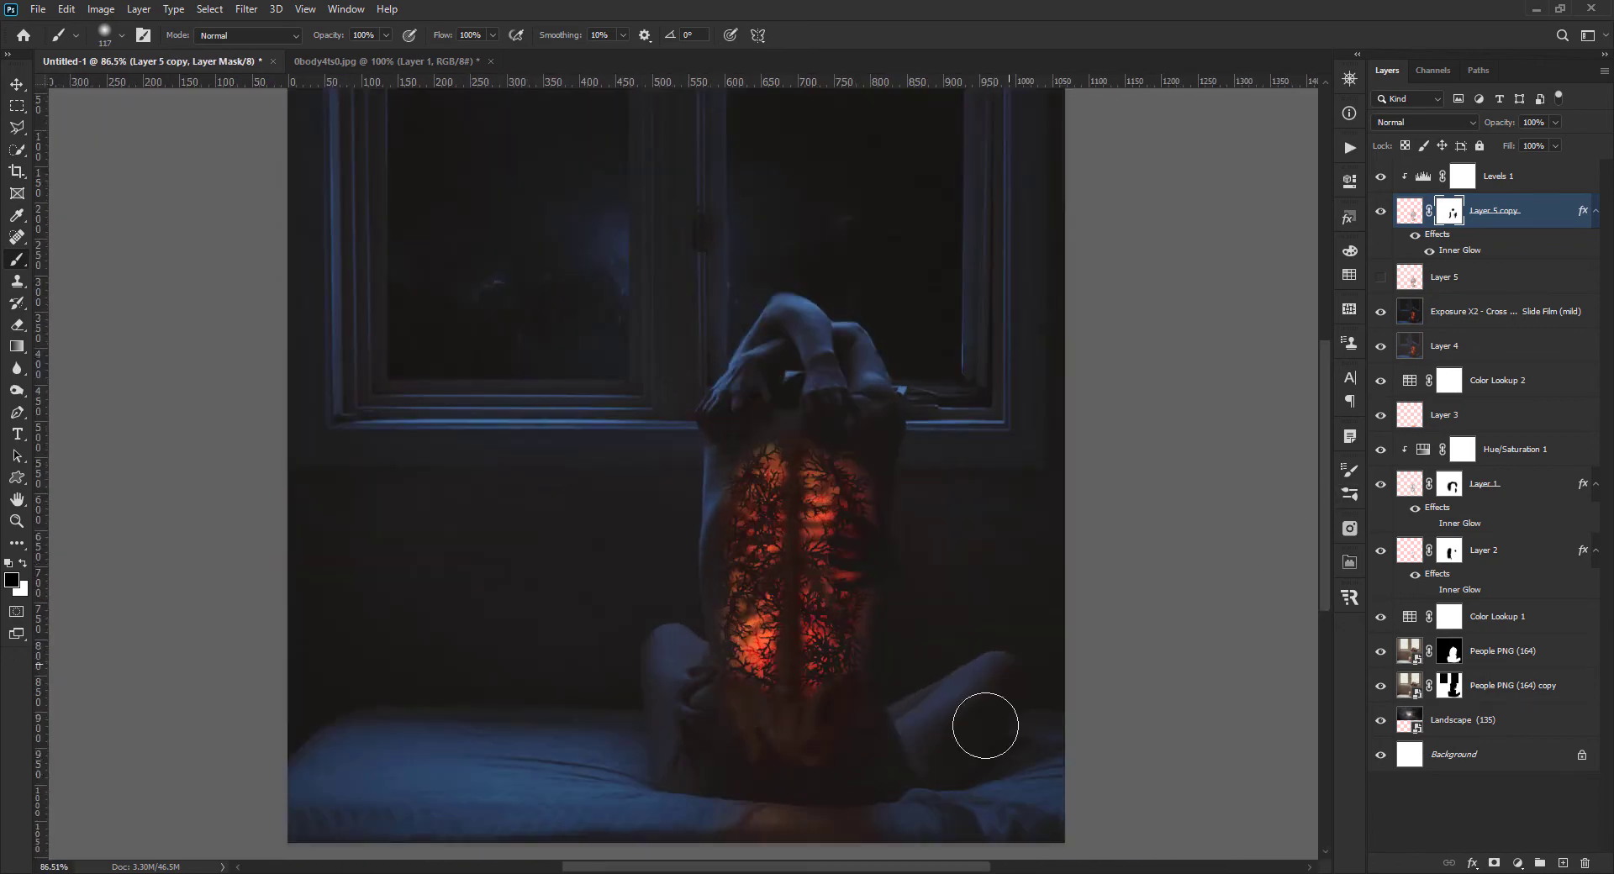
left_click(866, 743)
key("x")
left_click_drag(799, 684, 768, 686)
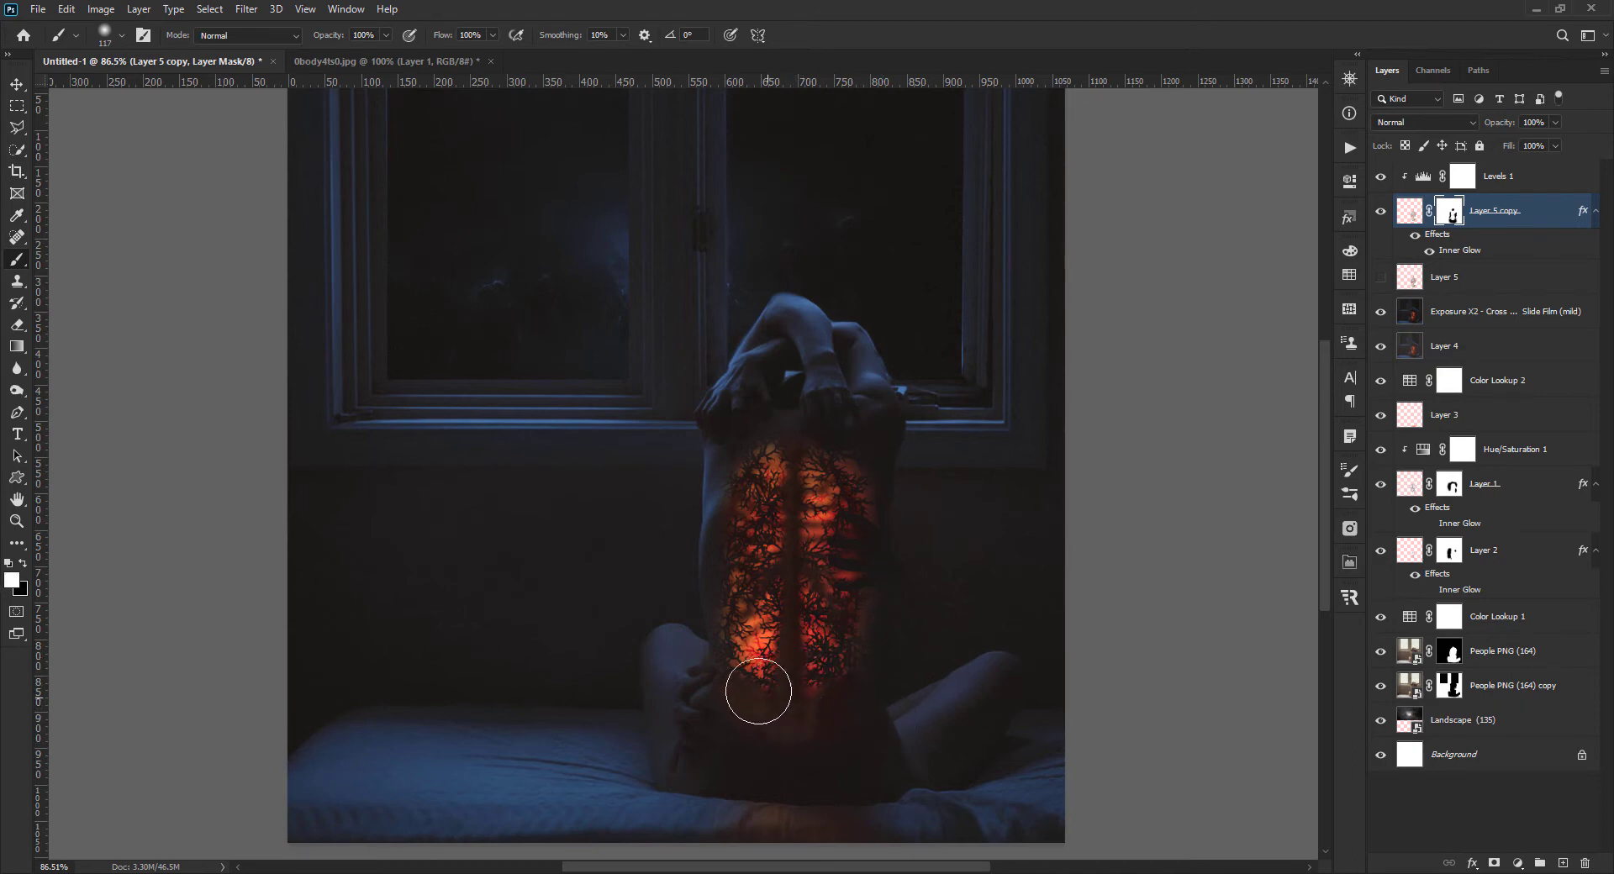
key("x")
scroll(714, 749, "down", 2)
scroll(682, 486, "down", 2)
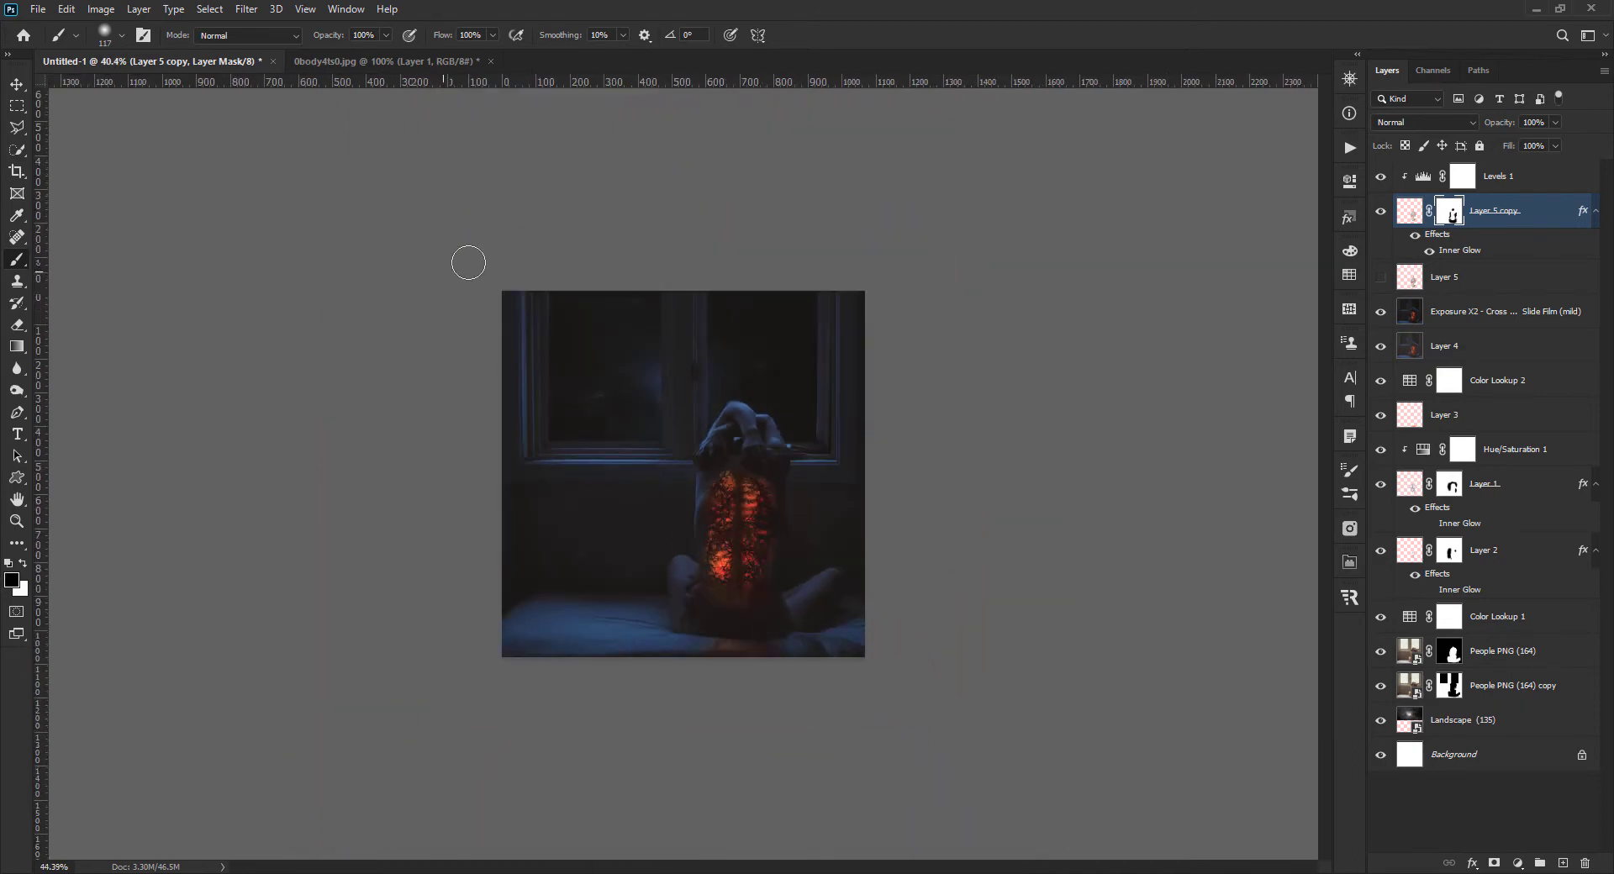
scroll(681, 479, "up", 1)
scroll(685, 505, "up", 1)
scroll(695, 588, "up", 1)
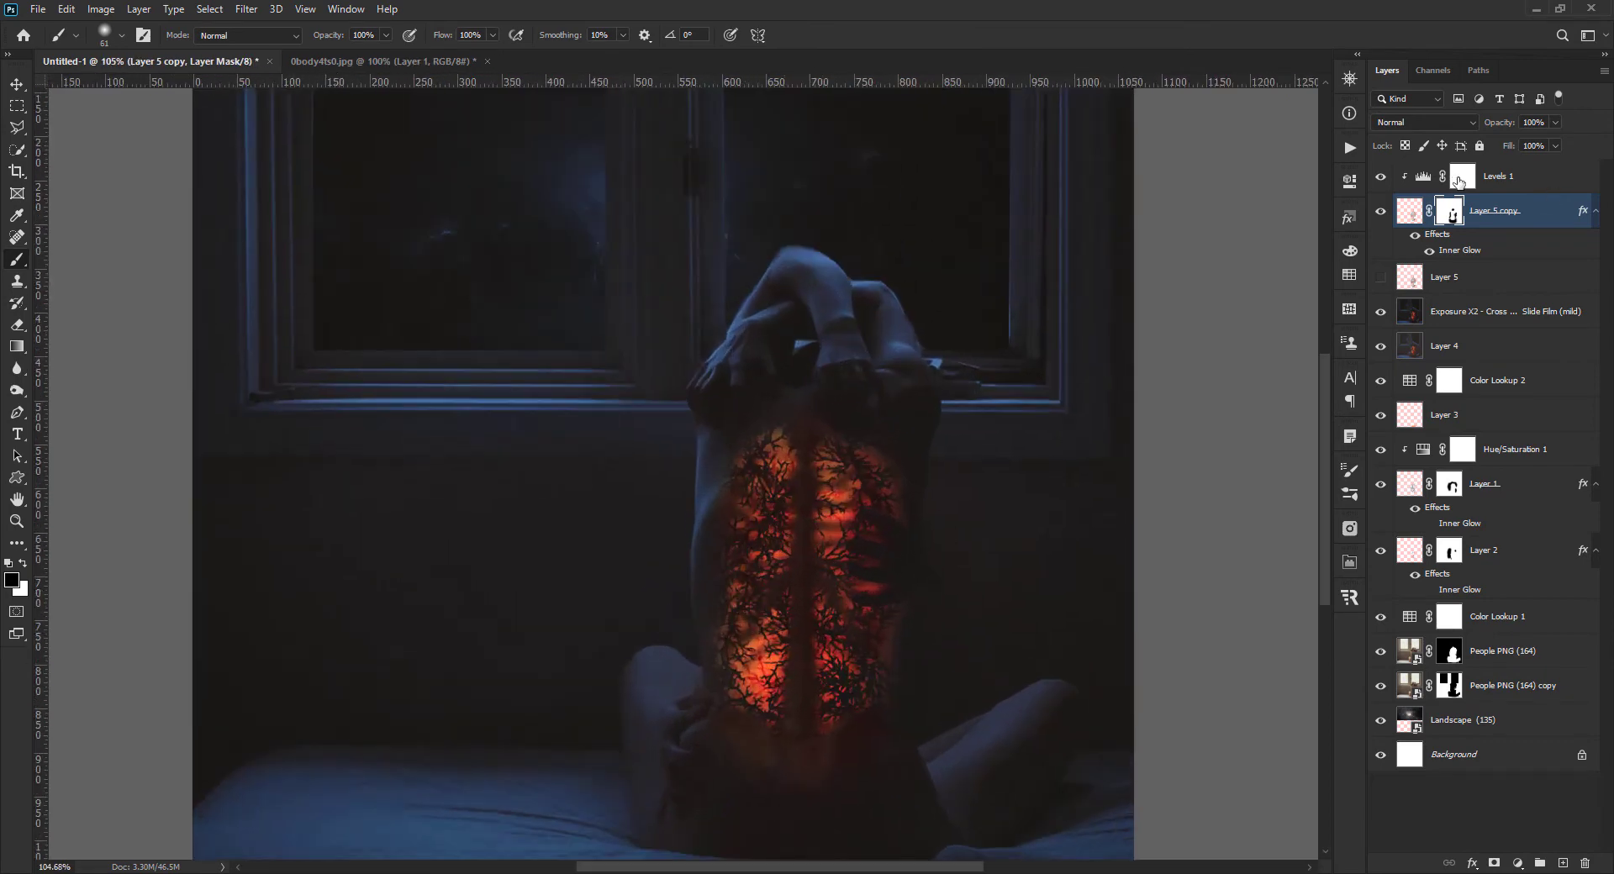
key("alt+bracketright")
- Choose orange from the Swatches panel as the soft brush painting colour
scroll(903, 498, "down", 2)
key("v")
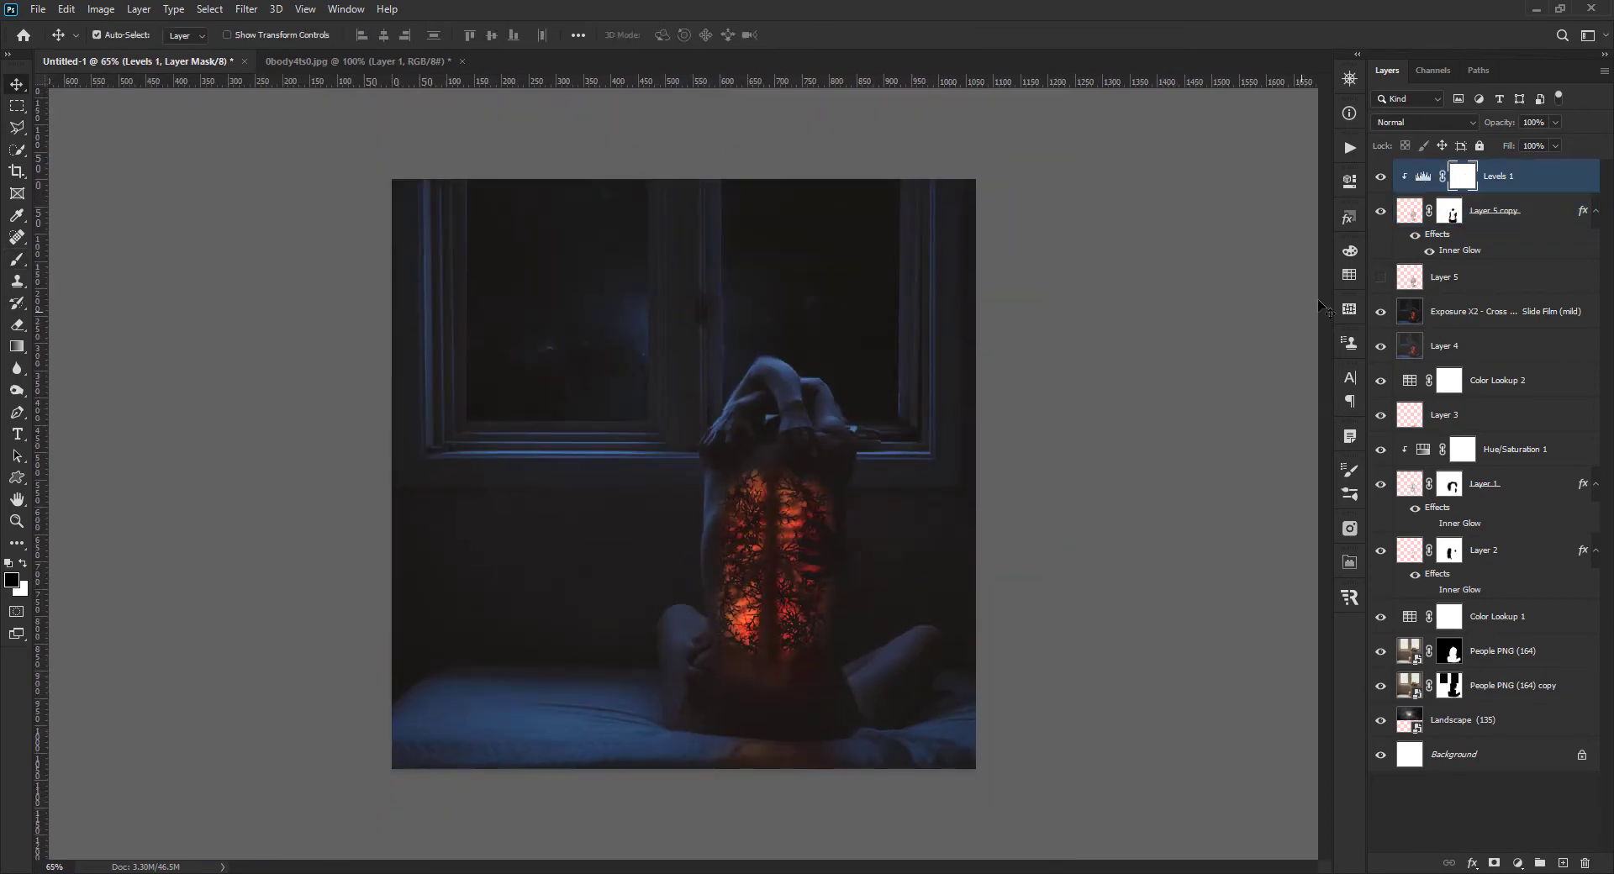
scroll(903, 498, "up", 1)
left_click(1349, 275)
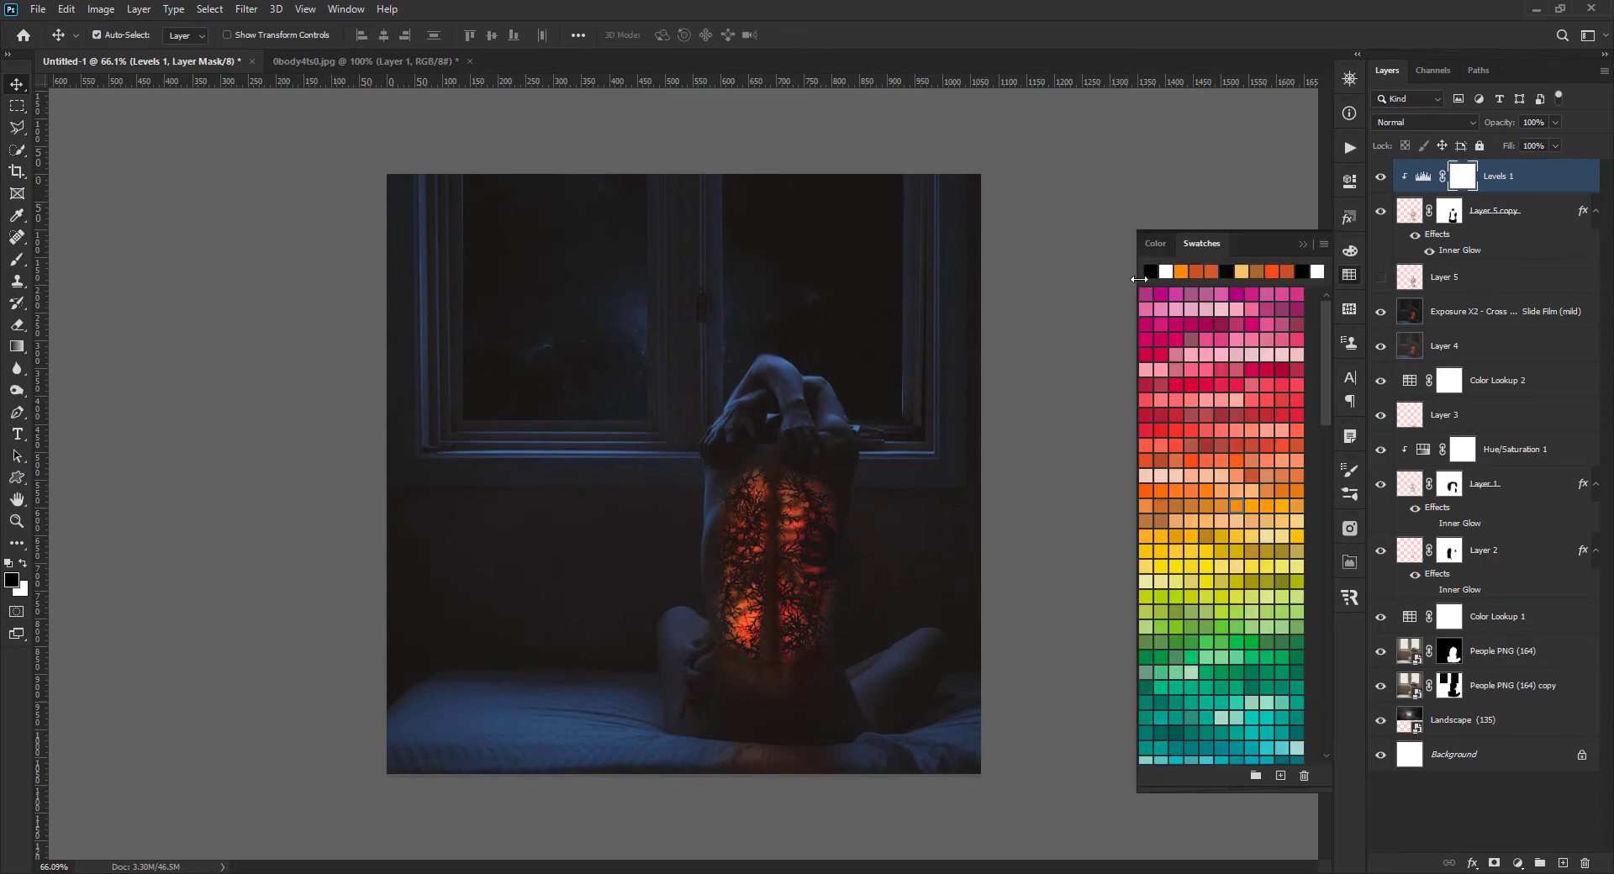
left_click(1150, 271)
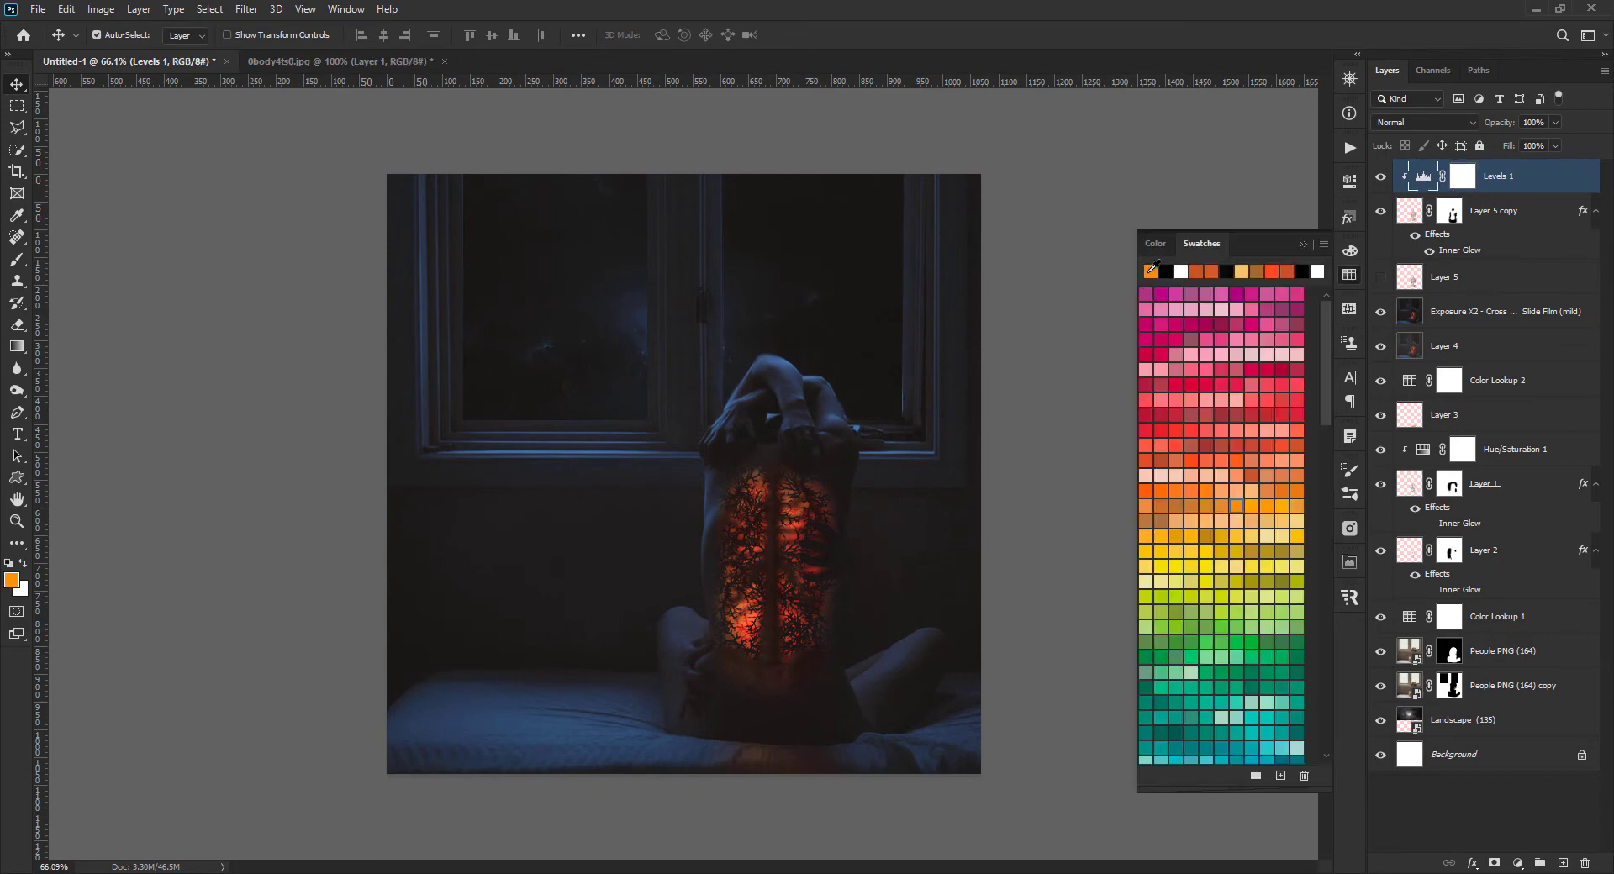
left_click(1303, 244)
key("b")
- Add Layer 6, paint orange glow on the lower and upper back, and set its blend mode
key("ctrl+shift+alt+n")
scroll(800, 674, "up", 2)
left_click(766, 686)
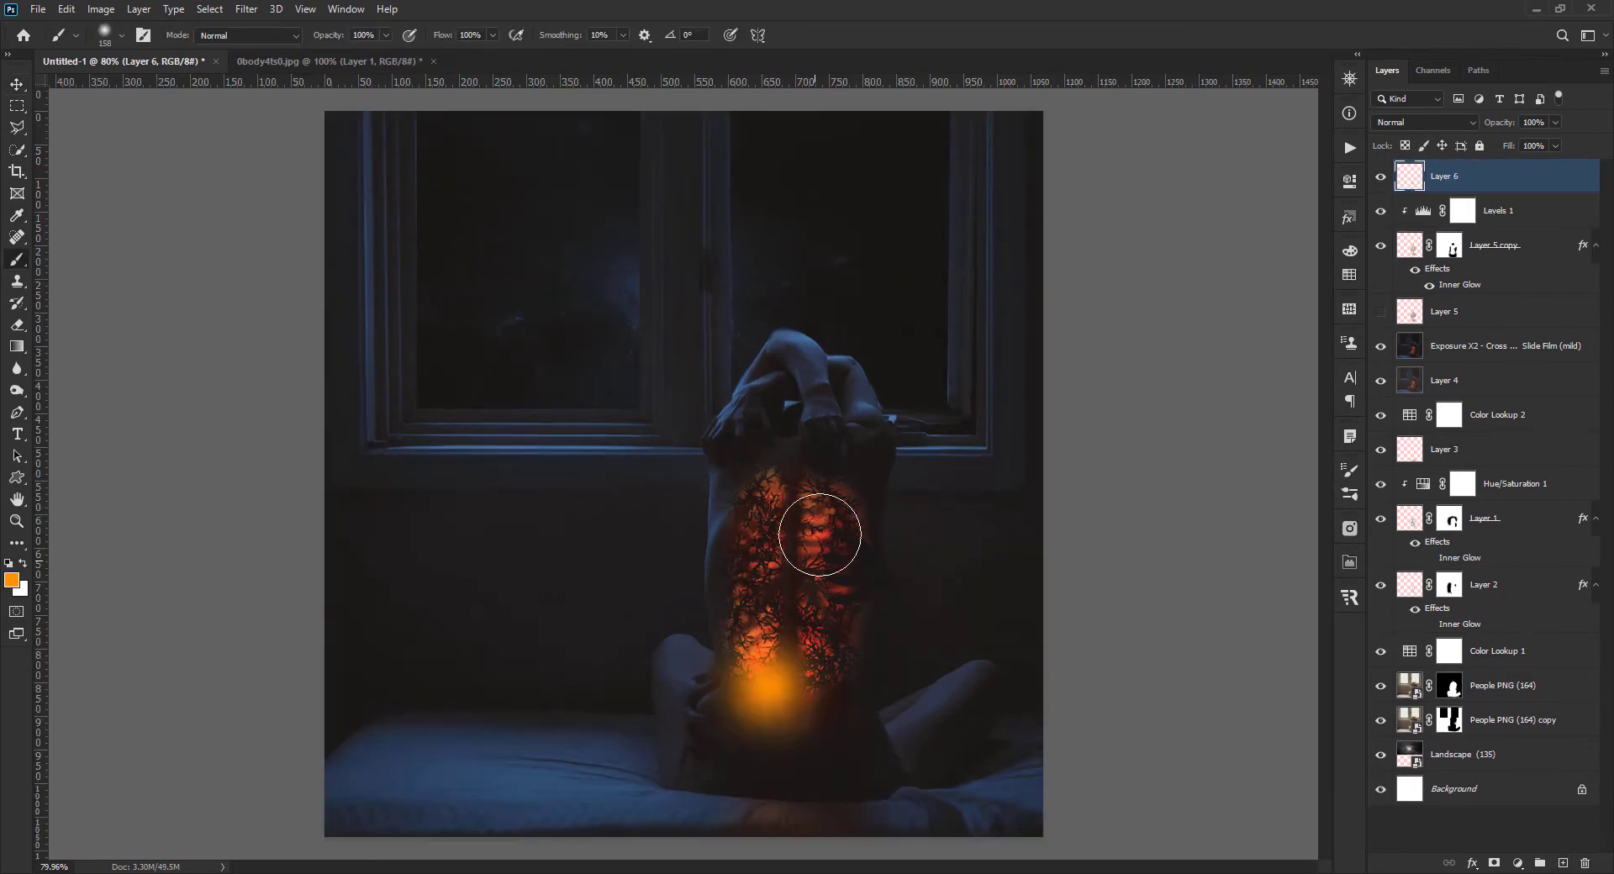
left_click(786, 519)
left_click(1424, 122)
left_click(1403, 187)
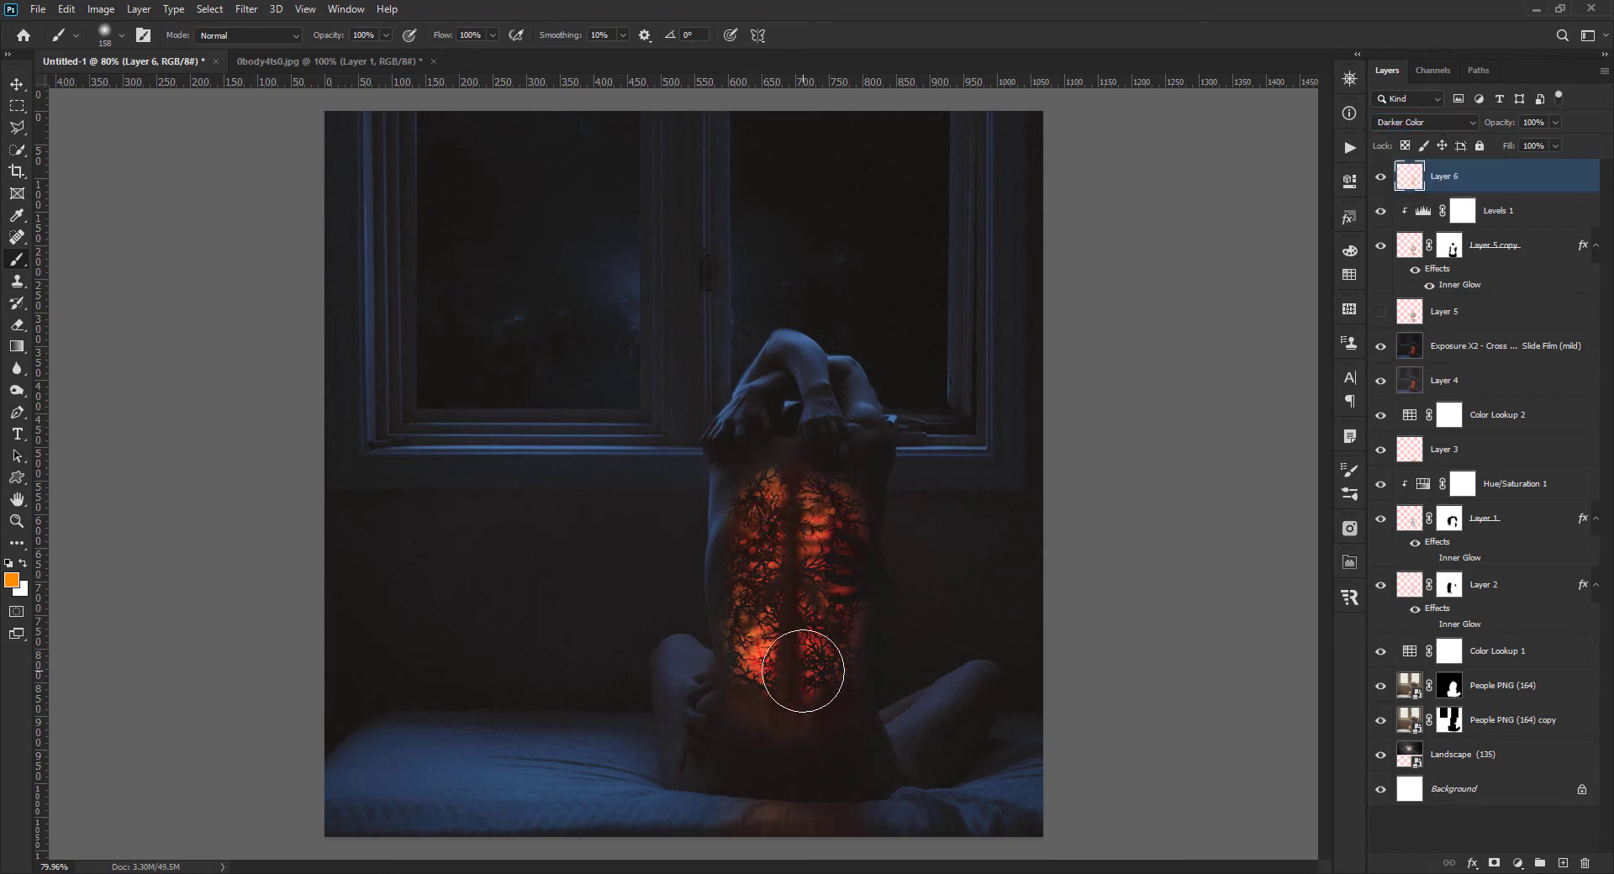
scroll(1436, 119, "down", 1)
scroll(1435, 120, "down", 2)
scroll(1436, 119, "down", 3)
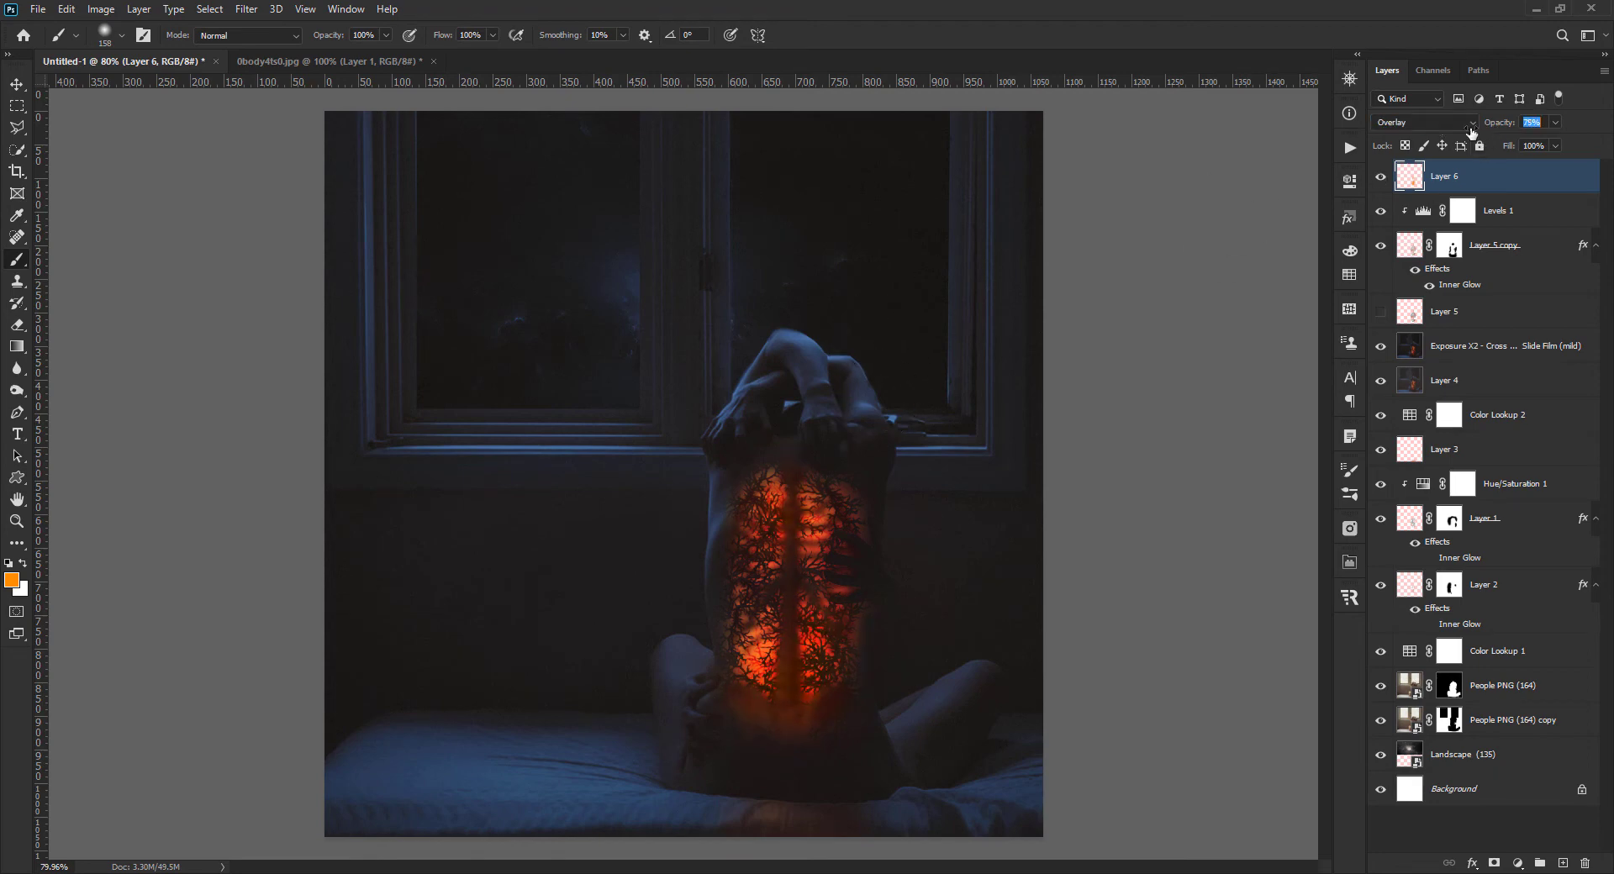
scroll(622, 639, "down", 3)
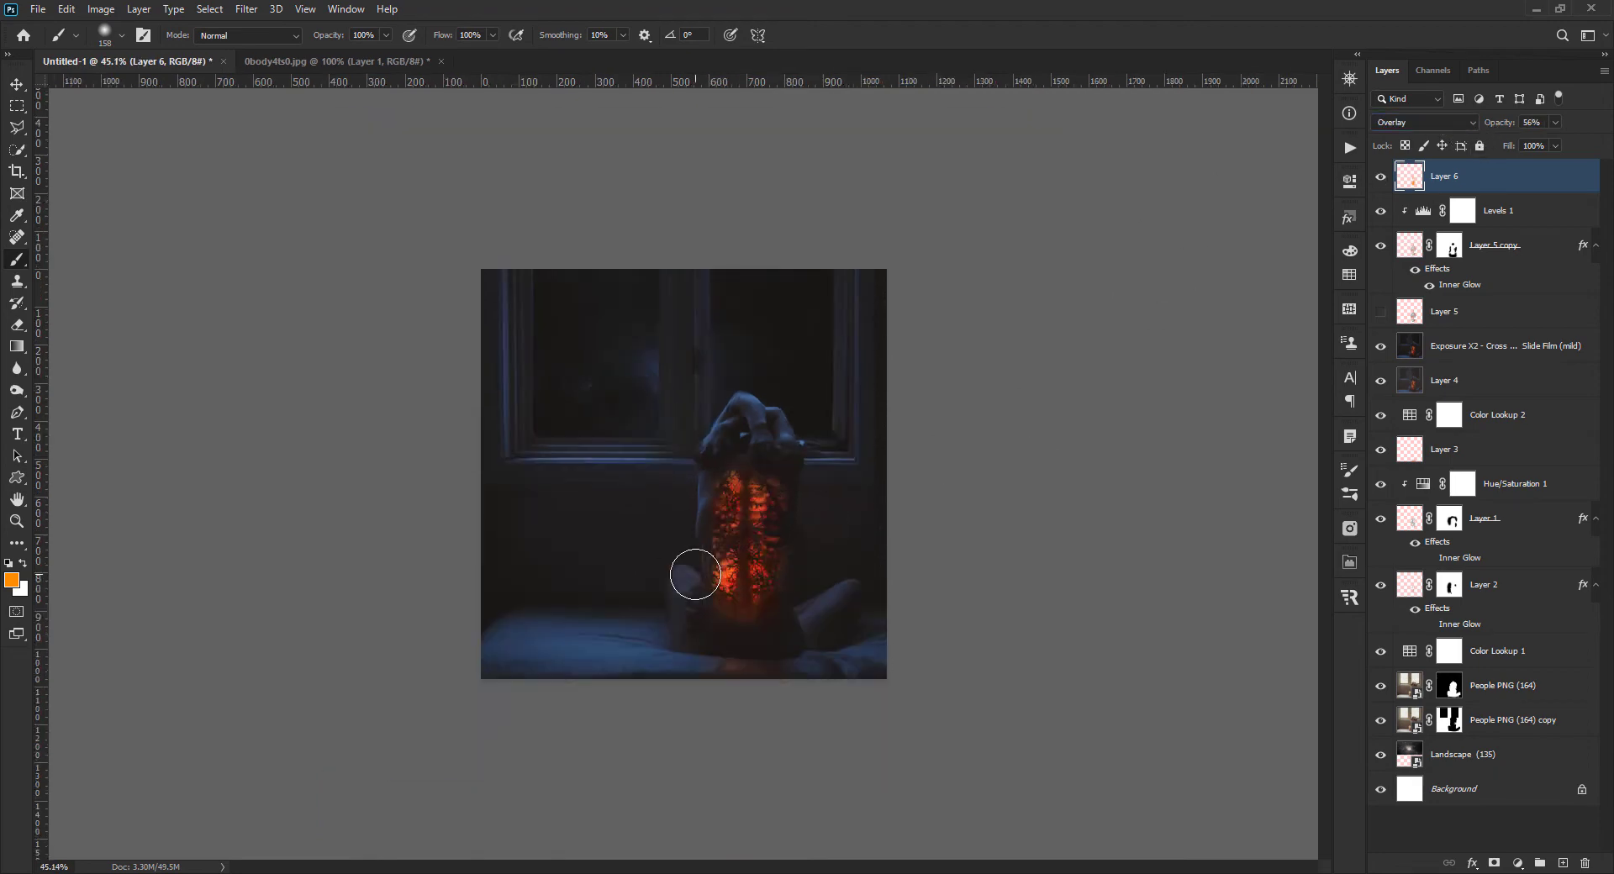
scroll(692, 565, "up", 2)
- Add Layer 7 in Overlay and paint orange glow along the torso's left edge
left_click(1563, 863)
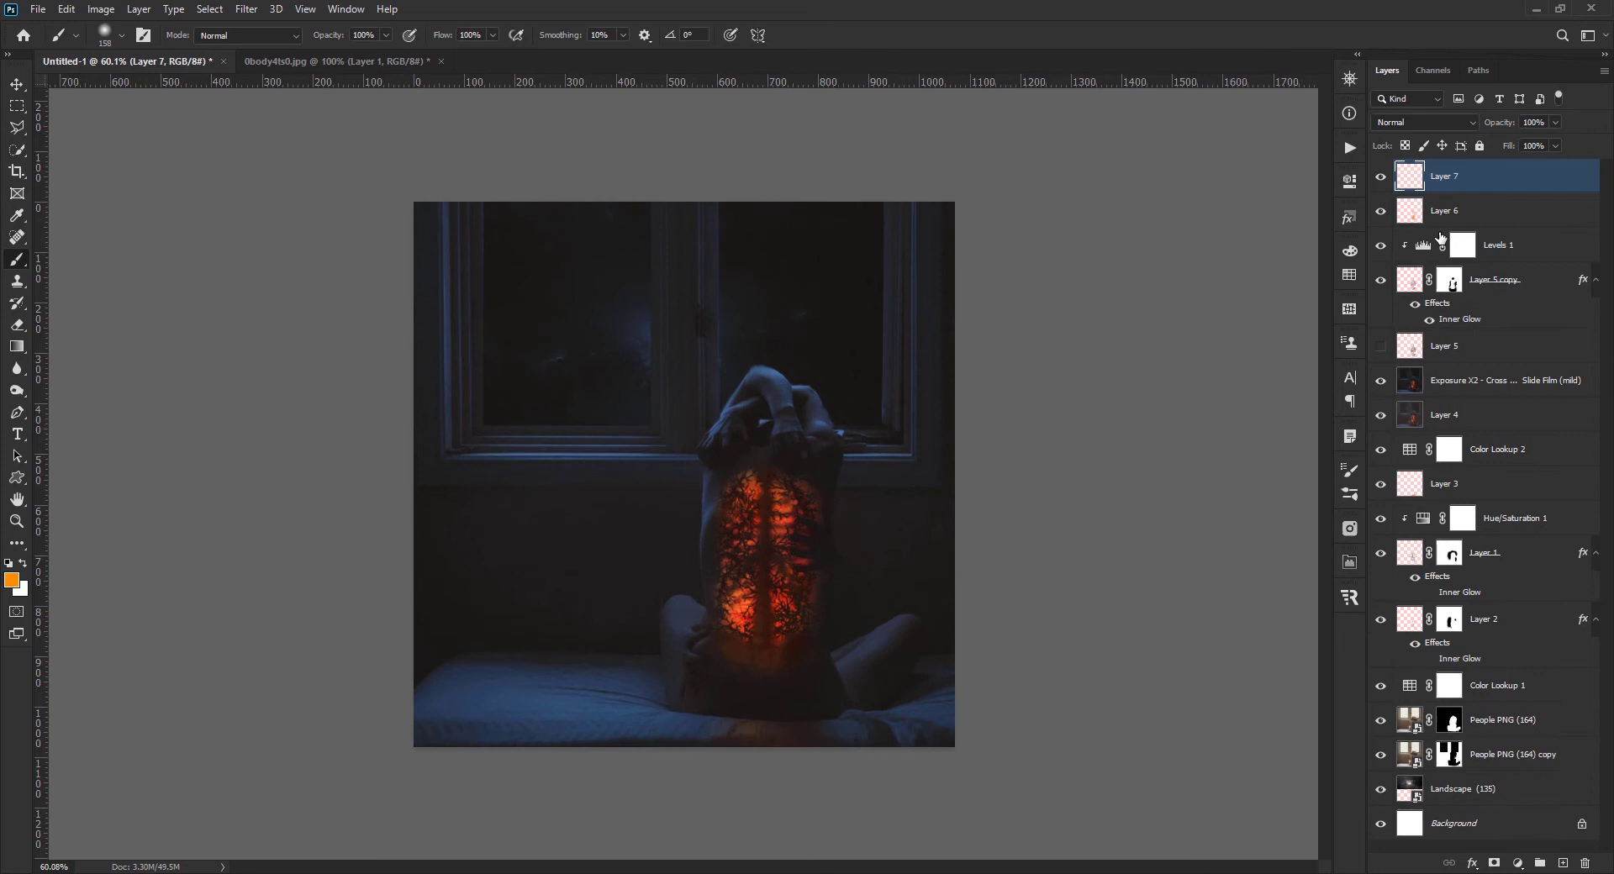
left_click(1438, 124)
left_click(1387, 326)
left_click_drag(708, 542, 698, 588)
key("ctrl+y")
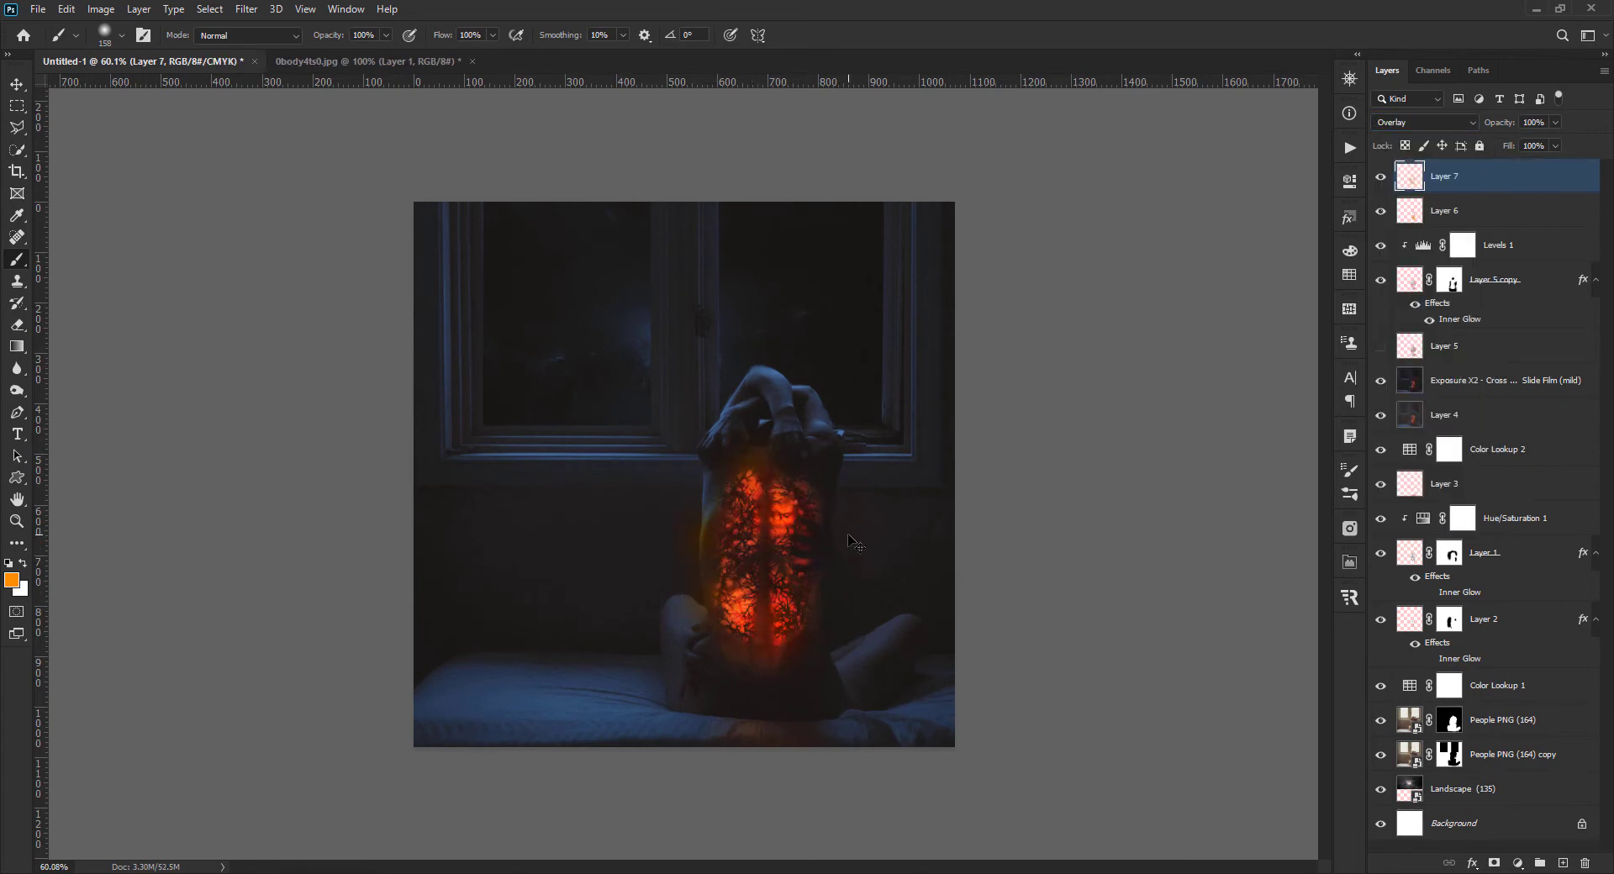
key("ctrl+y")
key("e")
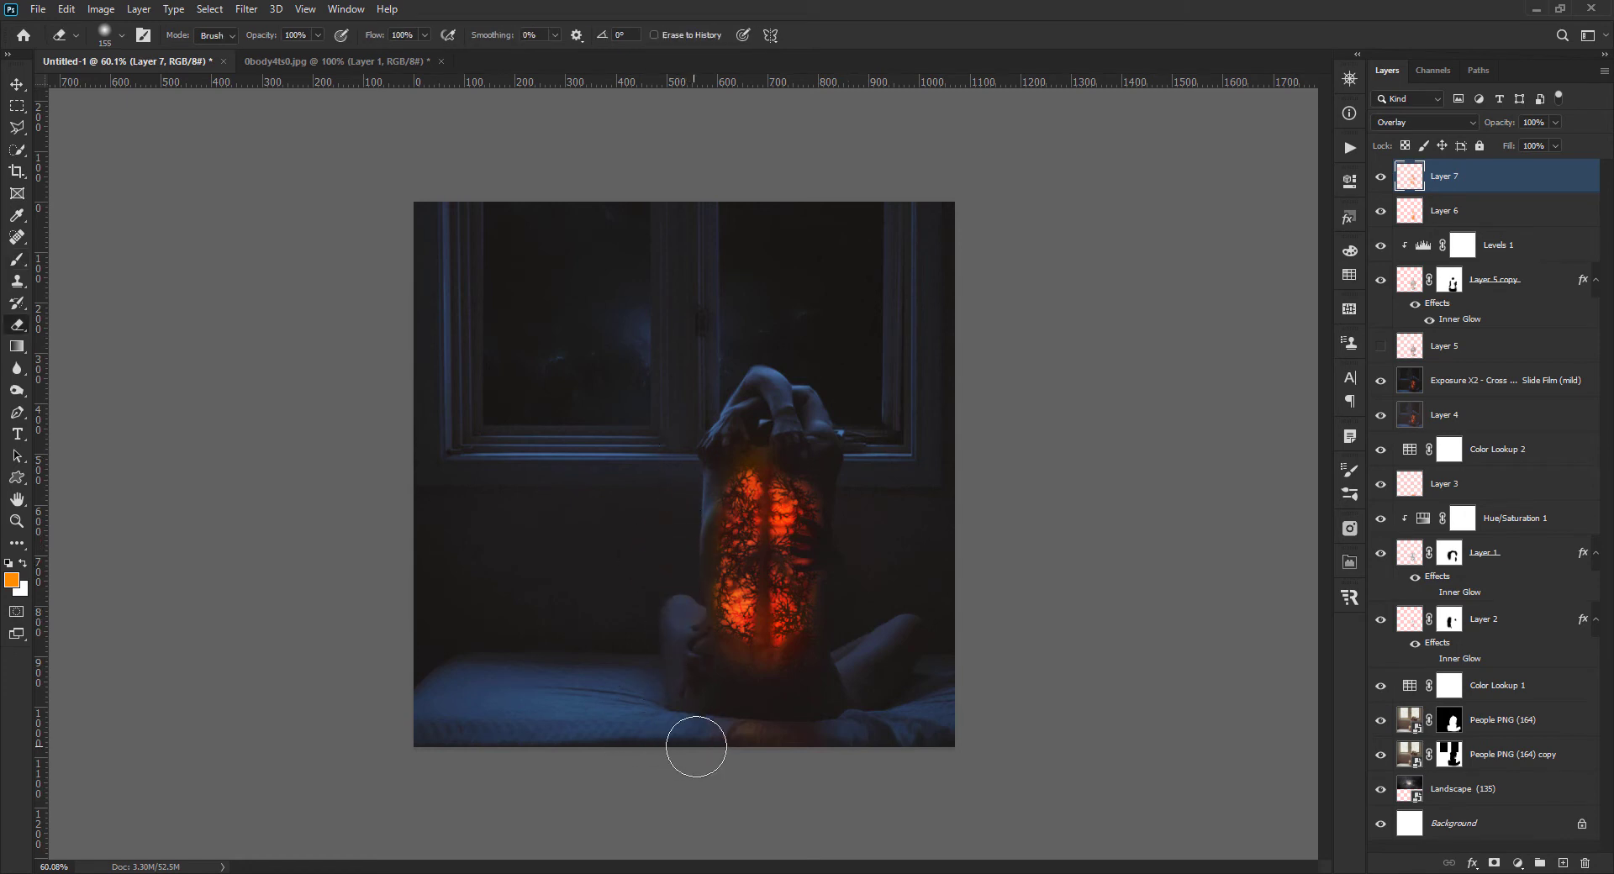
key("v")
scroll(683, 479, "up", 1)
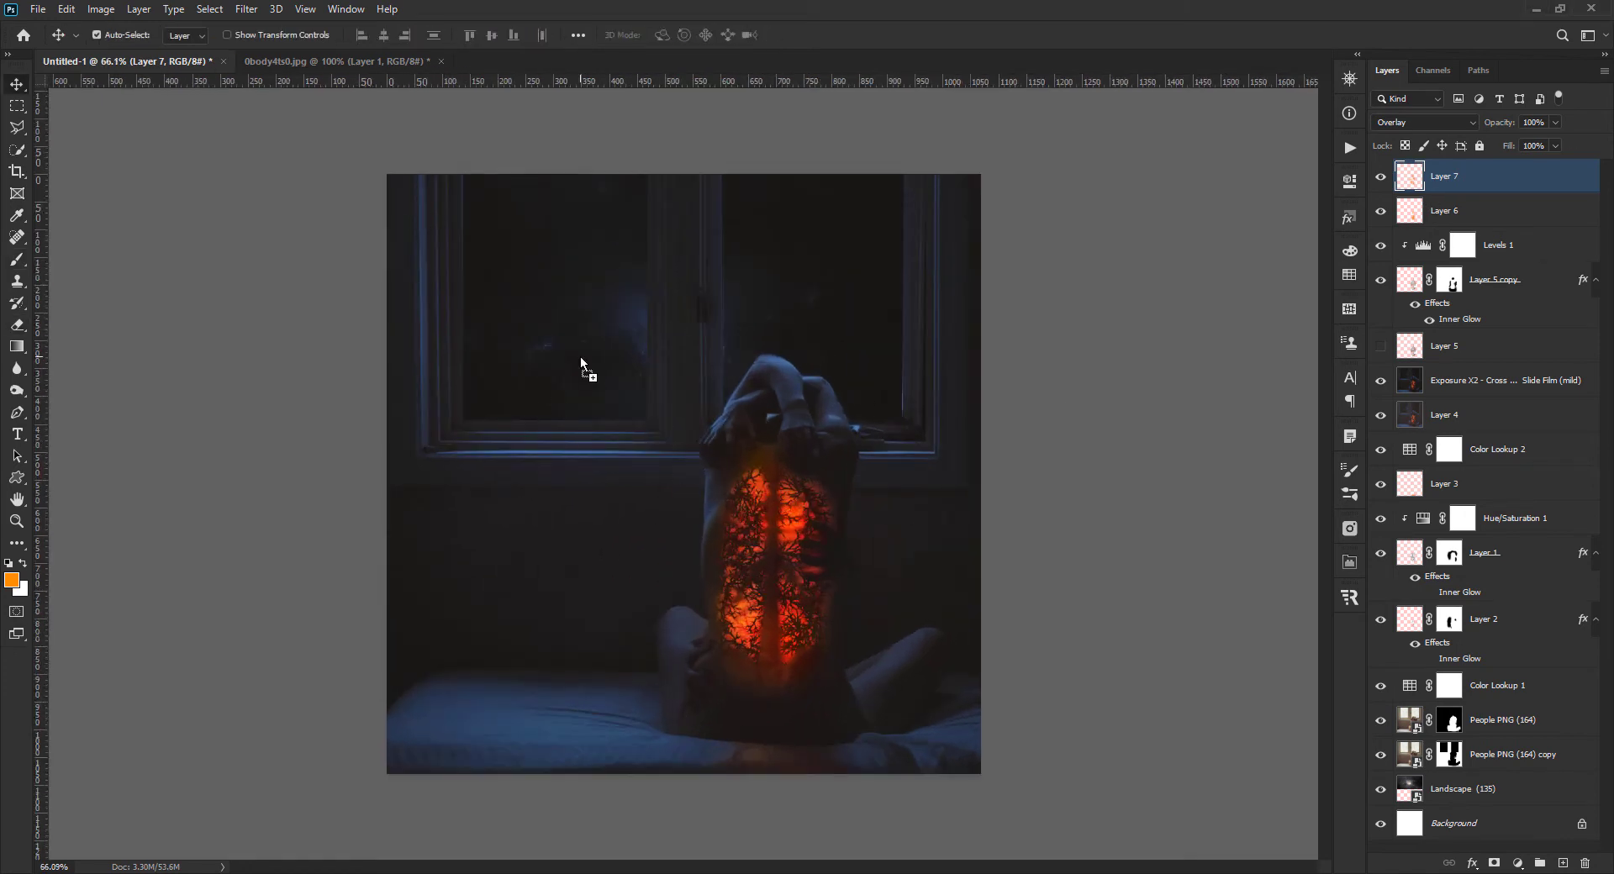
- Scale and position the placed water-drops image to fill the left window pane
left_click_drag(581, 363, 581, 363)
mouse_move(691, 463)
left_mouse_down()
mouse_move(519, 196)
mouse_move(647, 206)
left_mouse_up()
left_click_drag(556, 237, 578, 423)
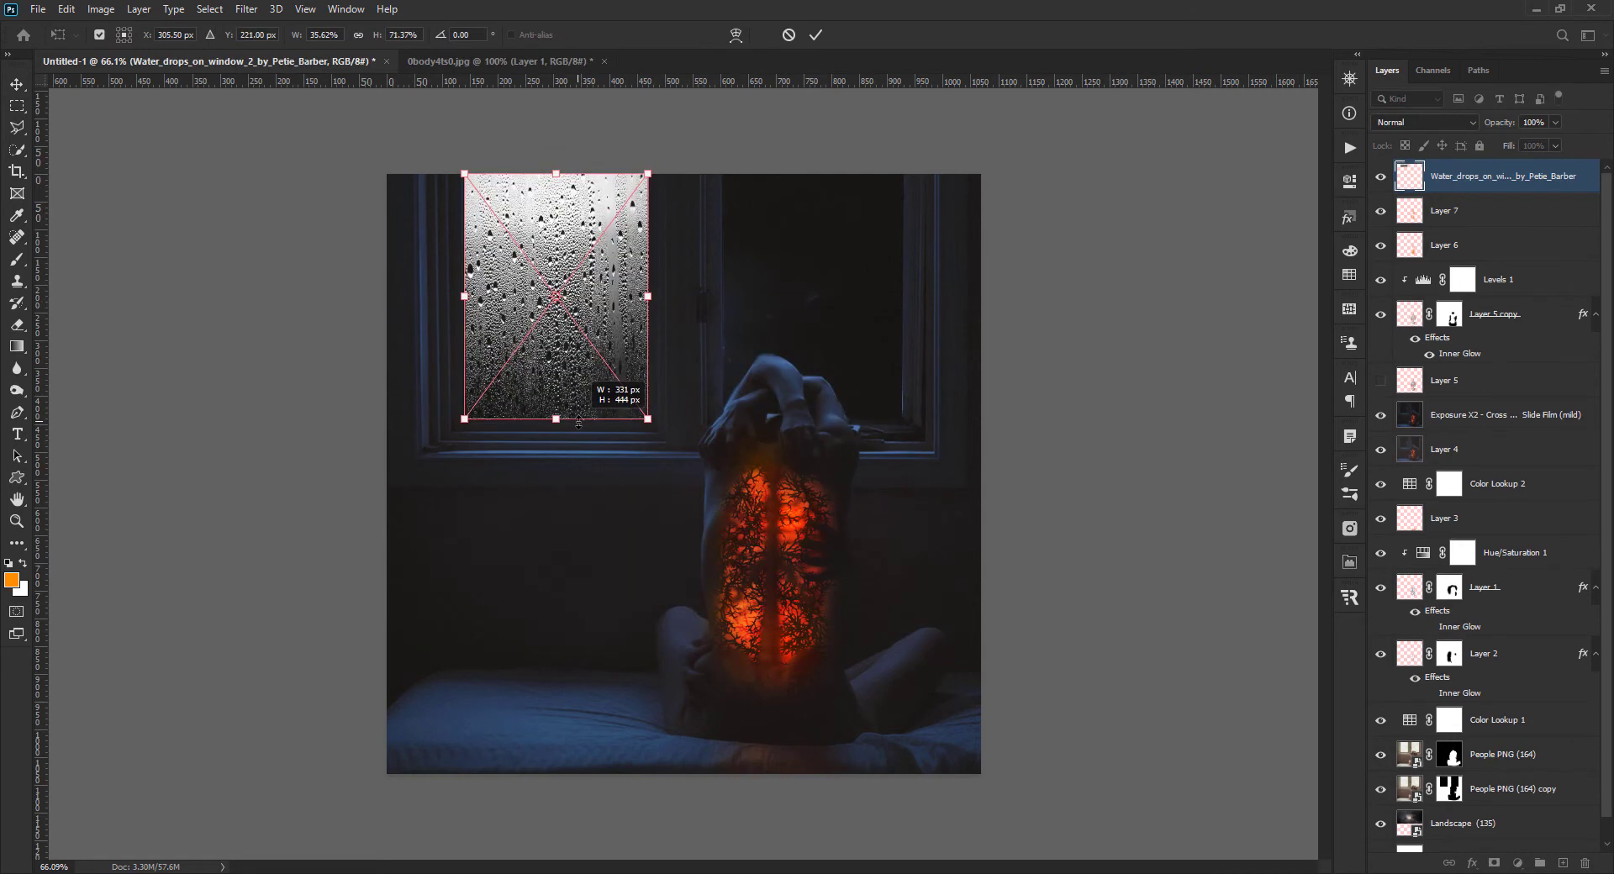
key("Return")
- Lower the water-drops layer fill to 76% and recheck its transform
scroll(1420, 123, "down", 3)
scroll(1420, 122, "down", 2)
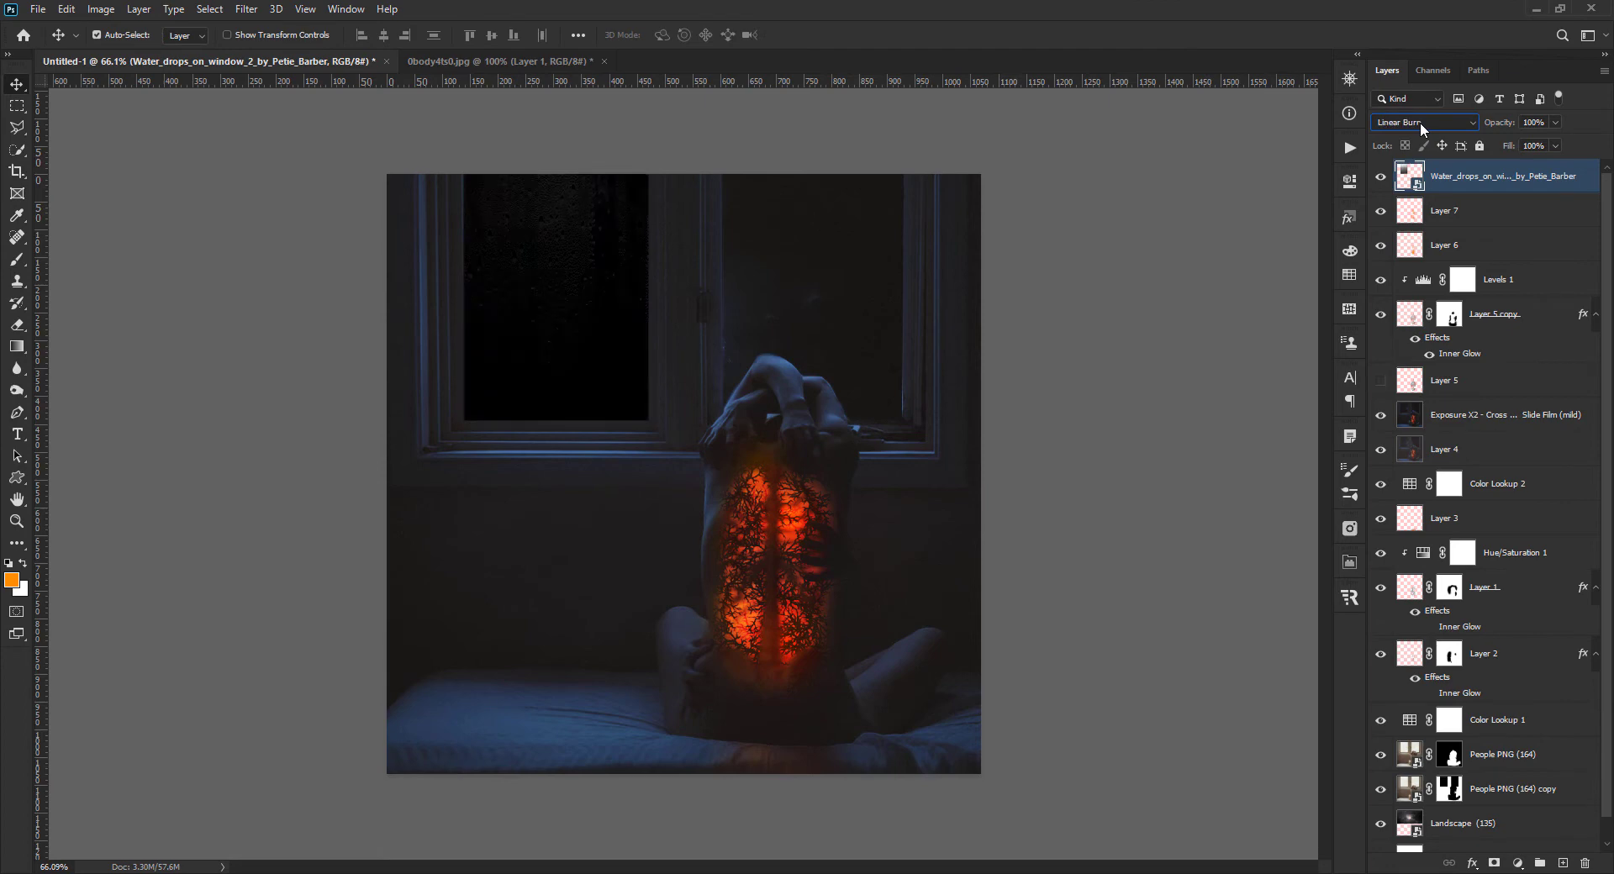
scroll(1420, 123, "down", 1)
scroll(1420, 123, "down", 1)
scroll(1420, 122, "down", 2)
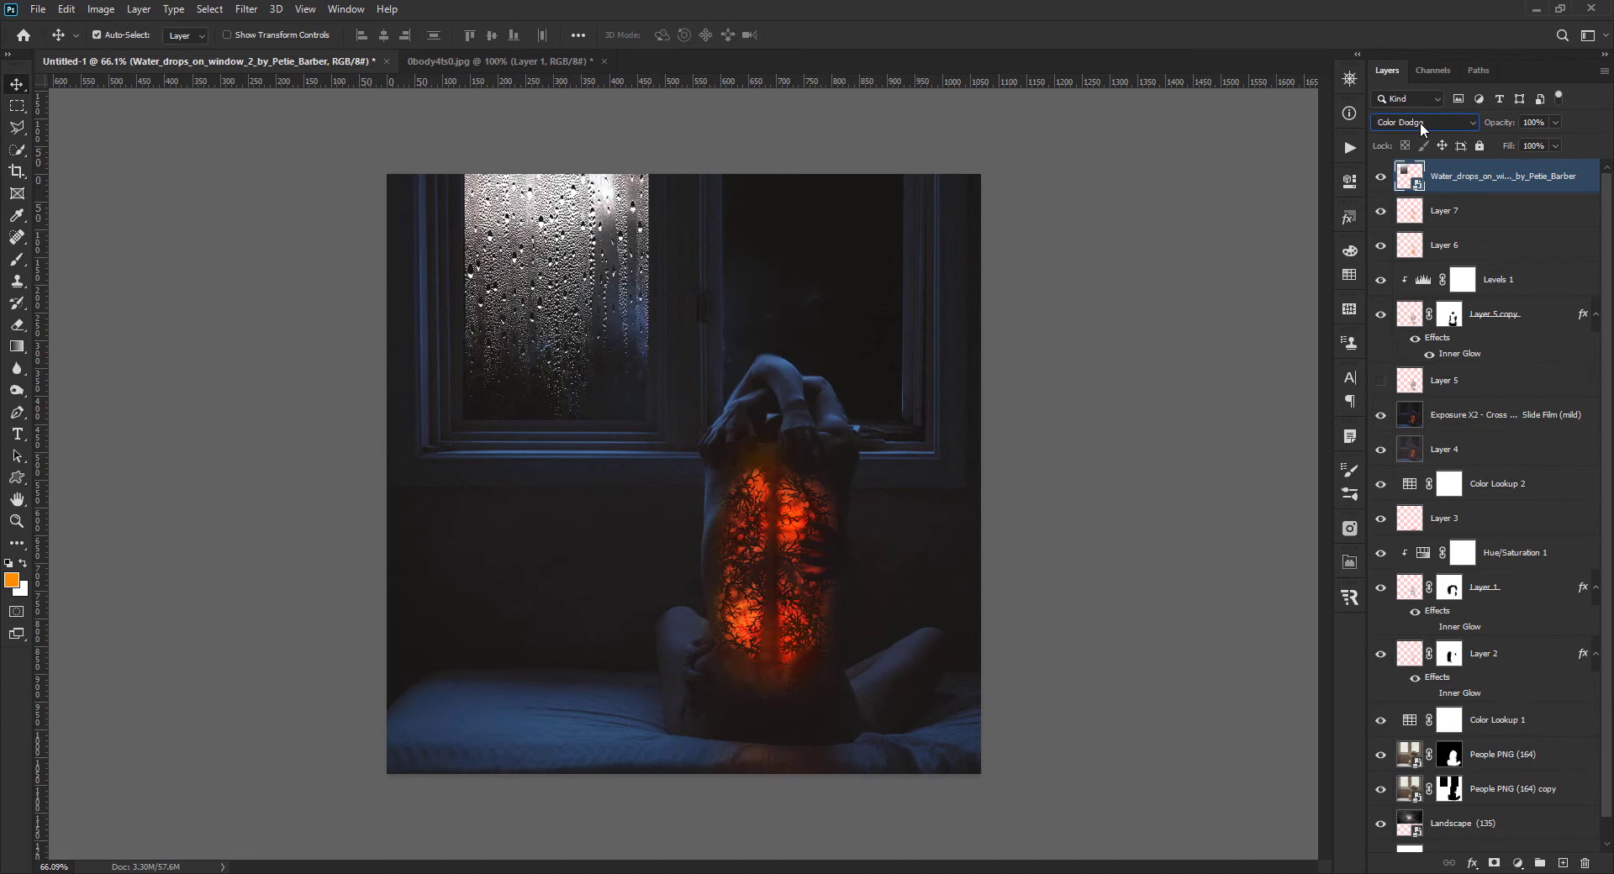
left_click_drag(1509, 149, 1490, 154)
key("ctrl+t")
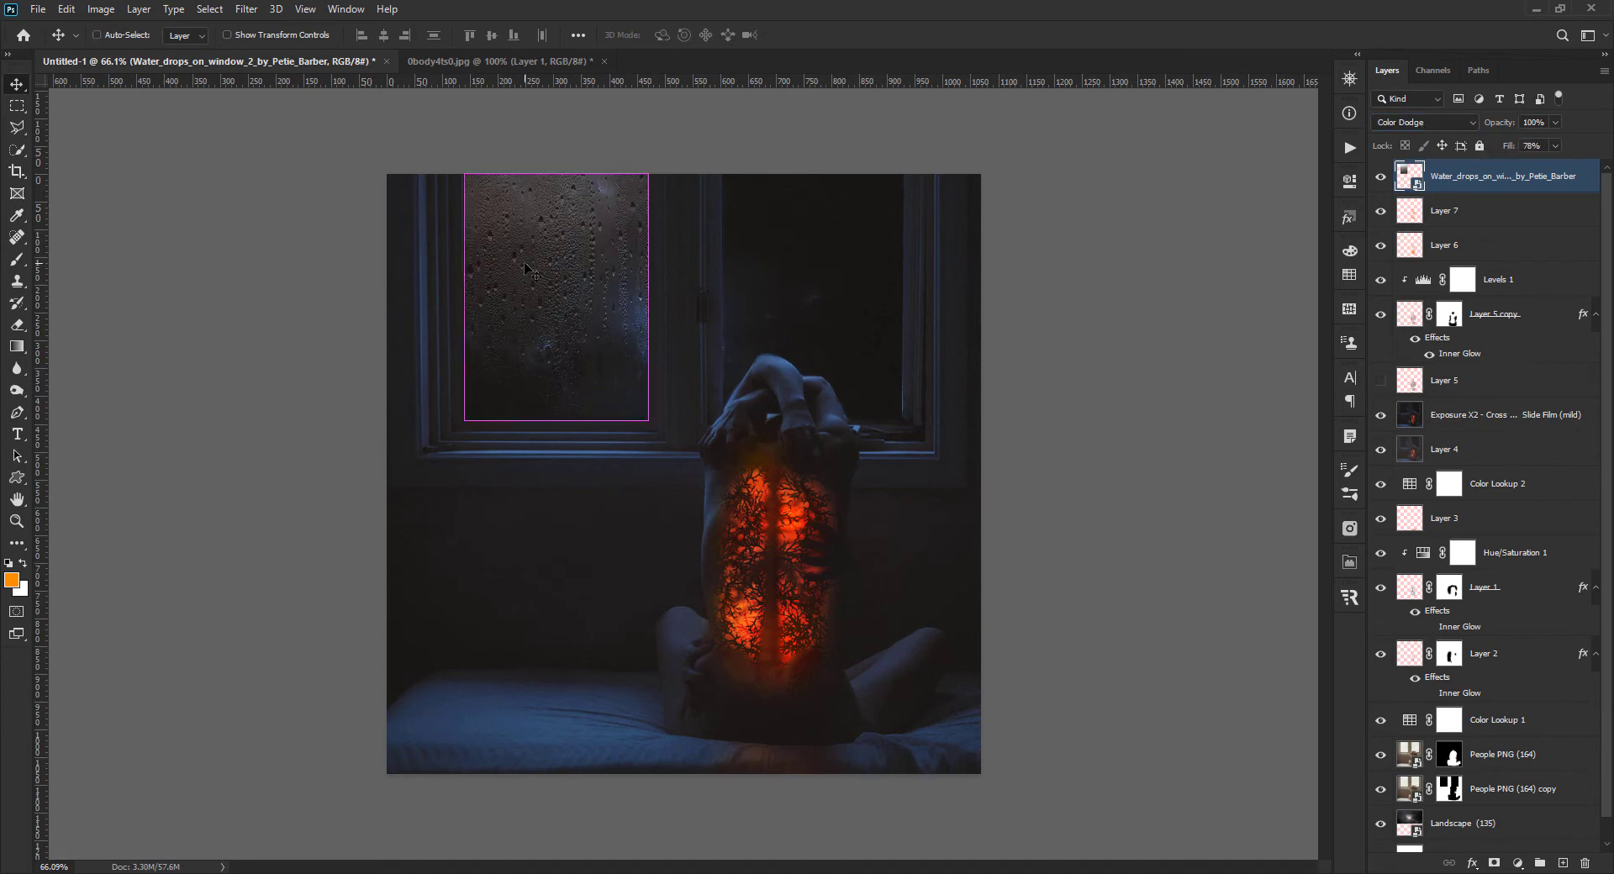
scroll(404, 249, "up", 3)
key("Return")
- Duplicate the water-drops layer and move the copy over the right window pane
scroll(430, 270, "down", 3)
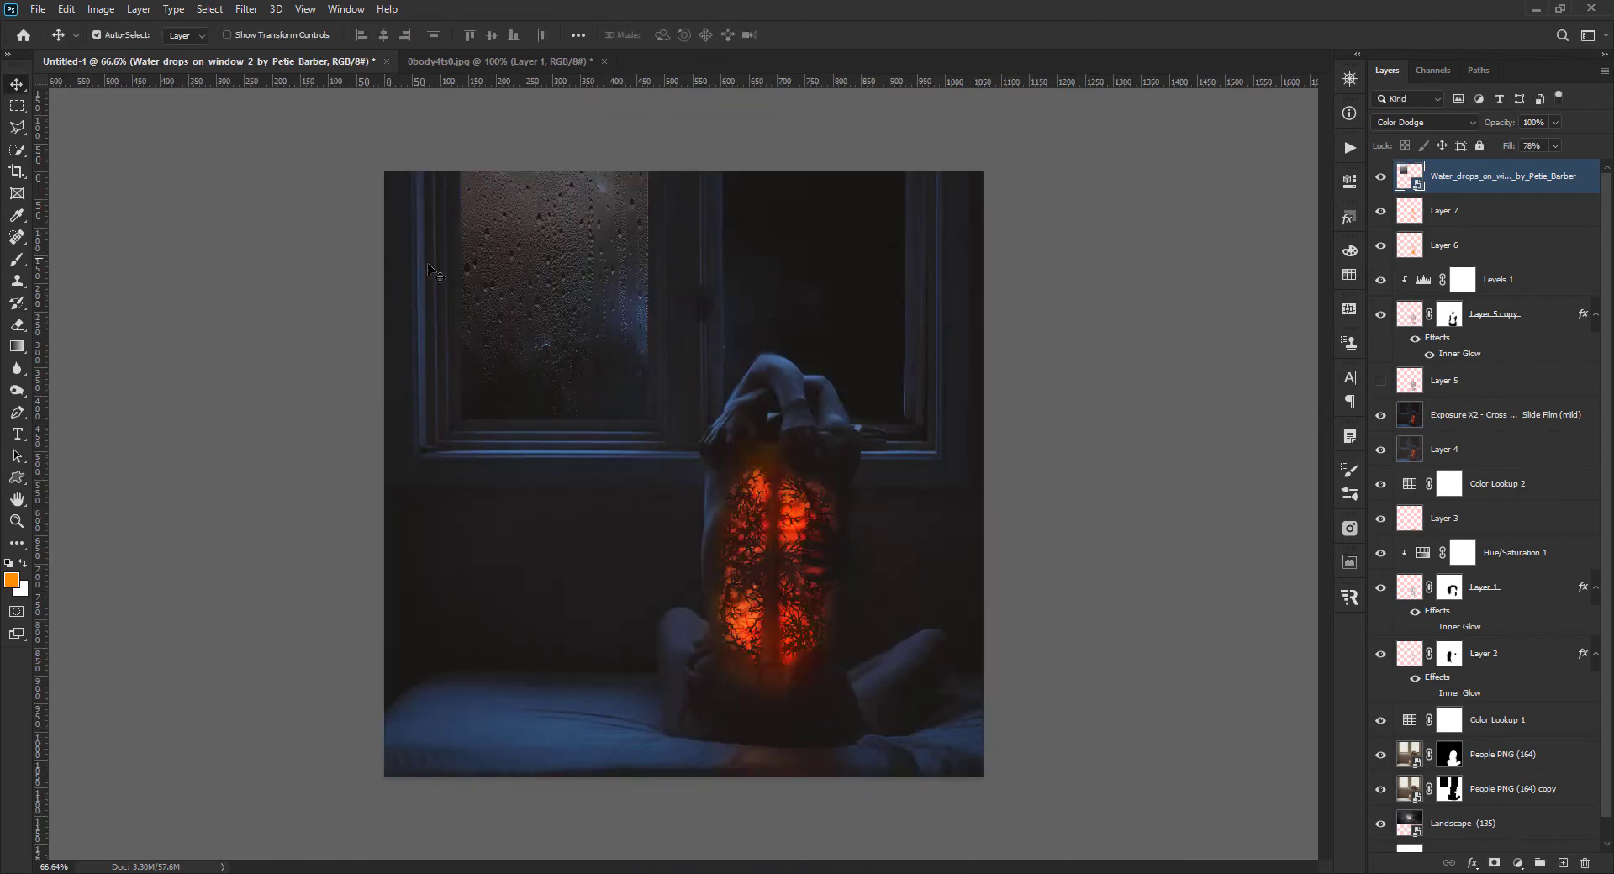
key("ctrl+j")
key("ctrl+t")
left_click_drag(586, 266, 845, 269)
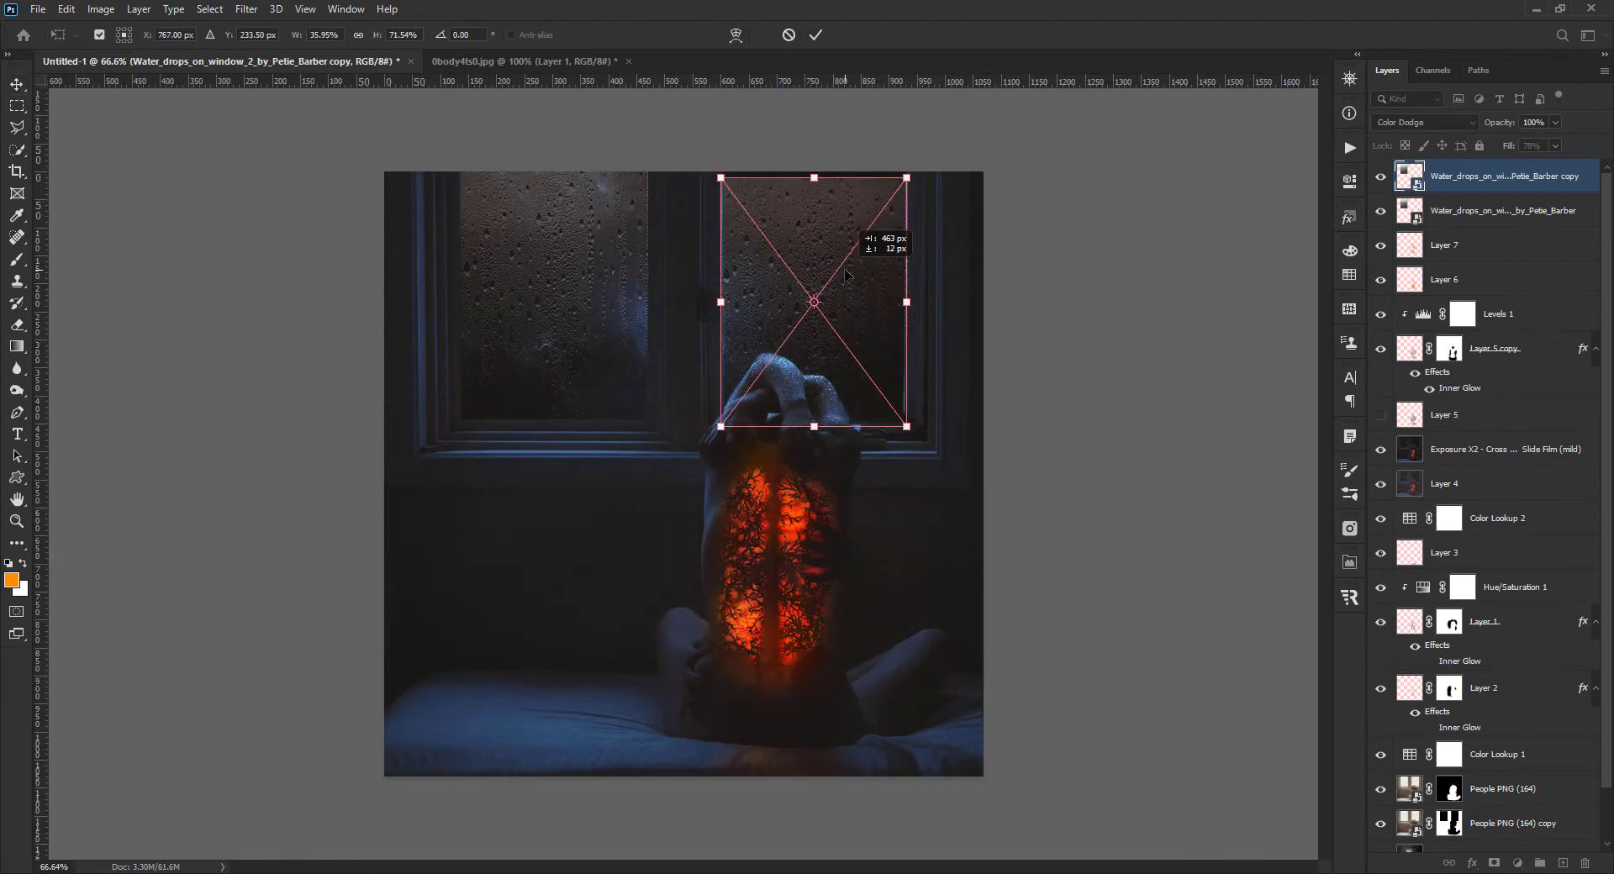
key("Return")
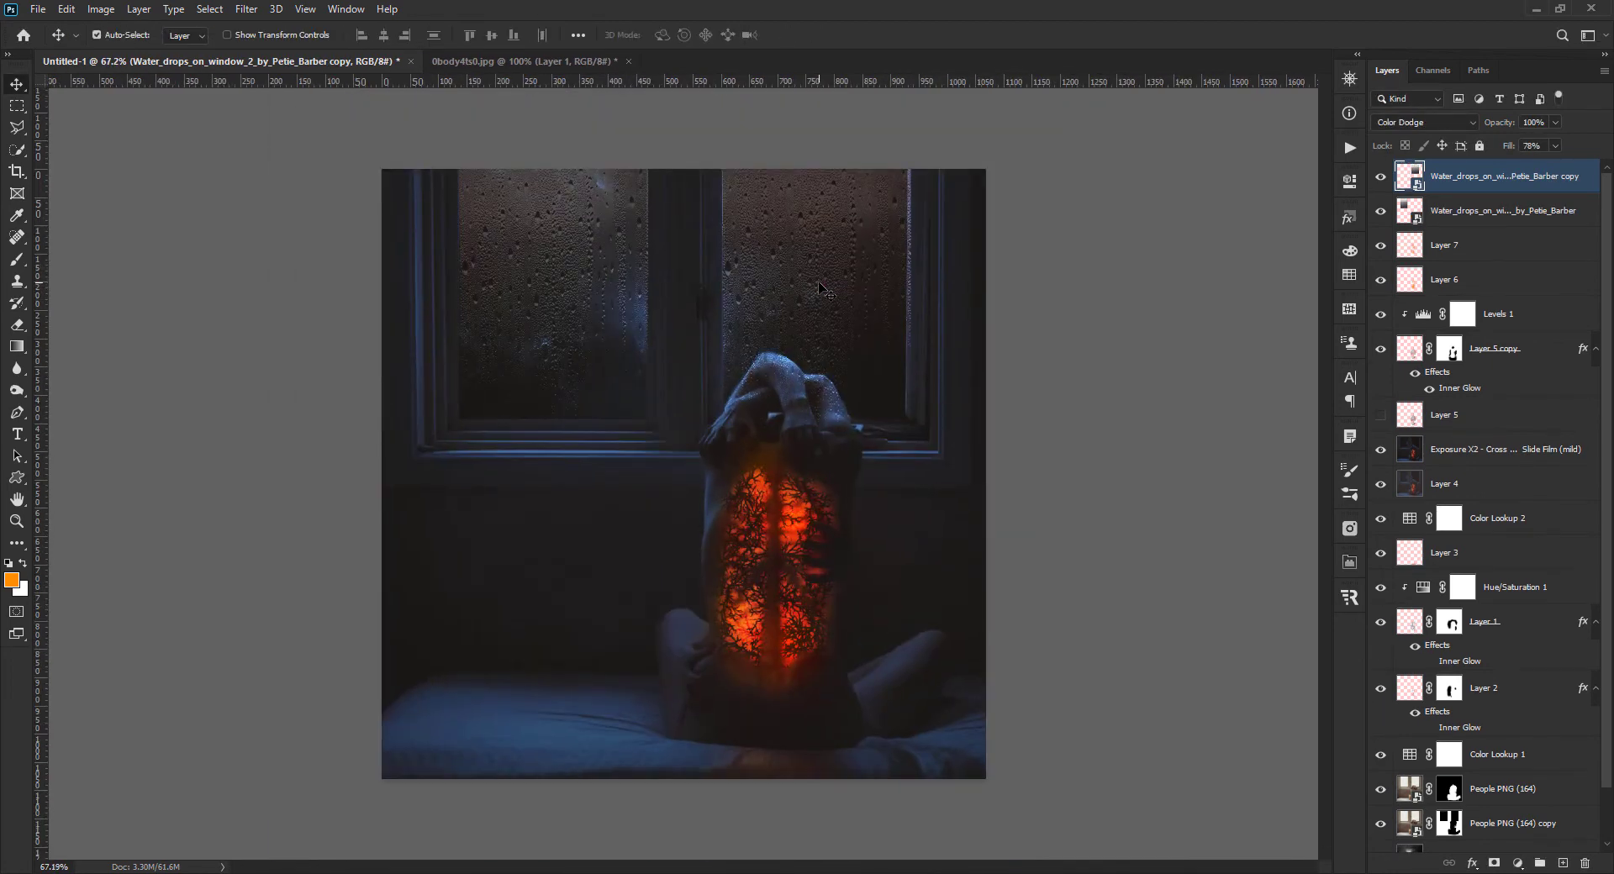
scroll(1444, 277, "down", 2)
left_click(1450, 731, "ctrl")
scroll(1449, 731, "up", 2)
left_click(1494, 863)
key("alt+ctrl+r")
left_click(1552, 617)
left_click(1513, 851)
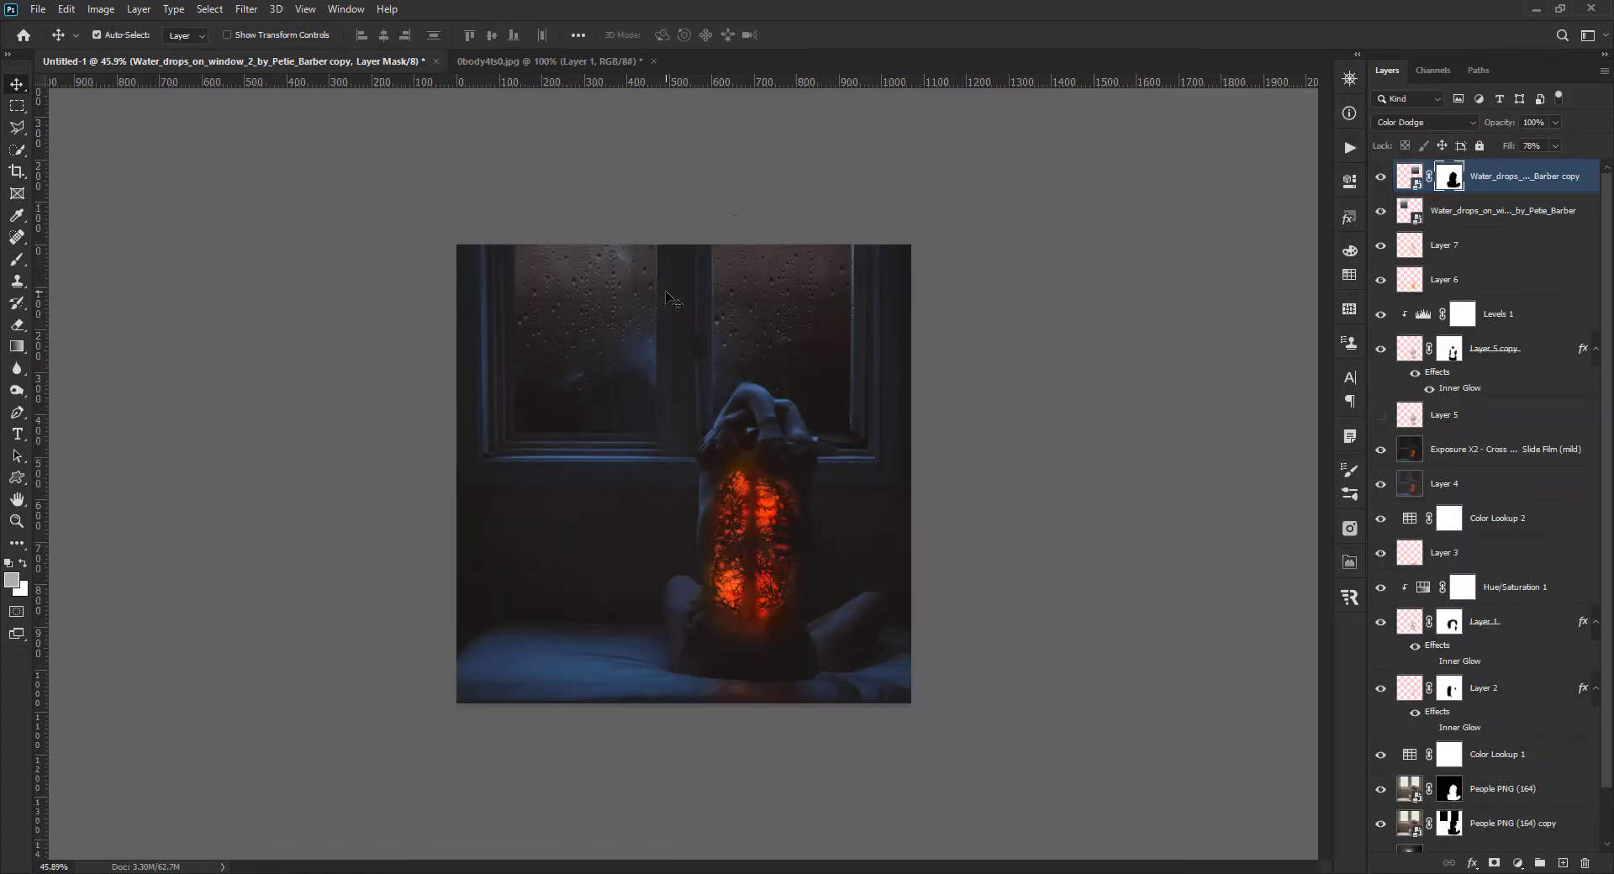
scroll(803, 367, "up", 3)
scroll(803, 367, "down", 4)
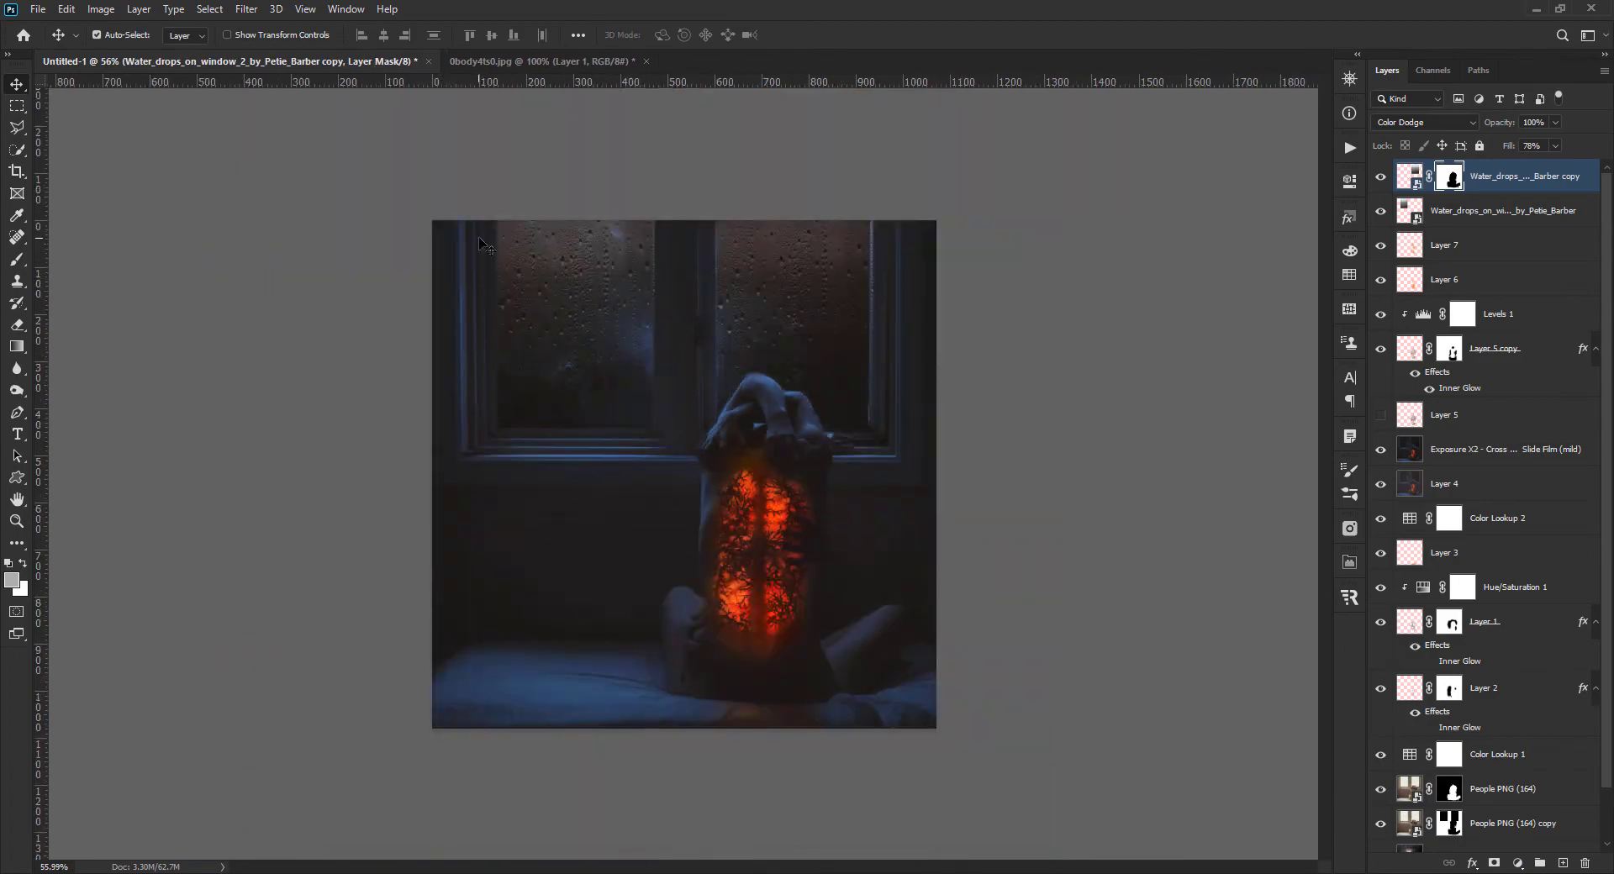
scroll(803, 367, "up", 3)
left_click(1380, 176)
left_click(1380, 175)
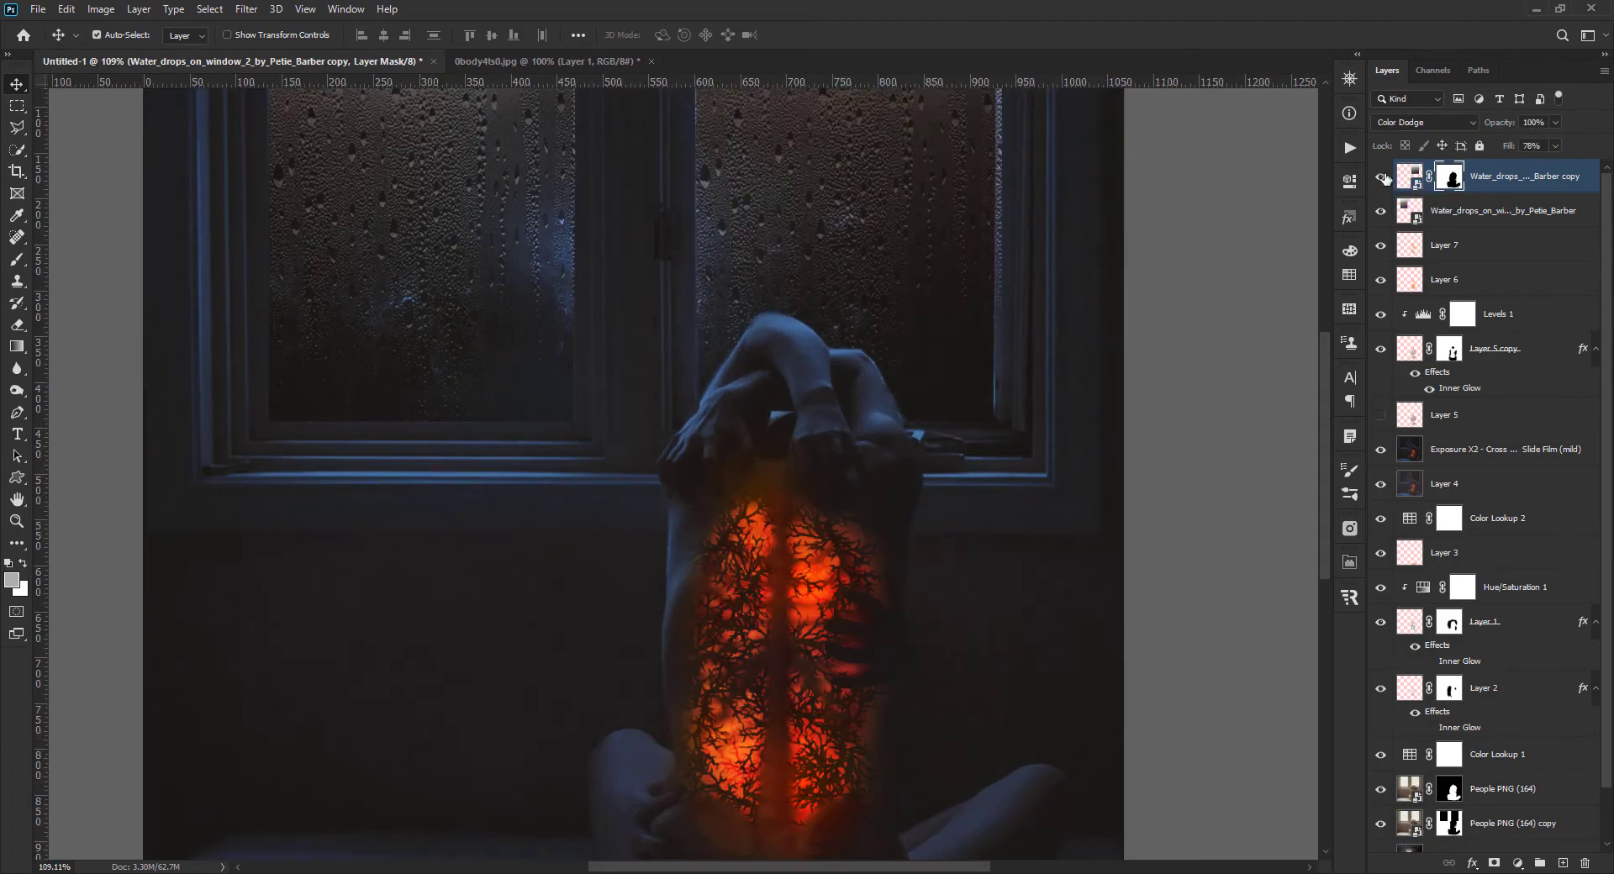
scroll(781, 339, "up", 2)
scroll(781, 339, "down", 2)
scroll(757, 362, "up", 2)
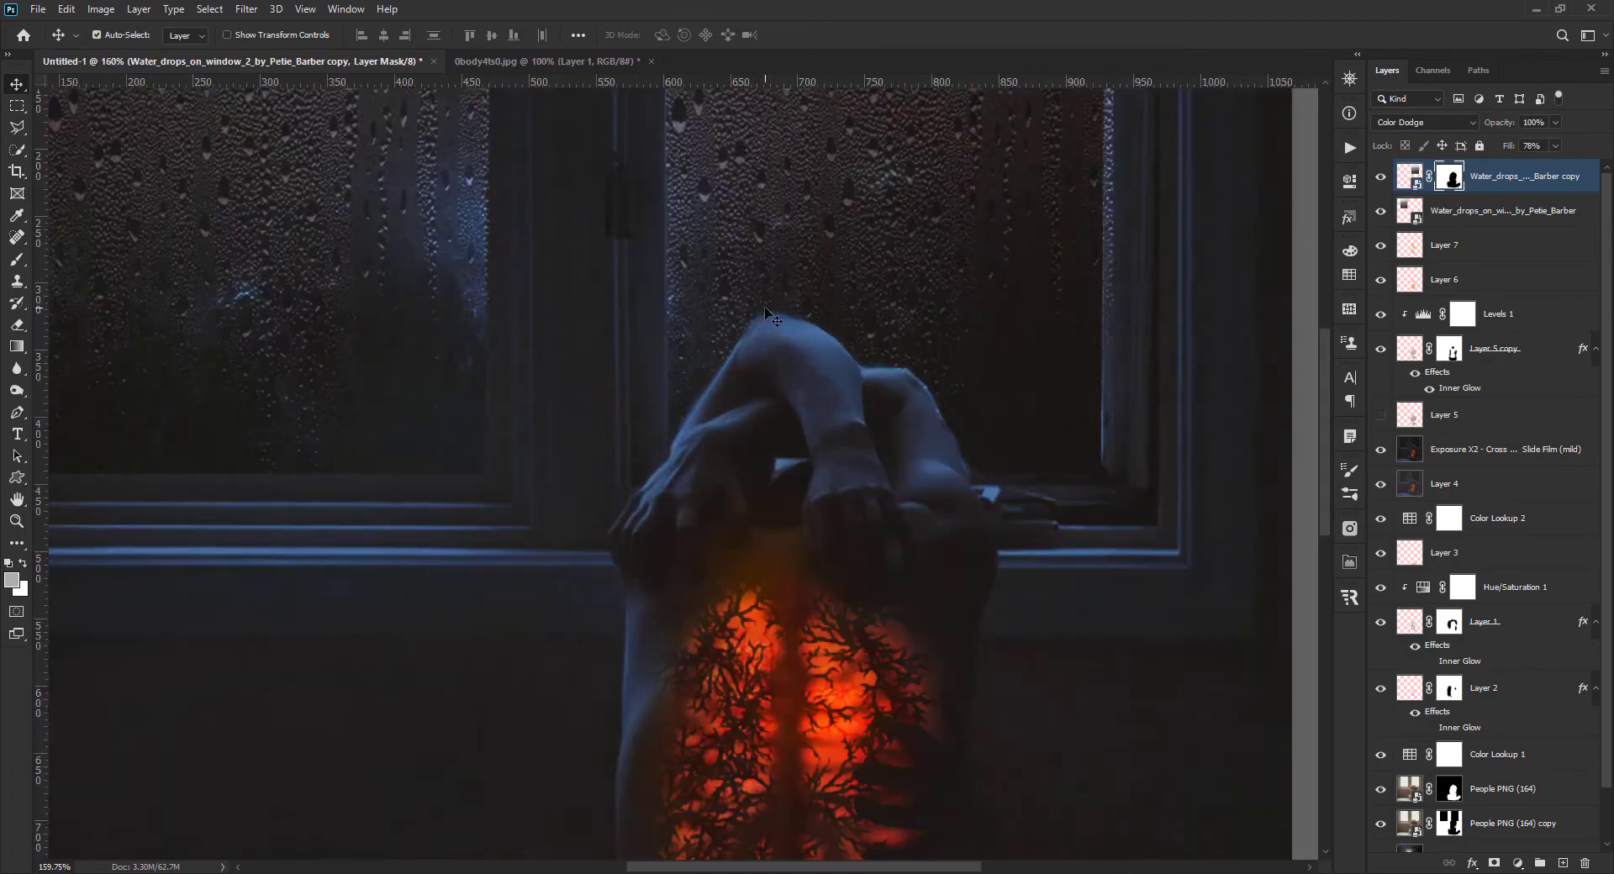
scroll(699, 392, "up", 1)
key("b")
left_click(1480, 449)
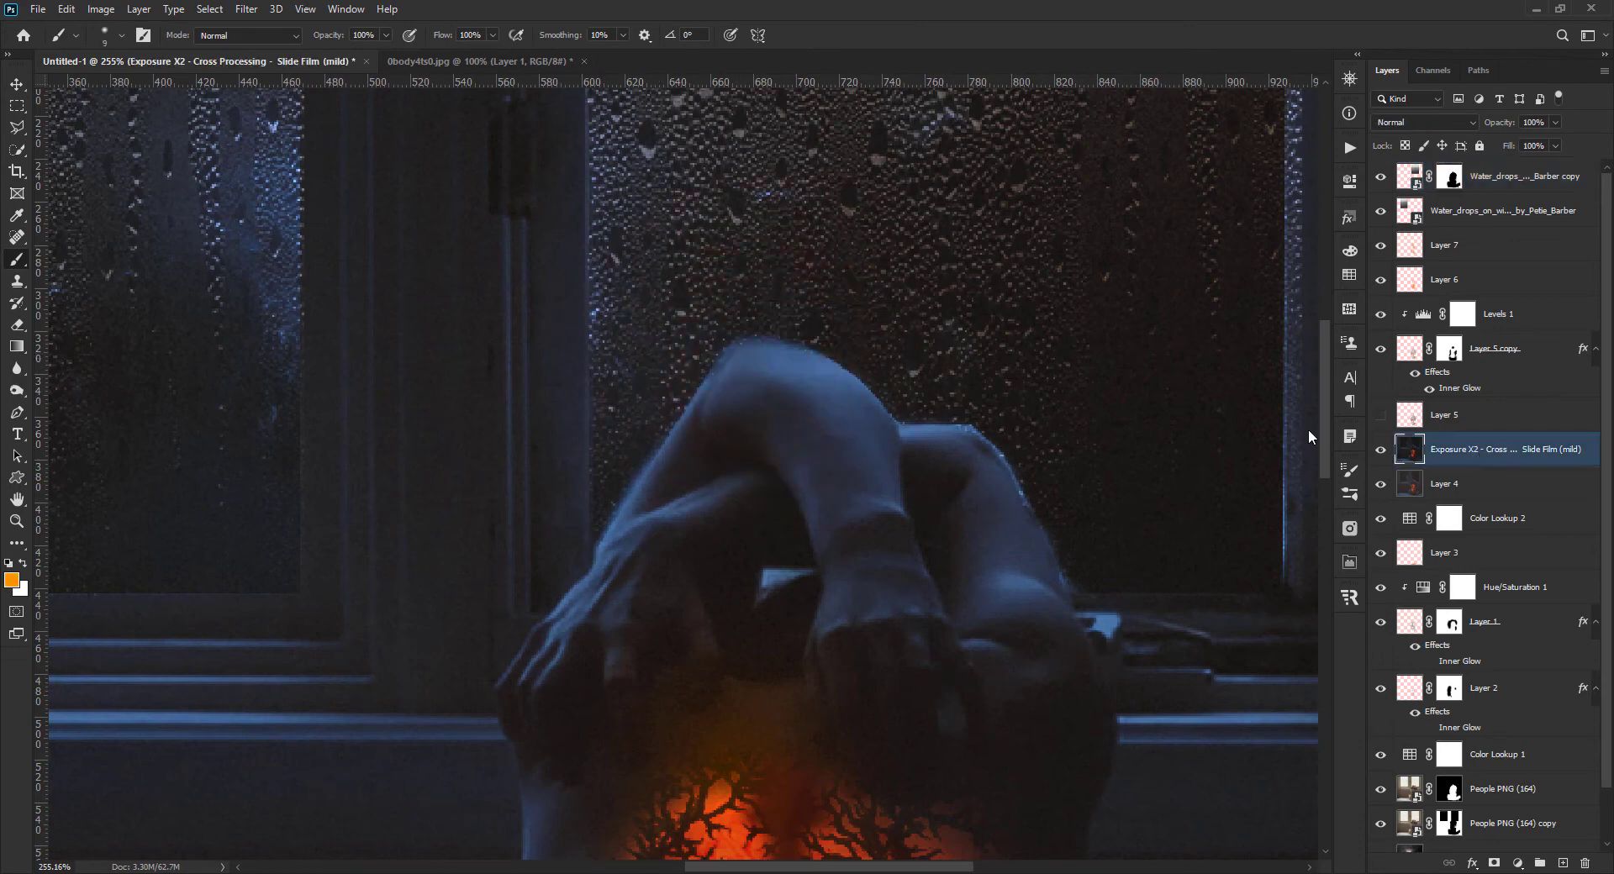
key("s")
key("d")
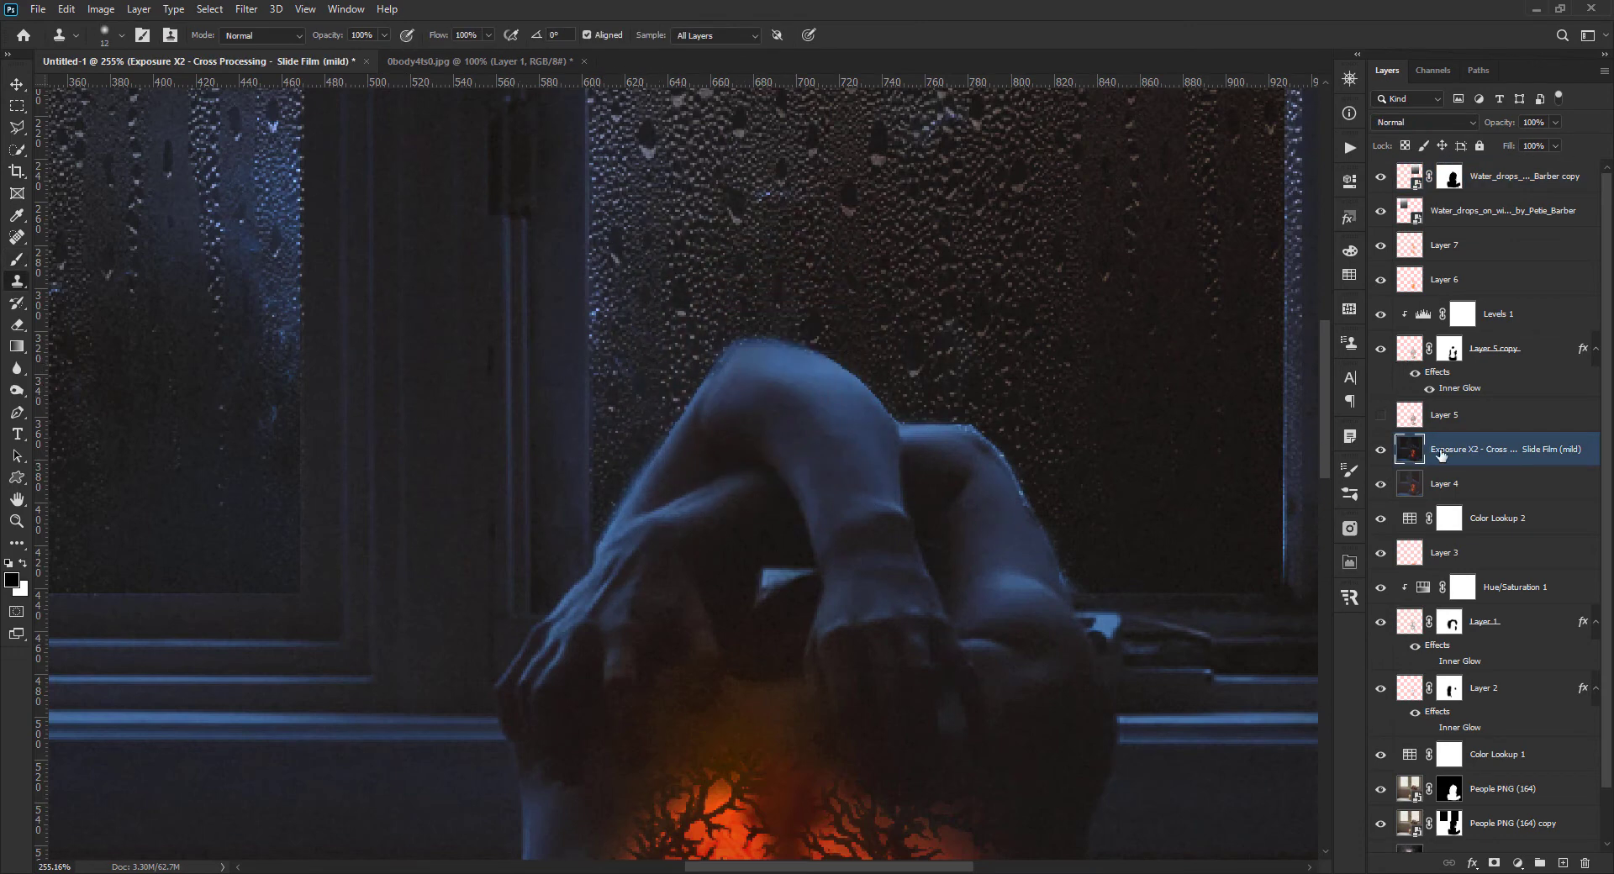
- On a new layer, load the figure's selection and clone-stamp along the shoulder edge
left_click(1563, 863)
scroll(774, 354, "up", 1)
left_click(1452, 824, "ctrl")
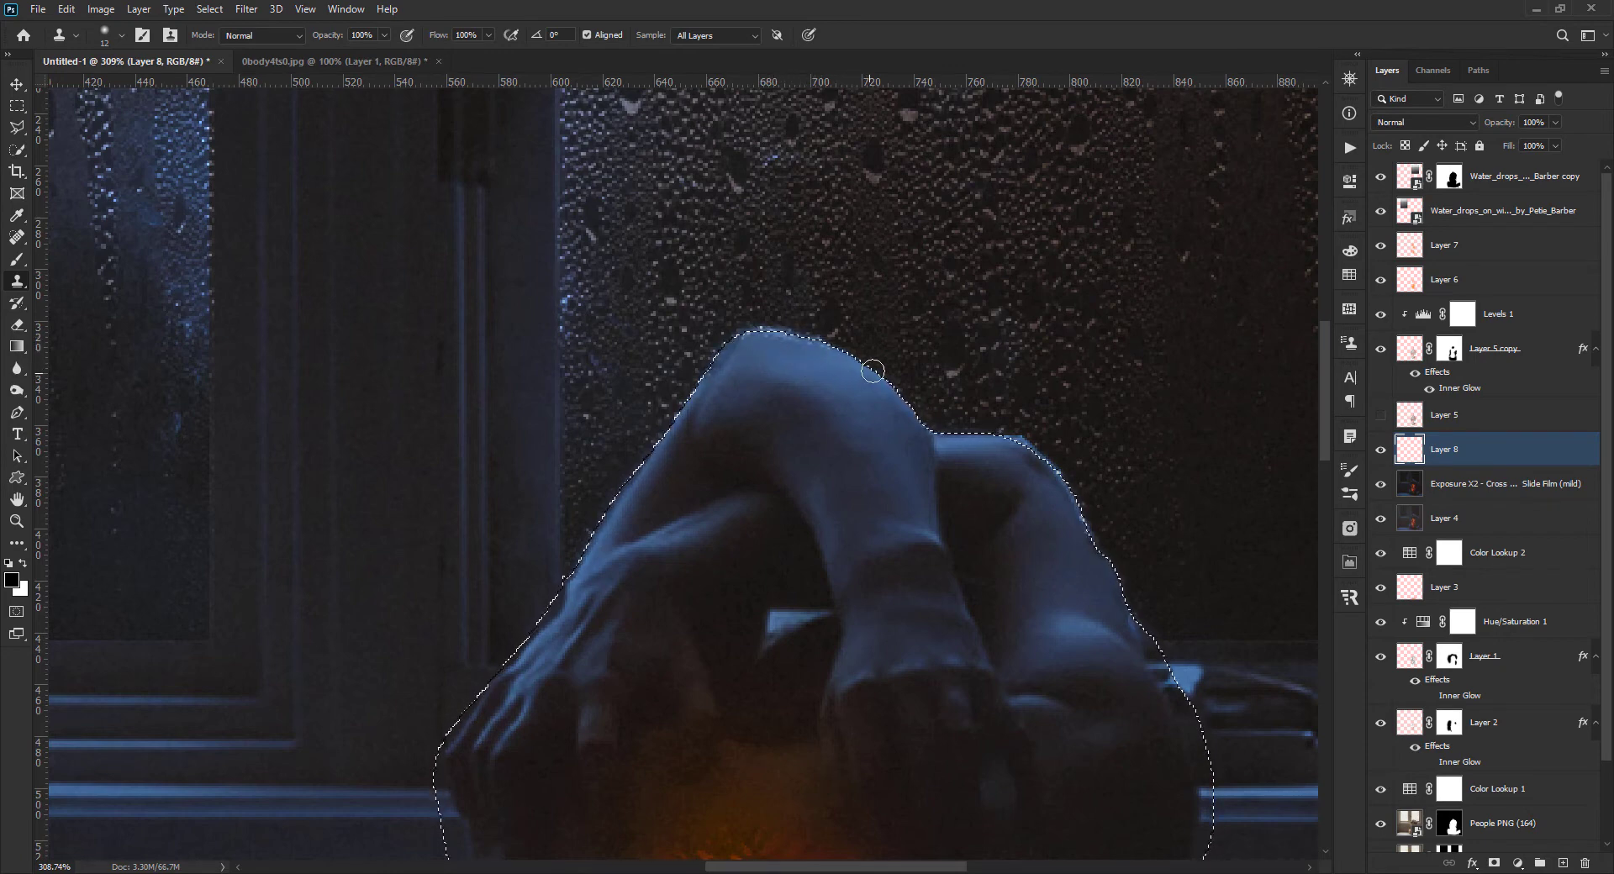
key("bracketright")
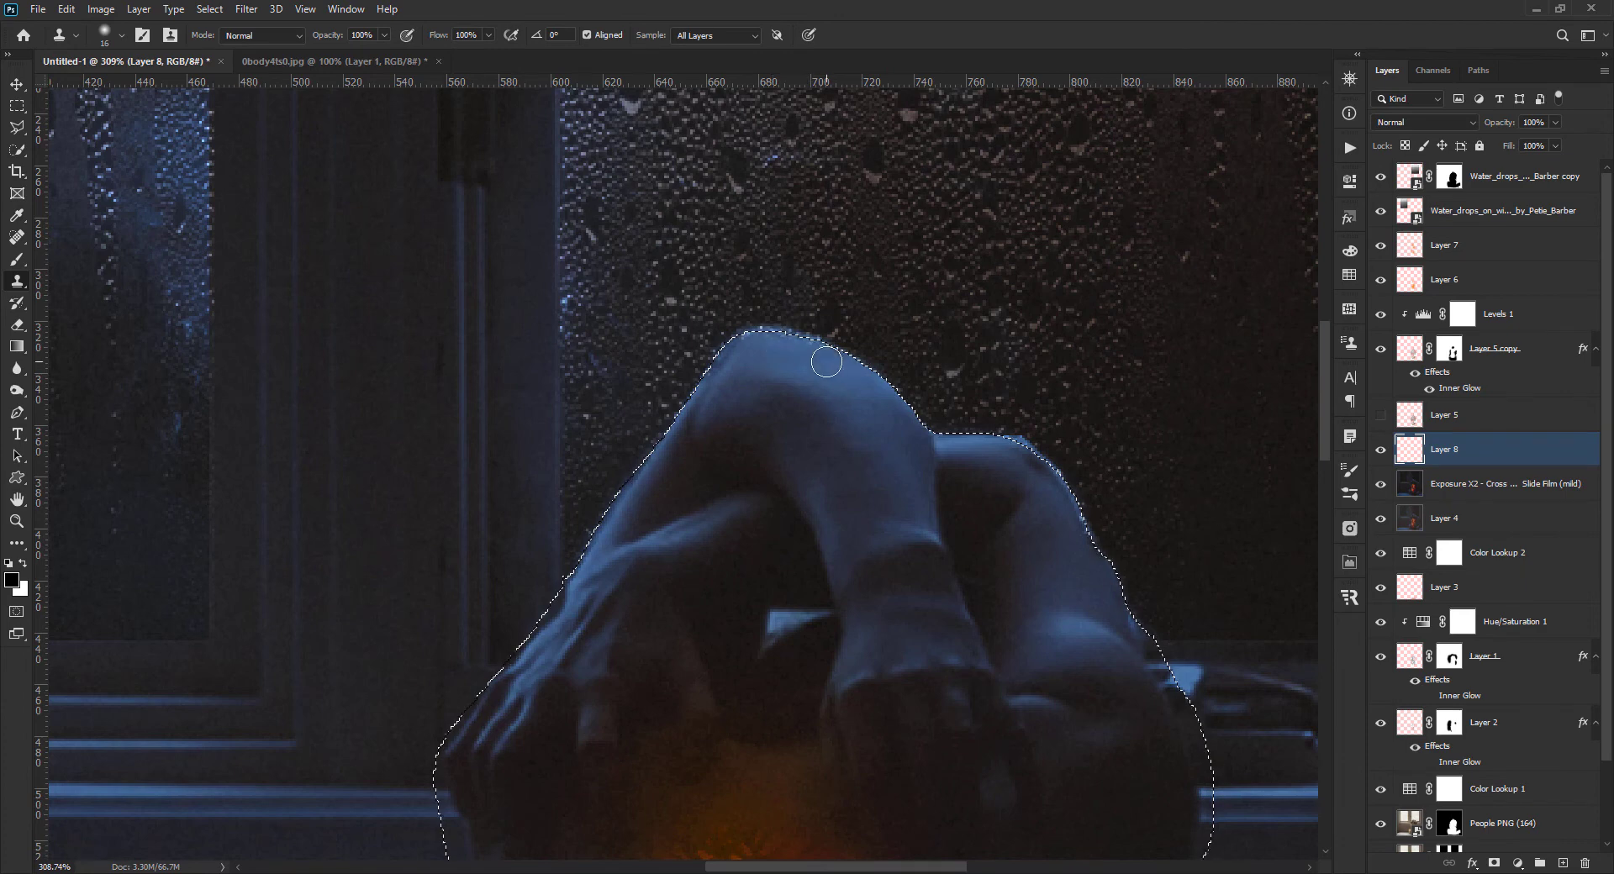
left_click_drag(829, 360, 705, 378)
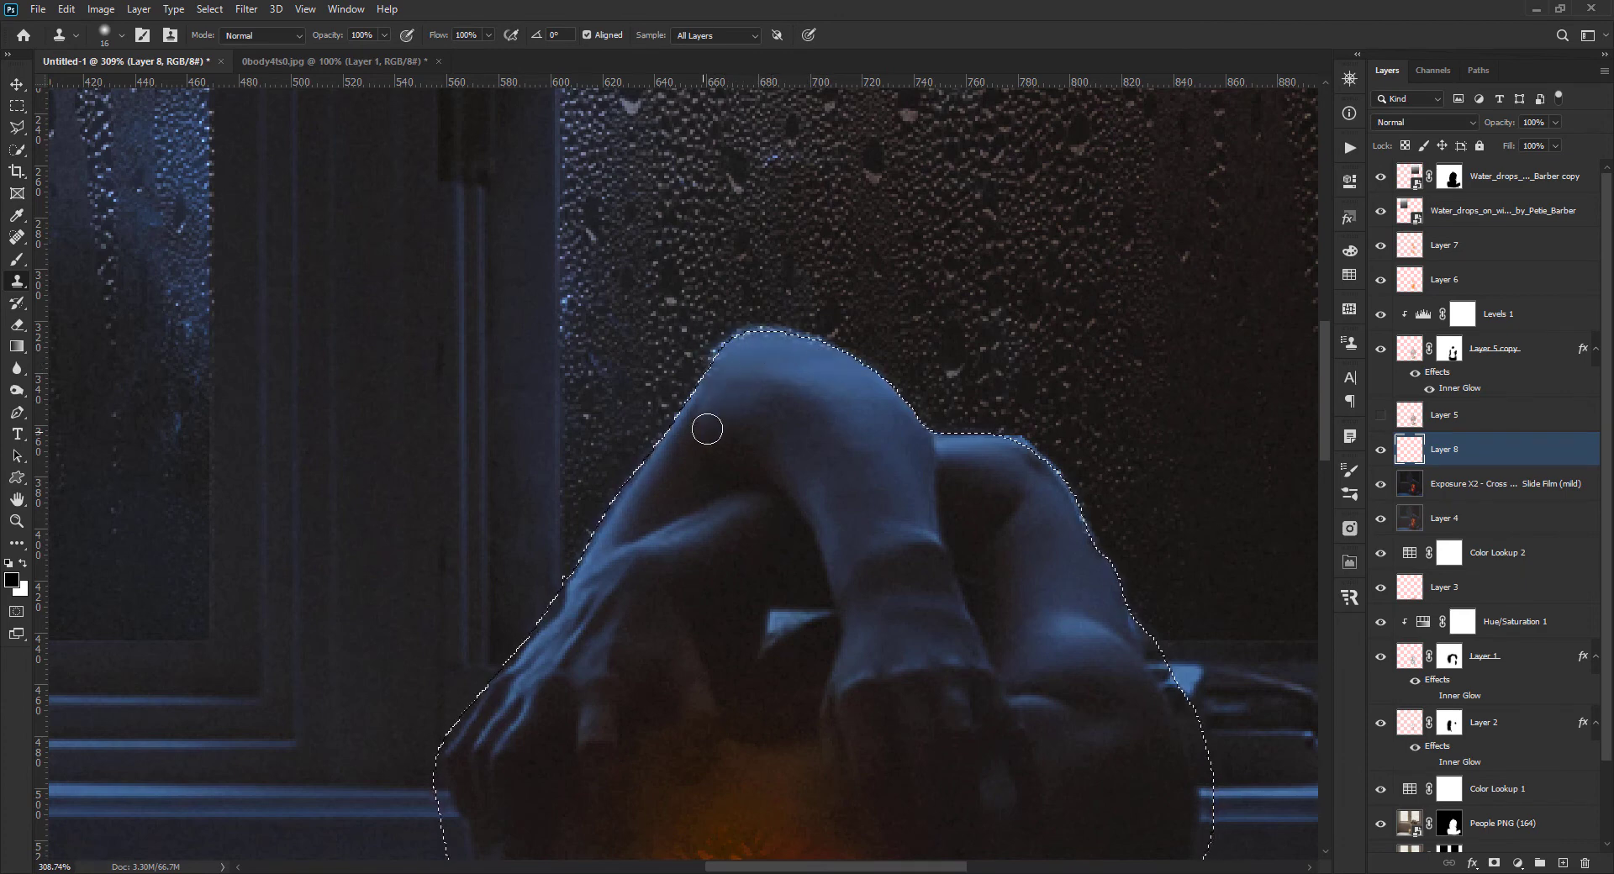
key("bracketleft")
key("bracketleft")
key("bracketleft")
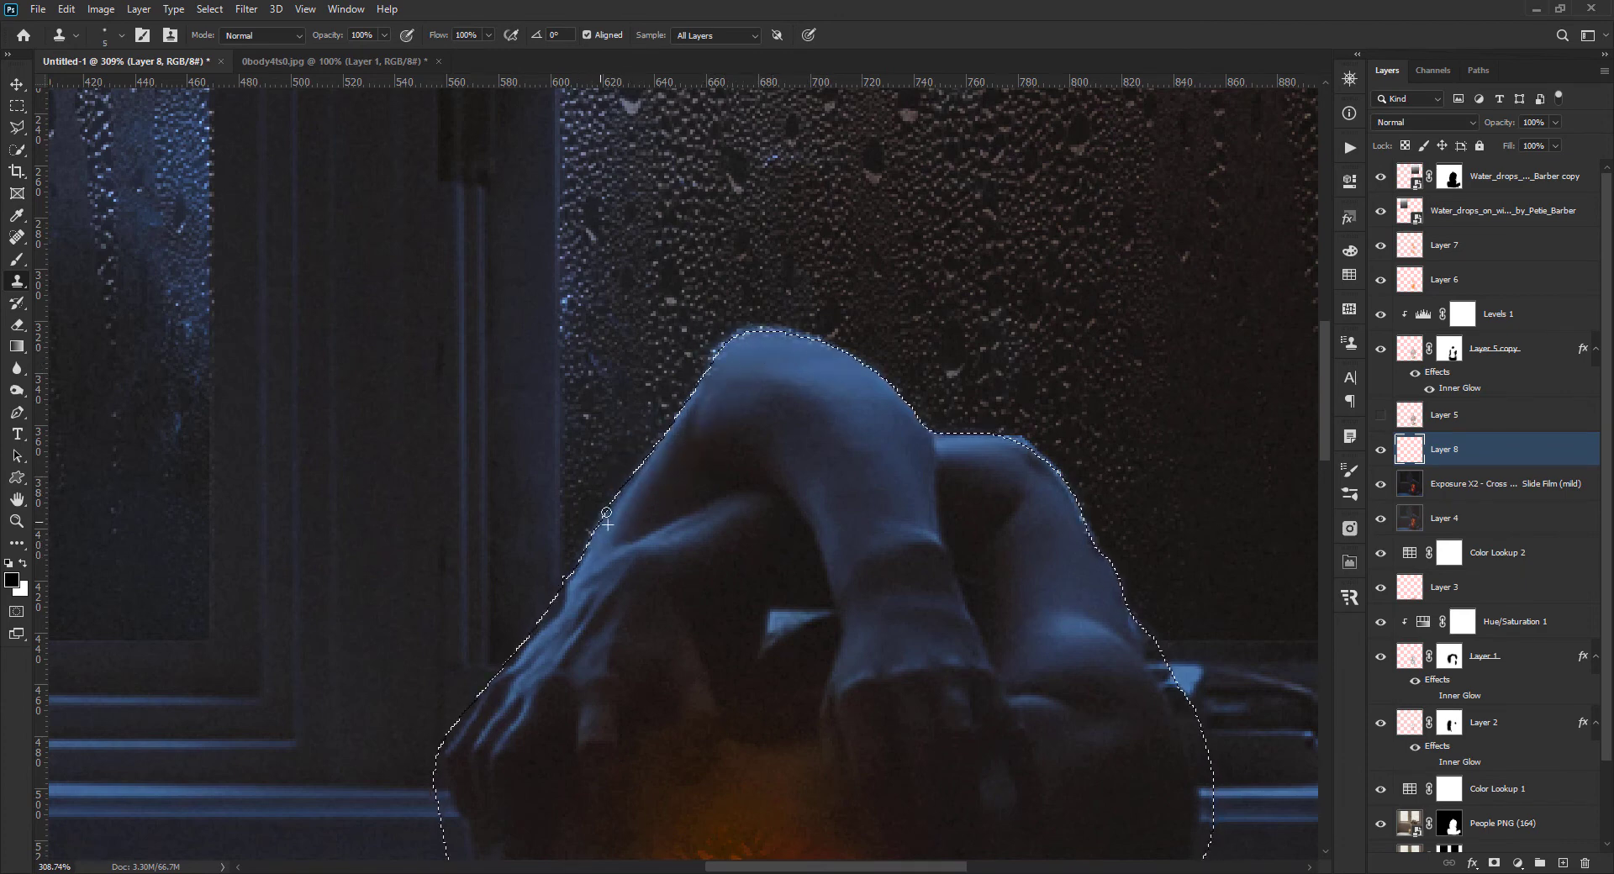
left_click_drag(592, 557, 615, 521)
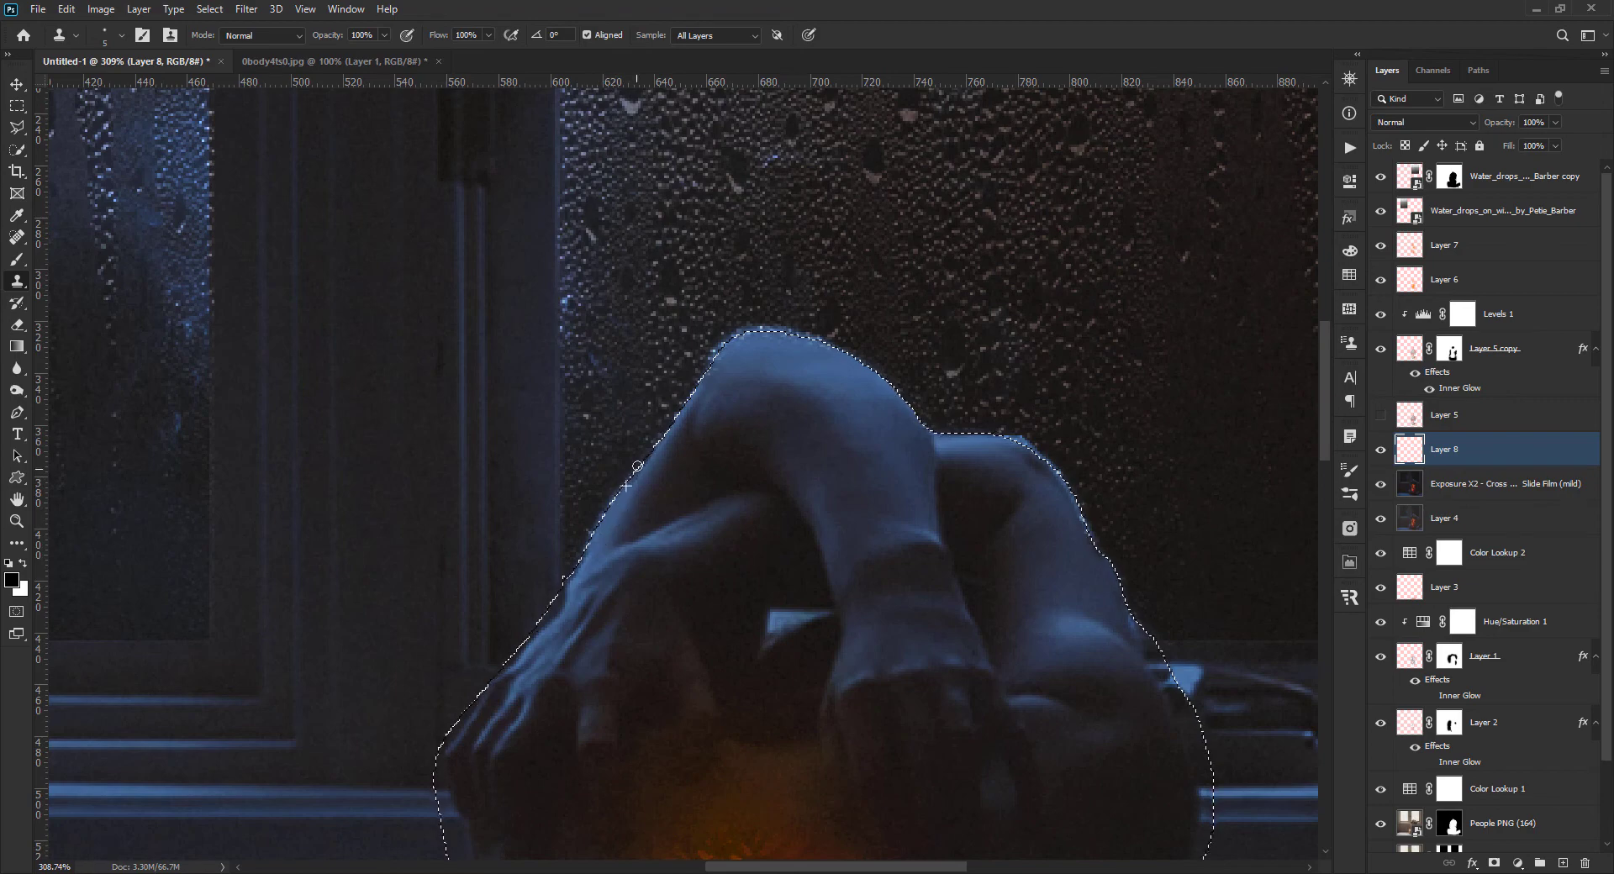
- Deselect the figure and sample the blue skin tone from the shoulder with the brush
scroll(616, 521, "down", 3)
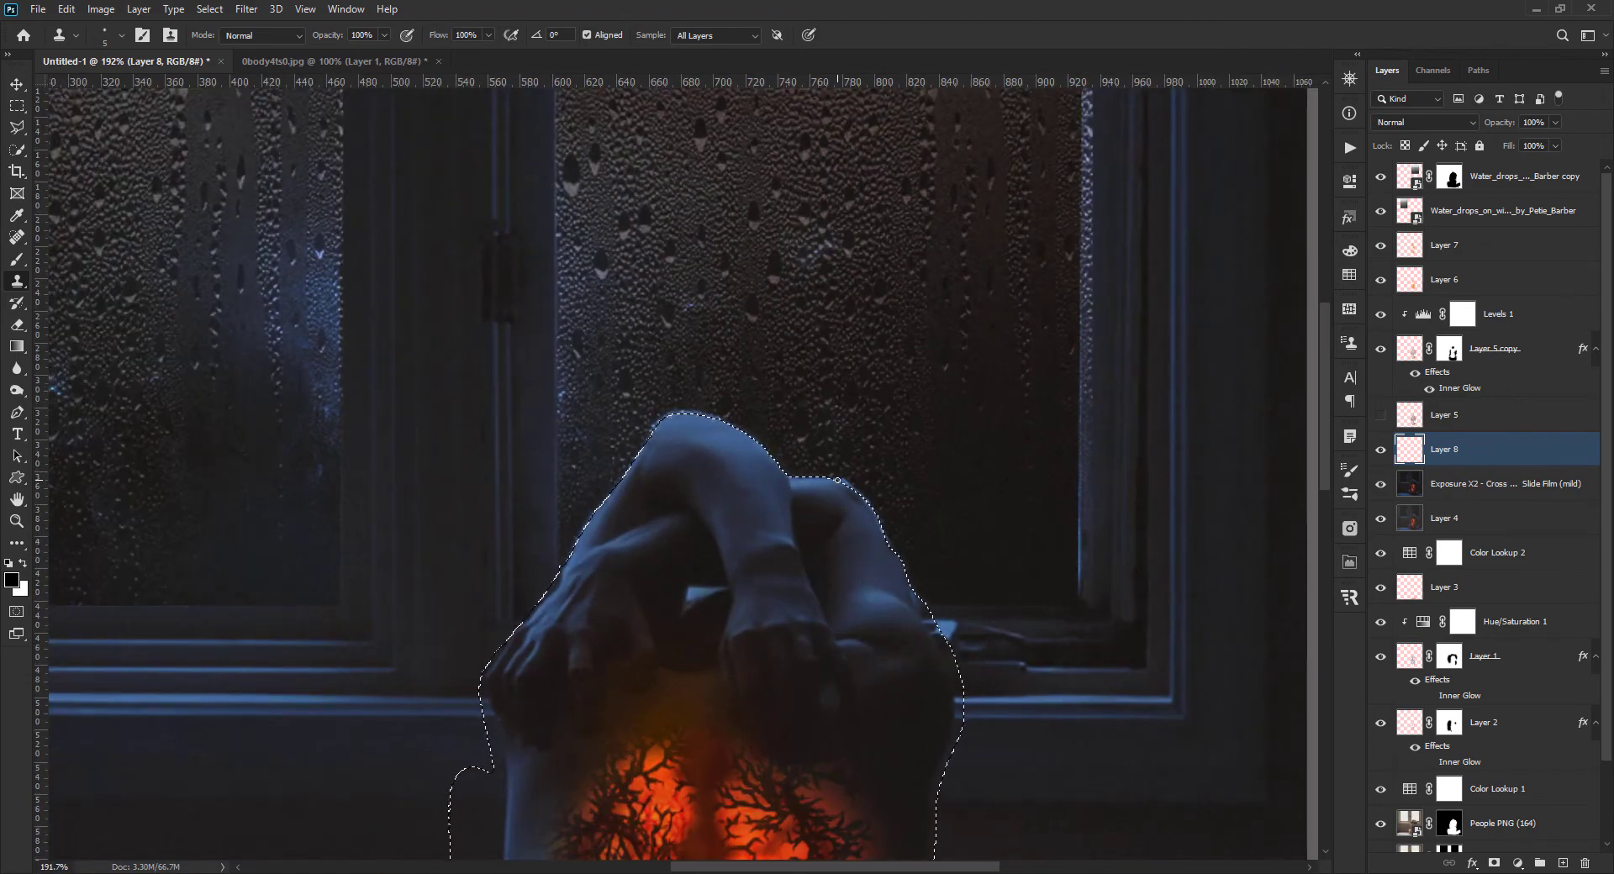
scroll(733, 442, "up", 3)
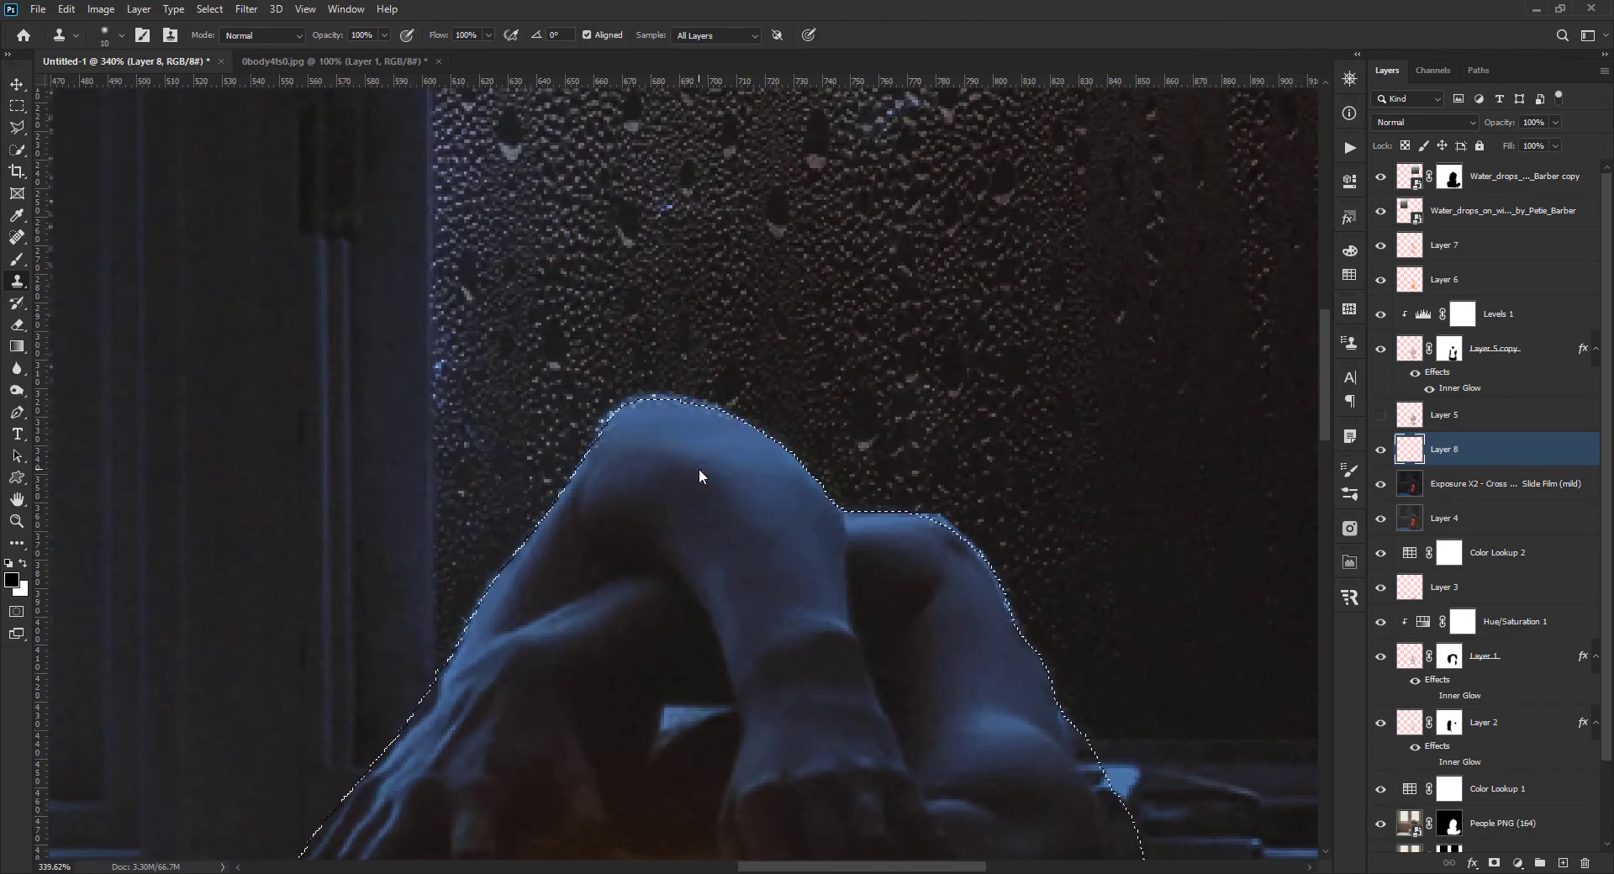
key("bracketright")
key("bracketright")
key("bracketright")
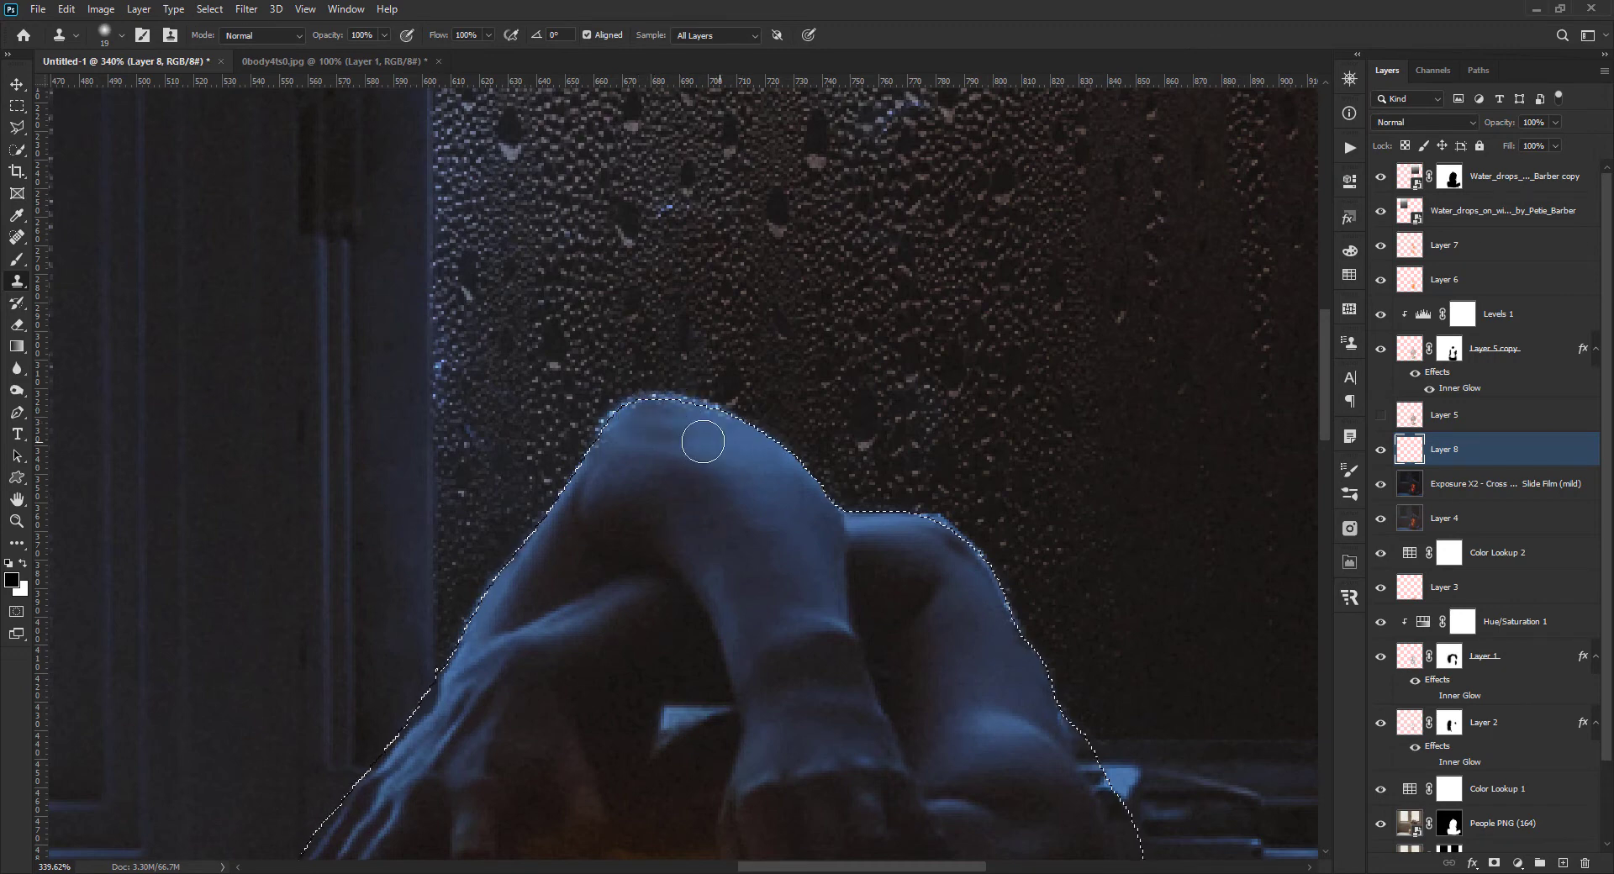
key("ctrl+d")
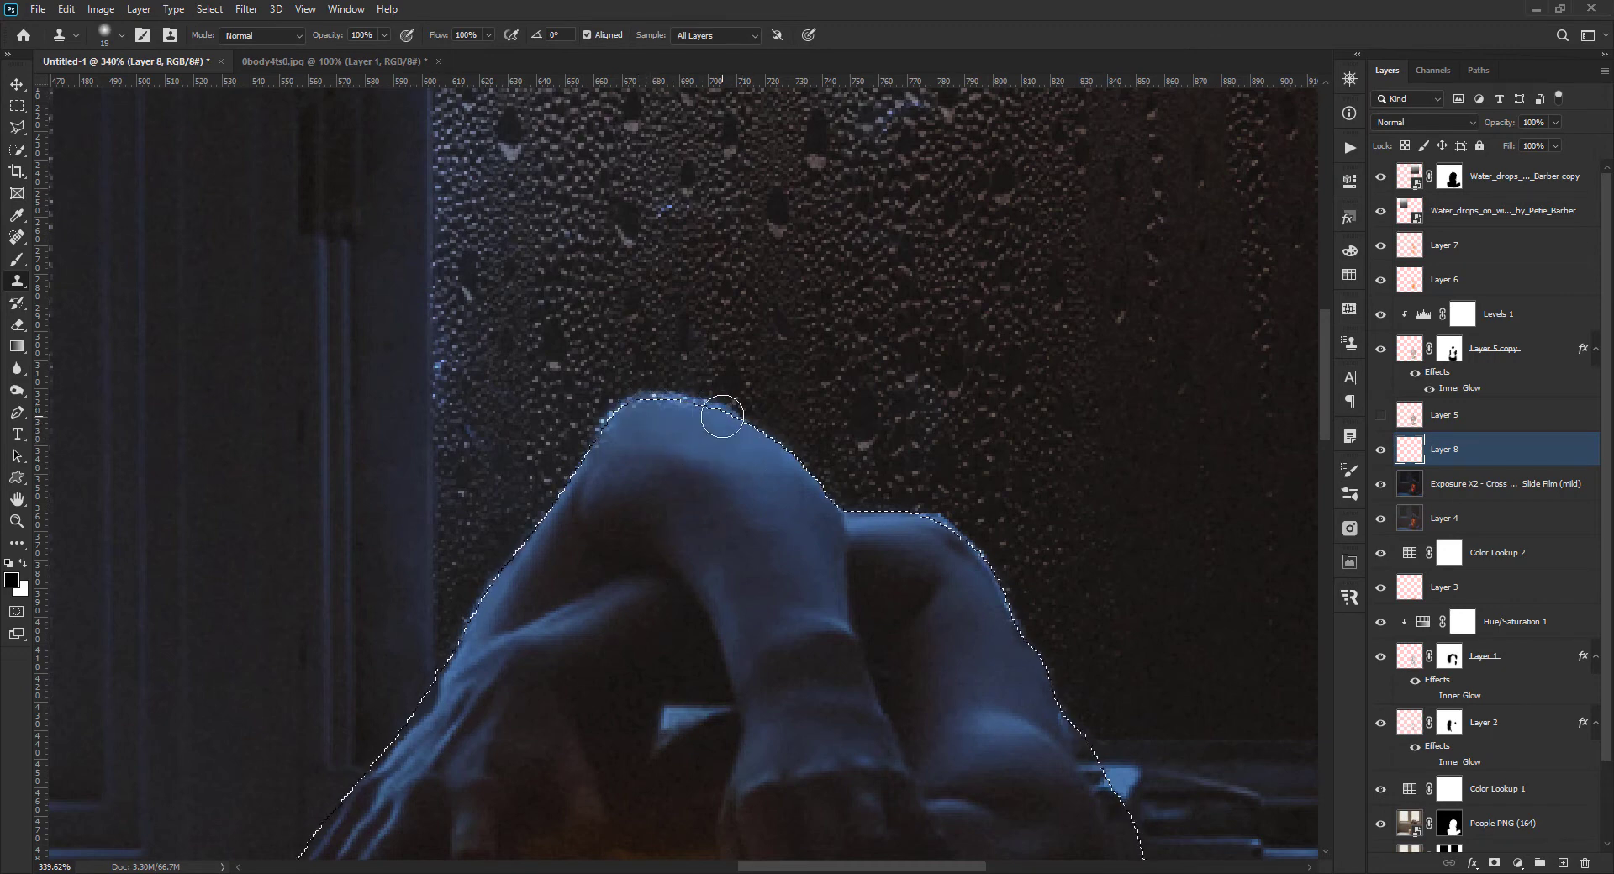
right_click(724, 417)
key("Escape")
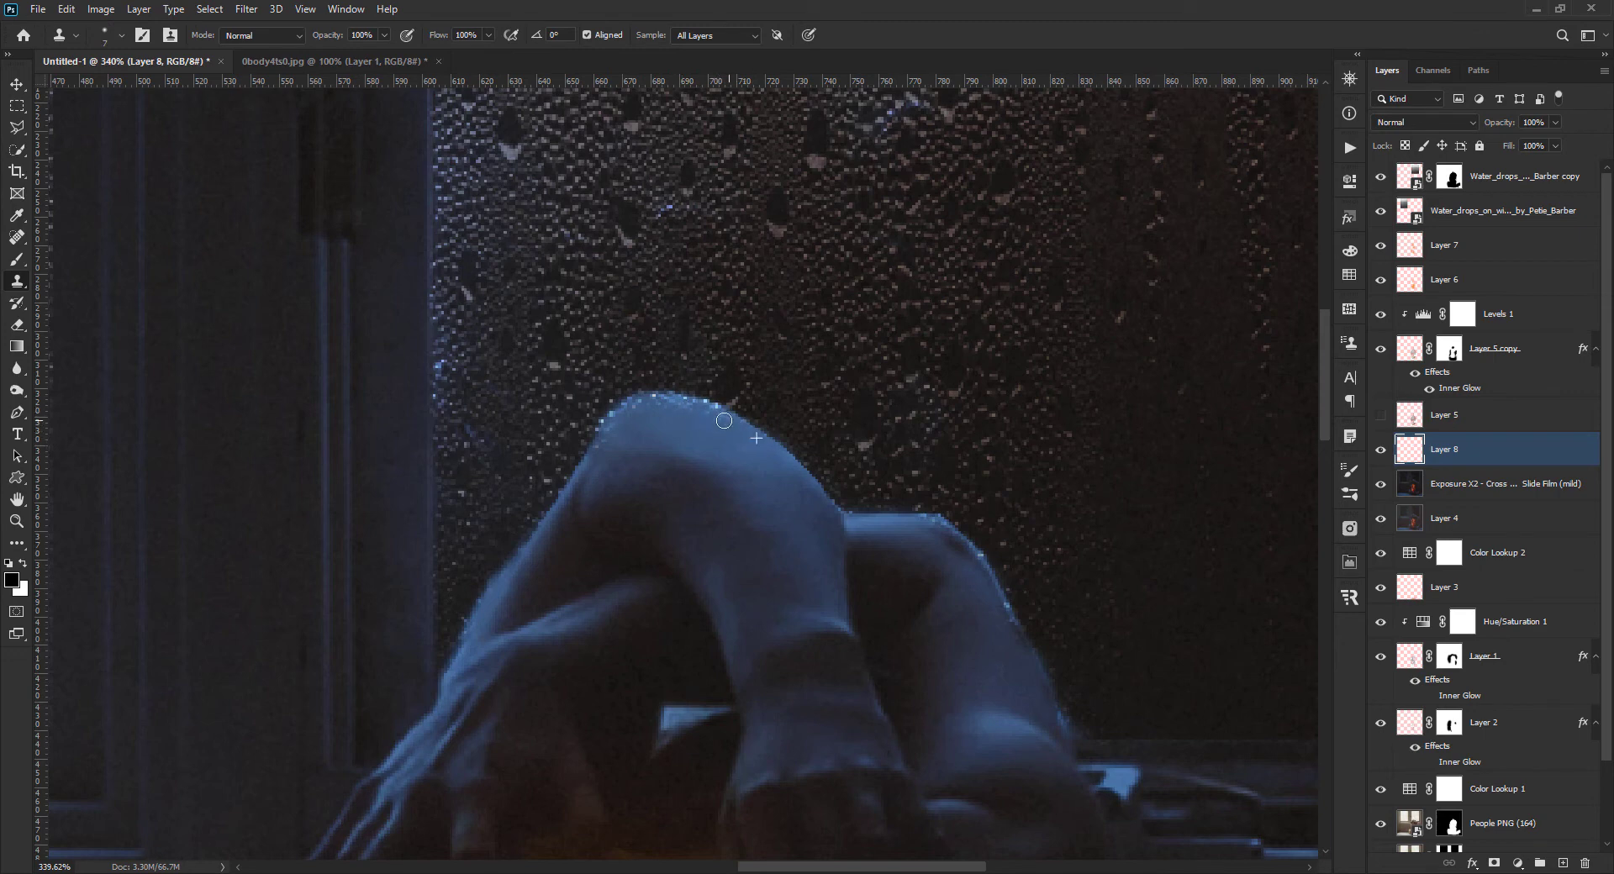
key("b")
left_click(719, 431, "alt")
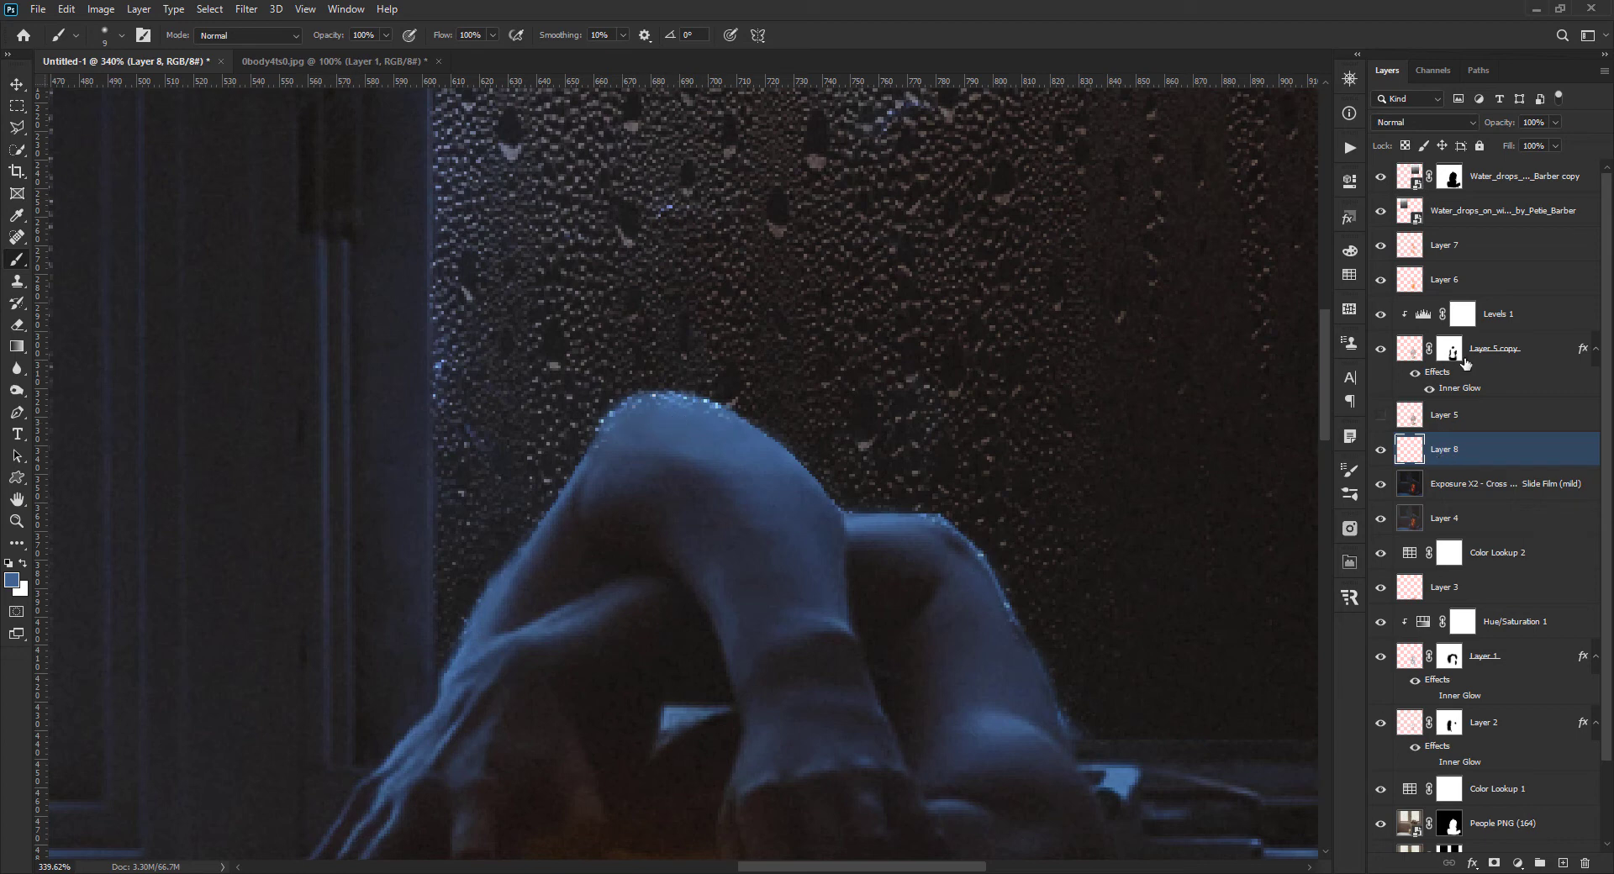
- Merge the shoulder retouch layer down into Exposure X2 with Ctrl+E
left_click(1449, 176)
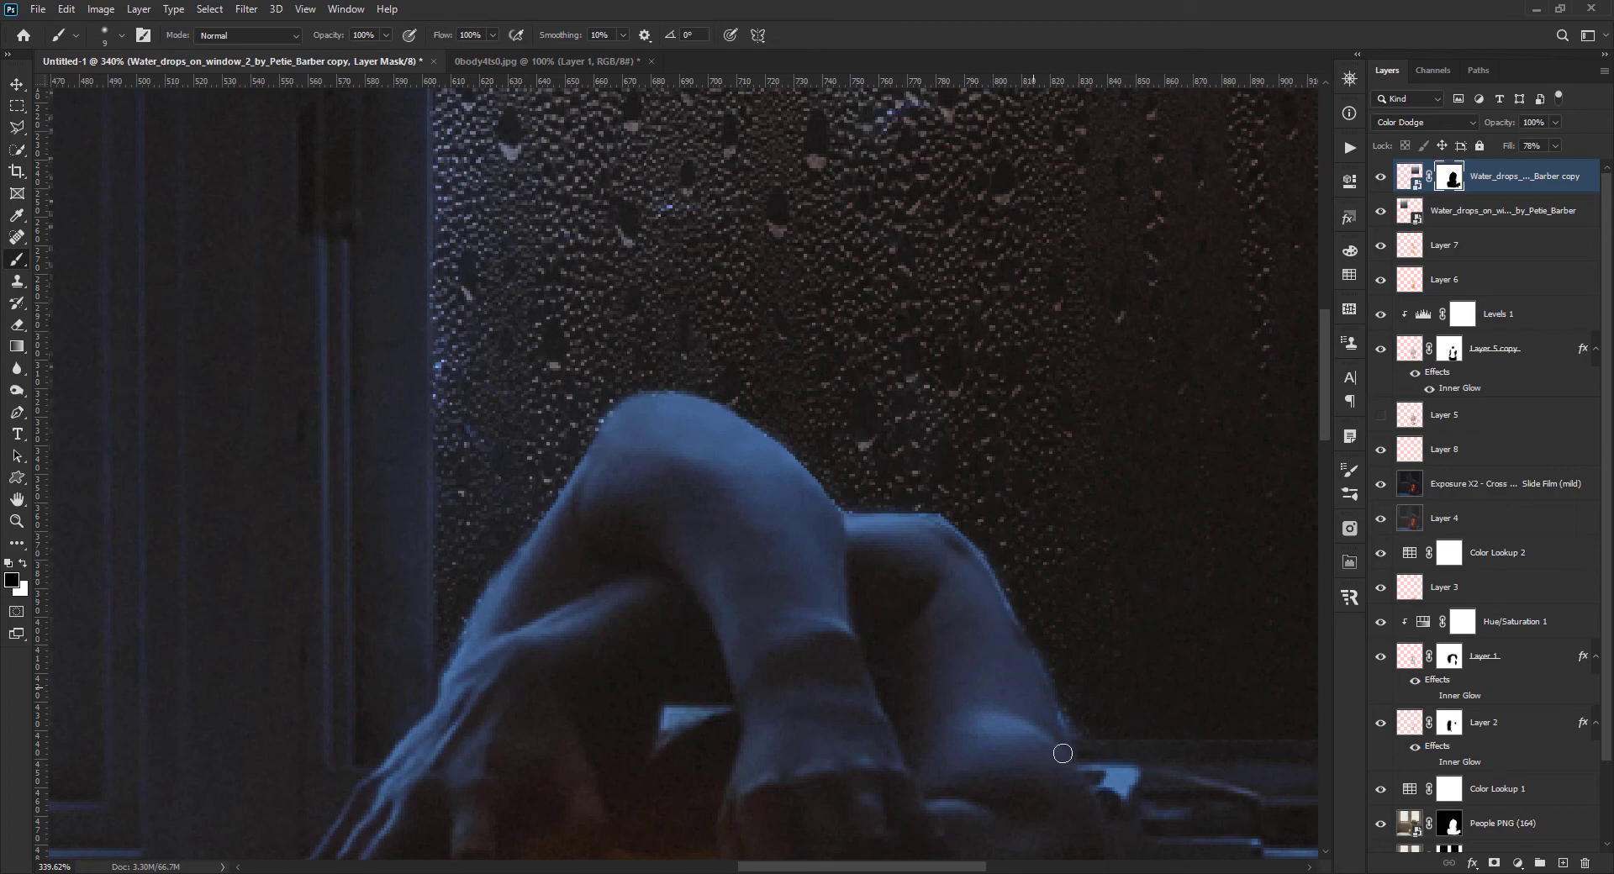
scroll(1062, 754, "down", 5)
left_click(16, 370)
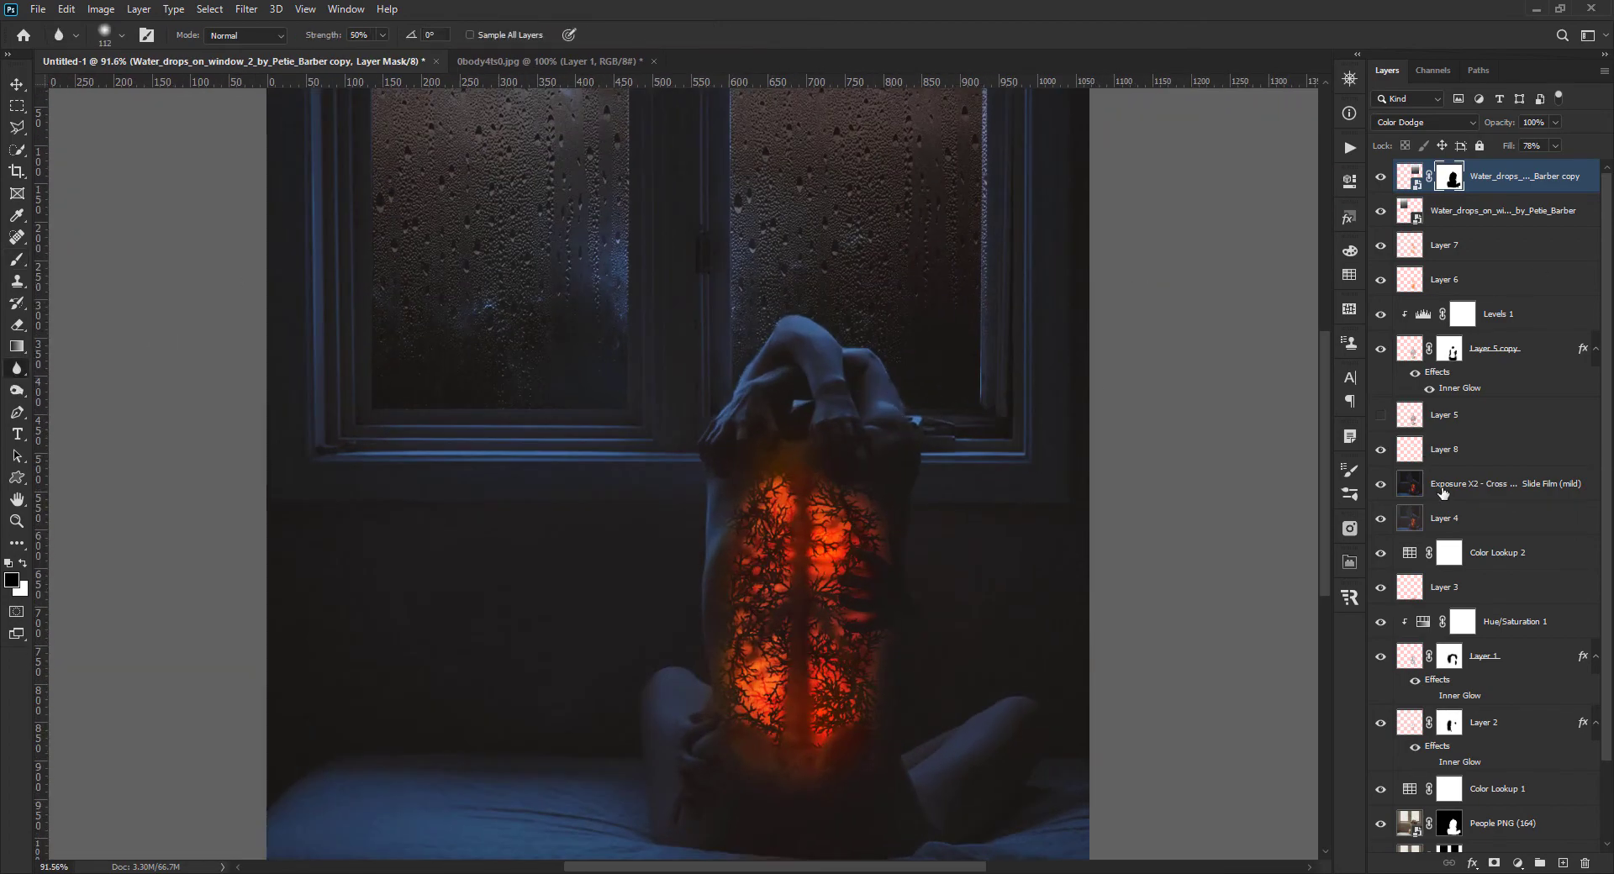
key("ctrl+e")
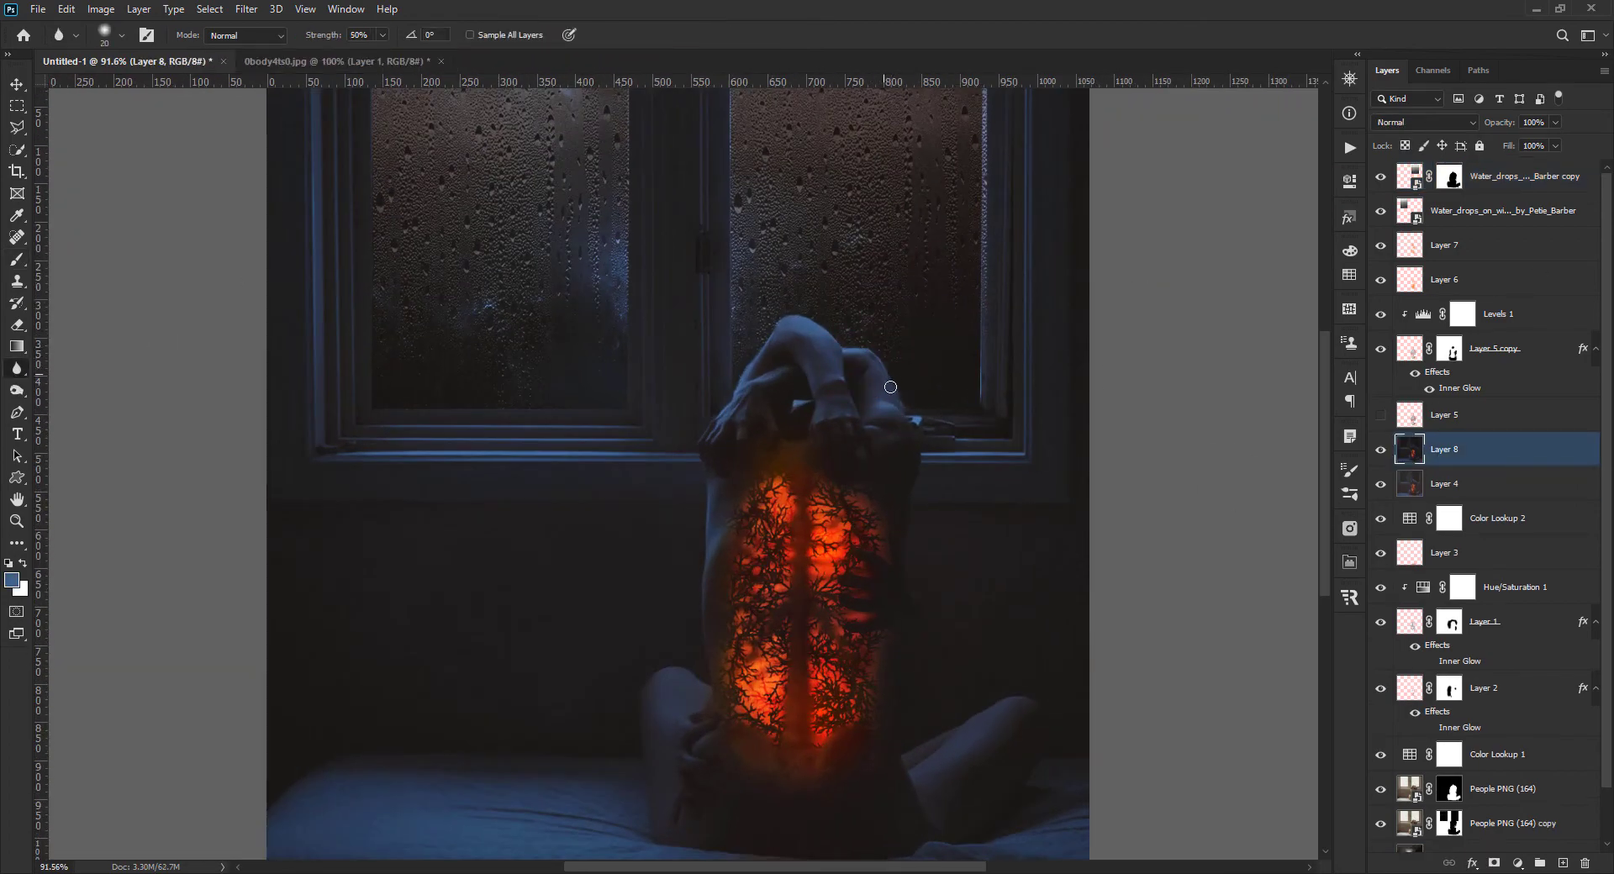
- Check the top water-drops copy layer's properties, then select Layer 7
scroll(756, 337, "down", 3)
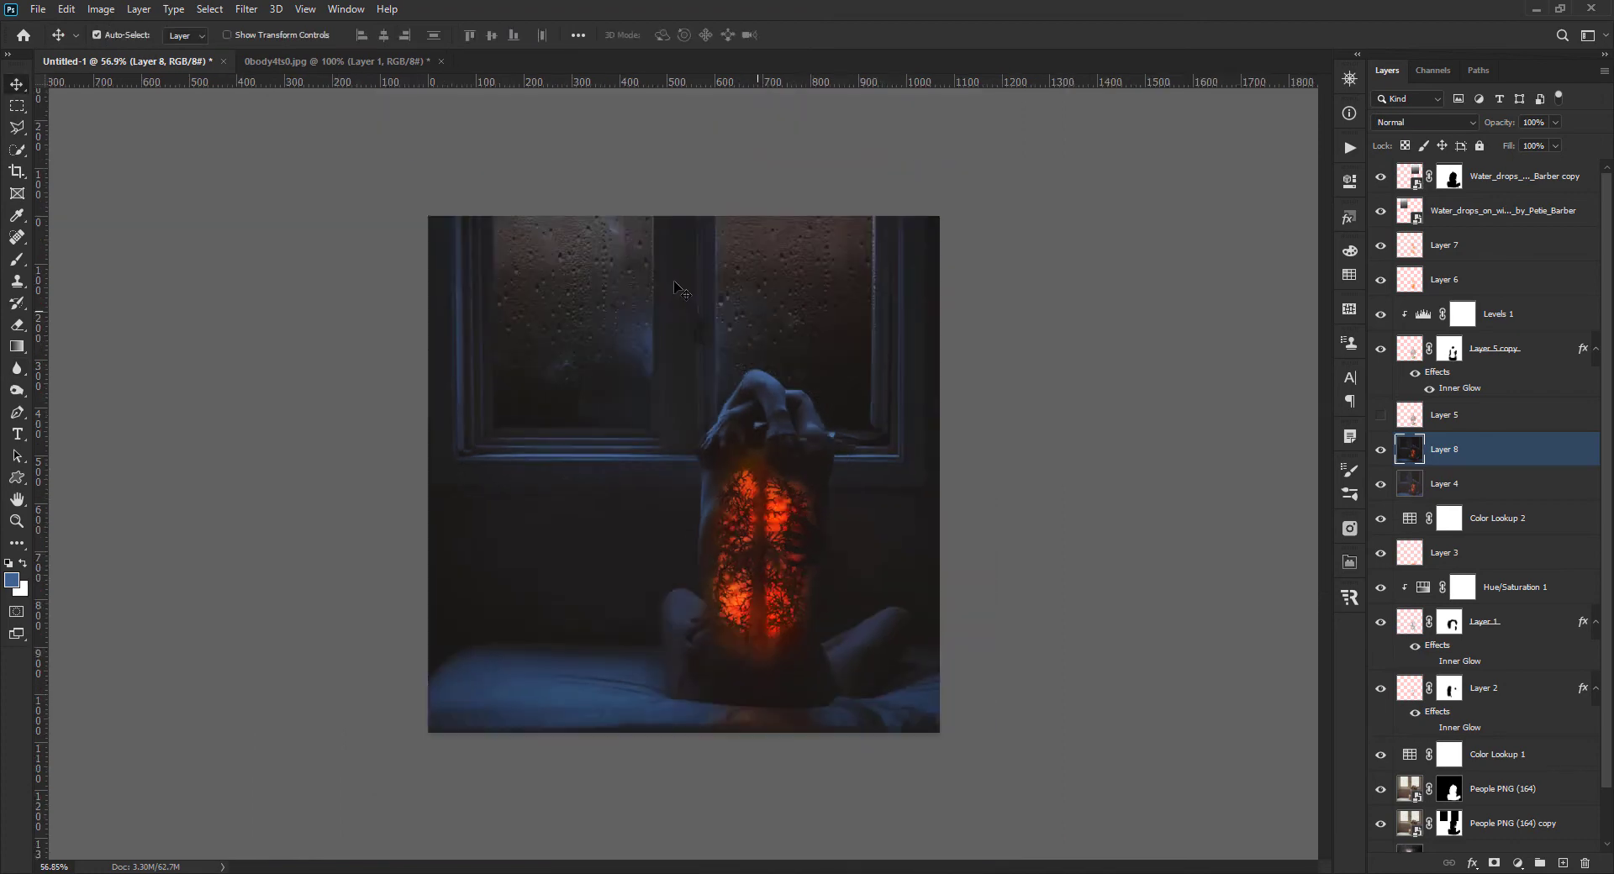
key("v")
left_click(1500, 177)
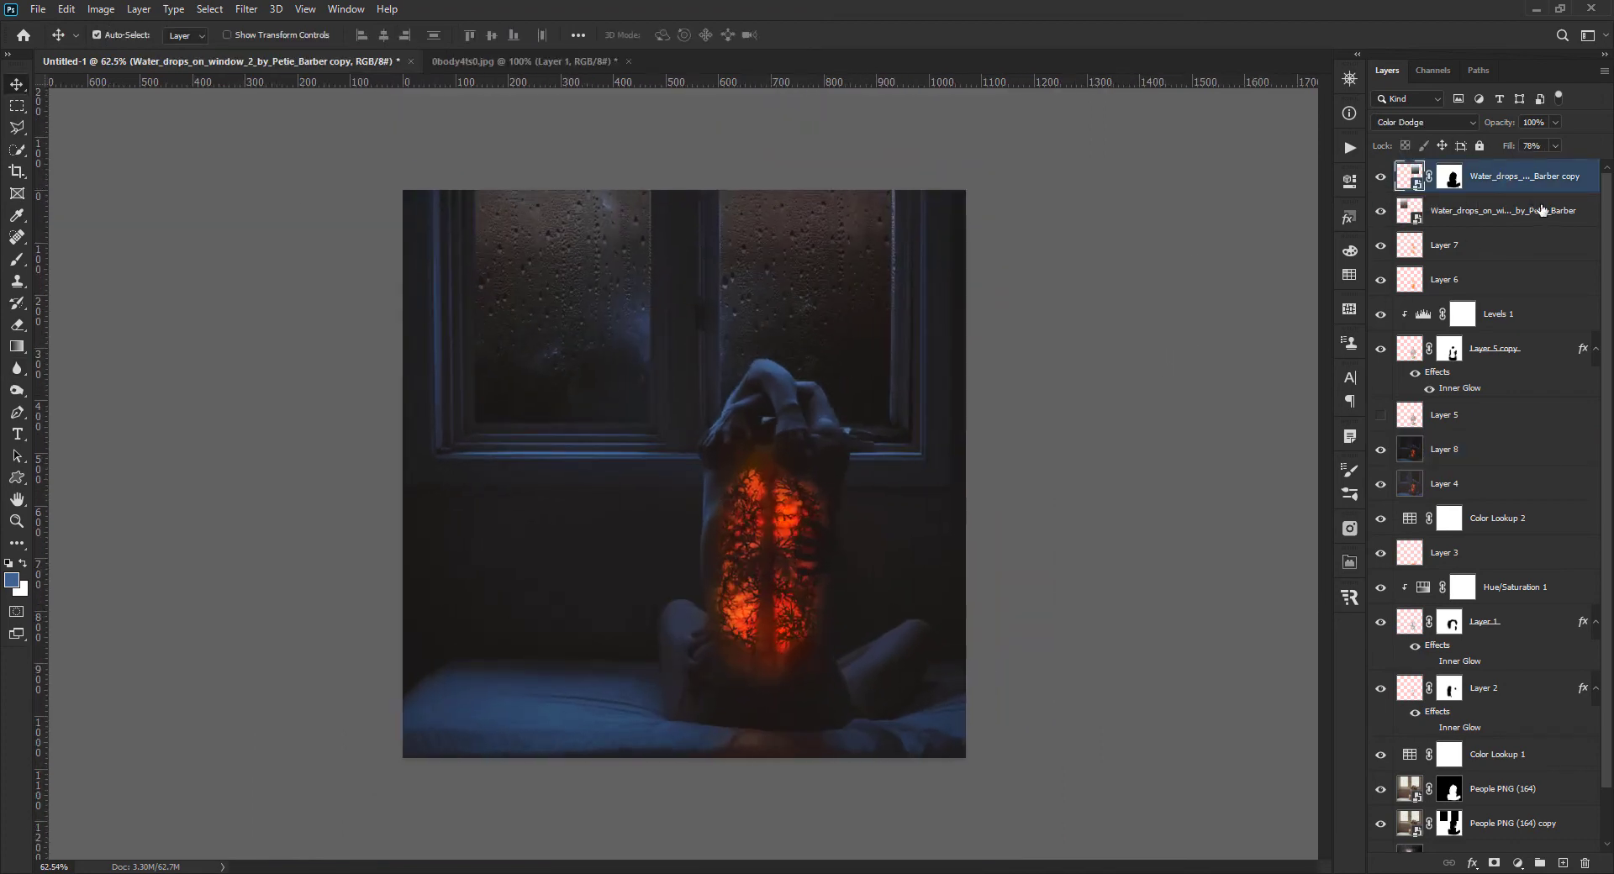
left_click(1349, 181)
left_click(1300, 179)
left_click(1411, 245)
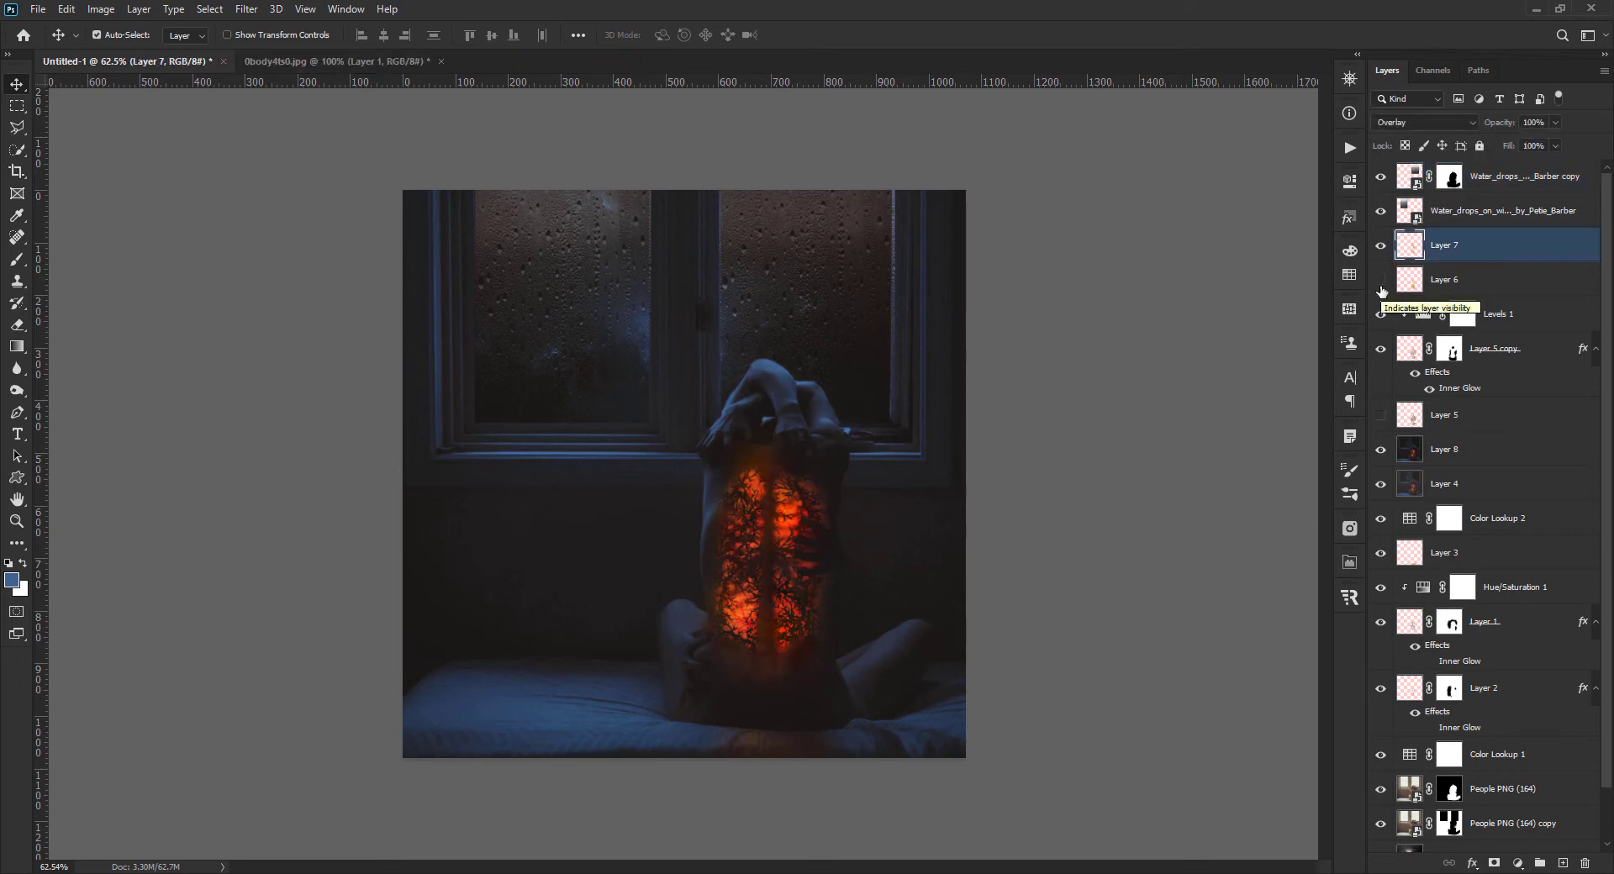
- Toggle Layer 7's visibility to compare the glow and hide Layer 8
left_click(1381, 246)
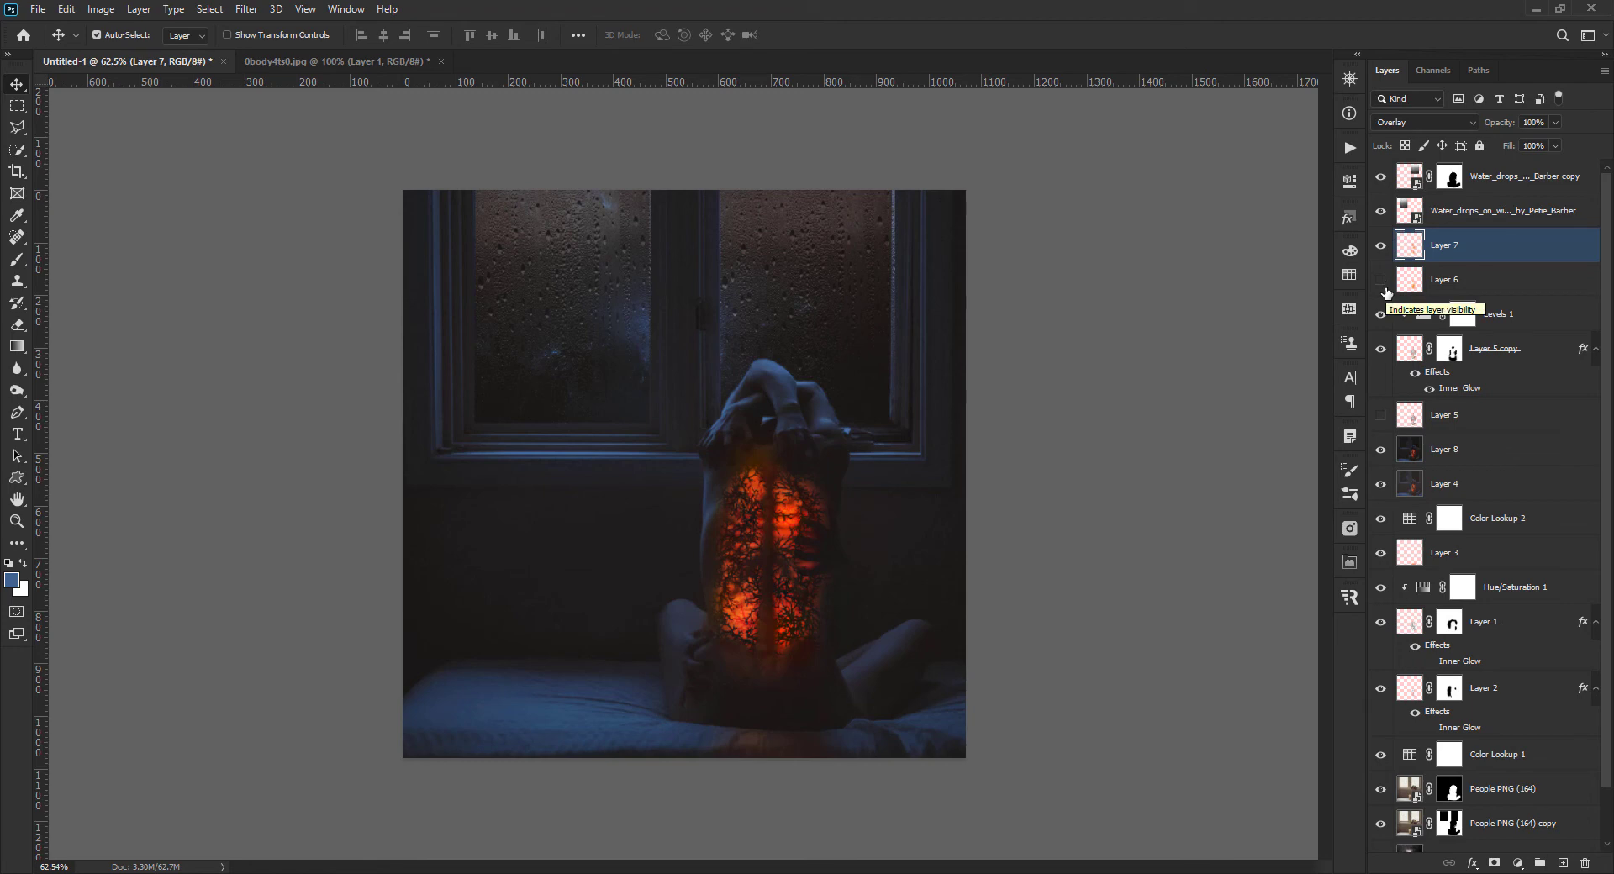
left_click(1380, 246)
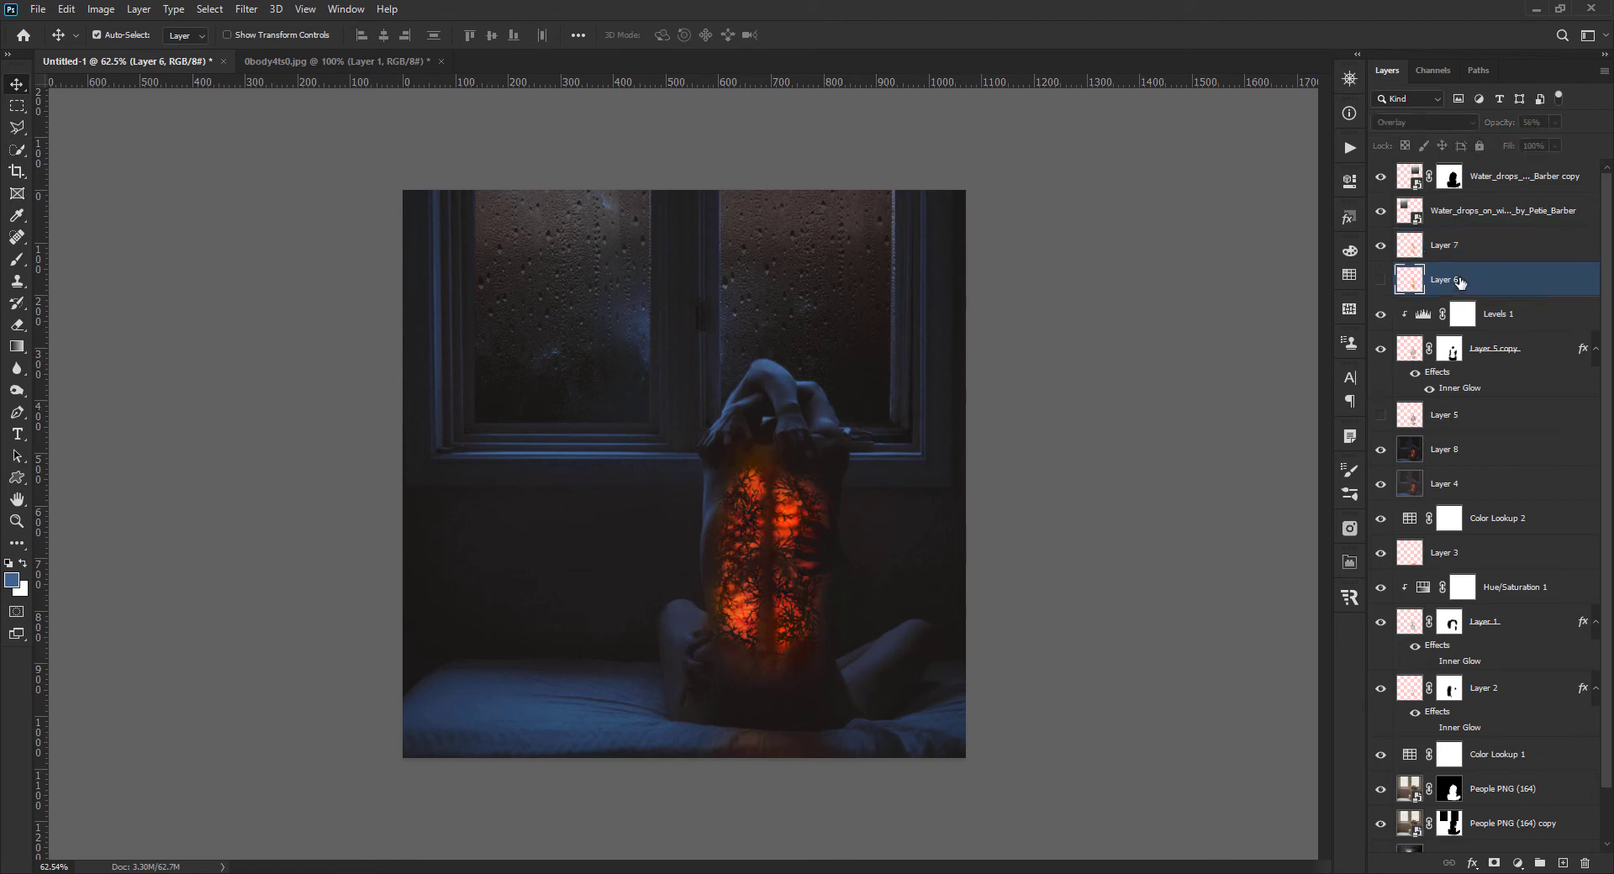
left_click(1381, 247)
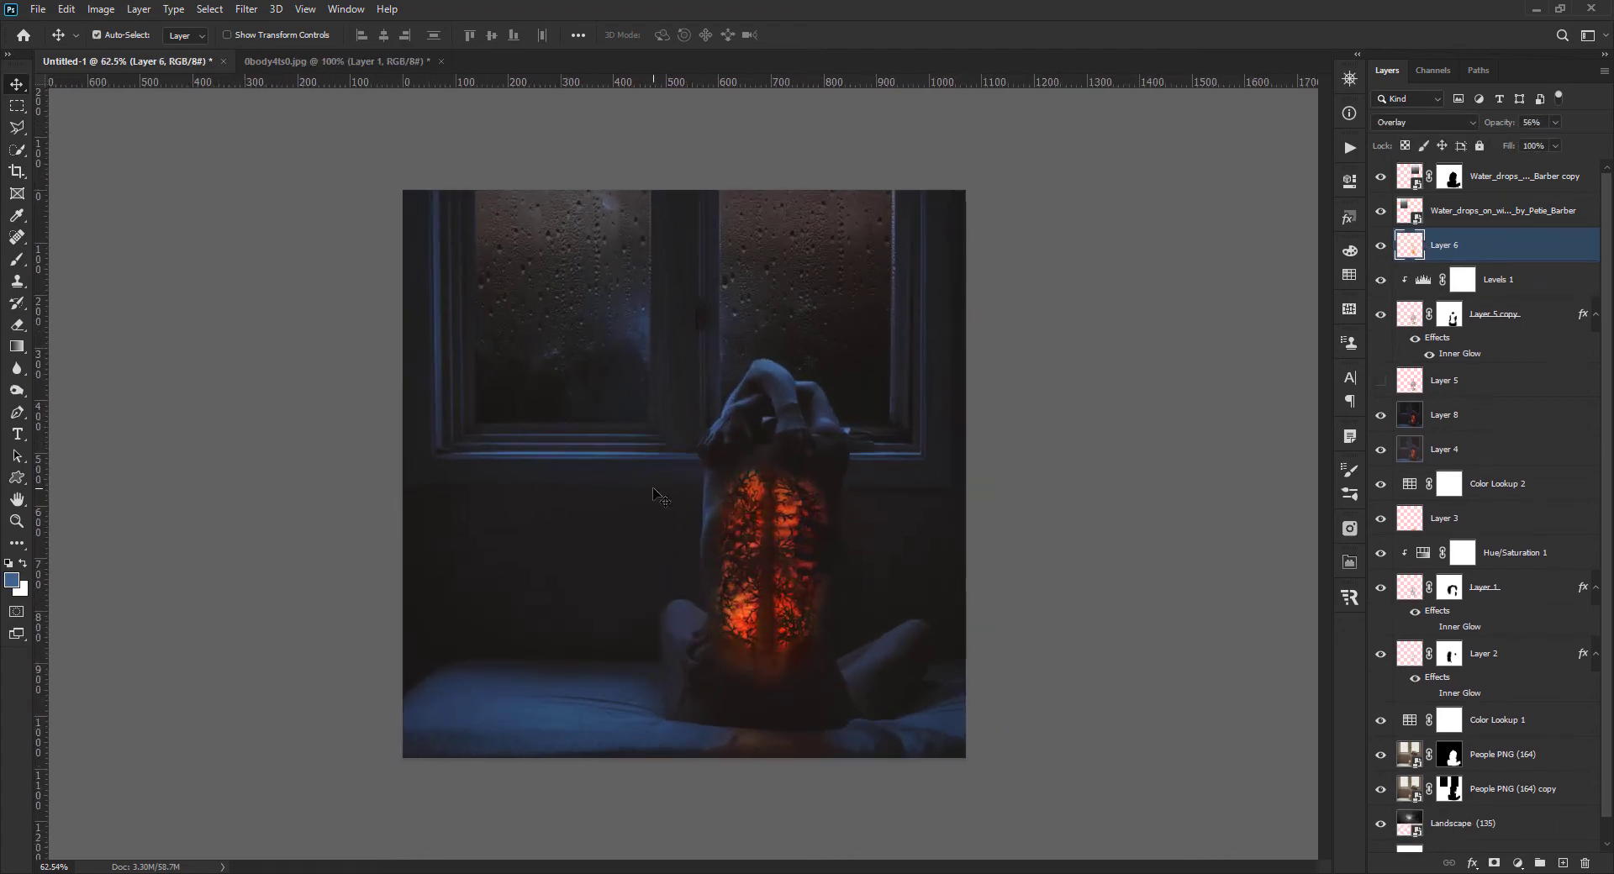
left_click(1502, 187)
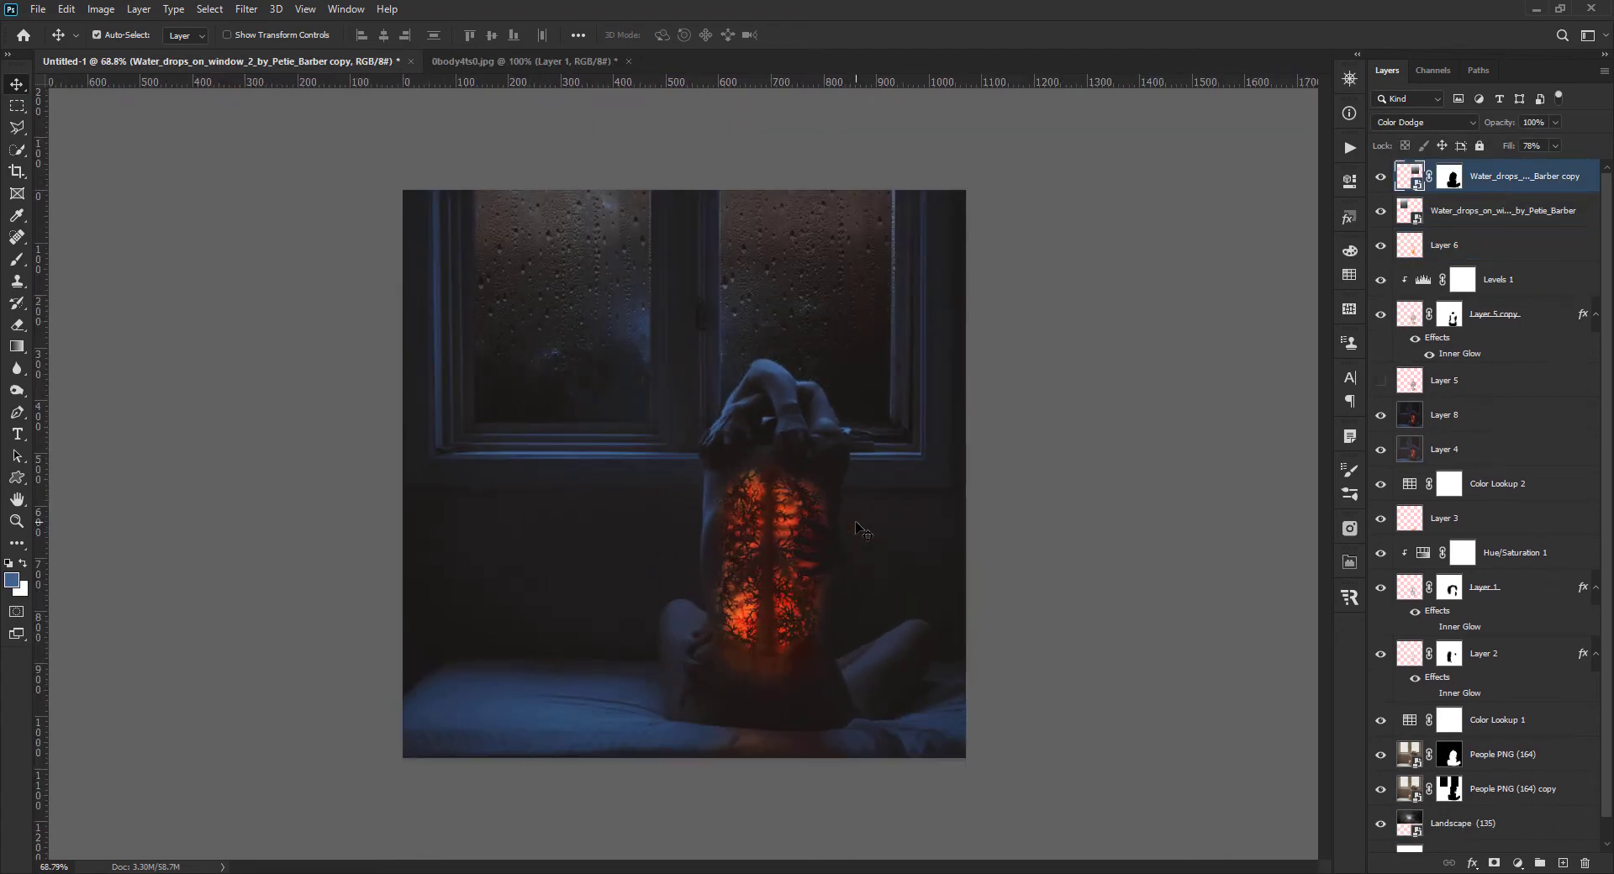
left_click(1381, 414)
- Set Layer 5 copy's blend mode to Pin Light and select Levels 1
left_click(1380, 414)
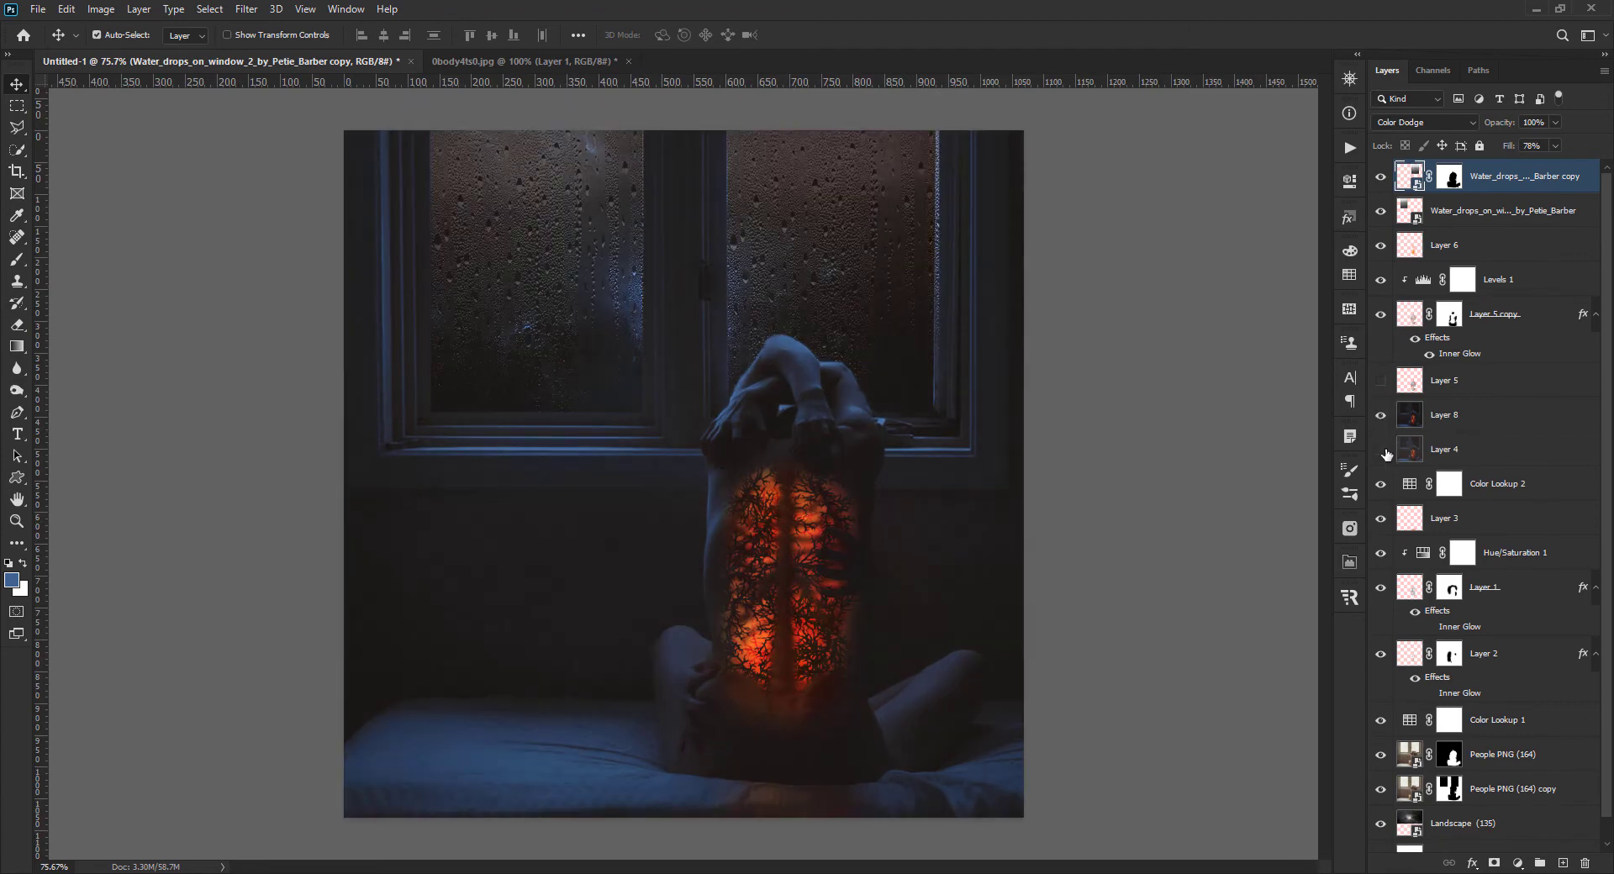
left_click(1505, 313)
left_click(1423, 122)
left_click(1405, 387)
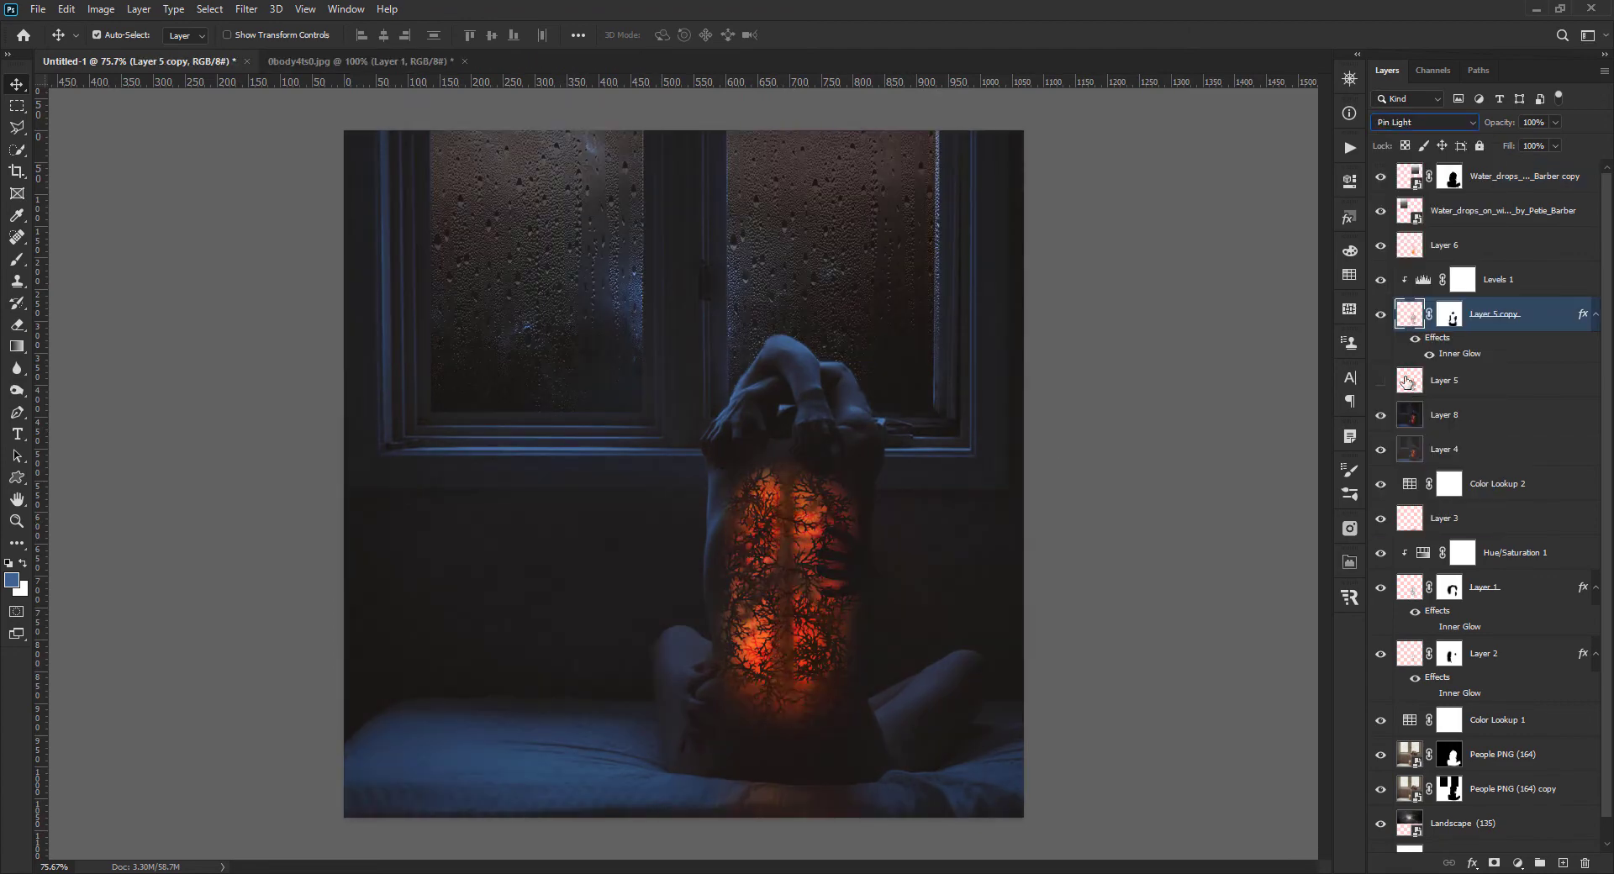
key("ctrl+minus")
left_click(1500, 181)
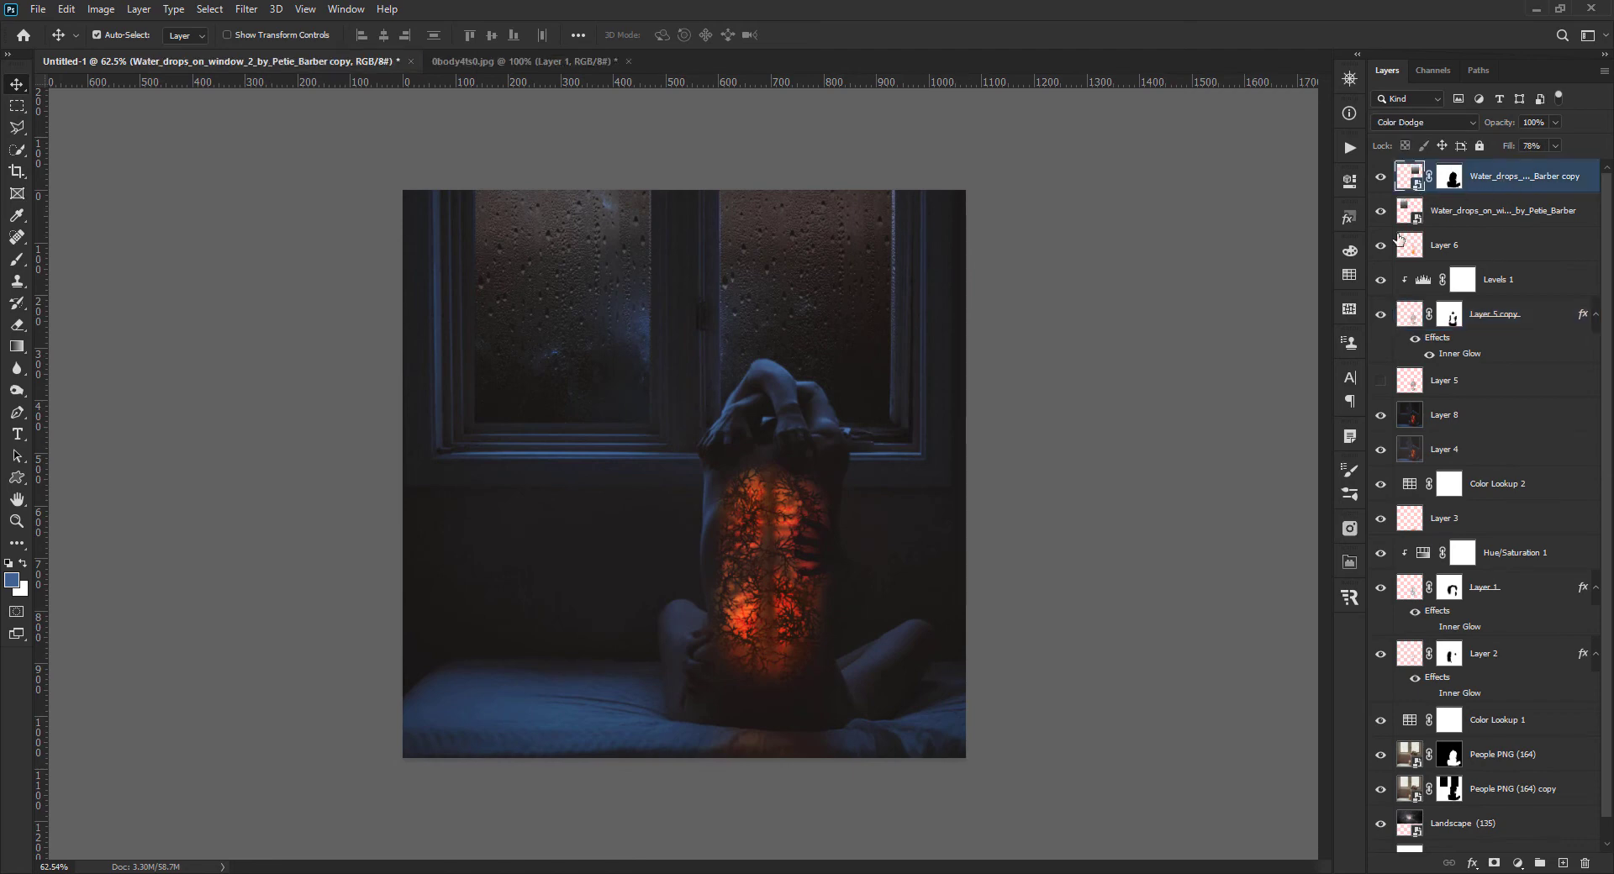
left_click(1433, 286)
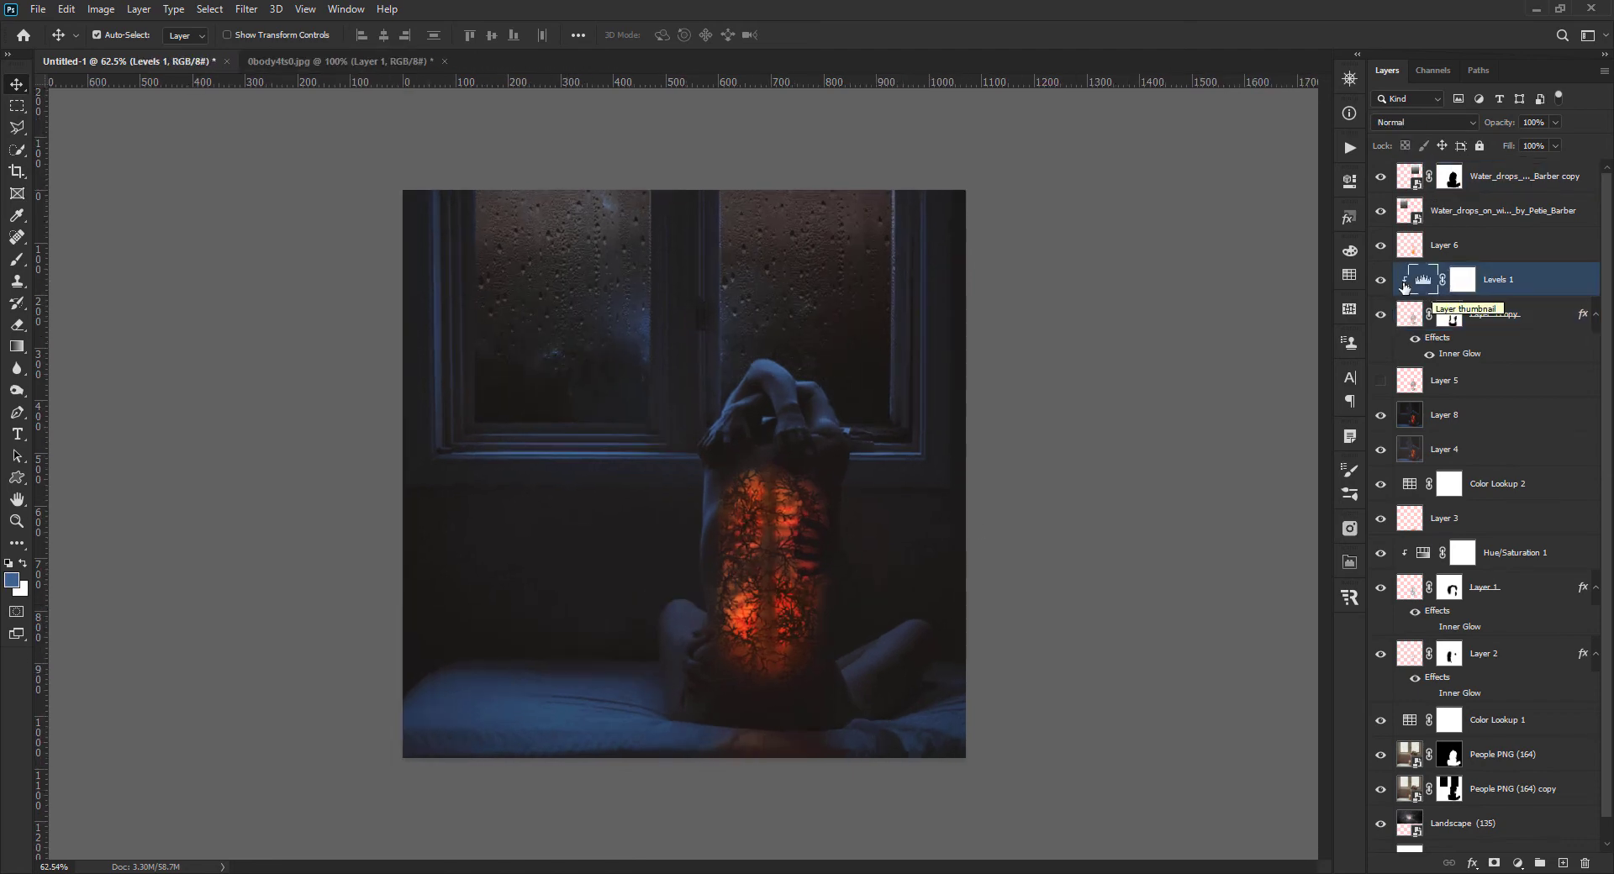
- Add a Curves adjustment above Levels 1 and bend its curve to deepen the glow
left_click(1380, 282)
left_click(1380, 282)
left_click(1518, 864)
left_click(1477, 648)
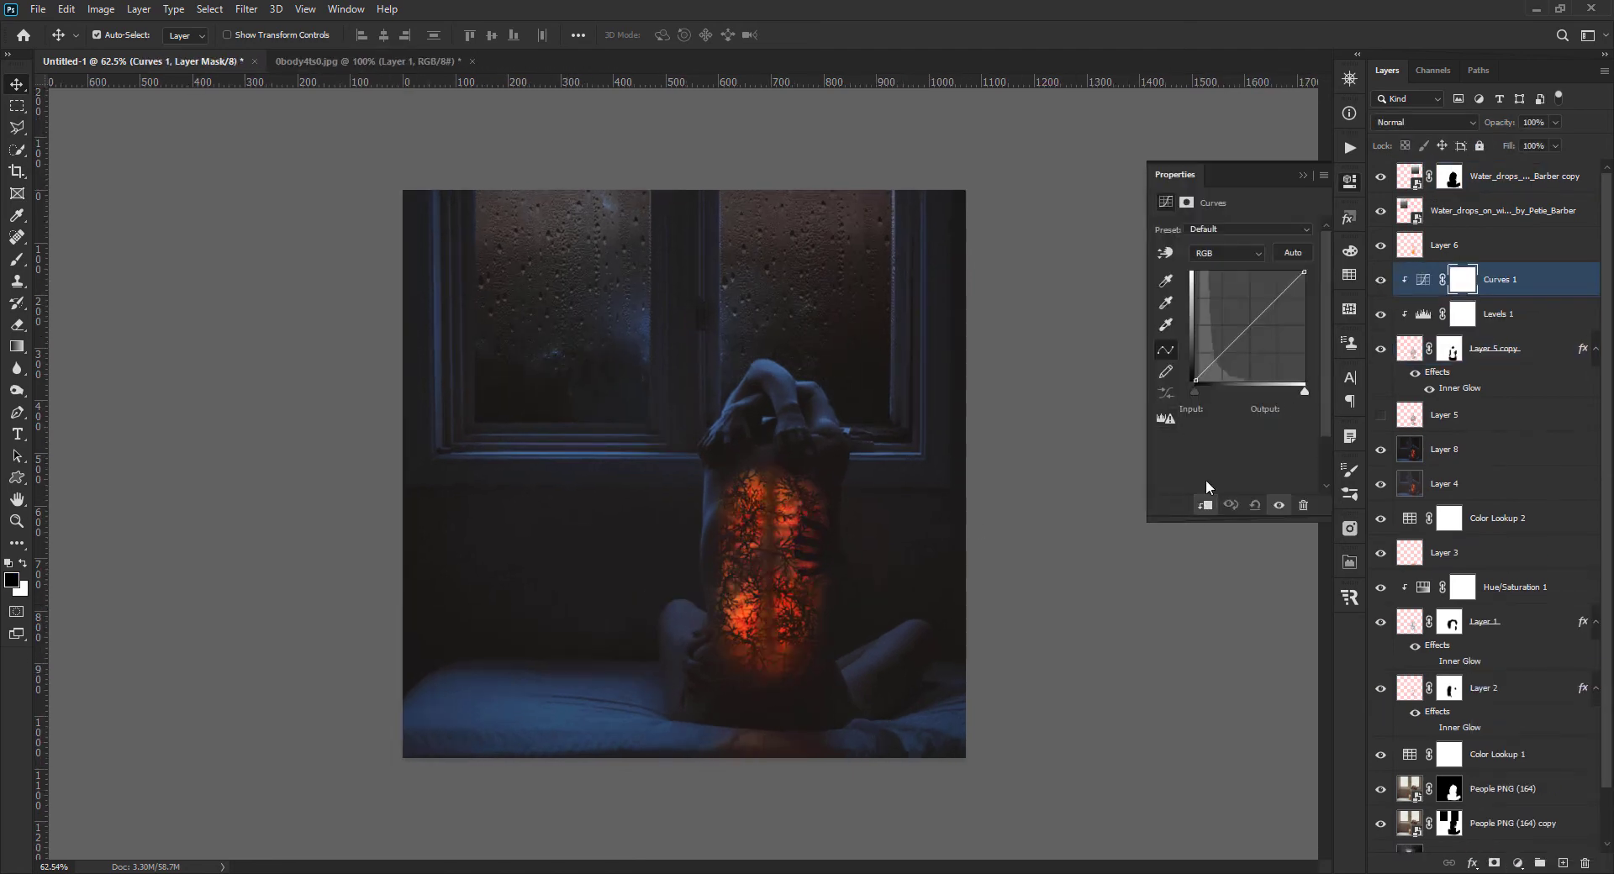
left_click_drag(1249, 328, 1245, 344)
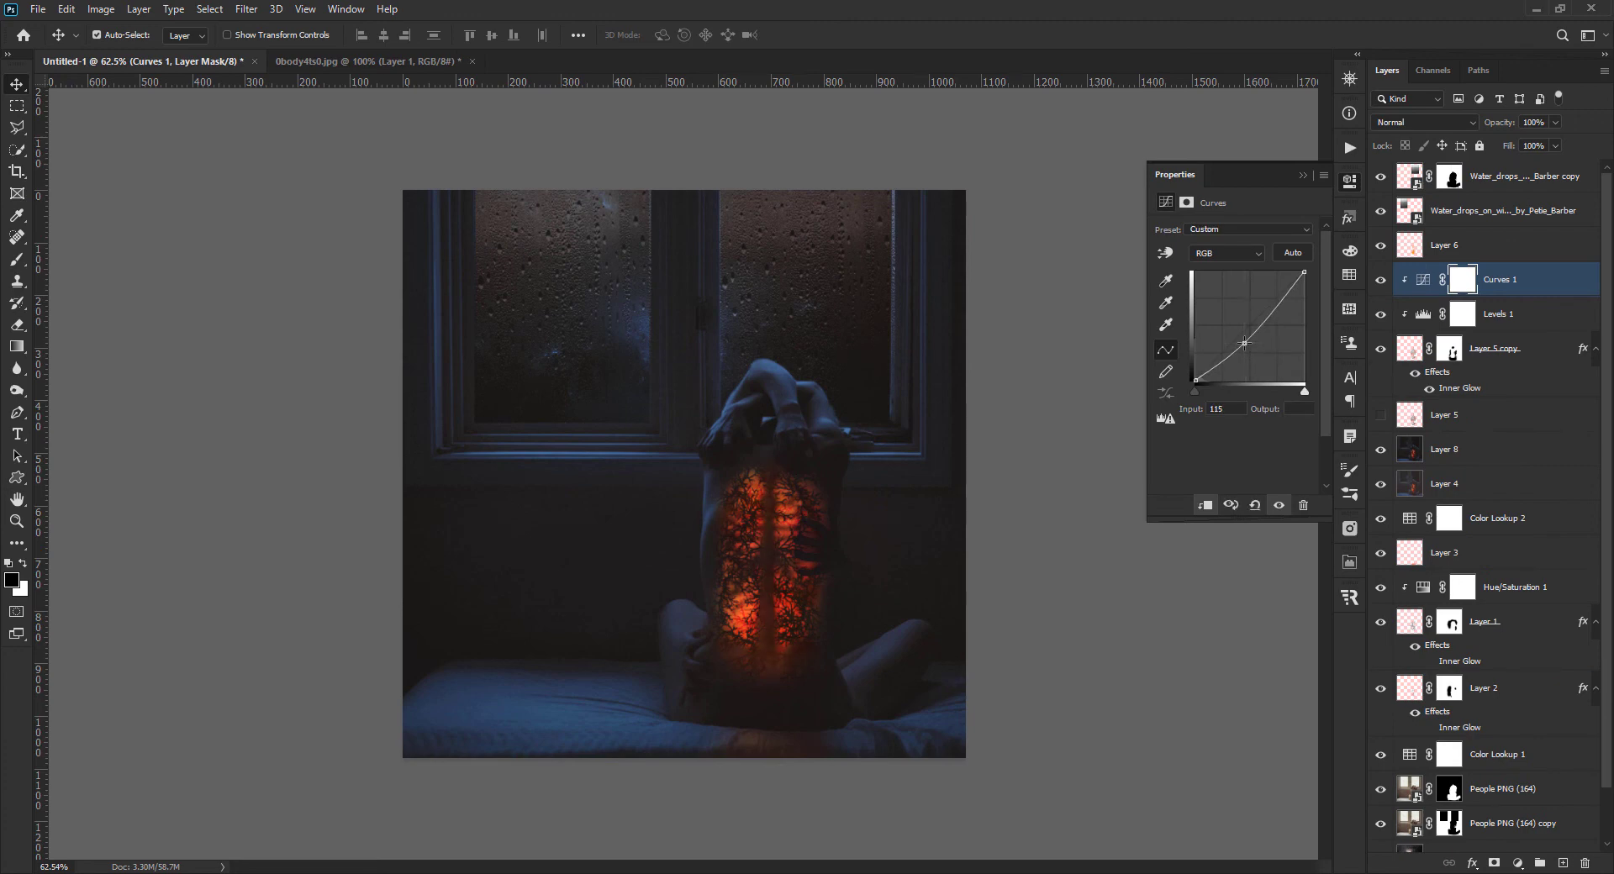
left_click(1302, 179)
- Select the Water_drops copy layer in the Layers panel
scroll(790, 662, "up", 3)
scroll(791, 663, "up", 1)
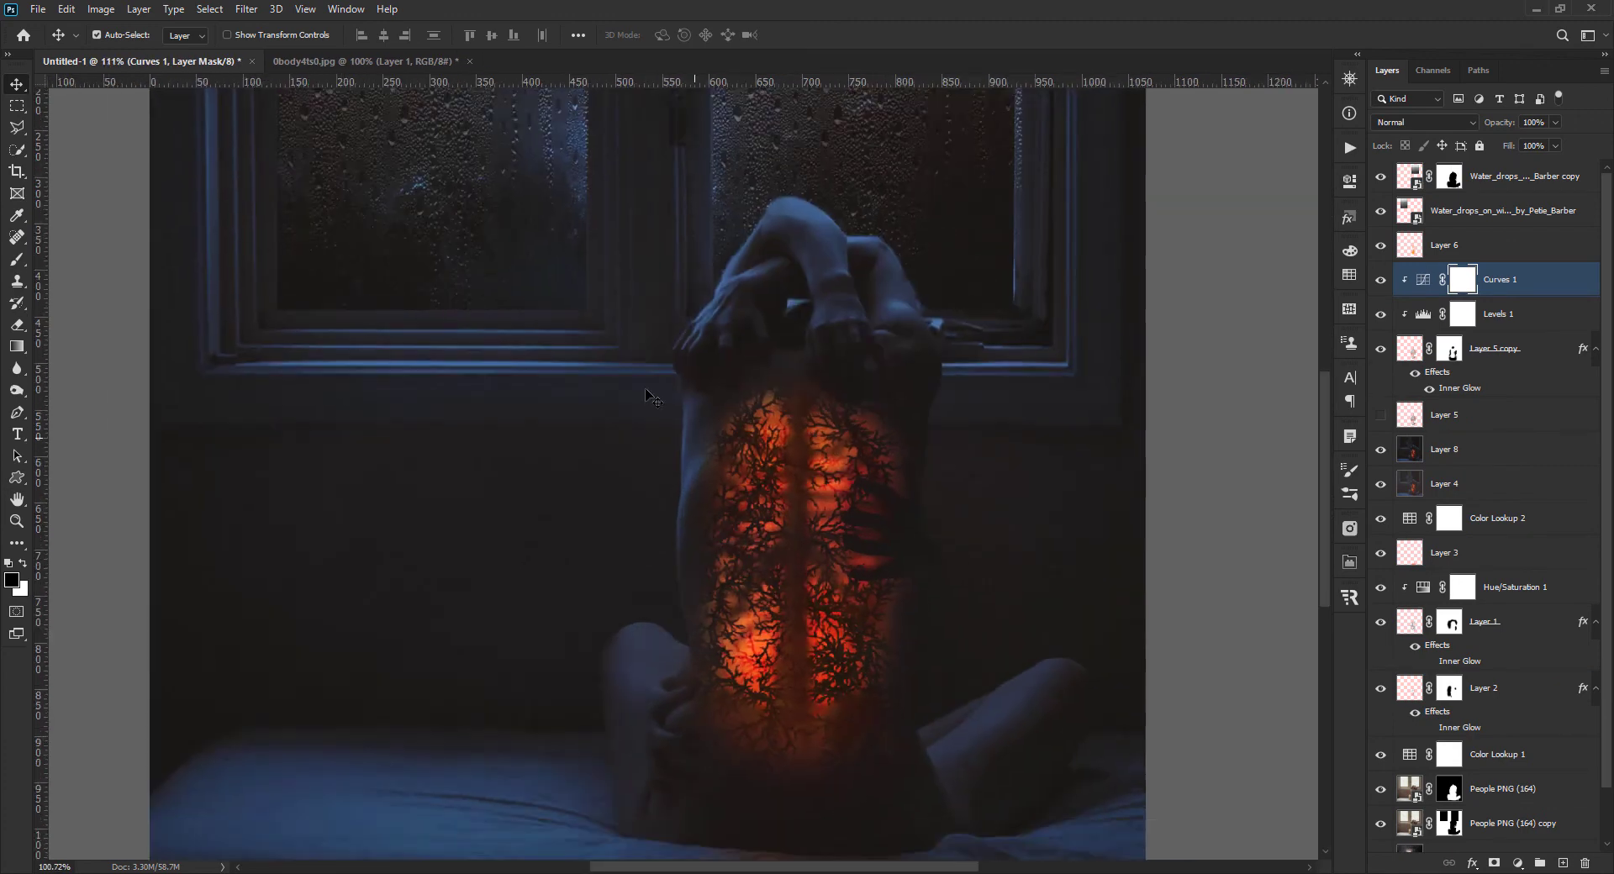
scroll(790, 663, "up", 1)
scroll(790, 662, "down", 3)
scroll(790, 662, "down", 2)
left_click(412, 505)
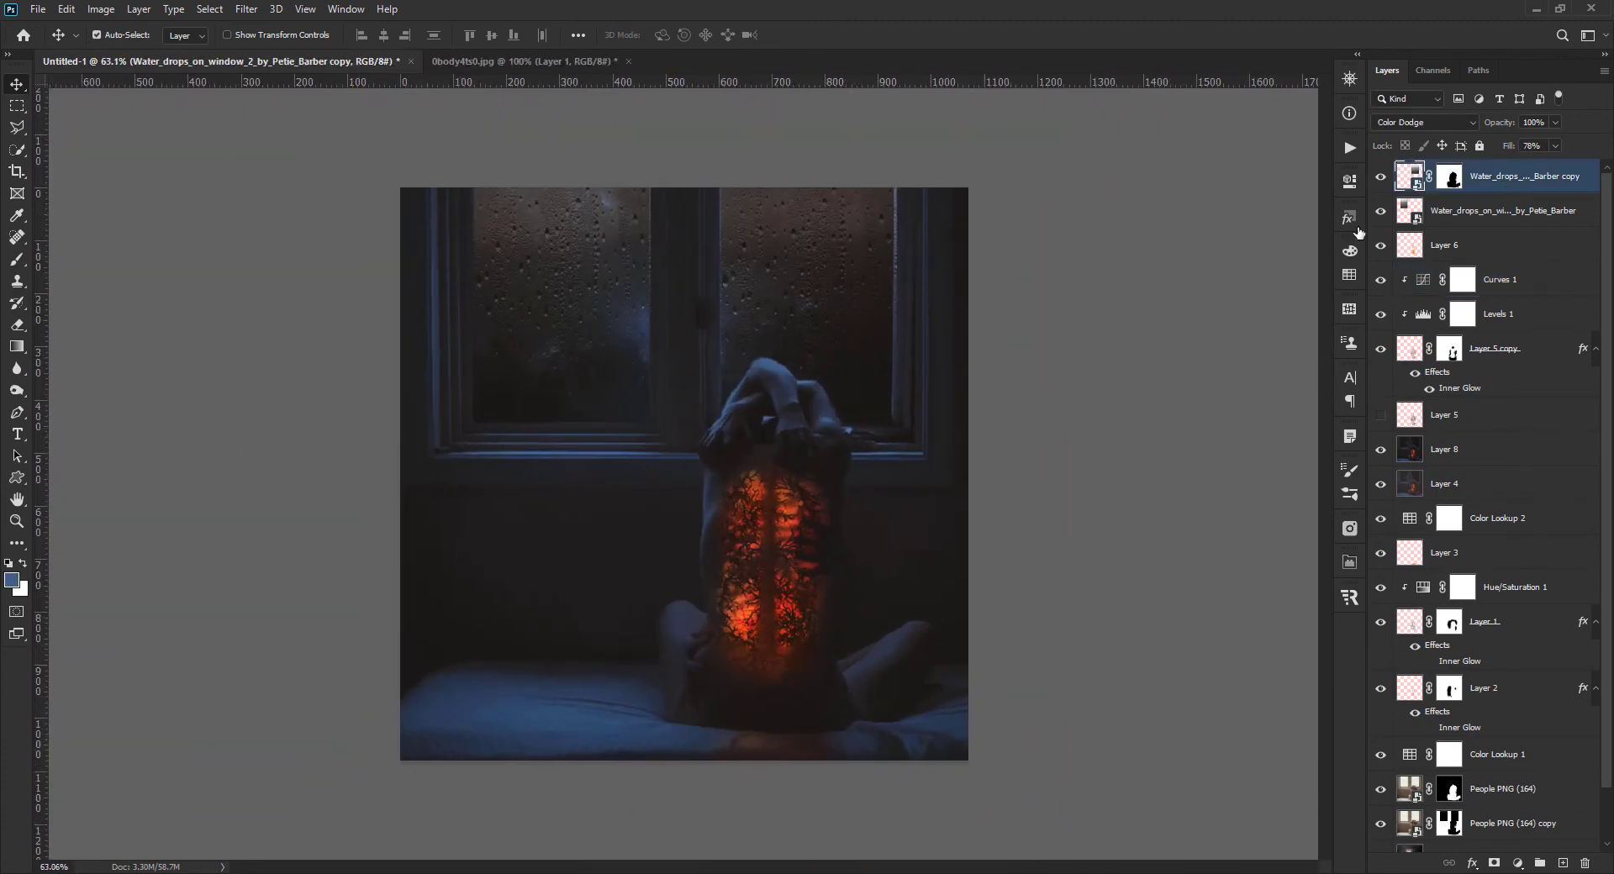
scroll(412, 504, "up", 1)
scroll(994, 114, "up", 2)
scroll(983, 133, "down", 3)
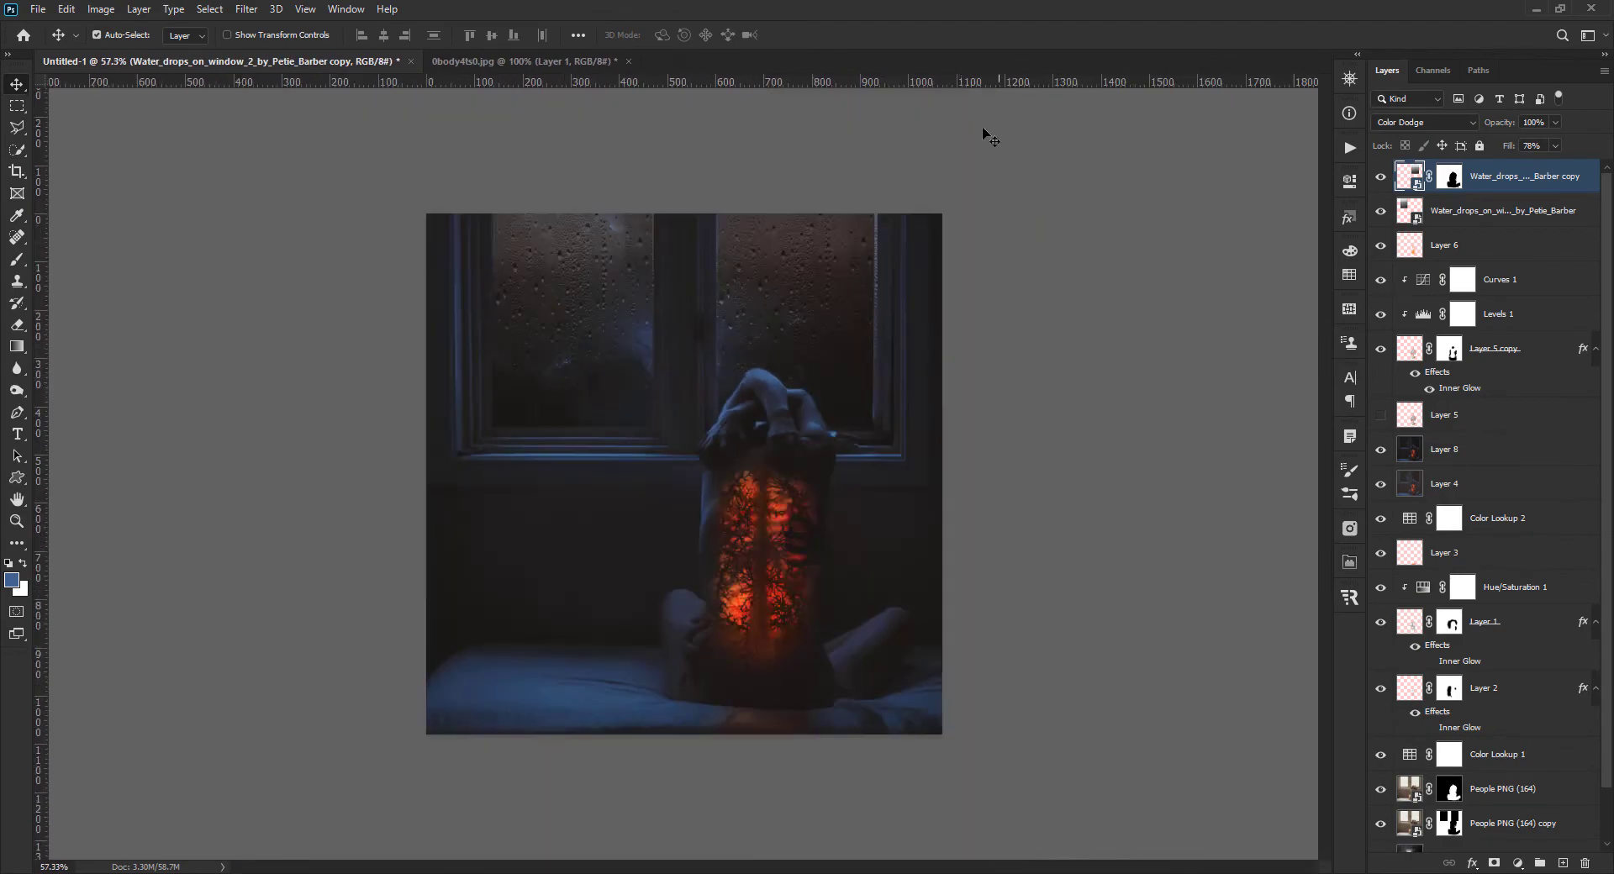
scroll(1006, 98, "up", 3)
- Paint out the right window-frame edge on the water-drop copy's mask and mask the other layer
scroll(1007, 99, "up", 2)
key("ctrl+backslash")
key("b")
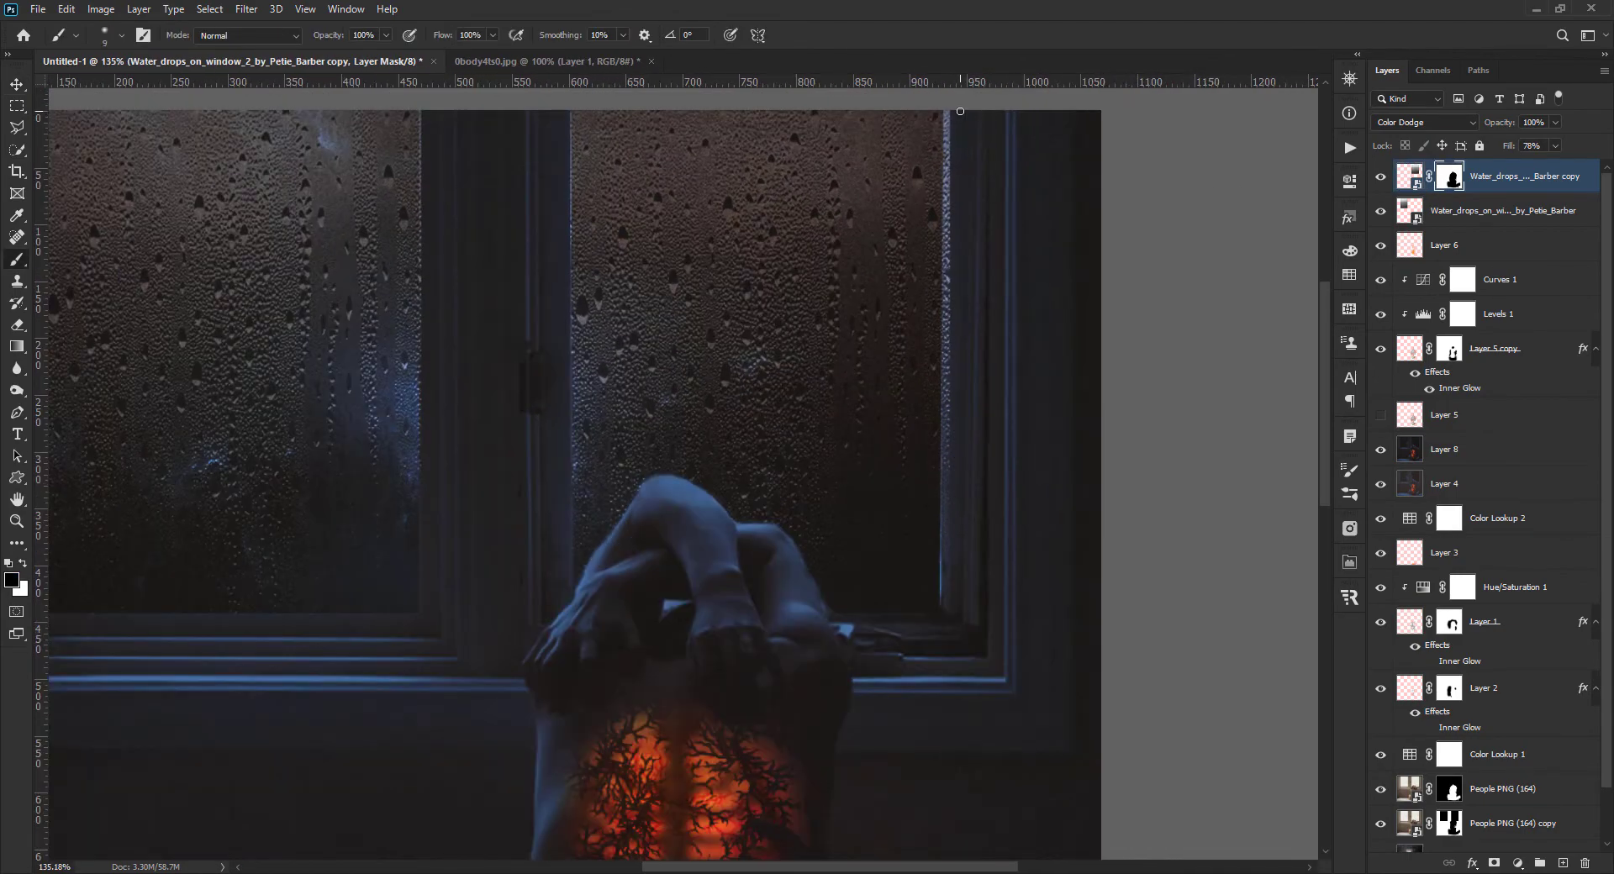
left_click_drag(945, 364, 946, 114)
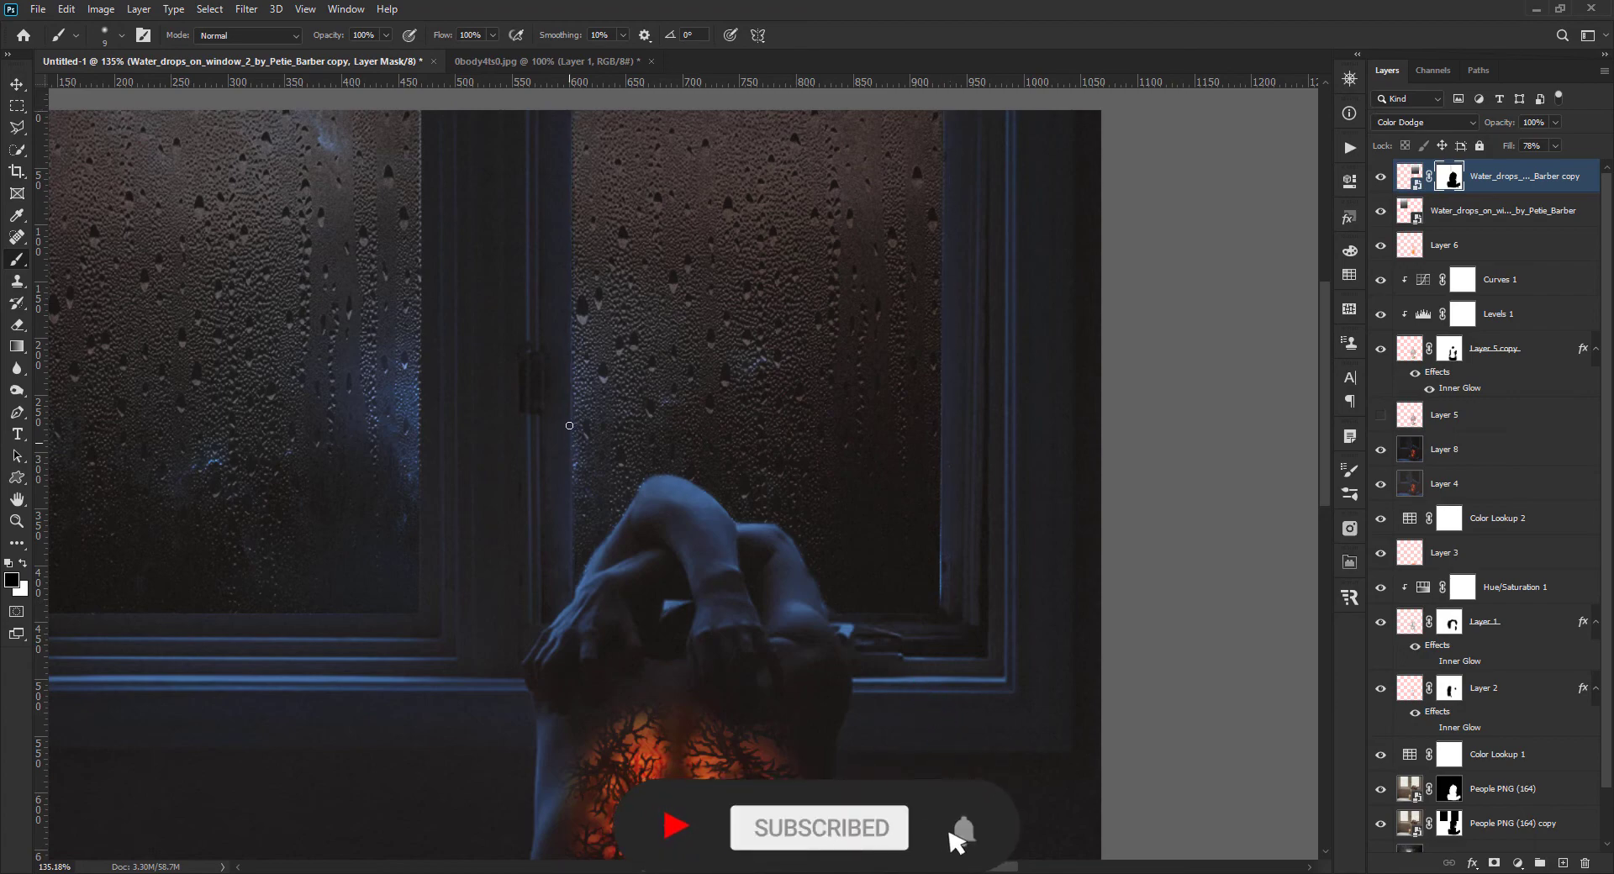
scroll(630, 421, "down", 2)
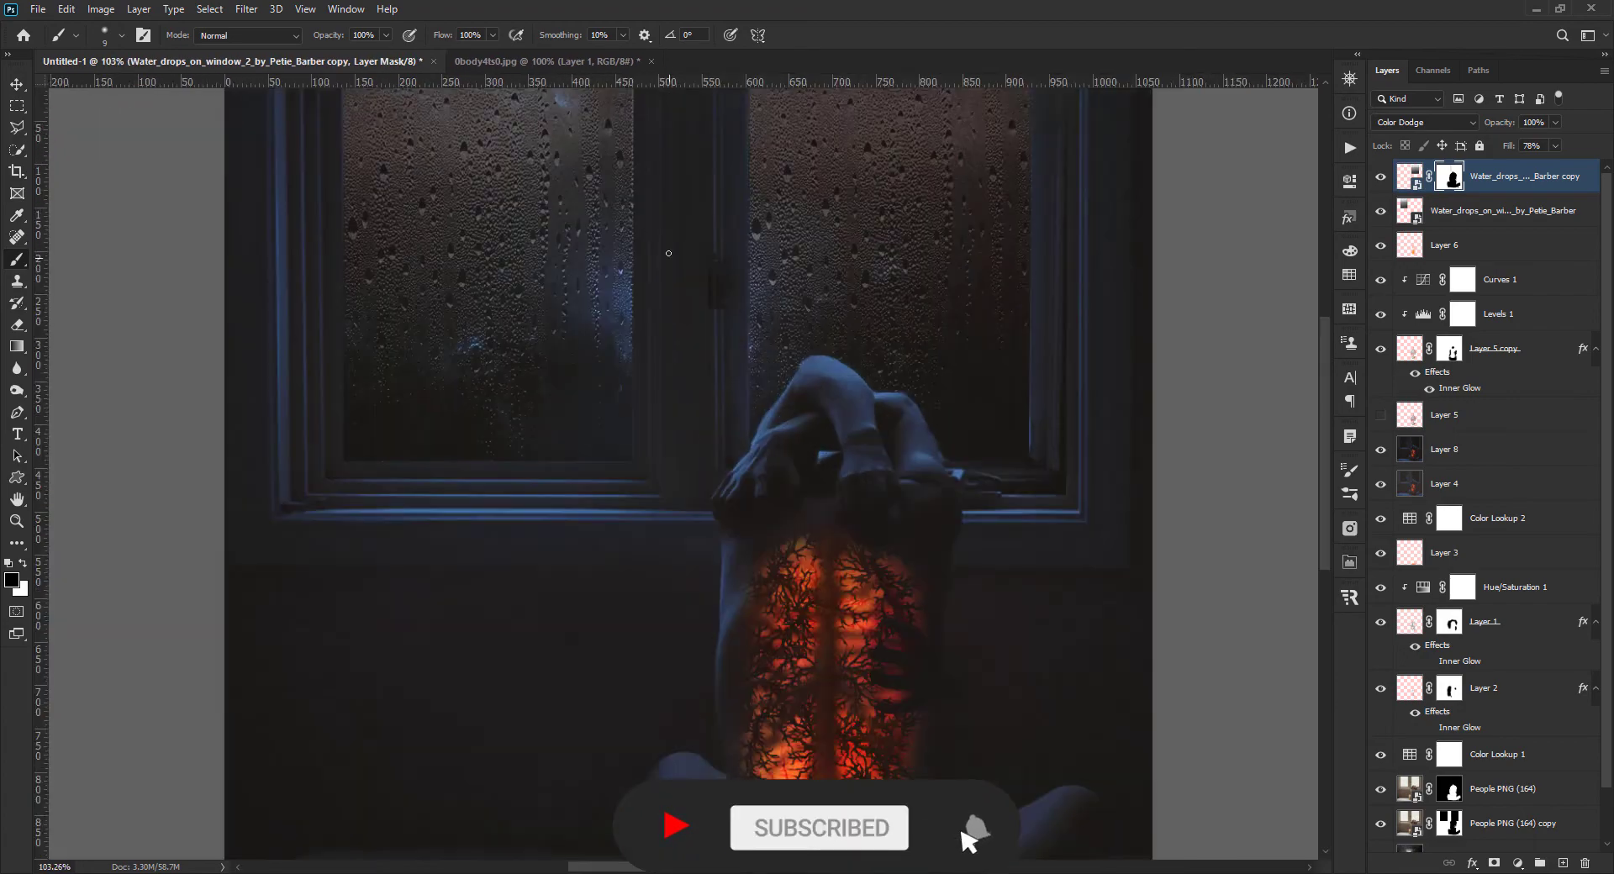
scroll(630, 420, "up", 1)
scroll(630, 421, "up", 2)
left_click(1496, 210)
left_click(1494, 863)
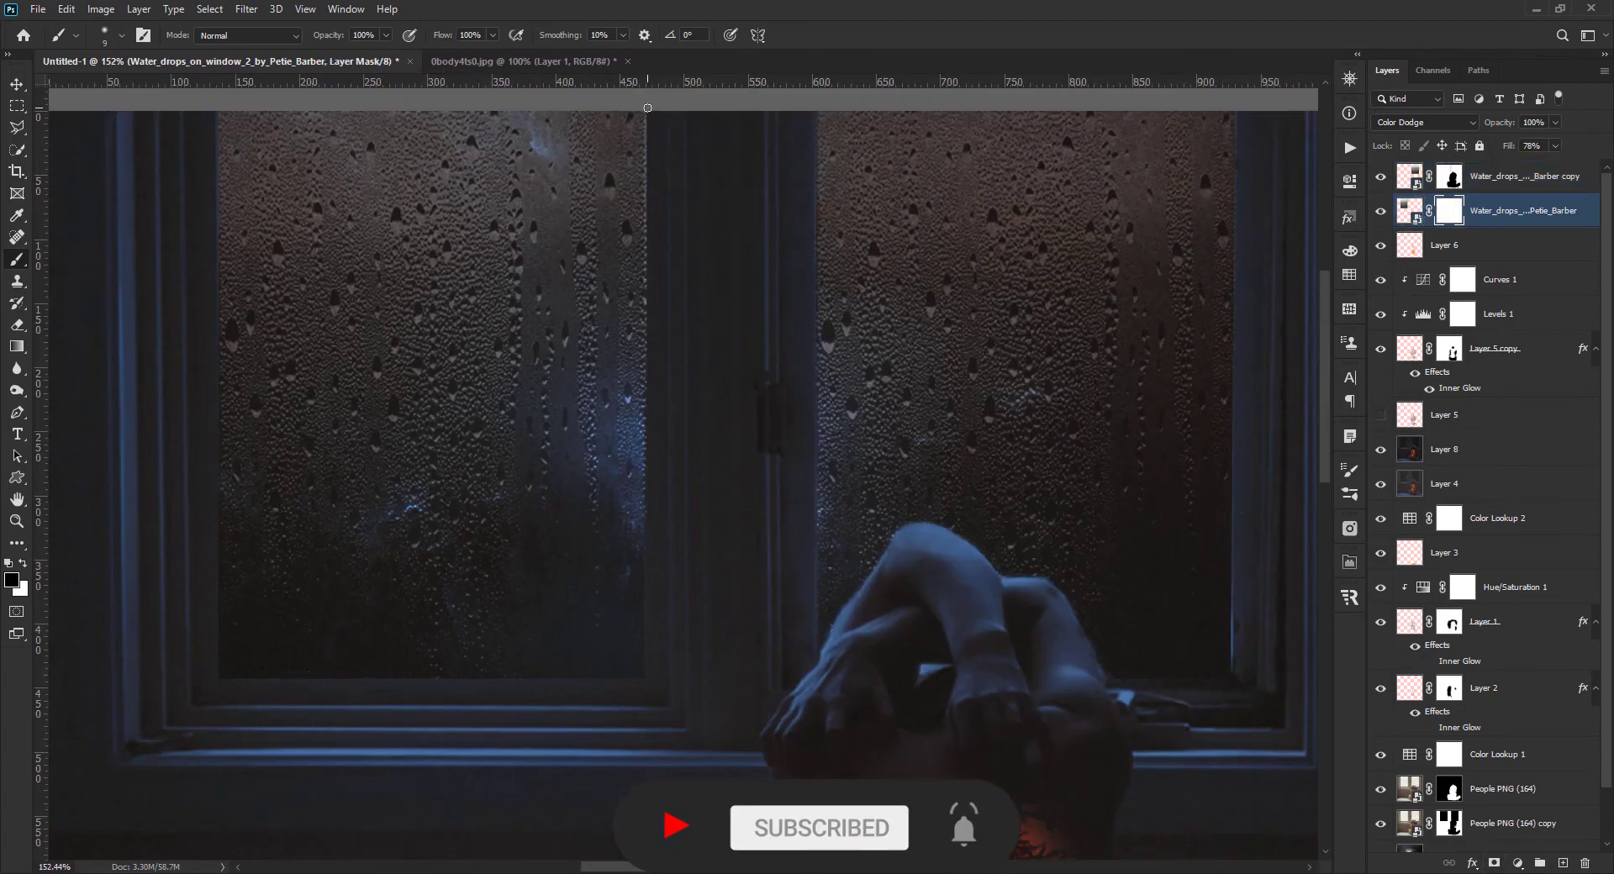
- Group both water-drop layers into Group 1, keeping its opacity at 100%
scroll(682, 366, "down", 3)
key("v")
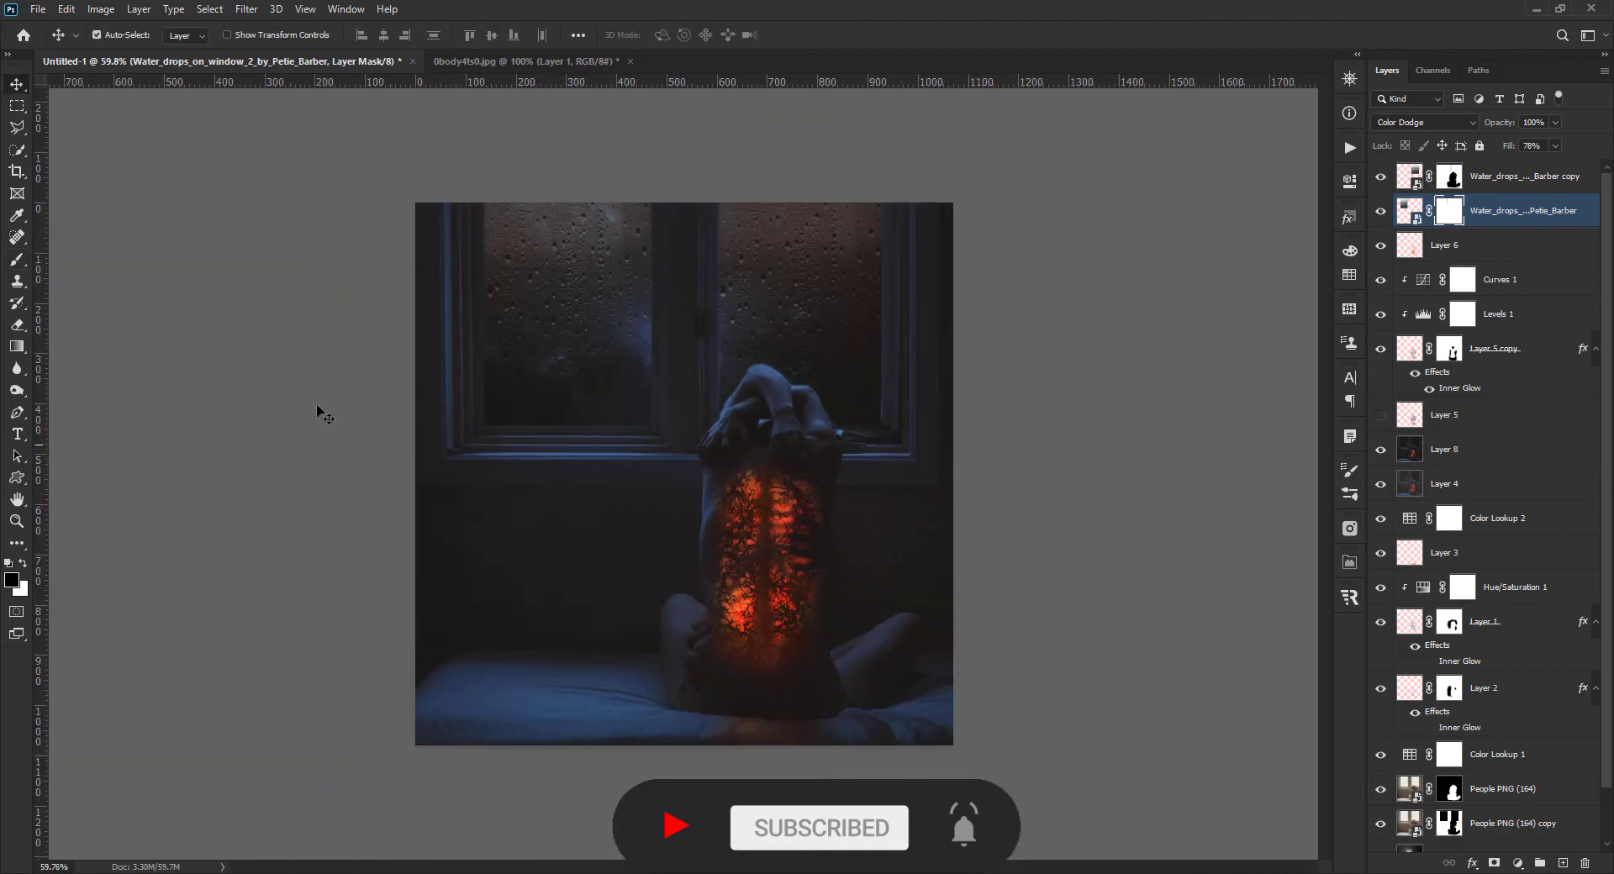
scroll(681, 378, "up", 2)
scroll(975, 330, "up", 1)
scroll(975, 329, "down", 2)
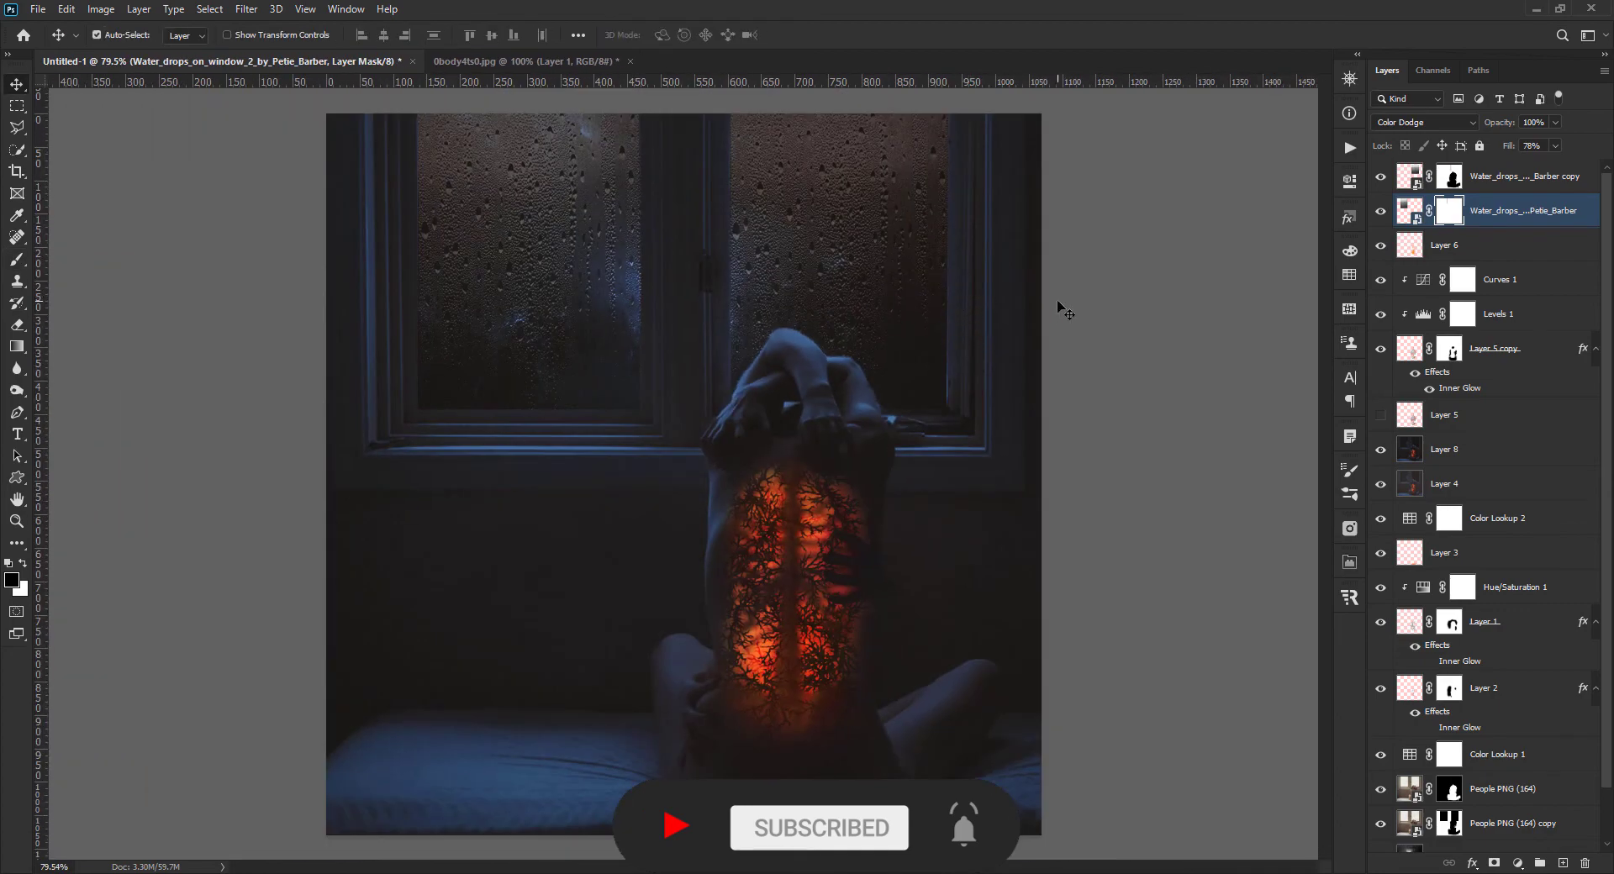
scroll(1061, 309, "down", 1)
left_click(1496, 176)
left_click(1496, 210, "shift")
key("ctrl+g")
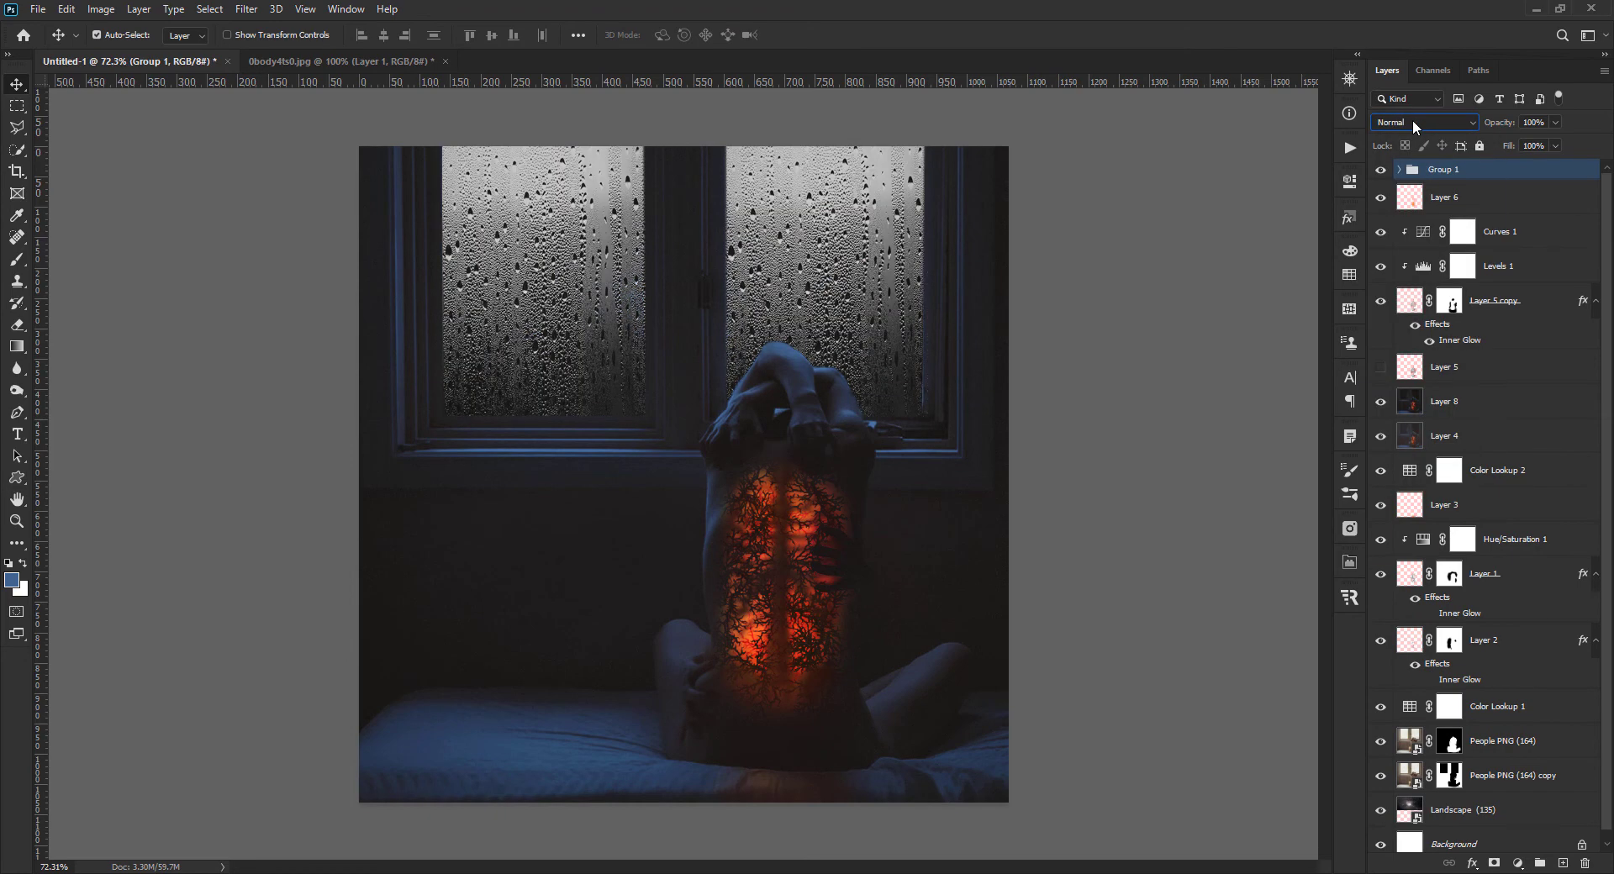
left_click_drag(1501, 123, 1469, 131)
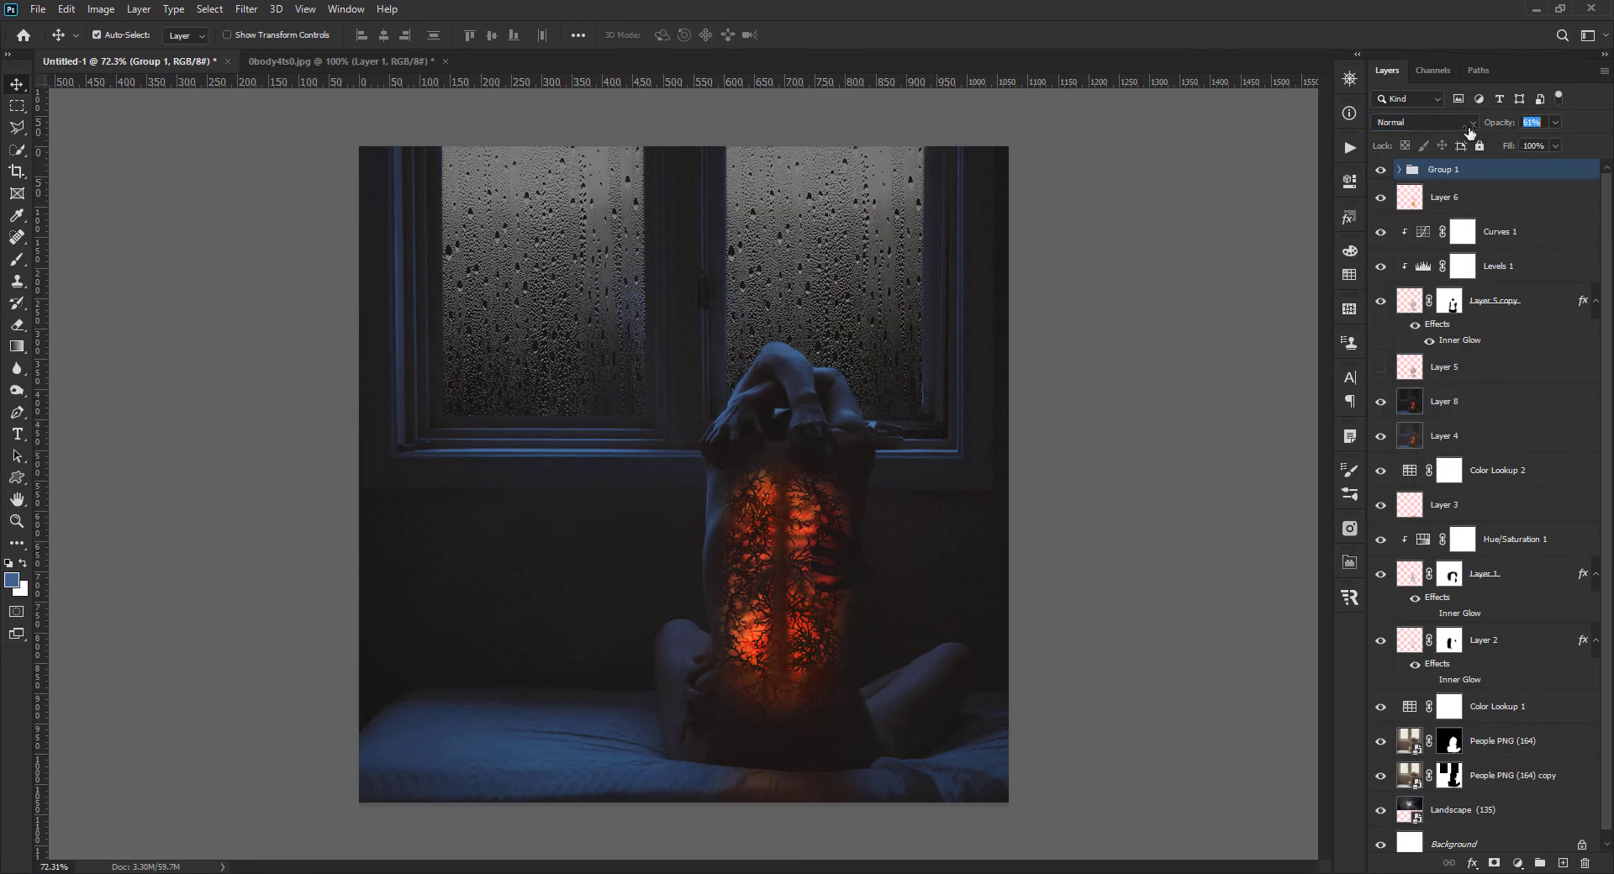
type("100")
key("Return")
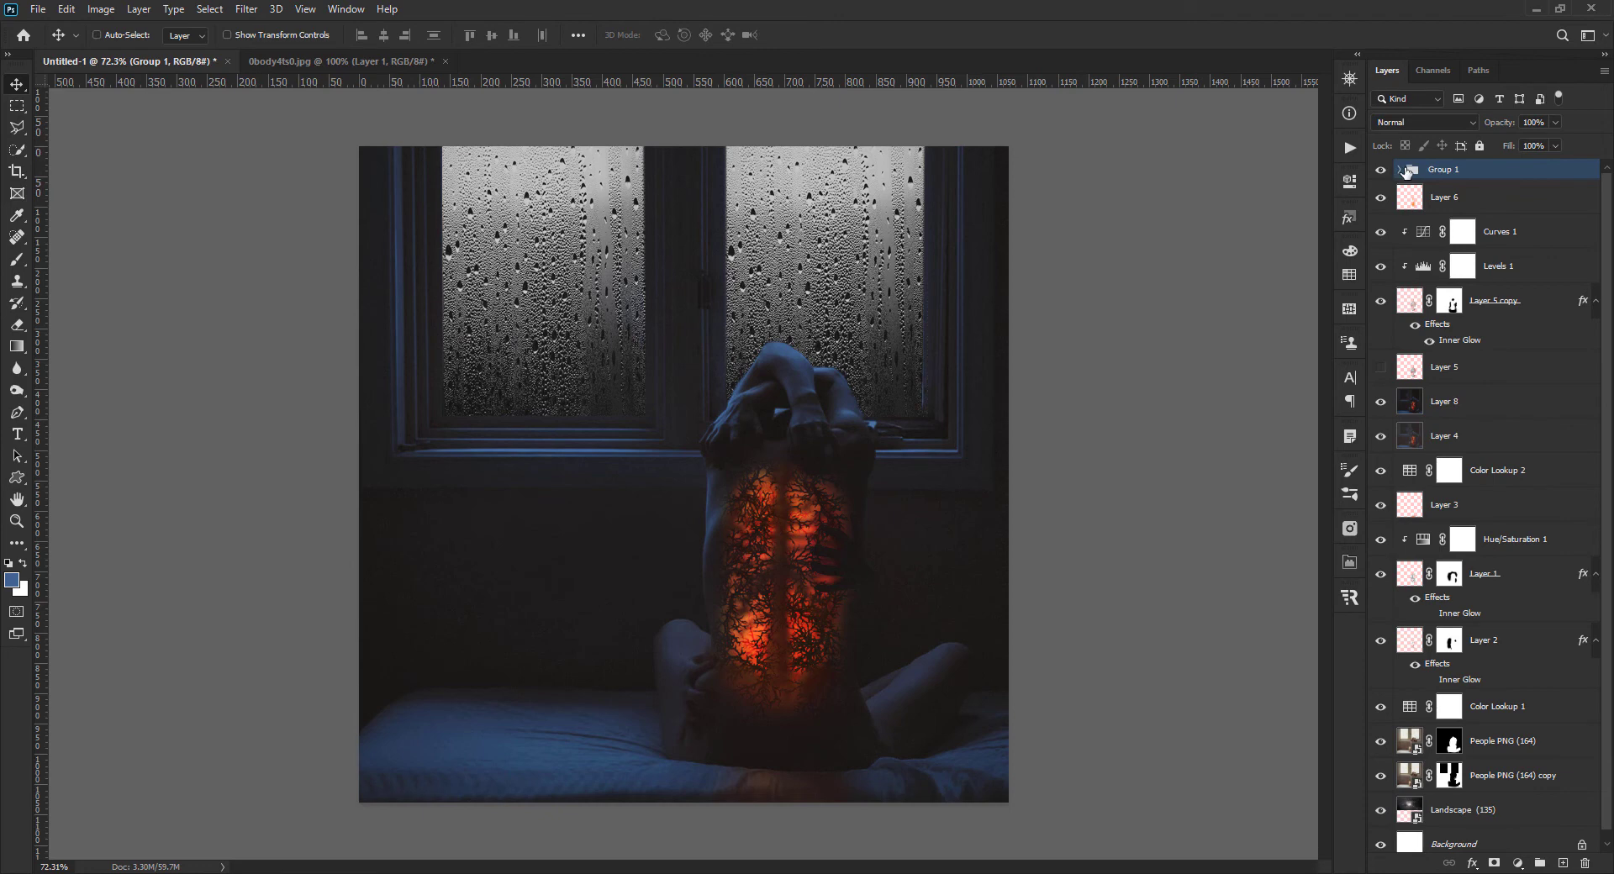
- Review Group 1's contents and lower its opacity to 74%
left_click(1399, 169)
left_click(1521, 197)
left_click(1511, 235, "shift")
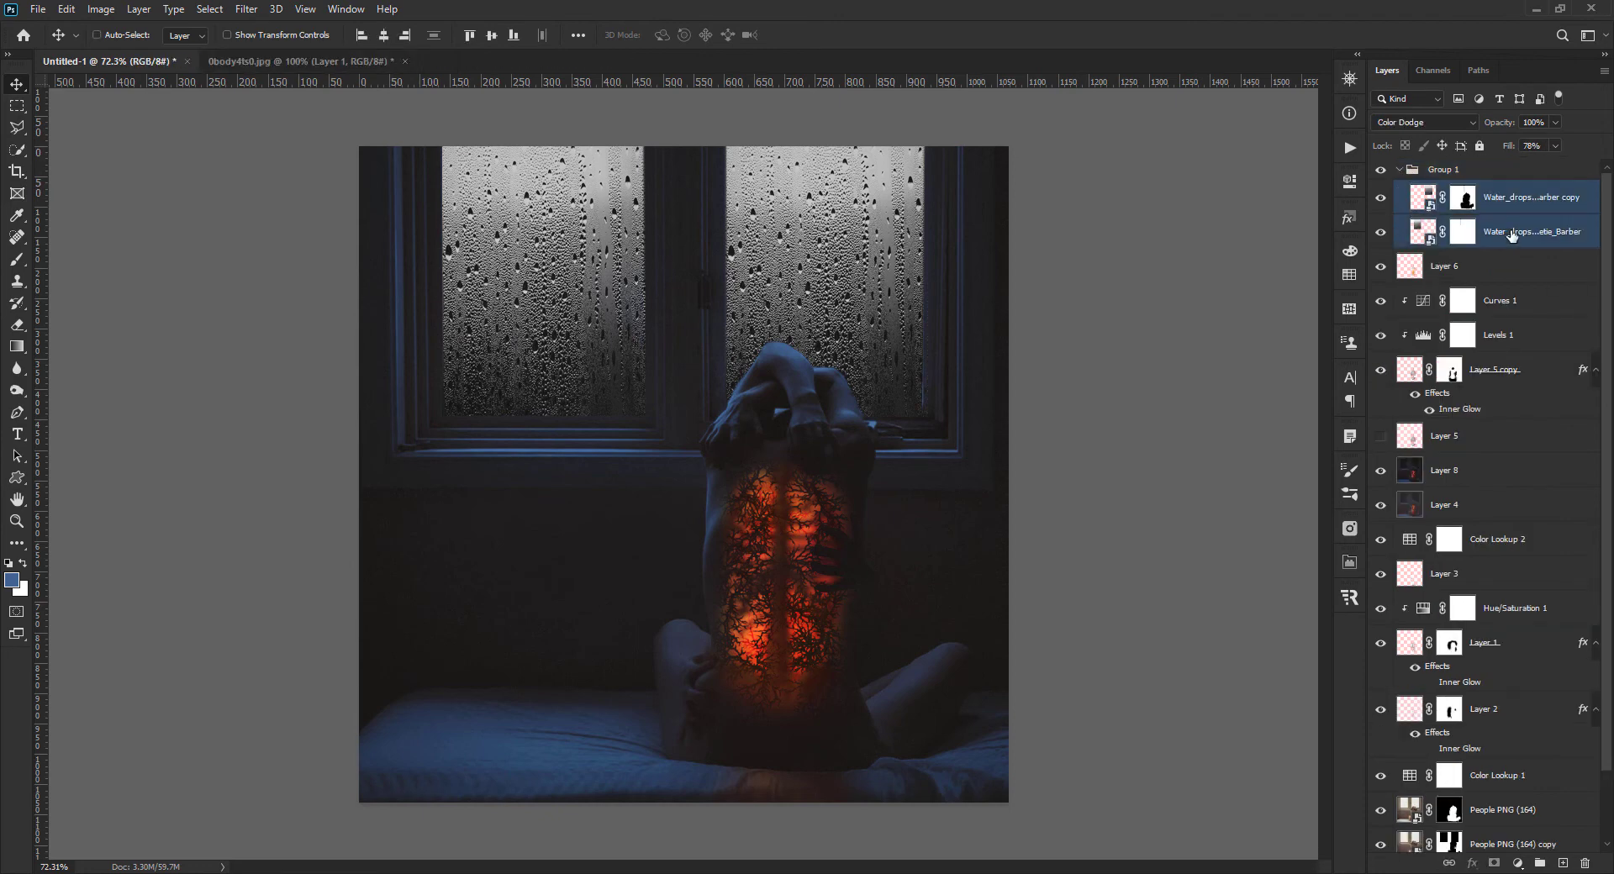
left_click(1441, 169)
left_click(1399, 170)
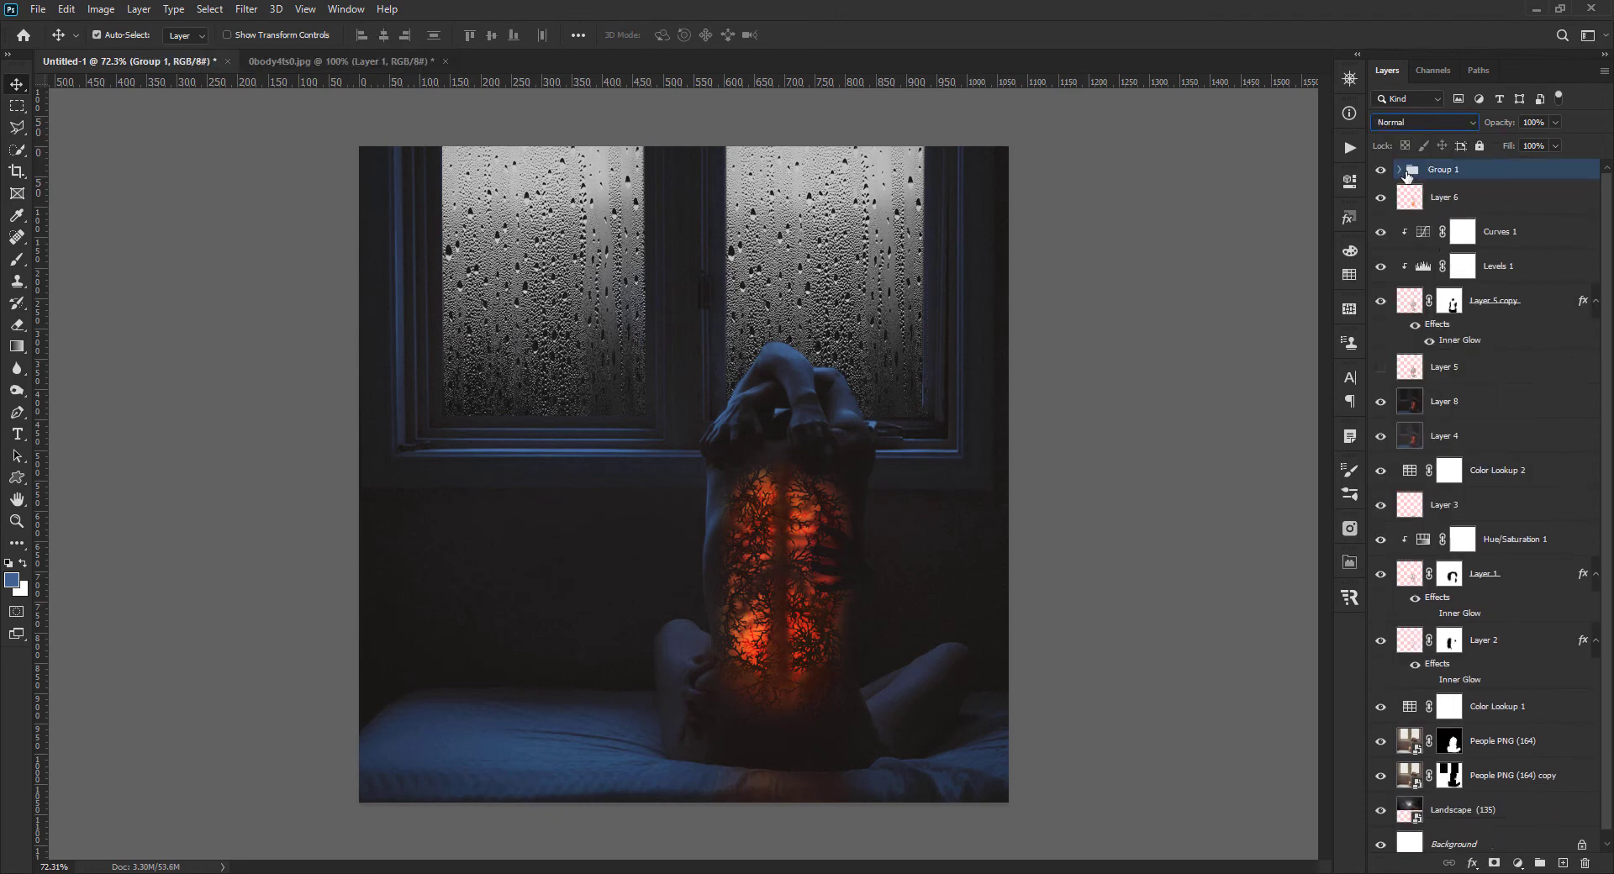
left_click_drag(1500, 123, 1492, 130)
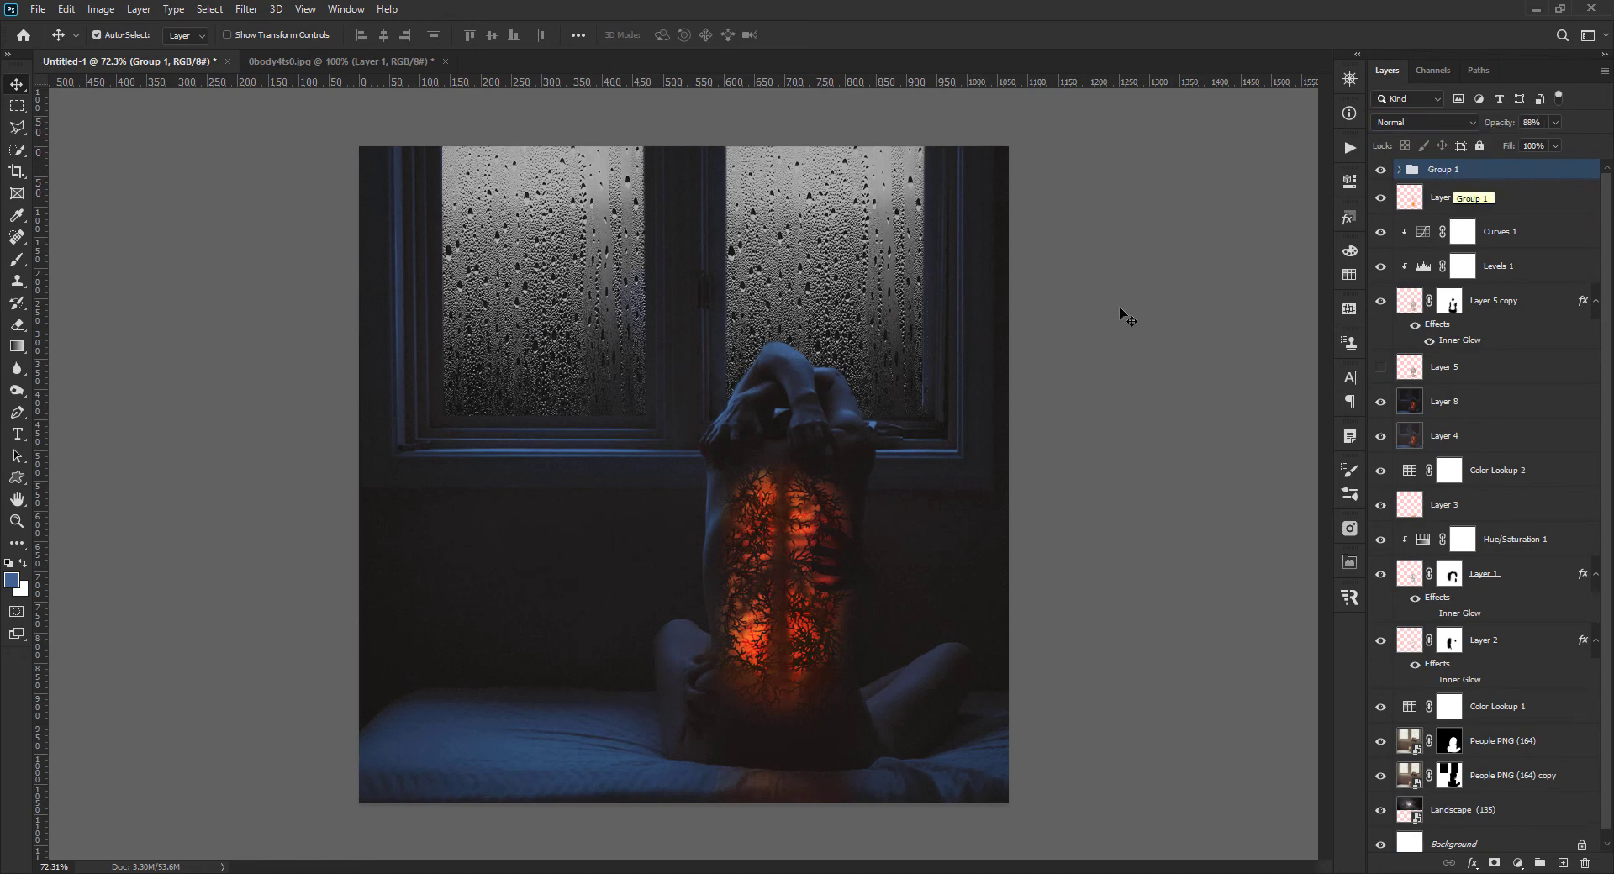
left_click_drag(1504, 126, 1481, 126)
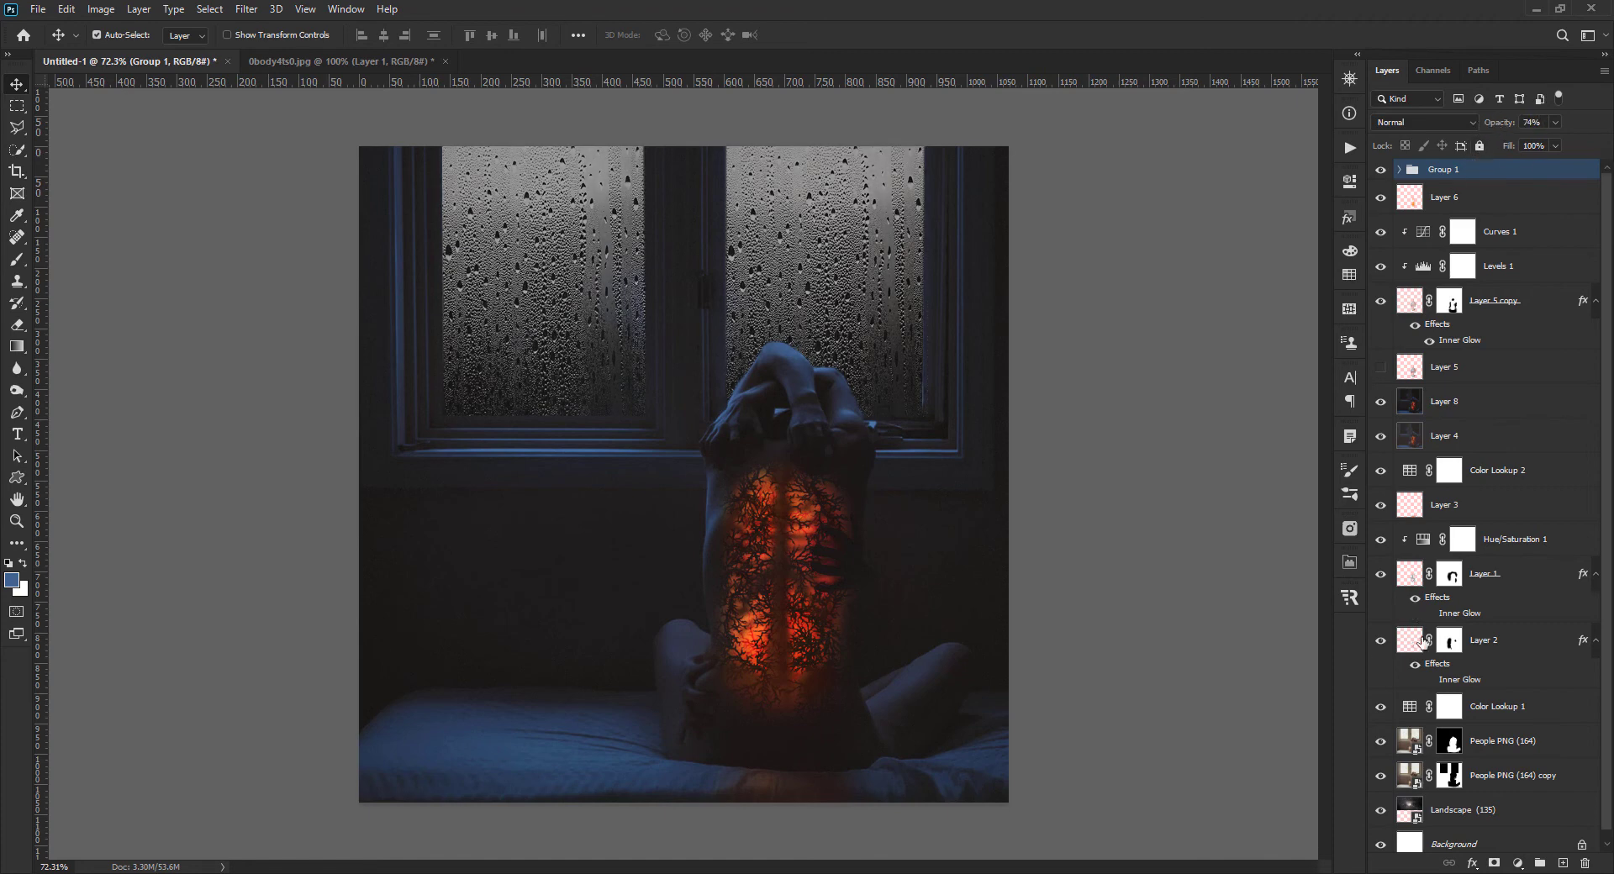
left_click(1517, 863)
- Add Curves 2, pull the RGB curve down to darken, and tweak the Blue and Green curves
left_click(1513, 660)
left_click_drag(1222, 354, 1222, 361)
left_click(1226, 252)
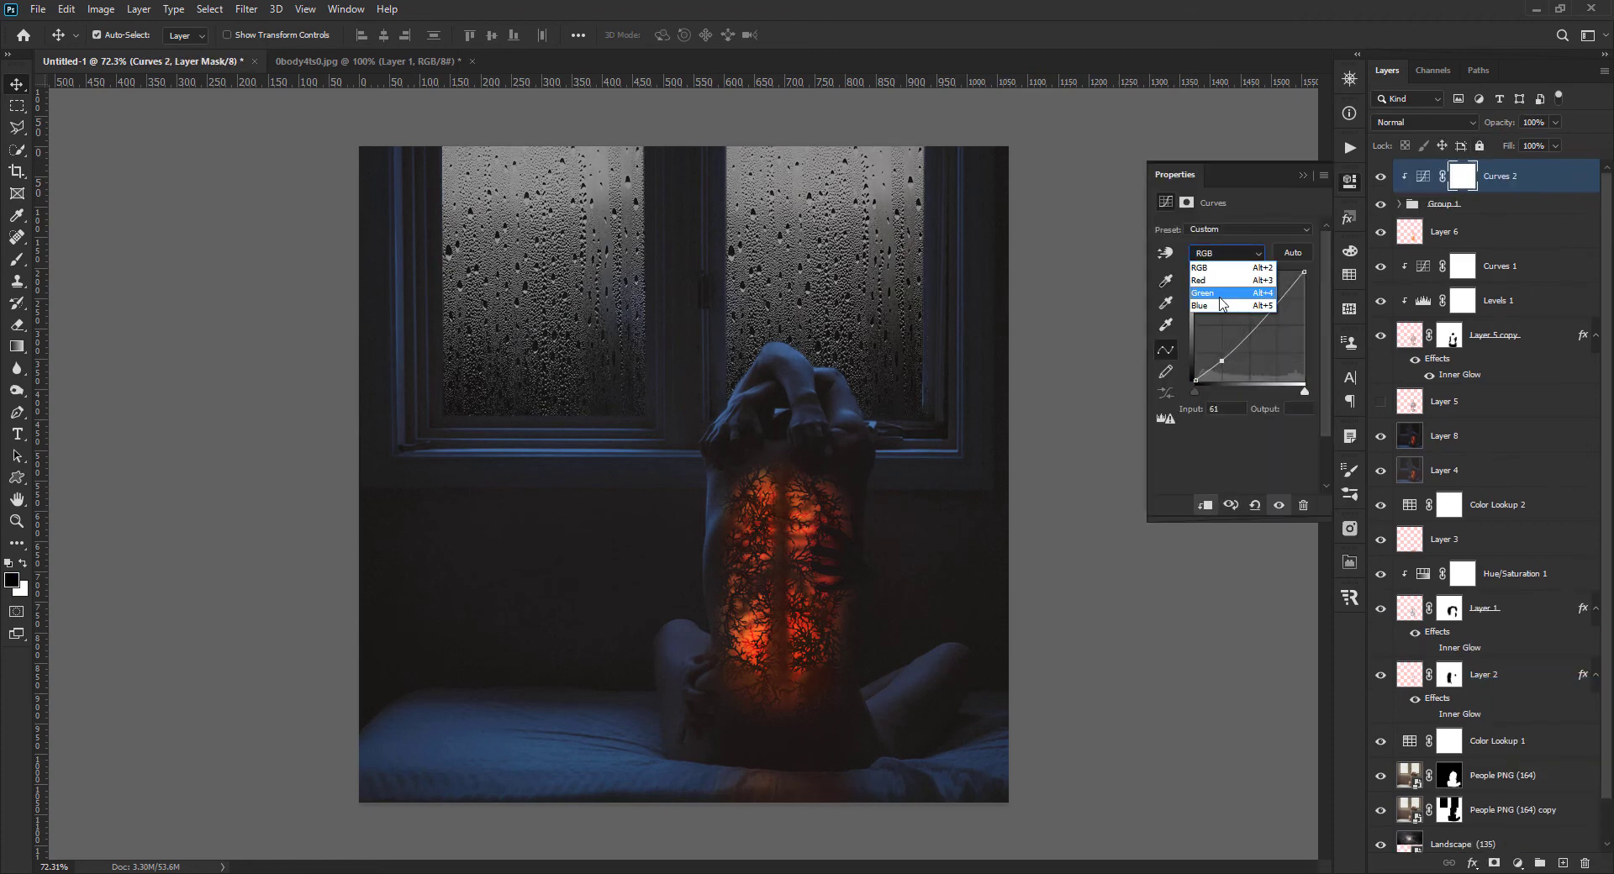
left_click(1221, 293)
left_click(1225, 253)
left_click(1210, 305)
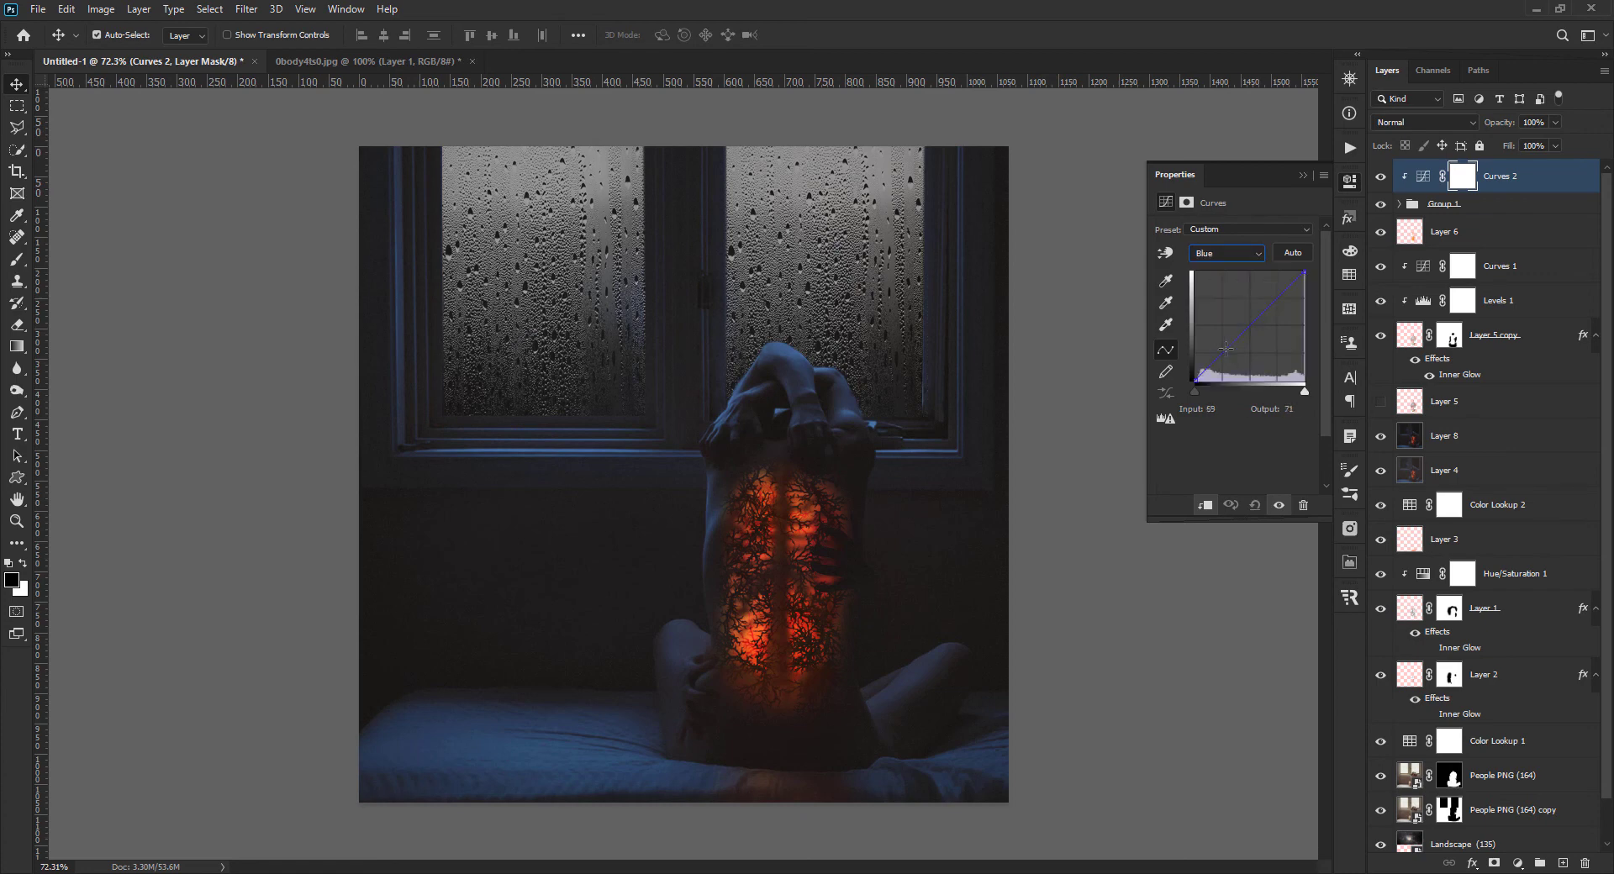
left_click(1225, 252)
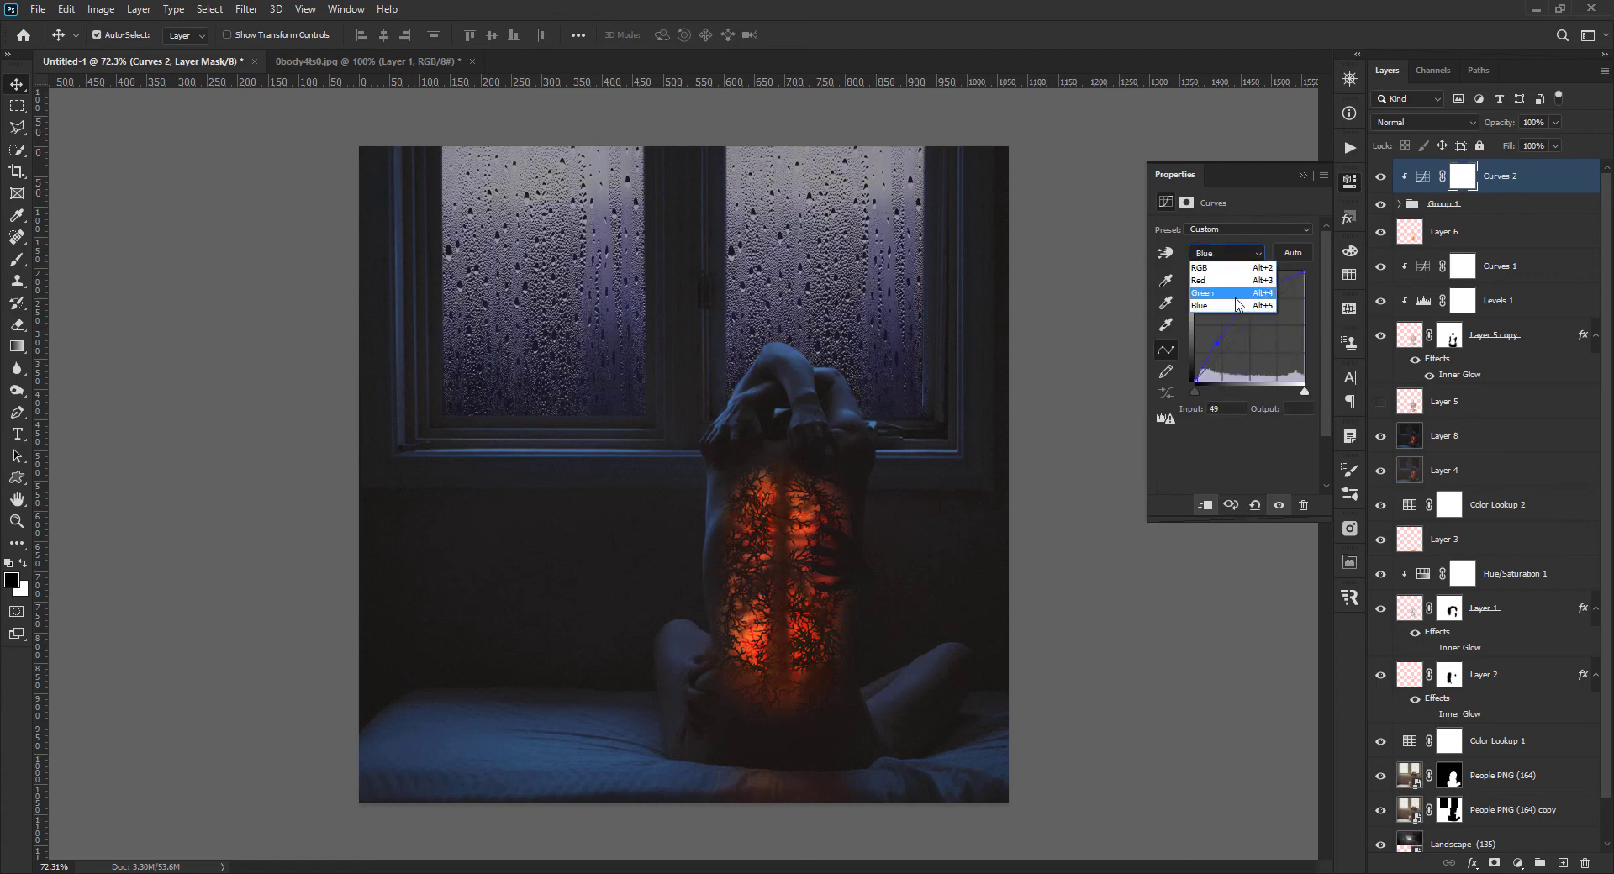
left_click(1218, 286)
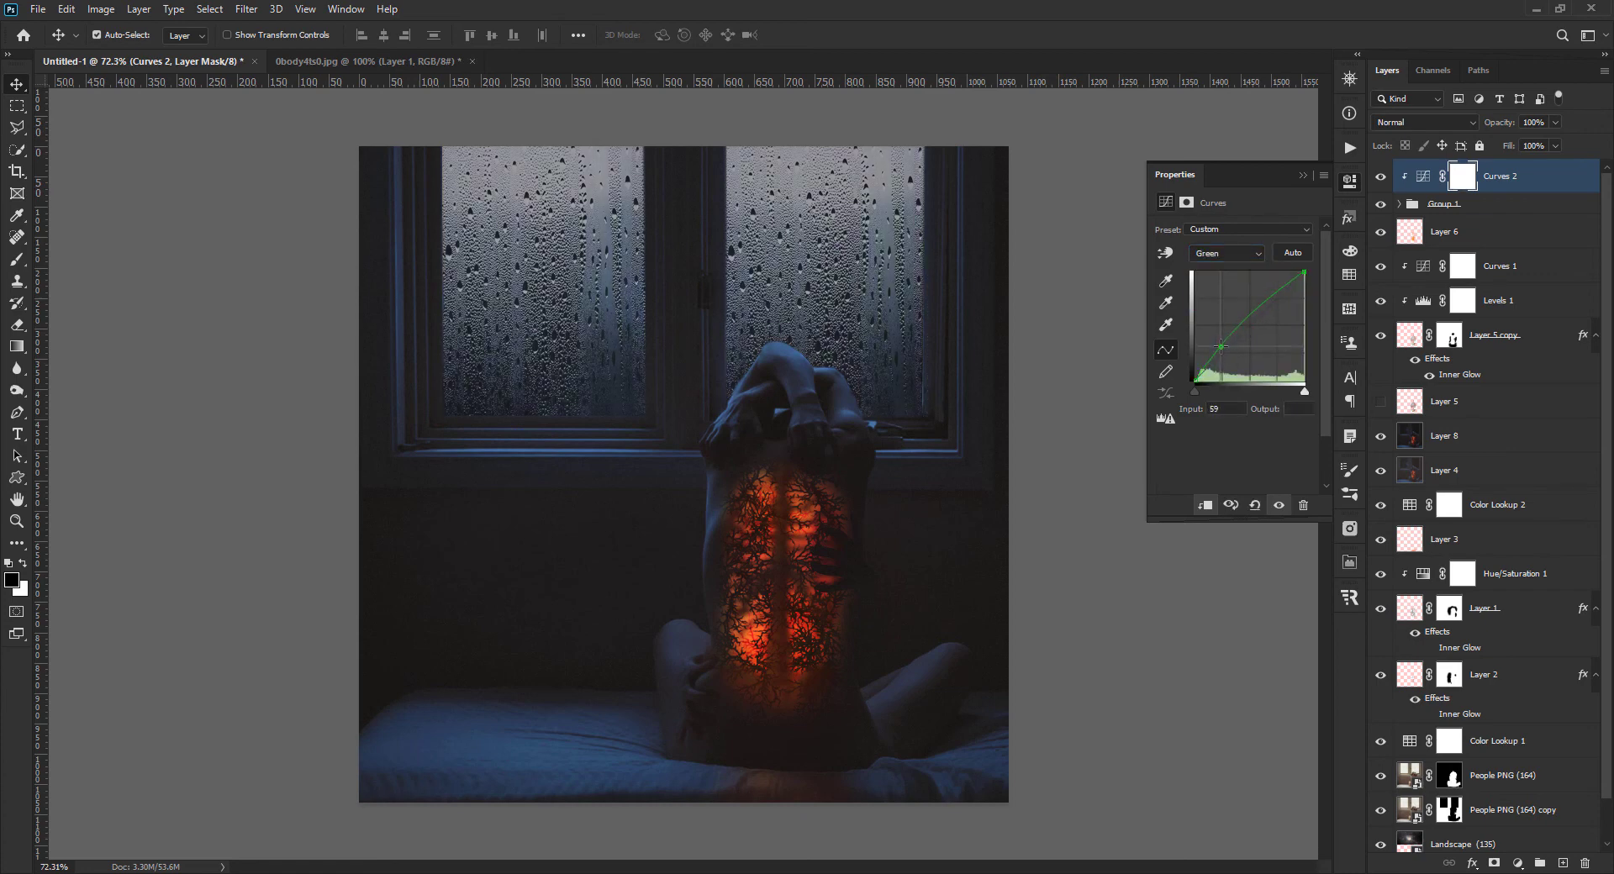
left_click(1303, 175)
scroll(642, 771, "down", 1)
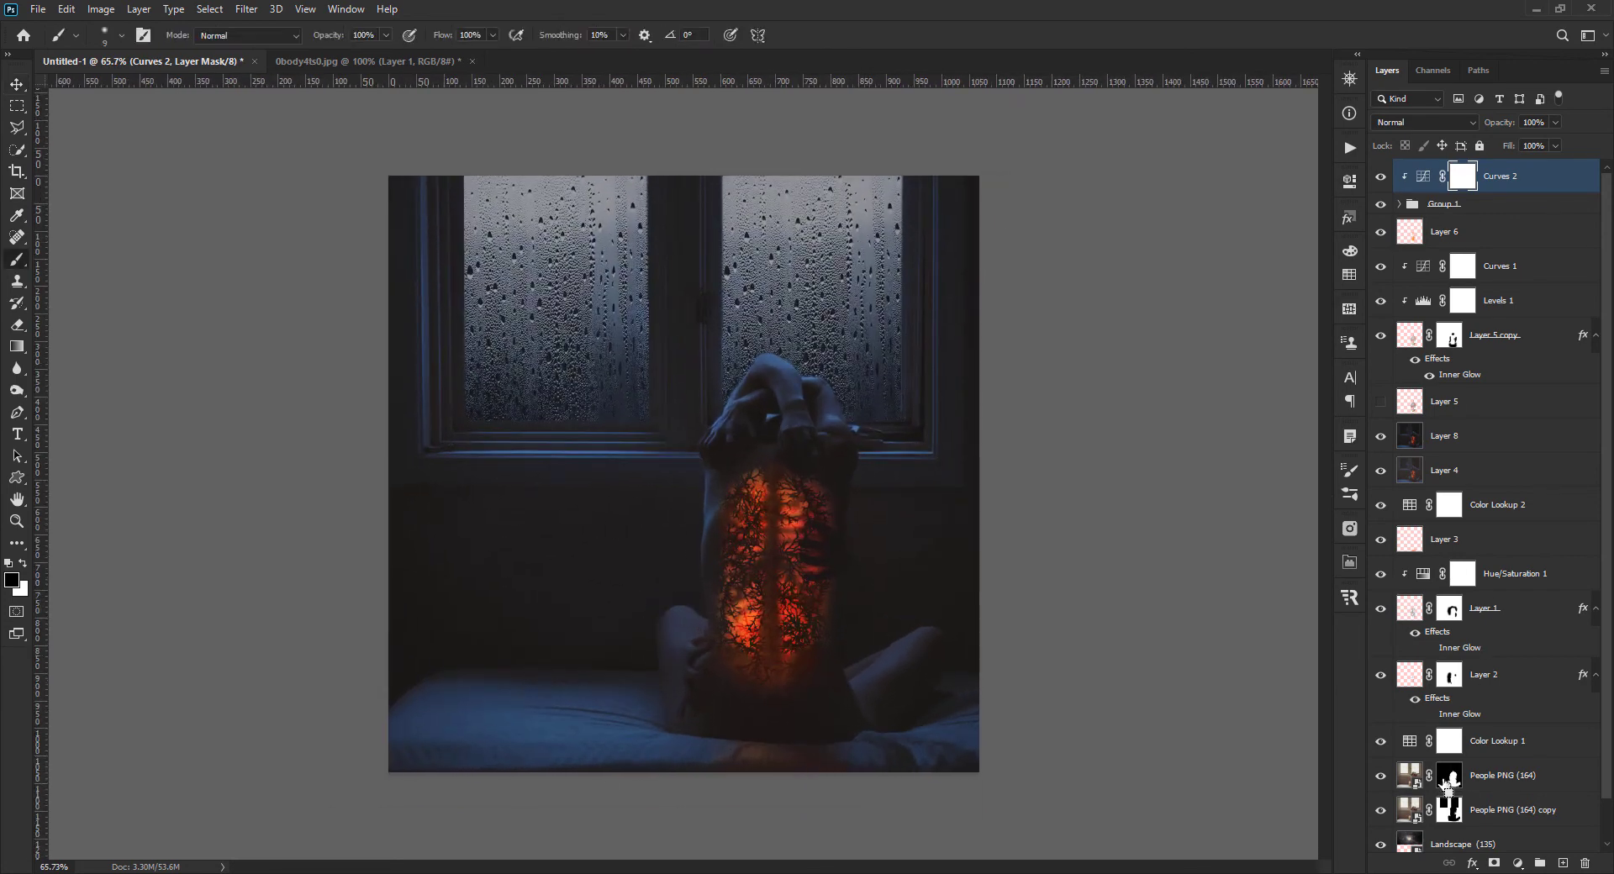
- Paint light over the figure's head and arms on a new layer, then set Layer 9 to 27%
left_click(1447, 787, "ctrl")
left_click(1562, 863)
scroll(684, 472, "up", 1)
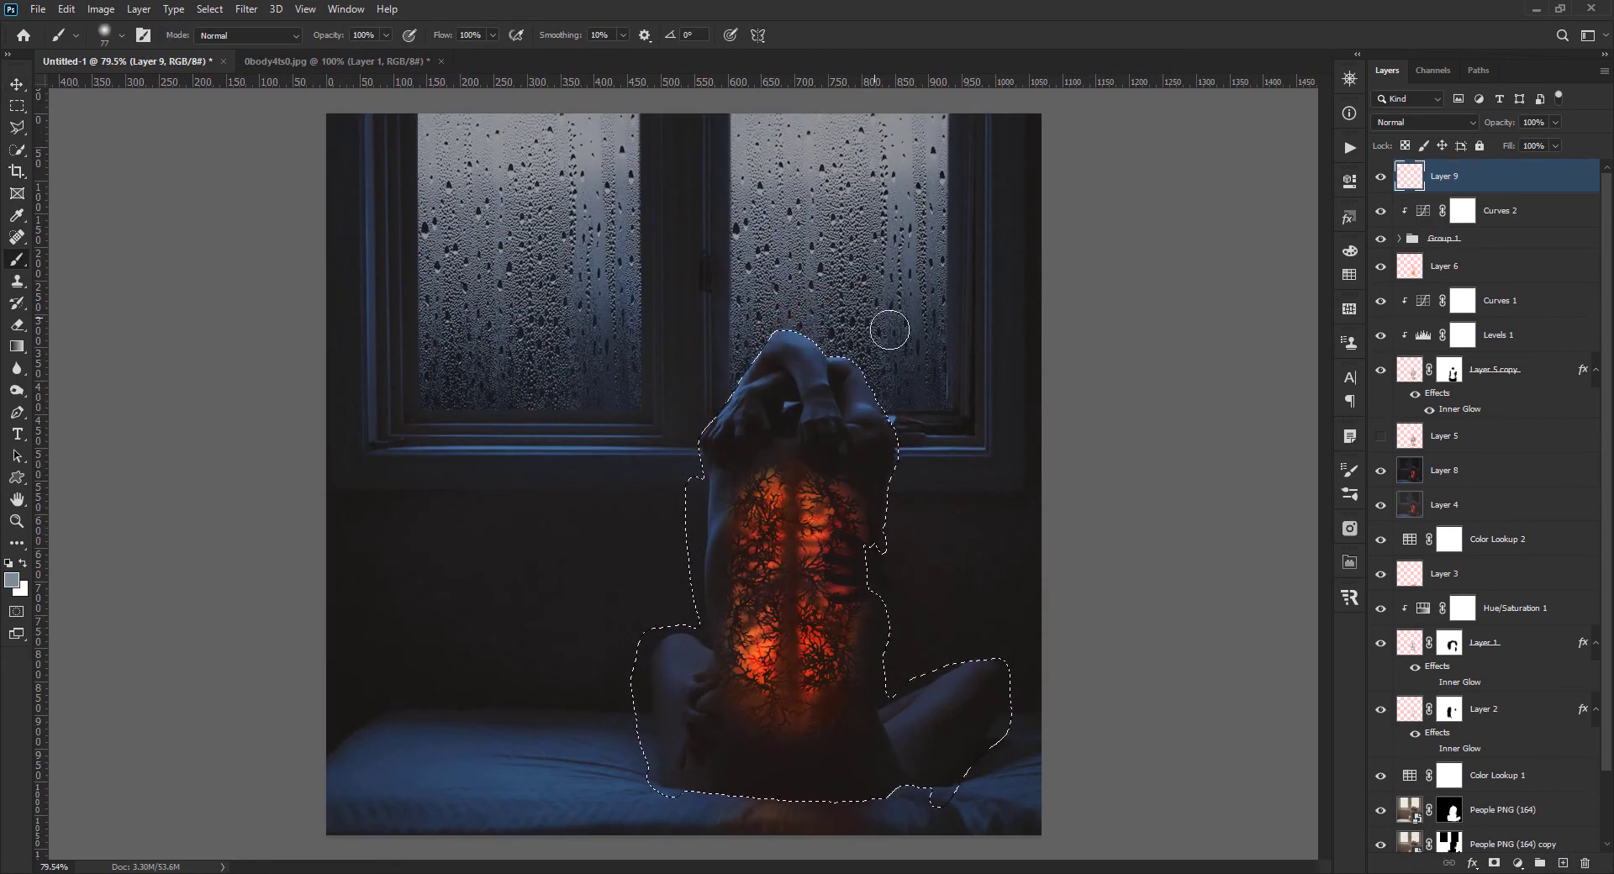
left_click_drag(889, 329, 732, 360)
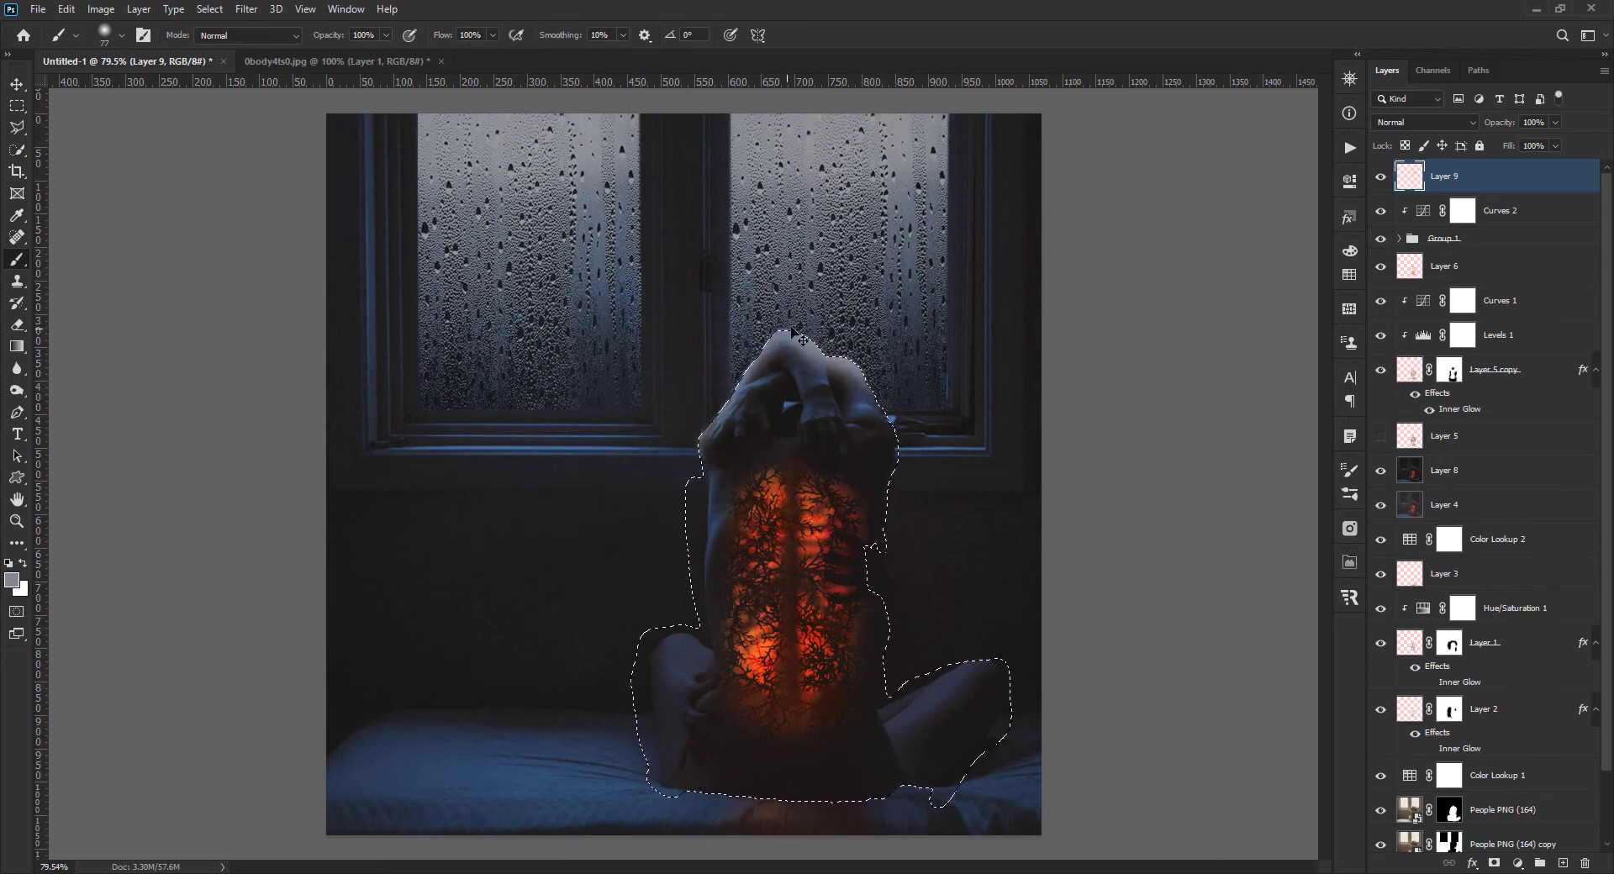
key("ctrl+d")
scroll(799, 336, "down", 2)
left_click_drag(1497, 122, 1434, 138)
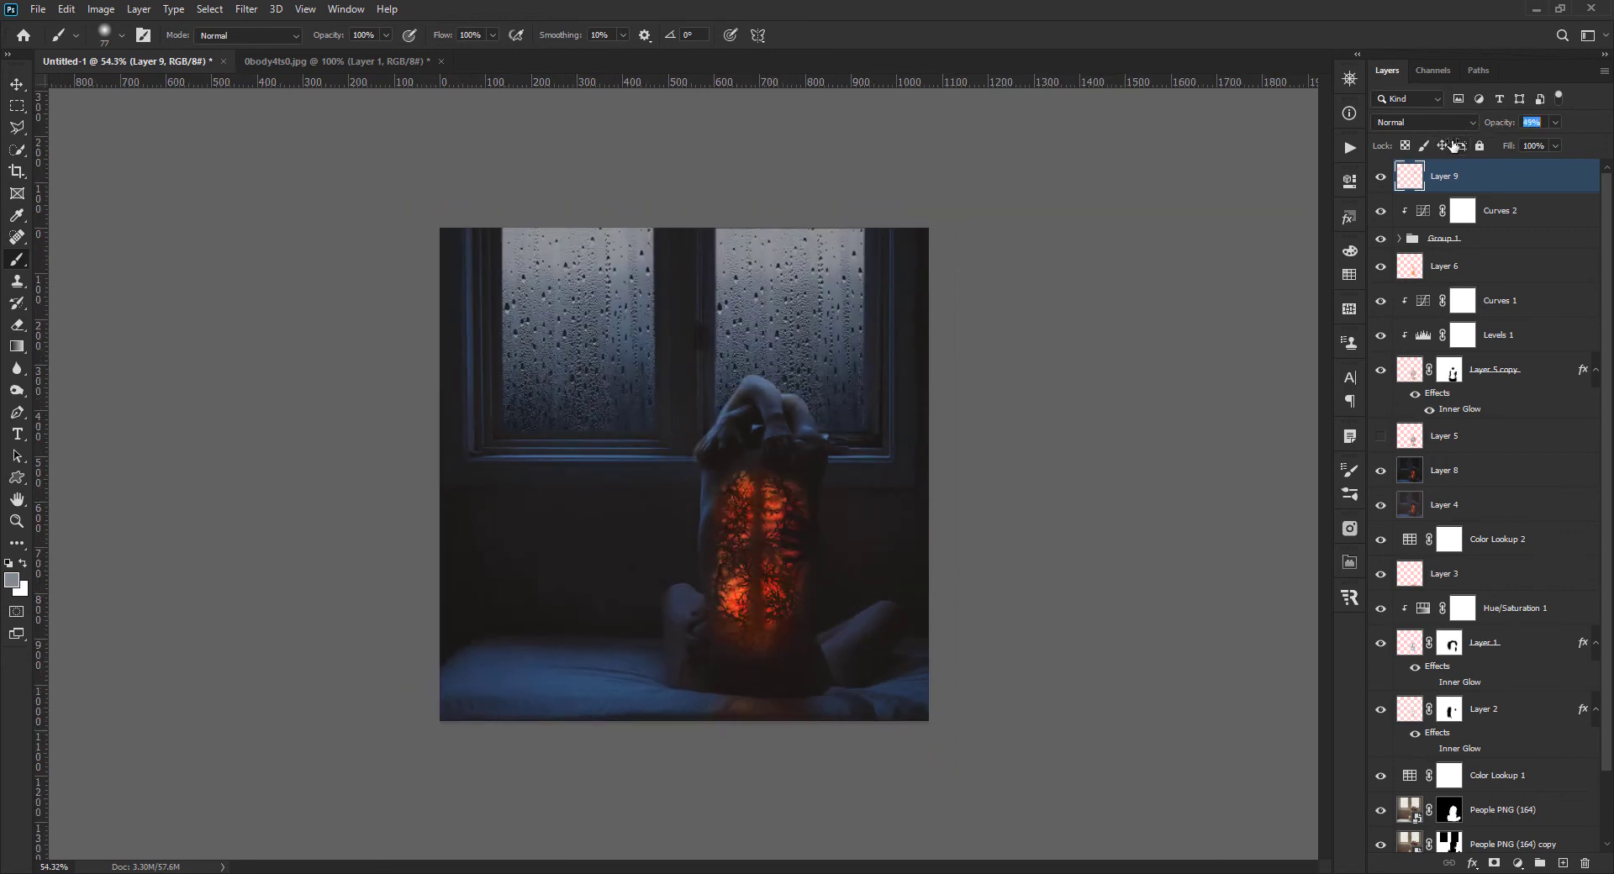
- Reload the figure selection for erasing, then raise Layer 9's opacity to 99%
left_click(1449, 809, "ctrl")
scroll(686, 480, "up", 2)
key("e")
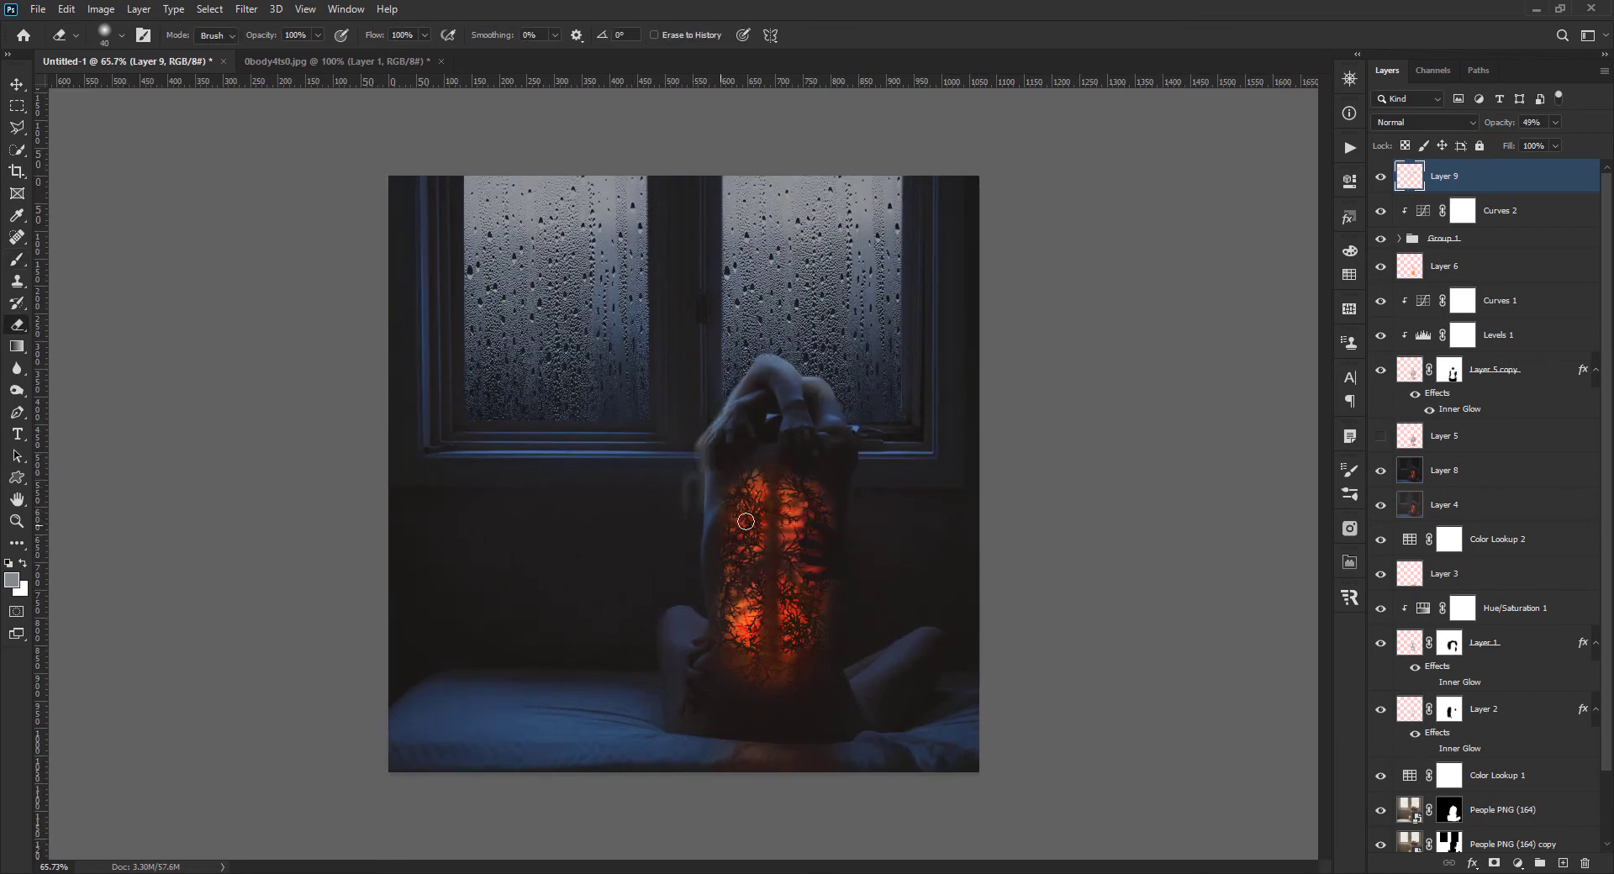
key("ctrl+d")
scroll(690, 538, "up", 2)
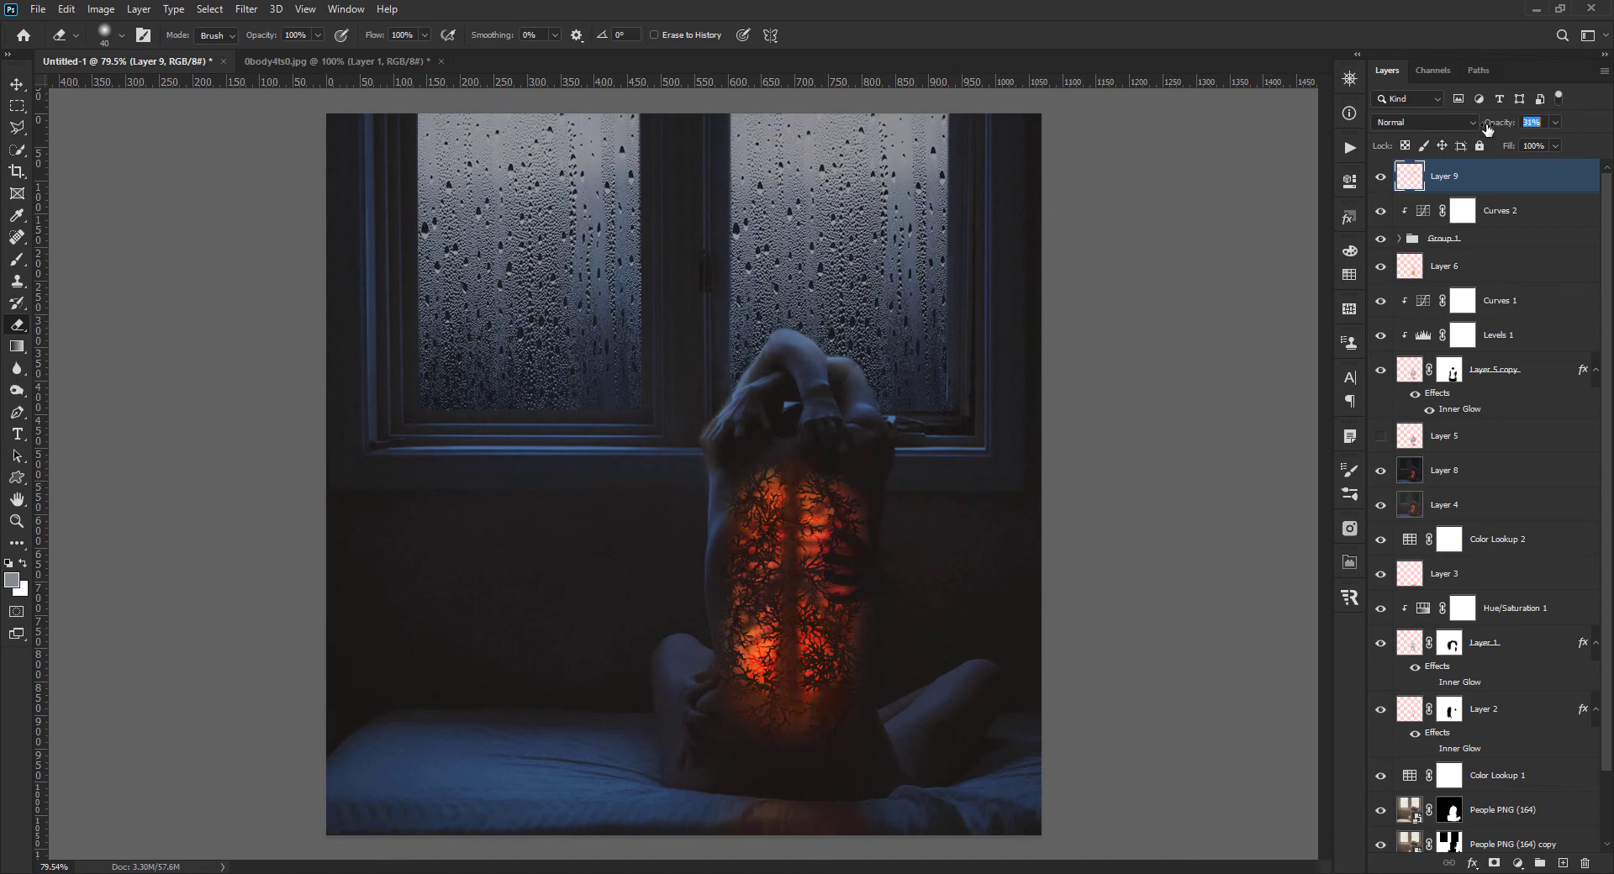
mouse_move(1501, 123)
left_mouse_down()
mouse_move(1543, 124)
mouse_move(1445, 165)
left_mouse_up()
scroll(457, 569, "down", 3)
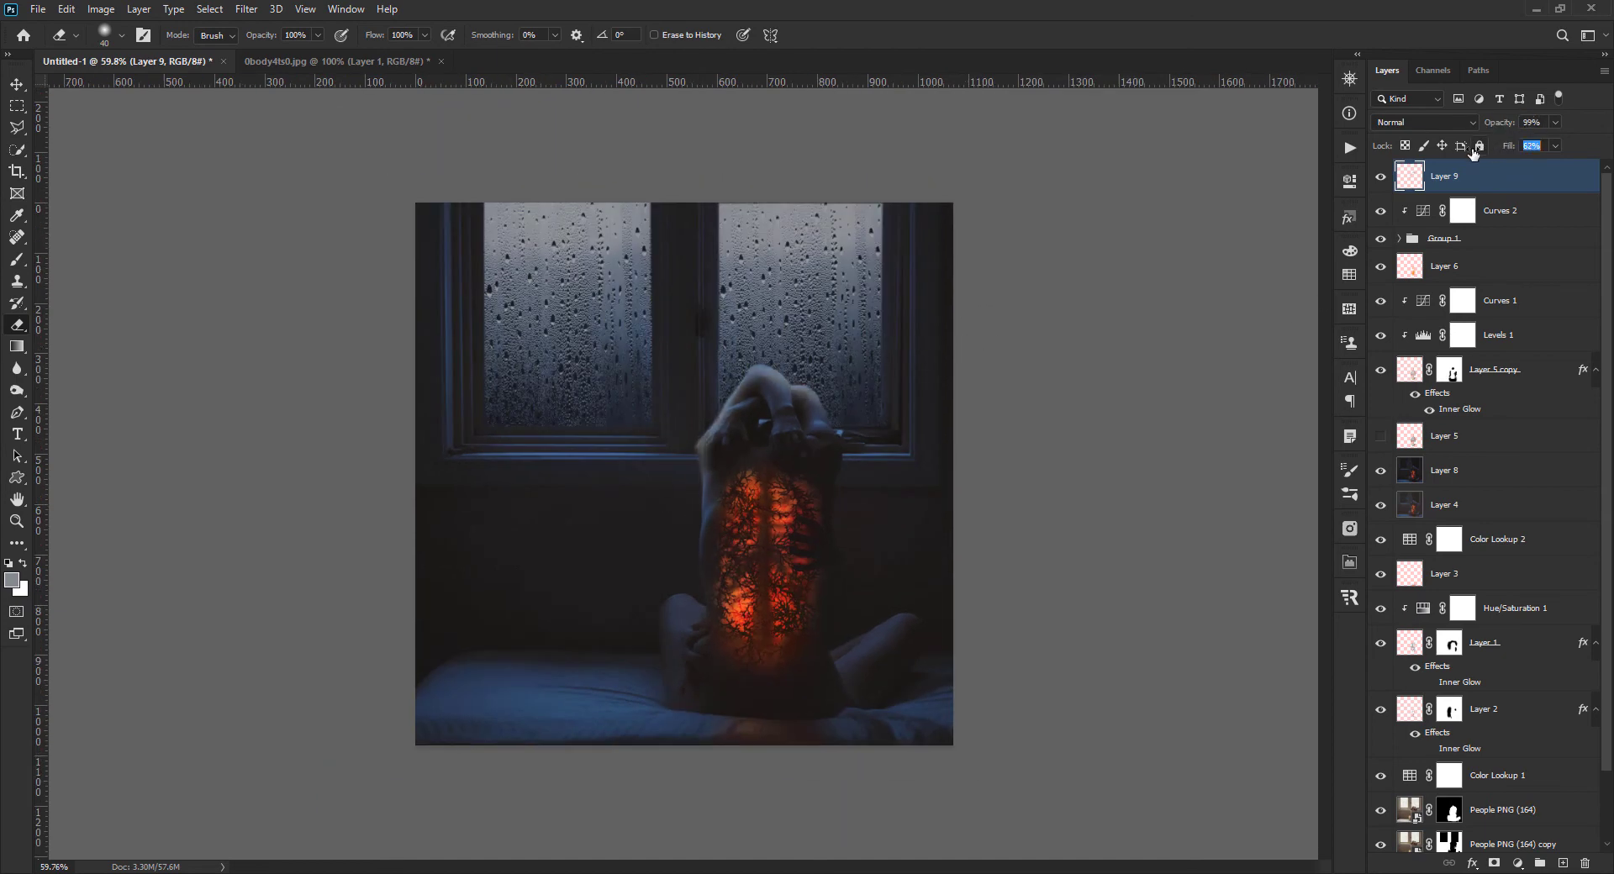
- Enlarge the eraser brush to 80 and settle Layer 9's opacity at 97%
key("bracketright")
key("bracketright")
key("bracketright")
scroll(734, 434, "up", 4)
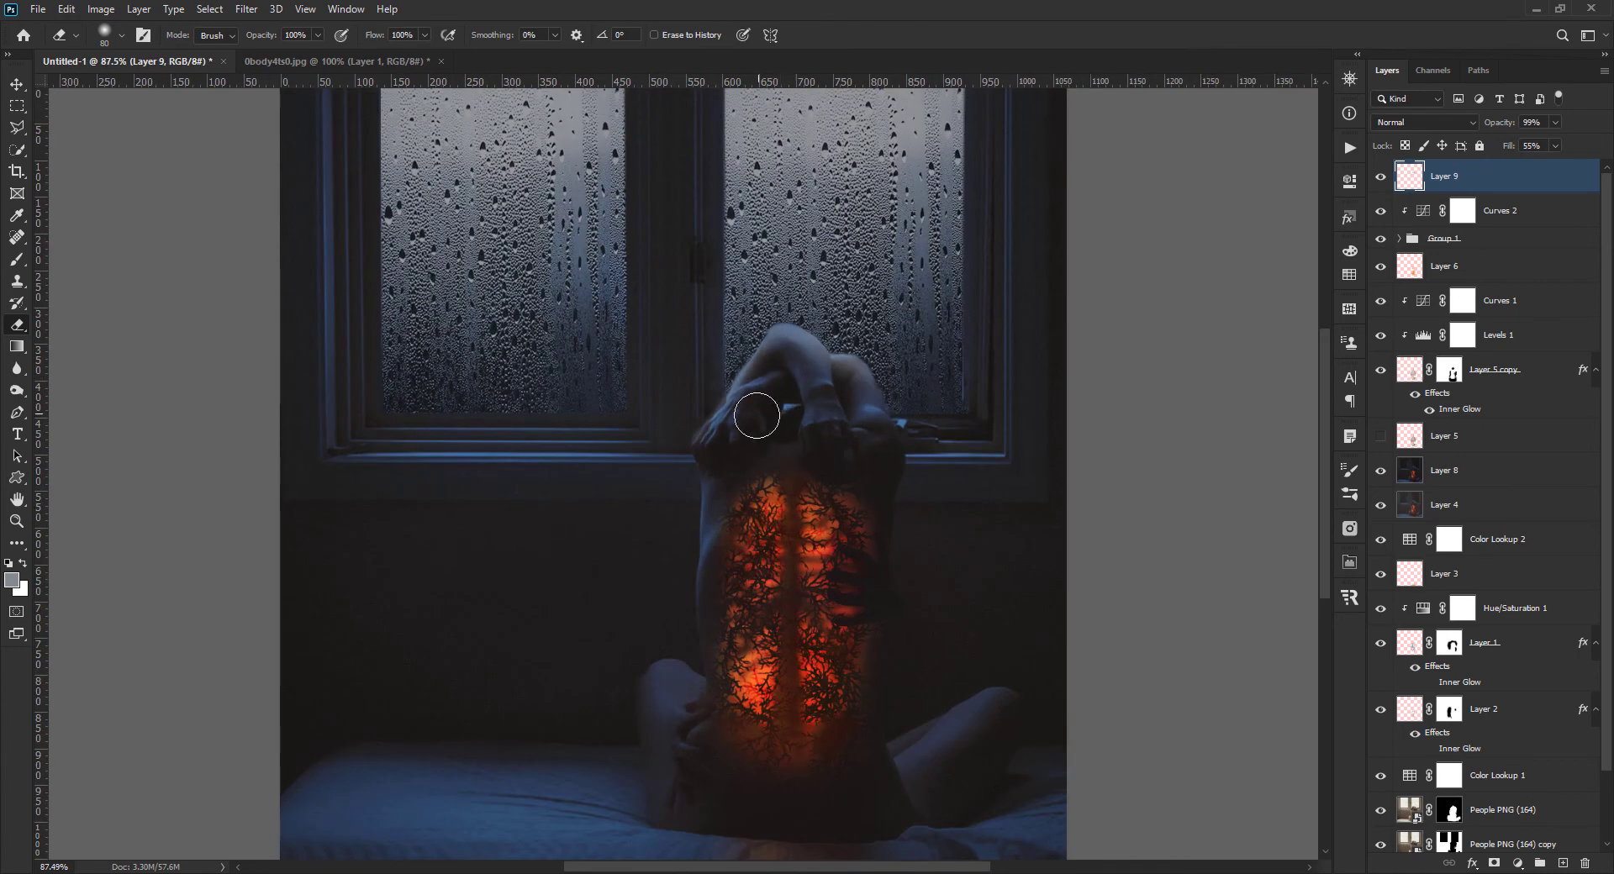
scroll(827, 391, "down", 5)
key("v")
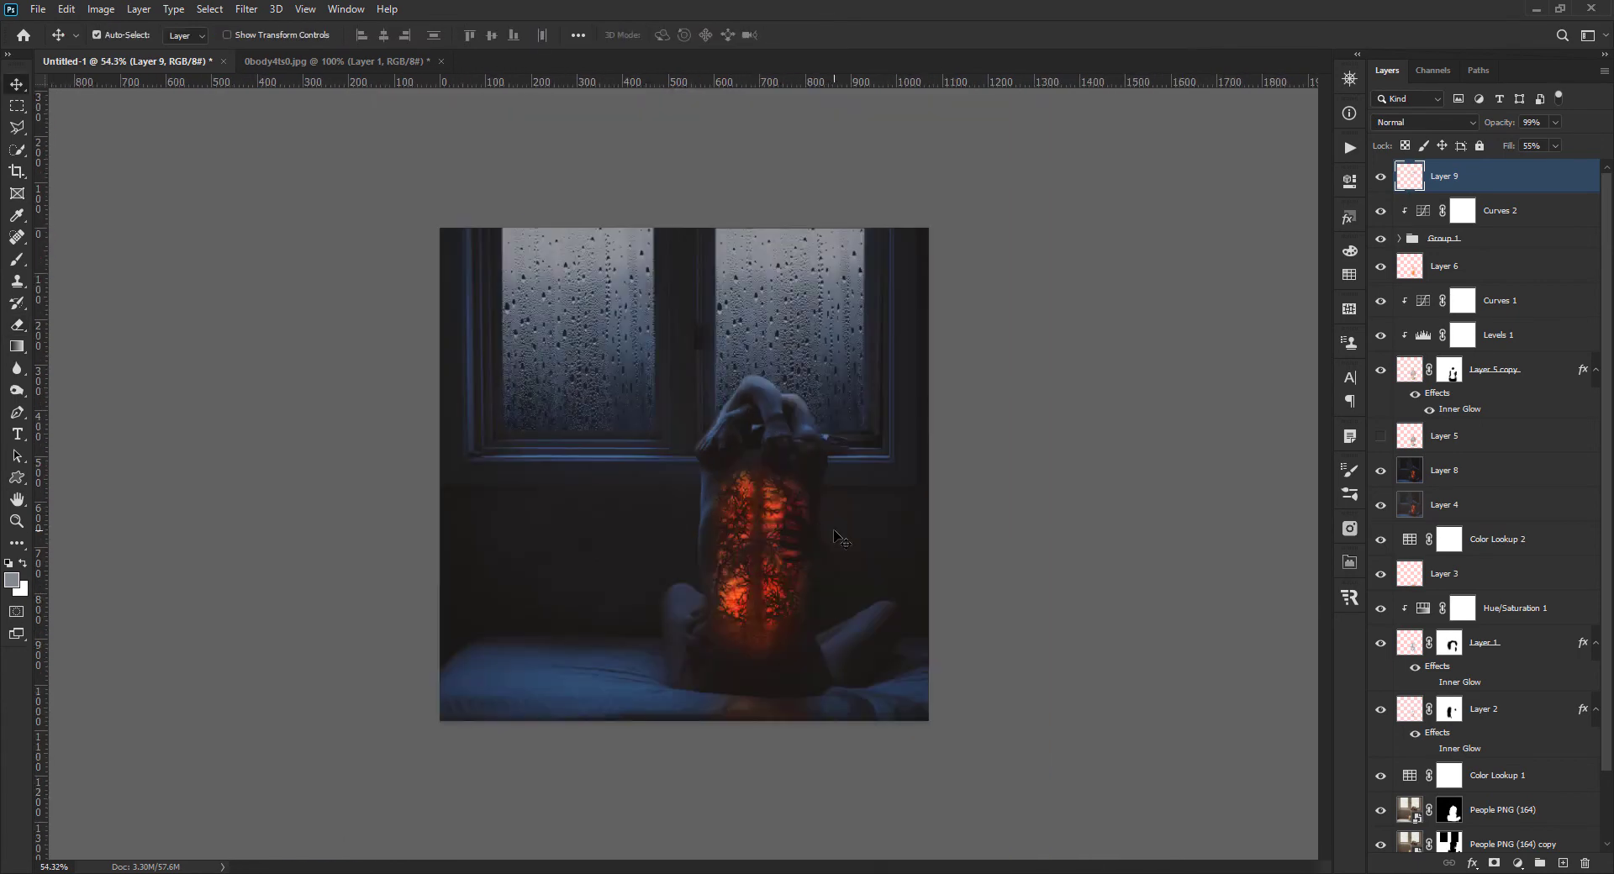
left_click_drag(1500, 126, 1493, 126)
scroll(925, 540, "up", 1)
scroll(686, 472, "up", 2)
scroll(673, 404, "up", 1)
key("b")
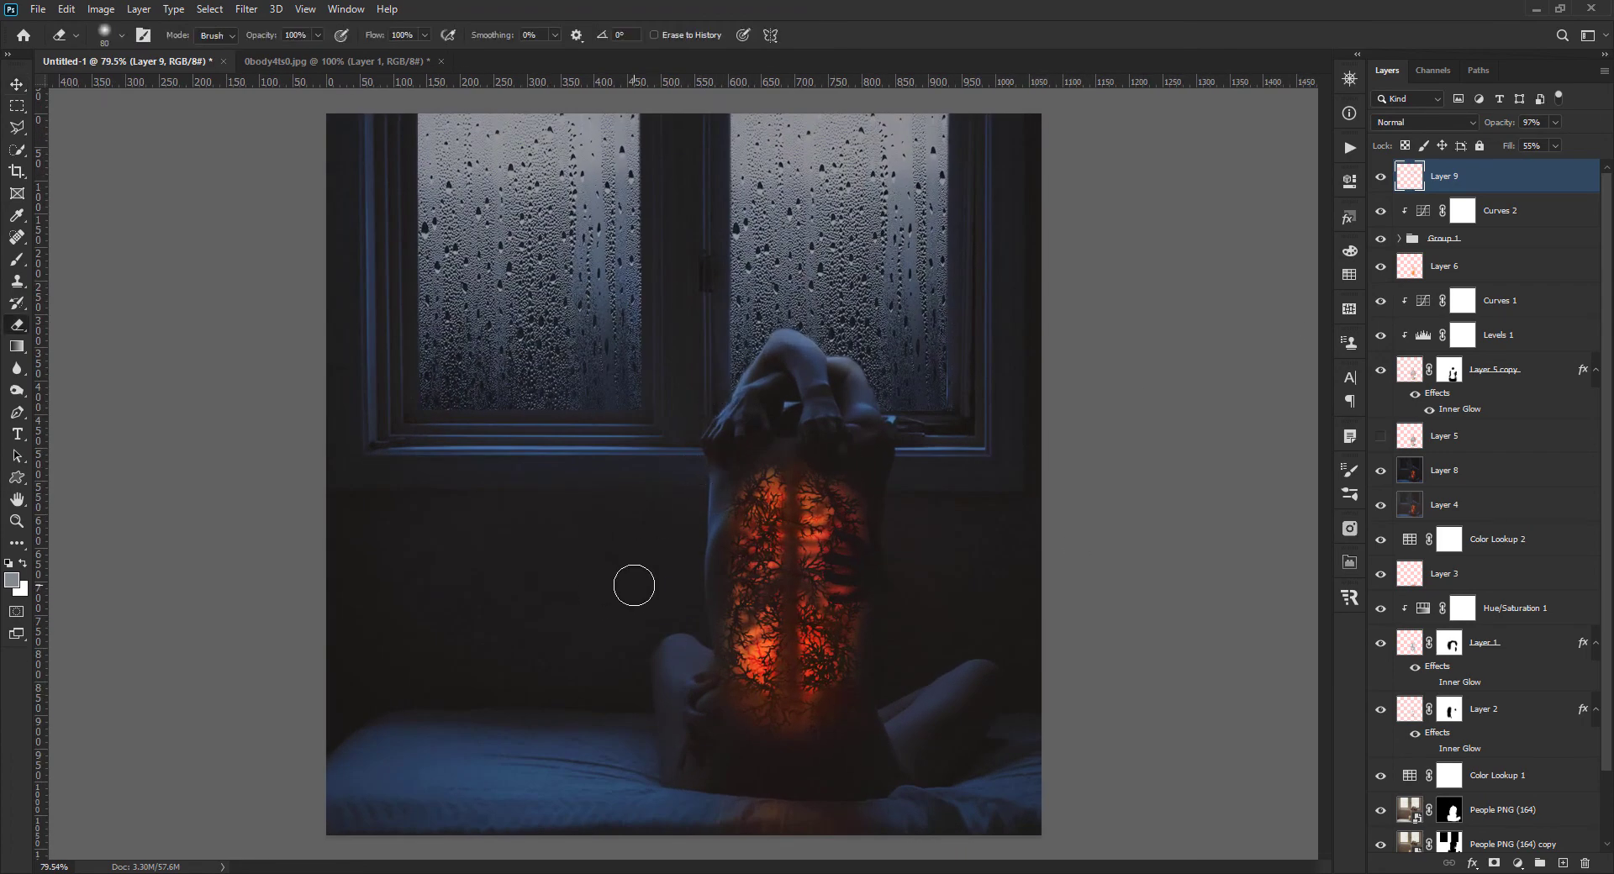
key("v")
scroll(630, 583, "down", 1)
scroll(1345, 402, "down", 1)
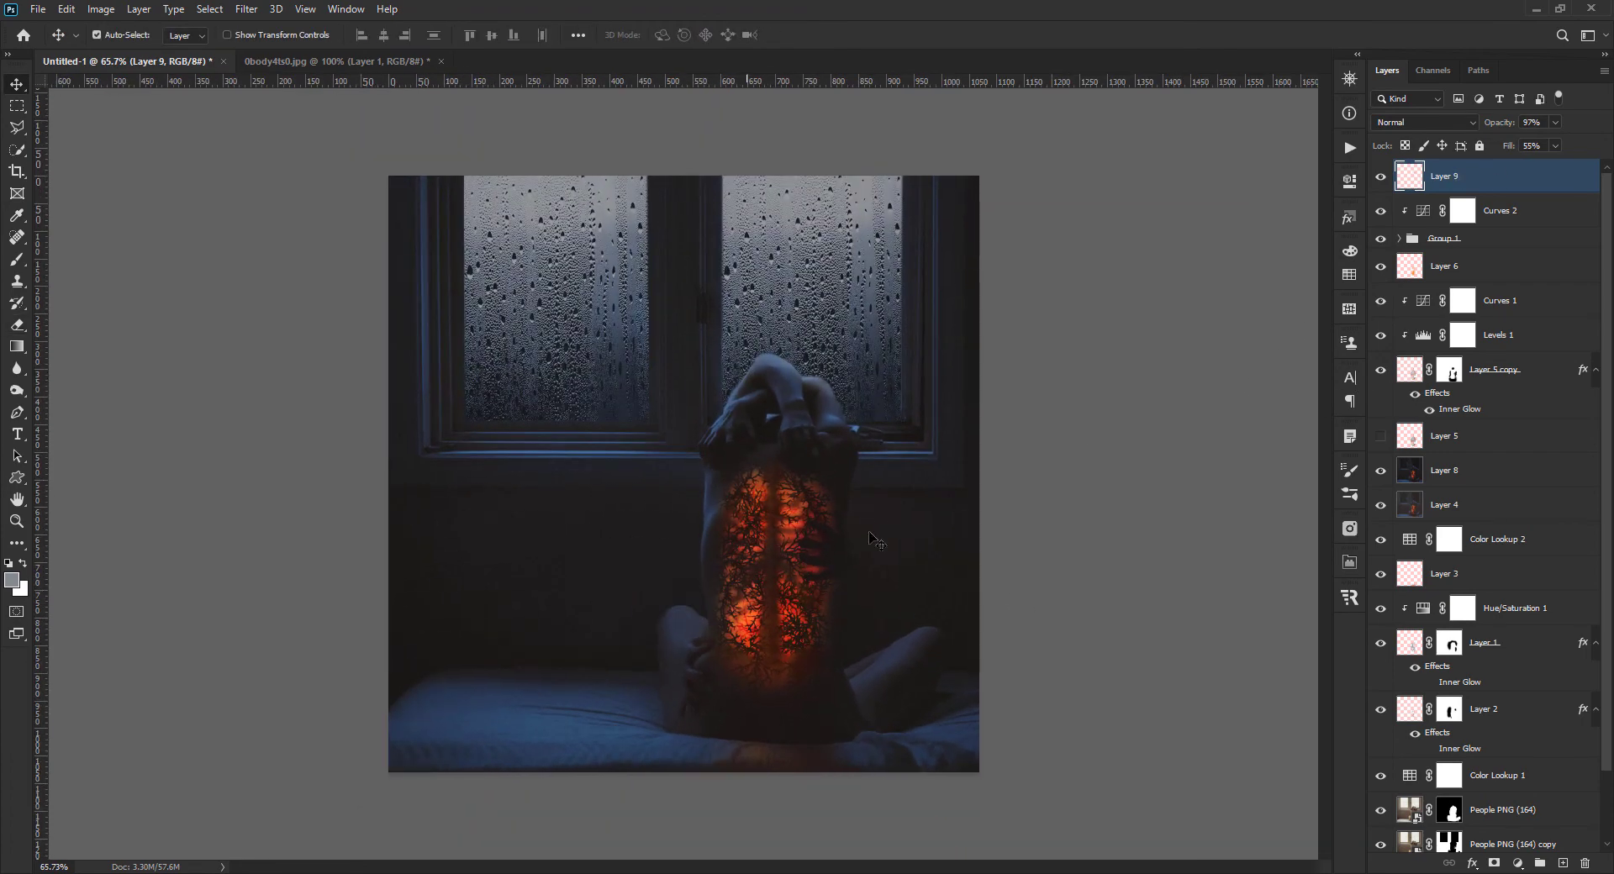
- Set the Overlay glow Layer 6 to 7% opacity
left_click(1409, 267)
key("0")
key("7")
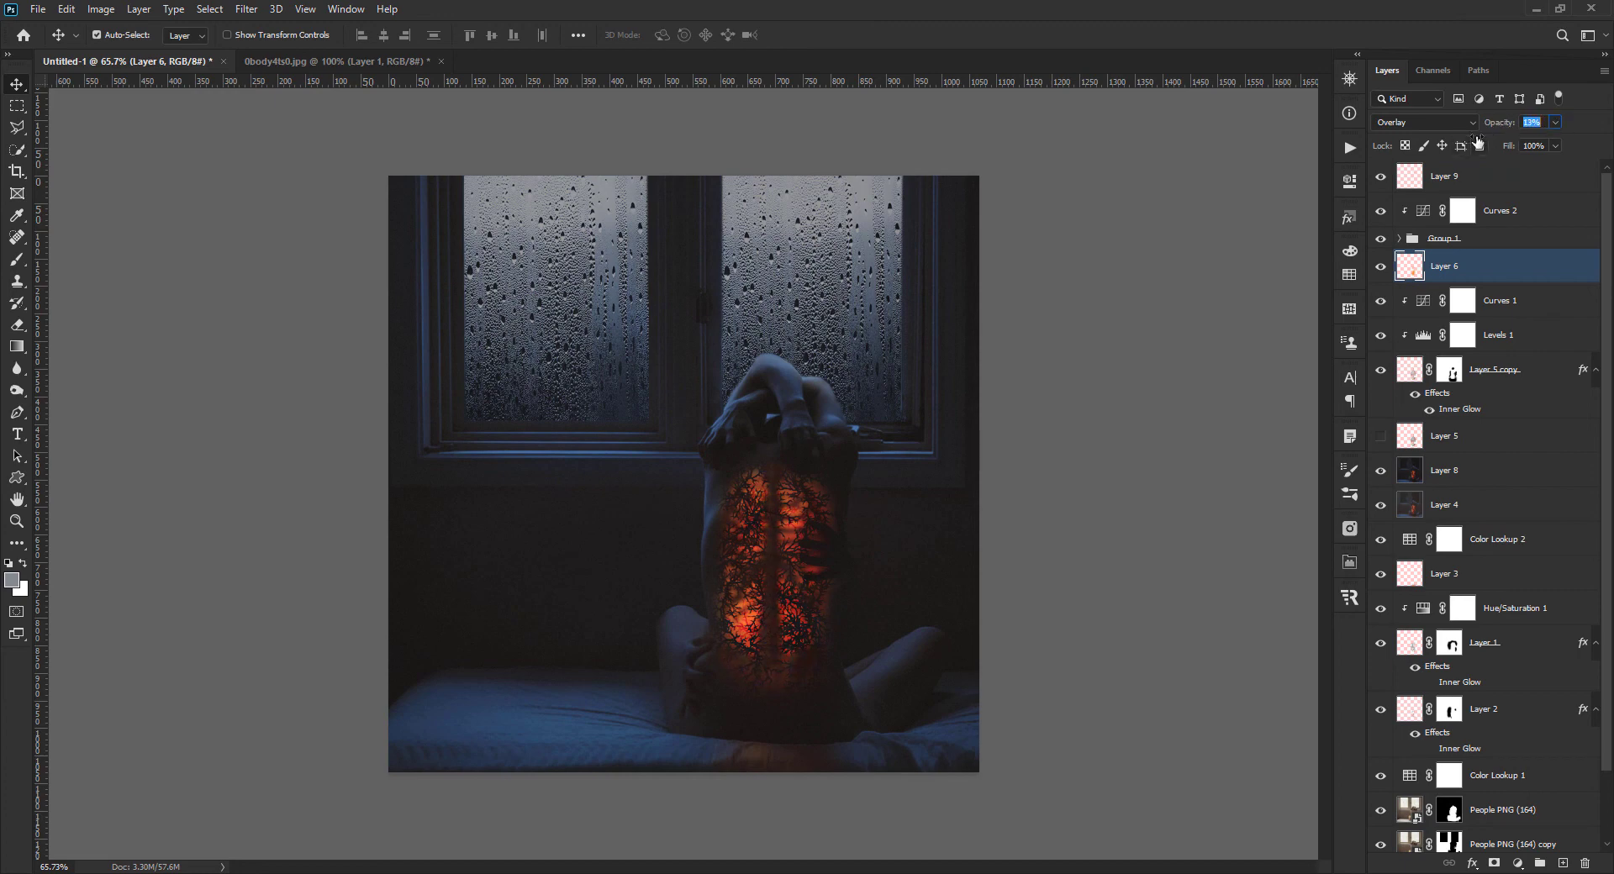
key("Return")
- Add a new empty Layer 10 above Layer 9
scroll(672, 537, "down", 1)
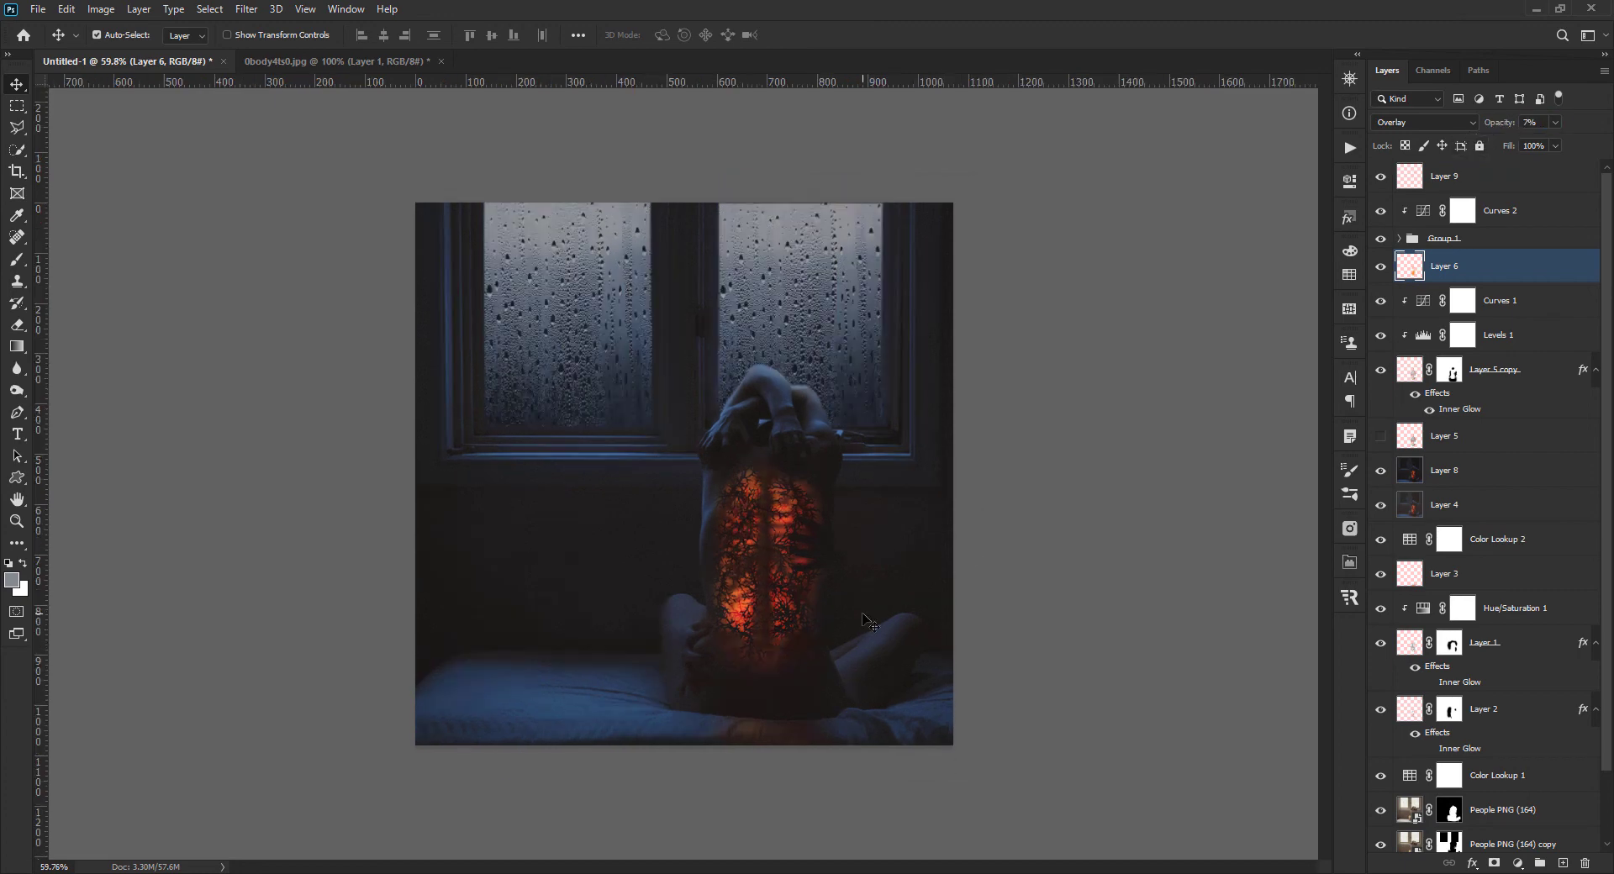
left_click(1472, 168)
key("b")
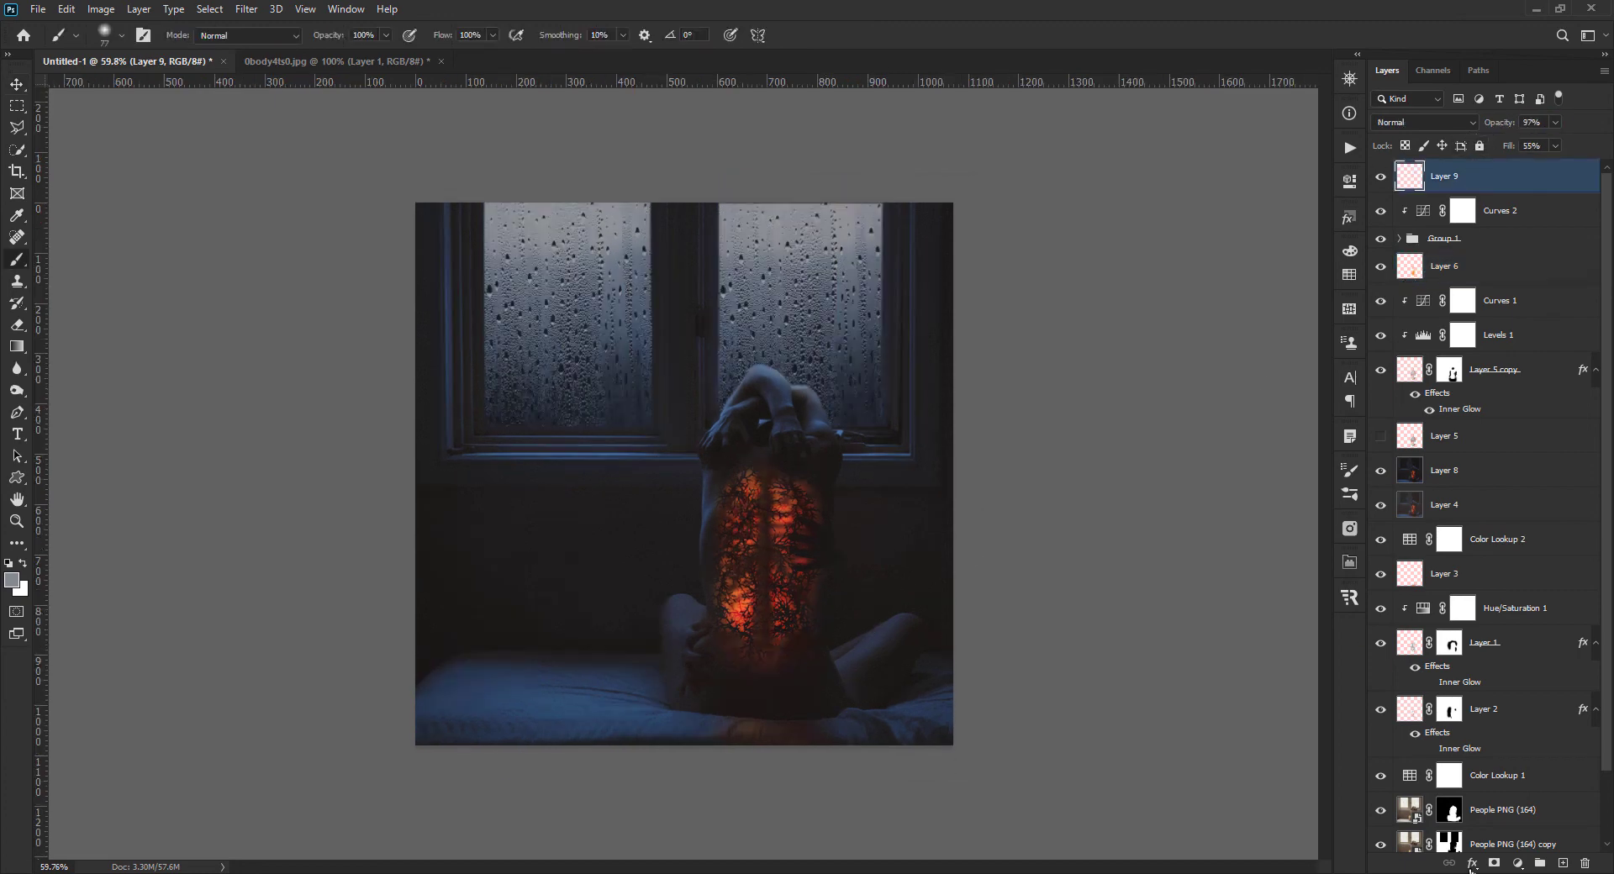
left_click(1563, 864)
- Stamp the logo brush from the Zombie Brushes set in white onto the image
key("d")
key("x")
right_click(793, 535)
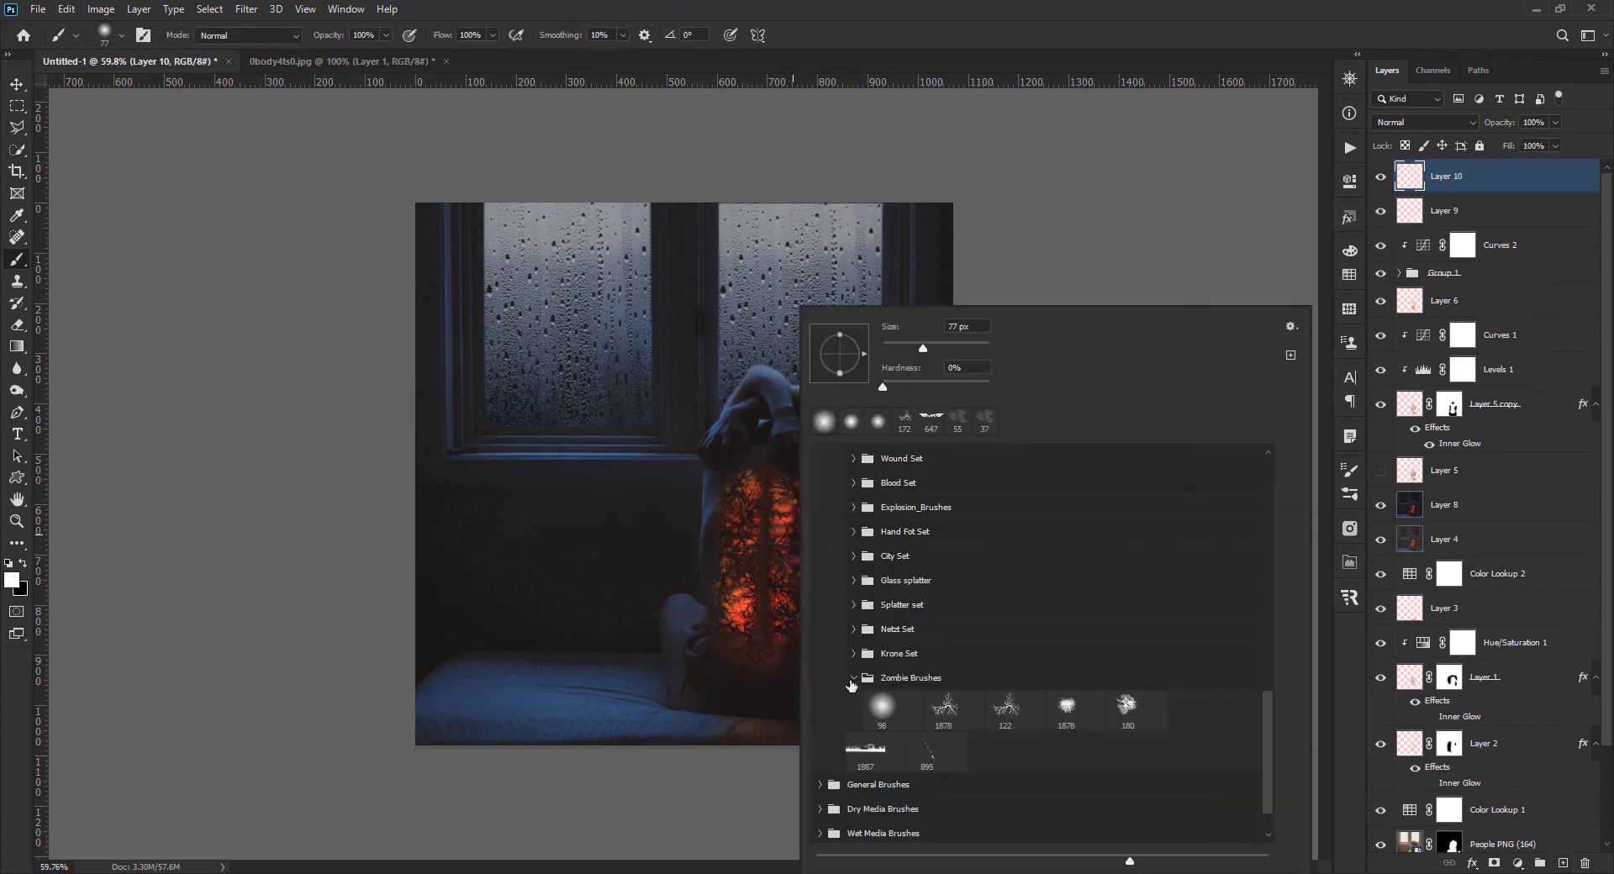
left_click(853, 678)
left_click(866, 756)
left_click(602, 353)
- Scale the logo to about 12% and place it in the bottom-right corner
key("v")
key("ctrl+t")
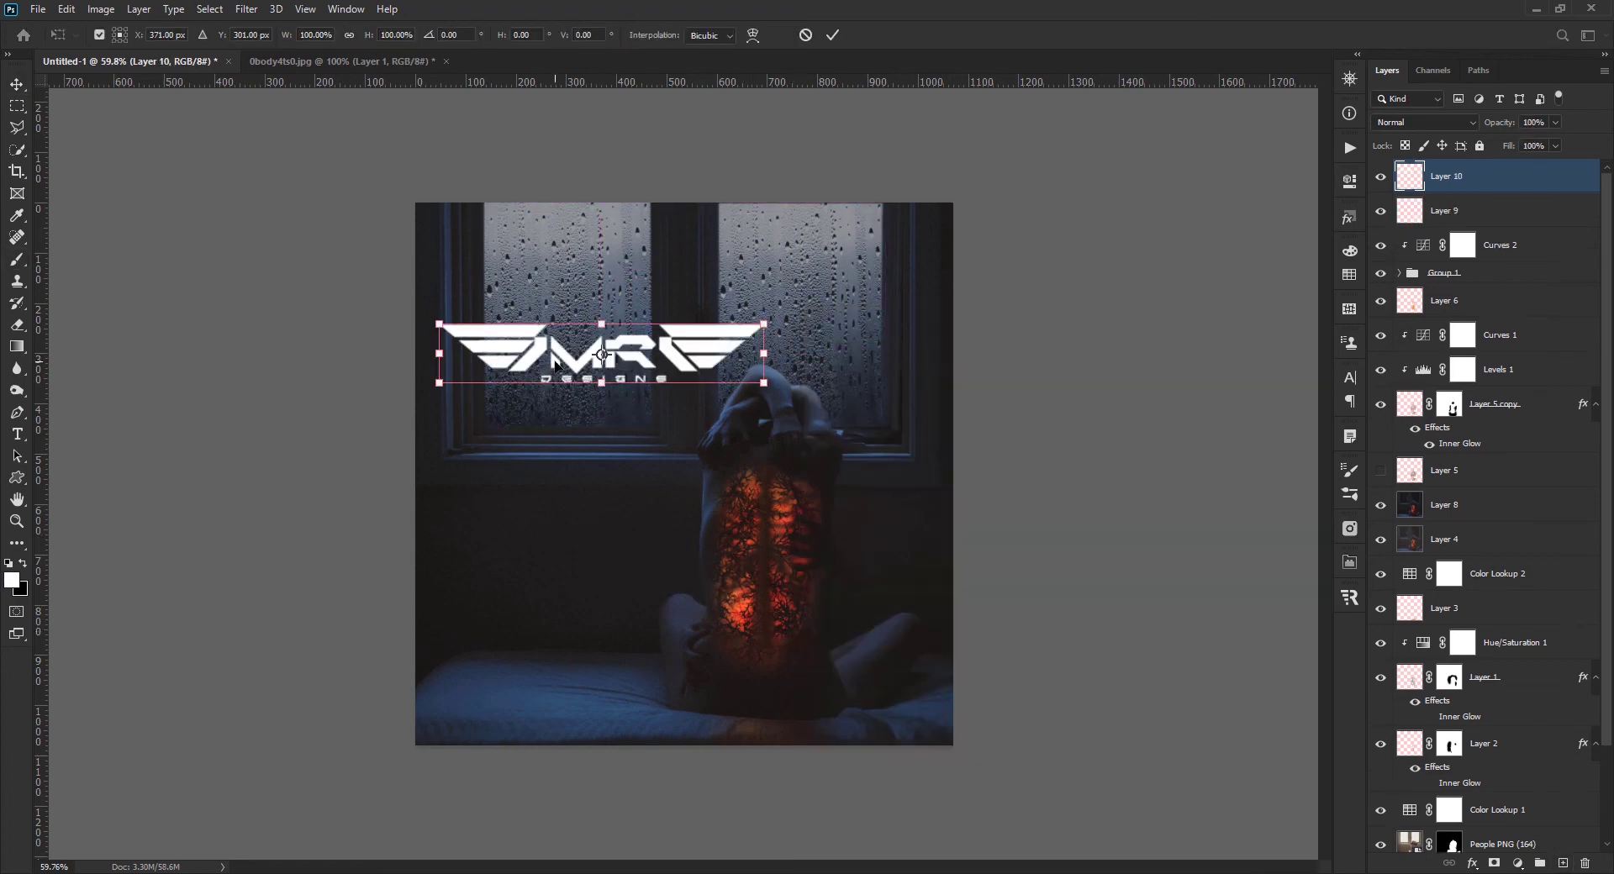
left_click_drag(602, 354, 807, 699)
mouse_move(972, 740)
left_mouse_down()
mouse_move(805, 704)
mouse_move(920, 737)
left_mouse_up()
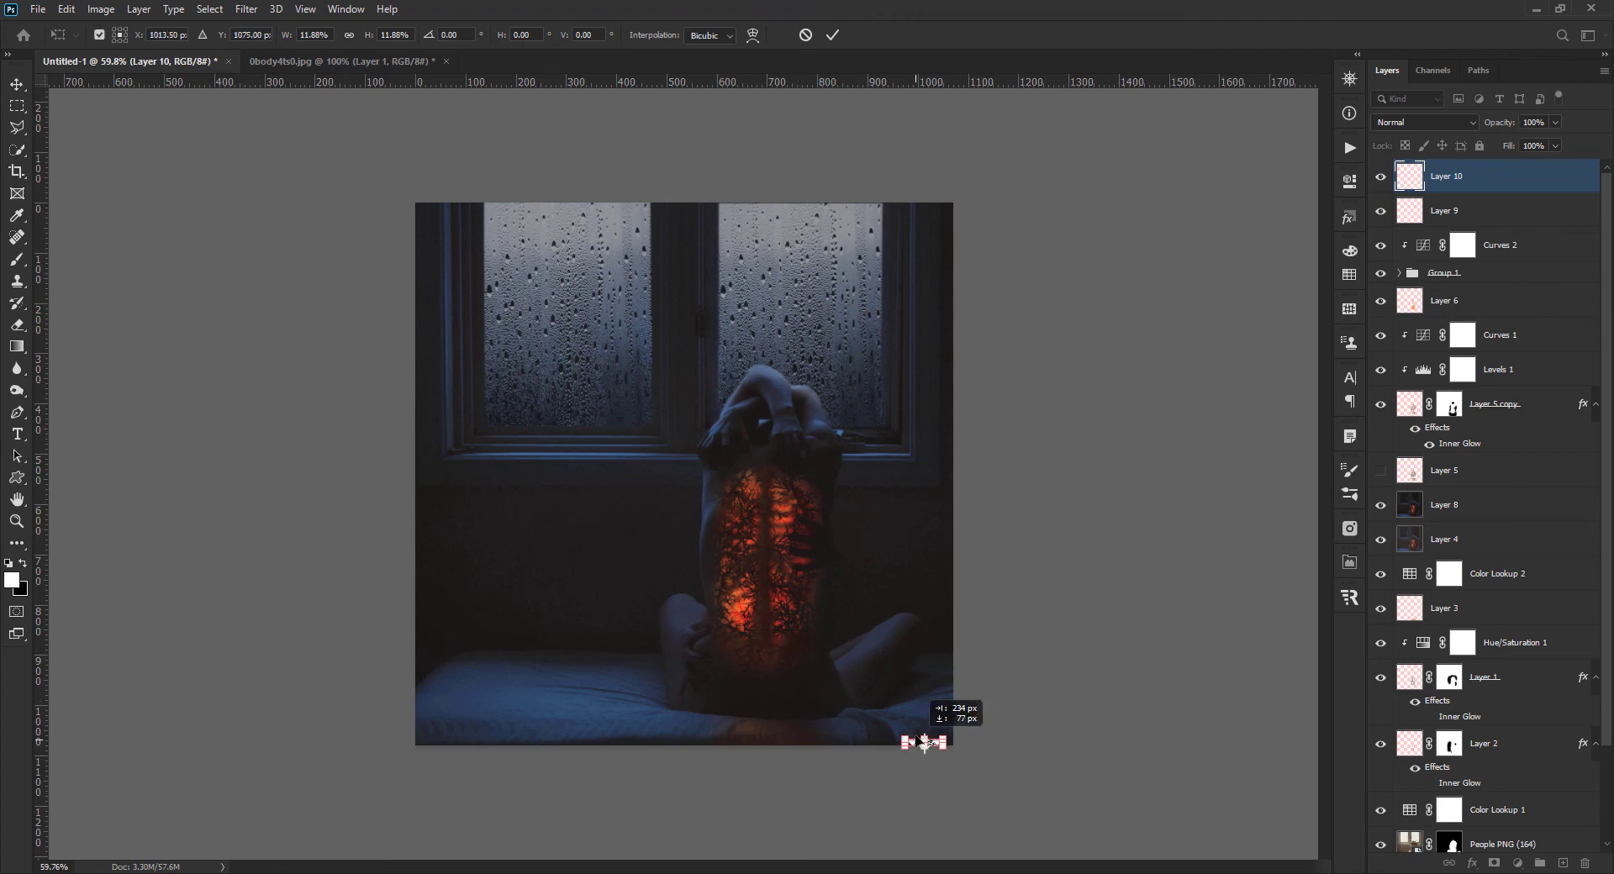
key("Return")
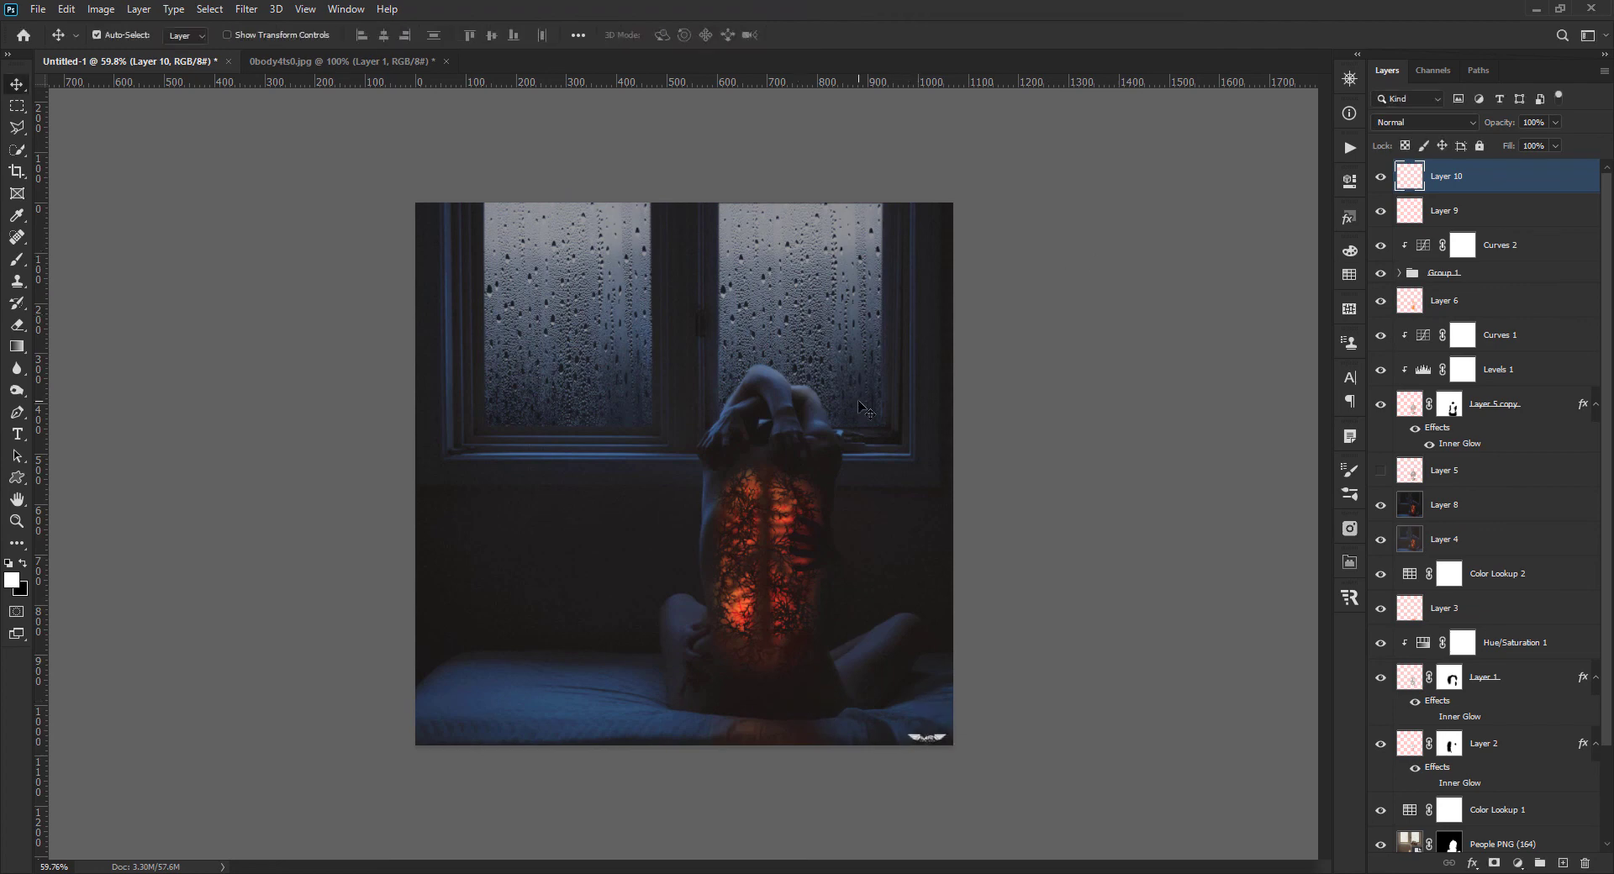
- Add a Bleach Bypass Color Lookup adjustment and lower it to 86% opacity
left_click(1518, 863)
left_click(1505, 781)
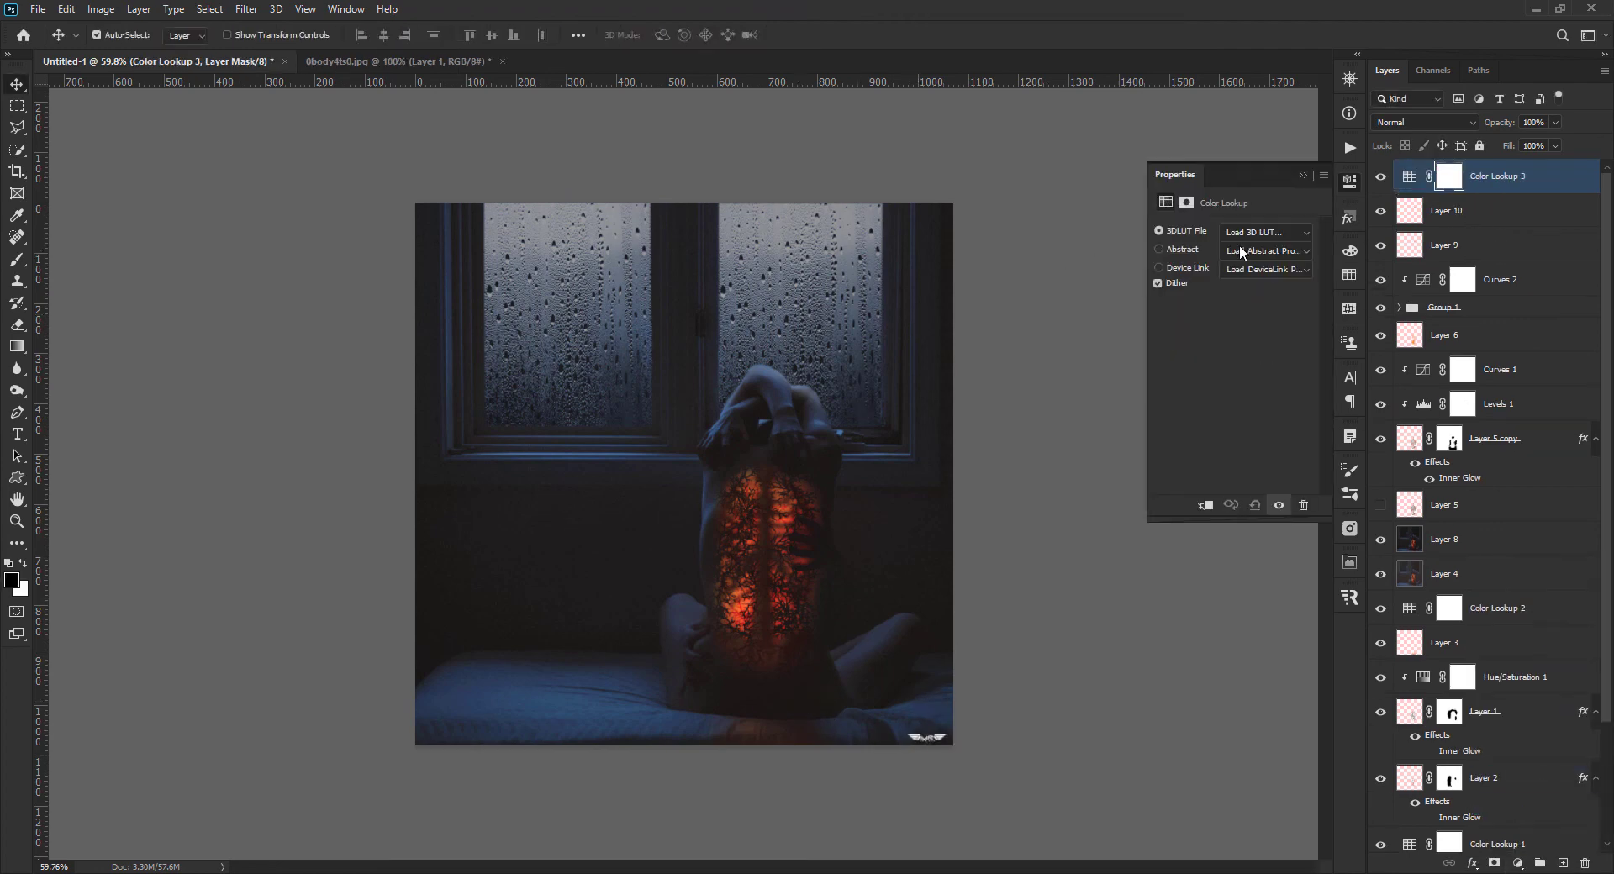
left_click(1265, 232)
left_click(1284, 331)
left_click(1302, 176)
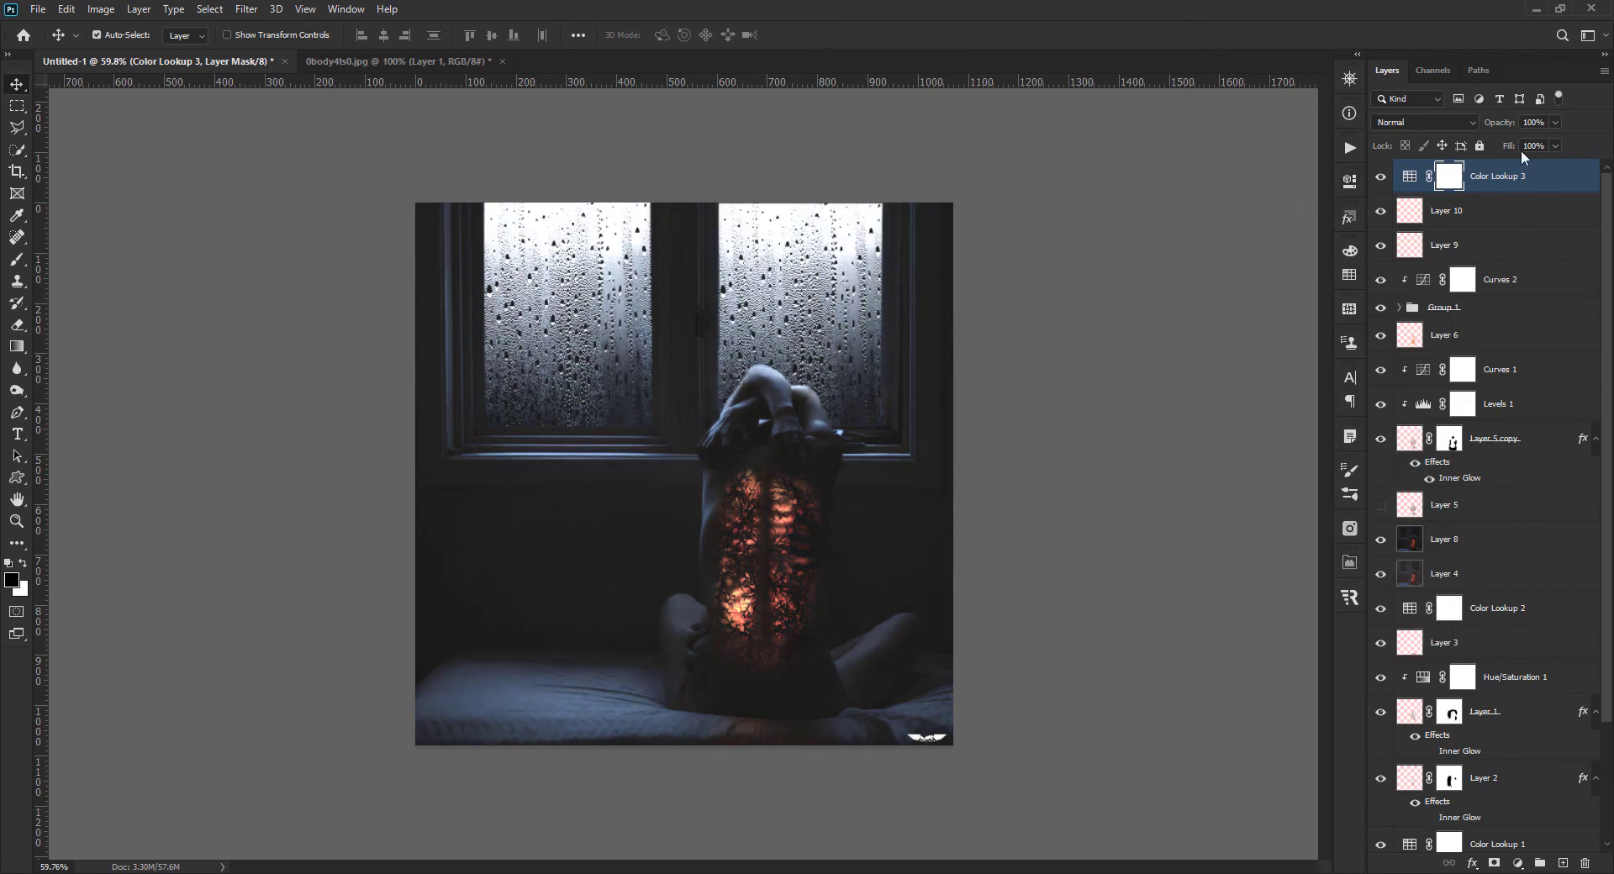
left_click_drag(1502, 122, 1495, 124)
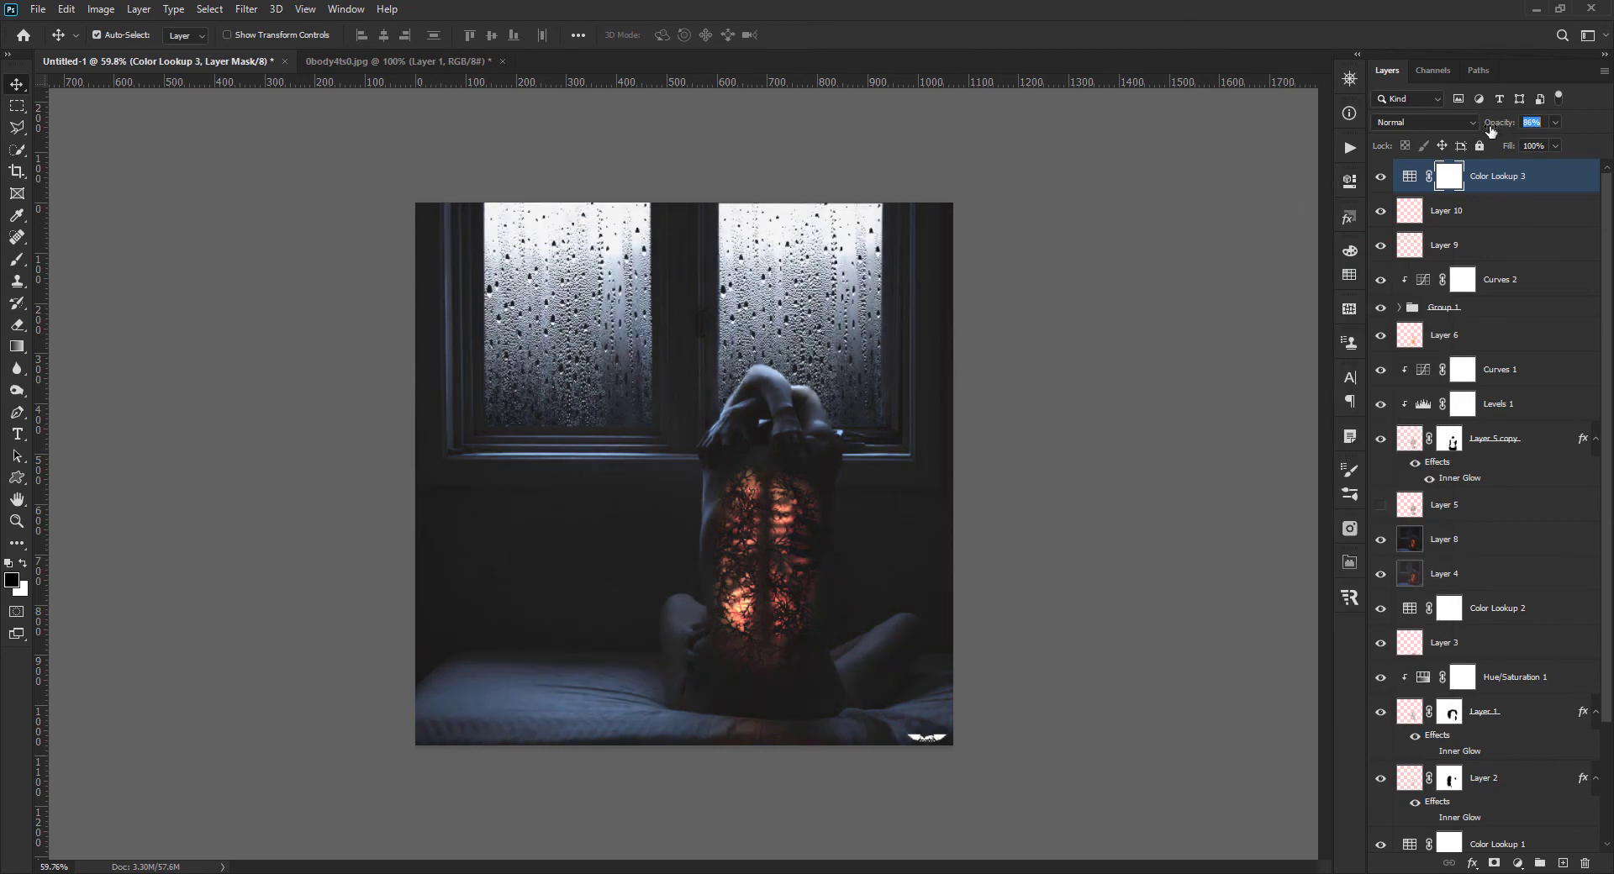
- Set Layer 6's opacity to about 20%, check Group 1's water drops layer, reselect the lookup mask
left_click(1433, 335)
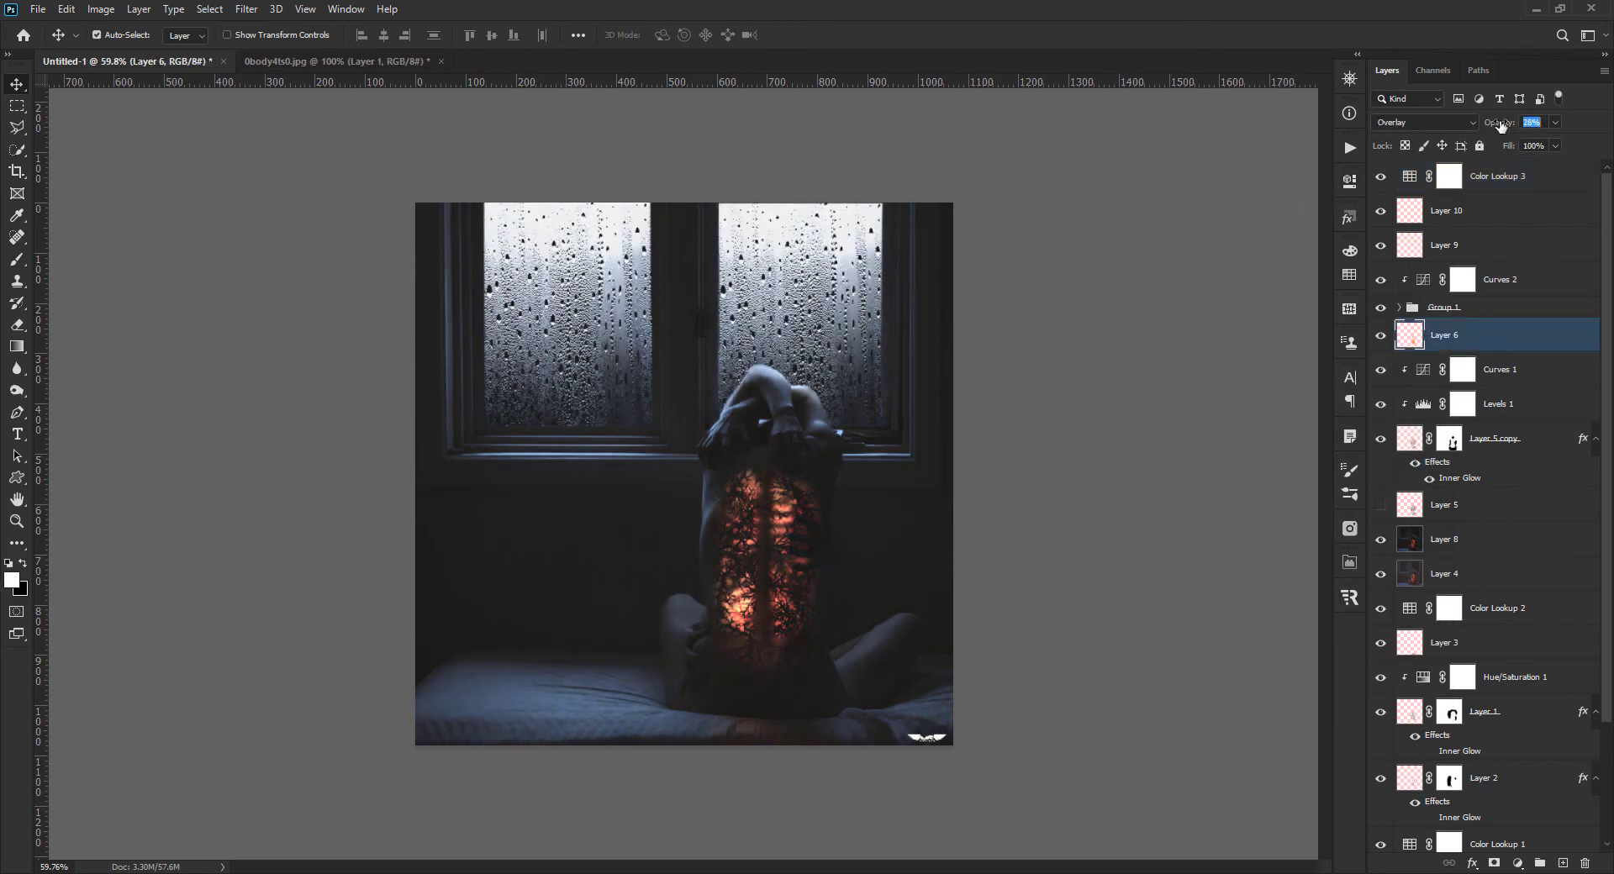
left_click_drag(1497, 125, 1498, 125)
left_click(1449, 177)
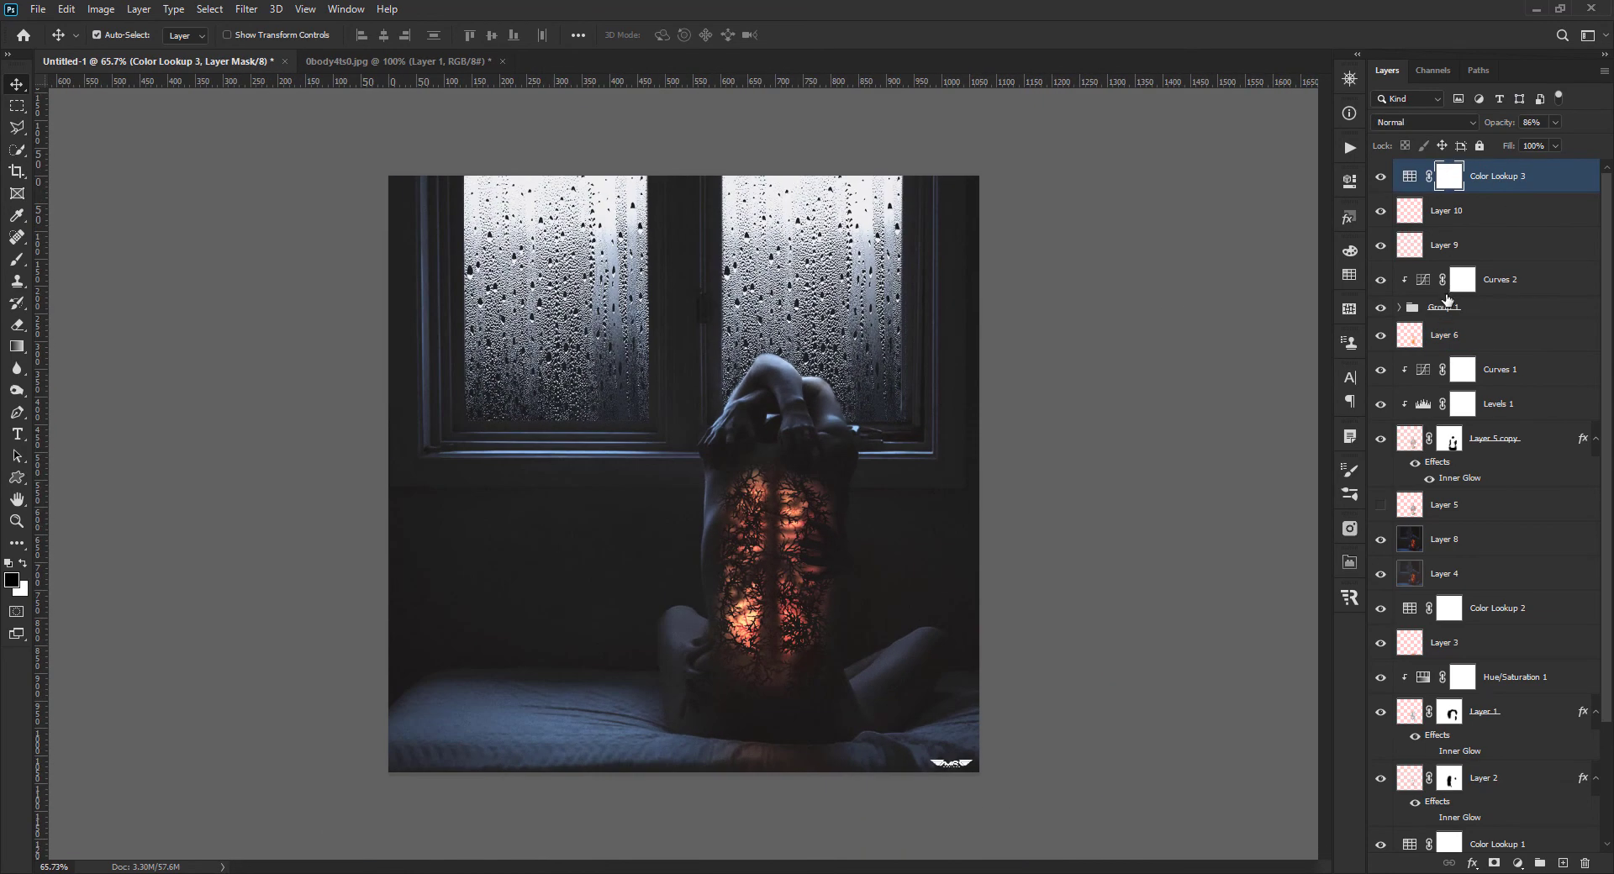
left_click(1399, 307)
left_click(1433, 336)
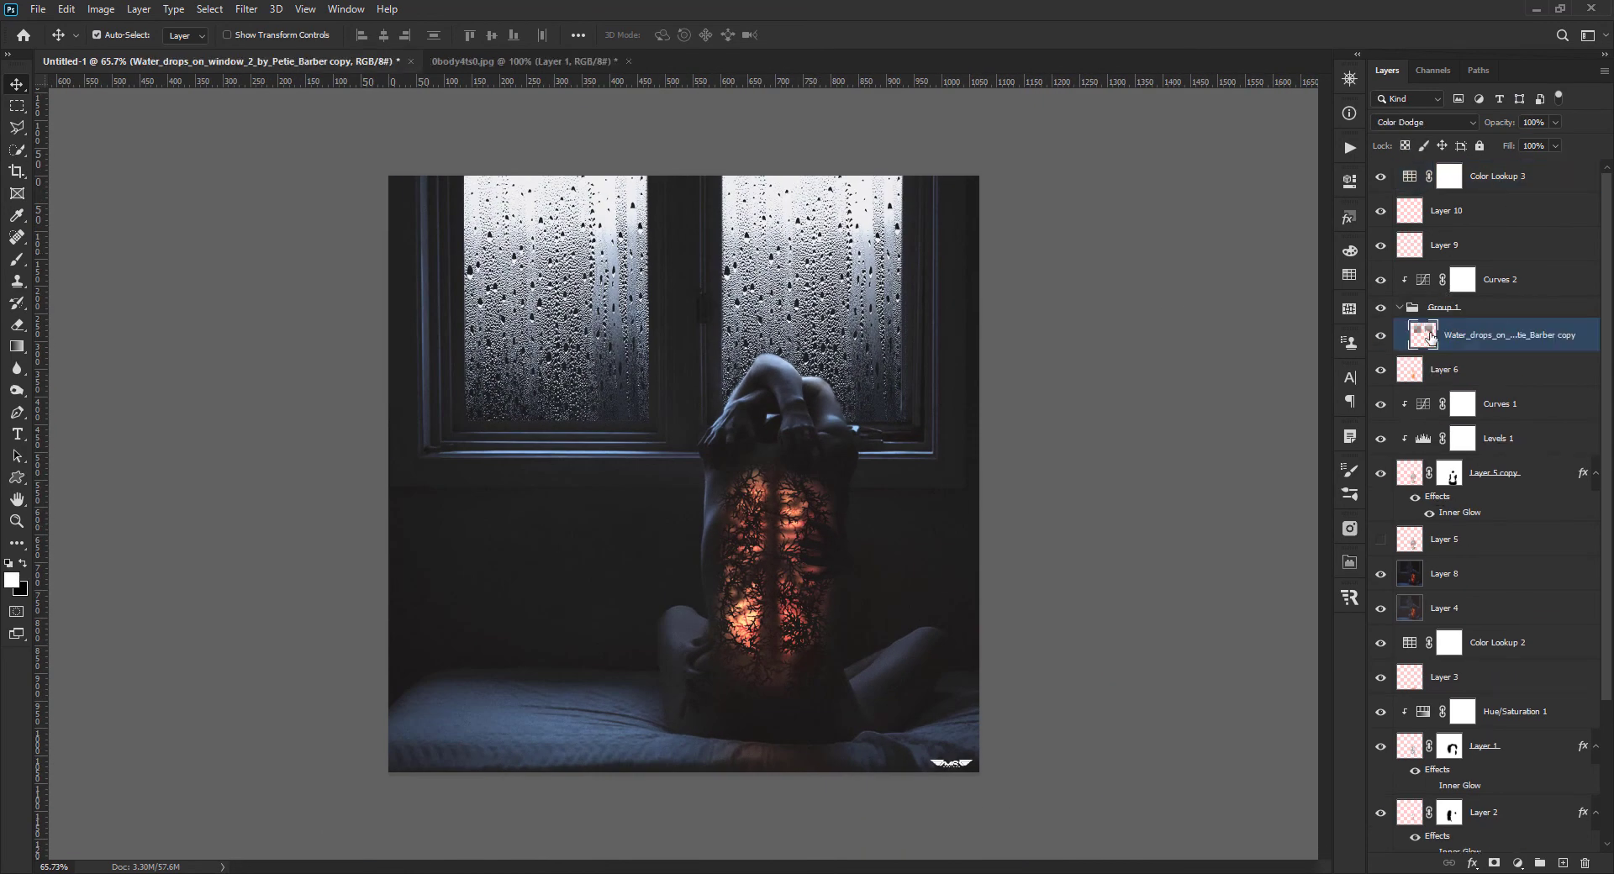
left_click(1398, 307)
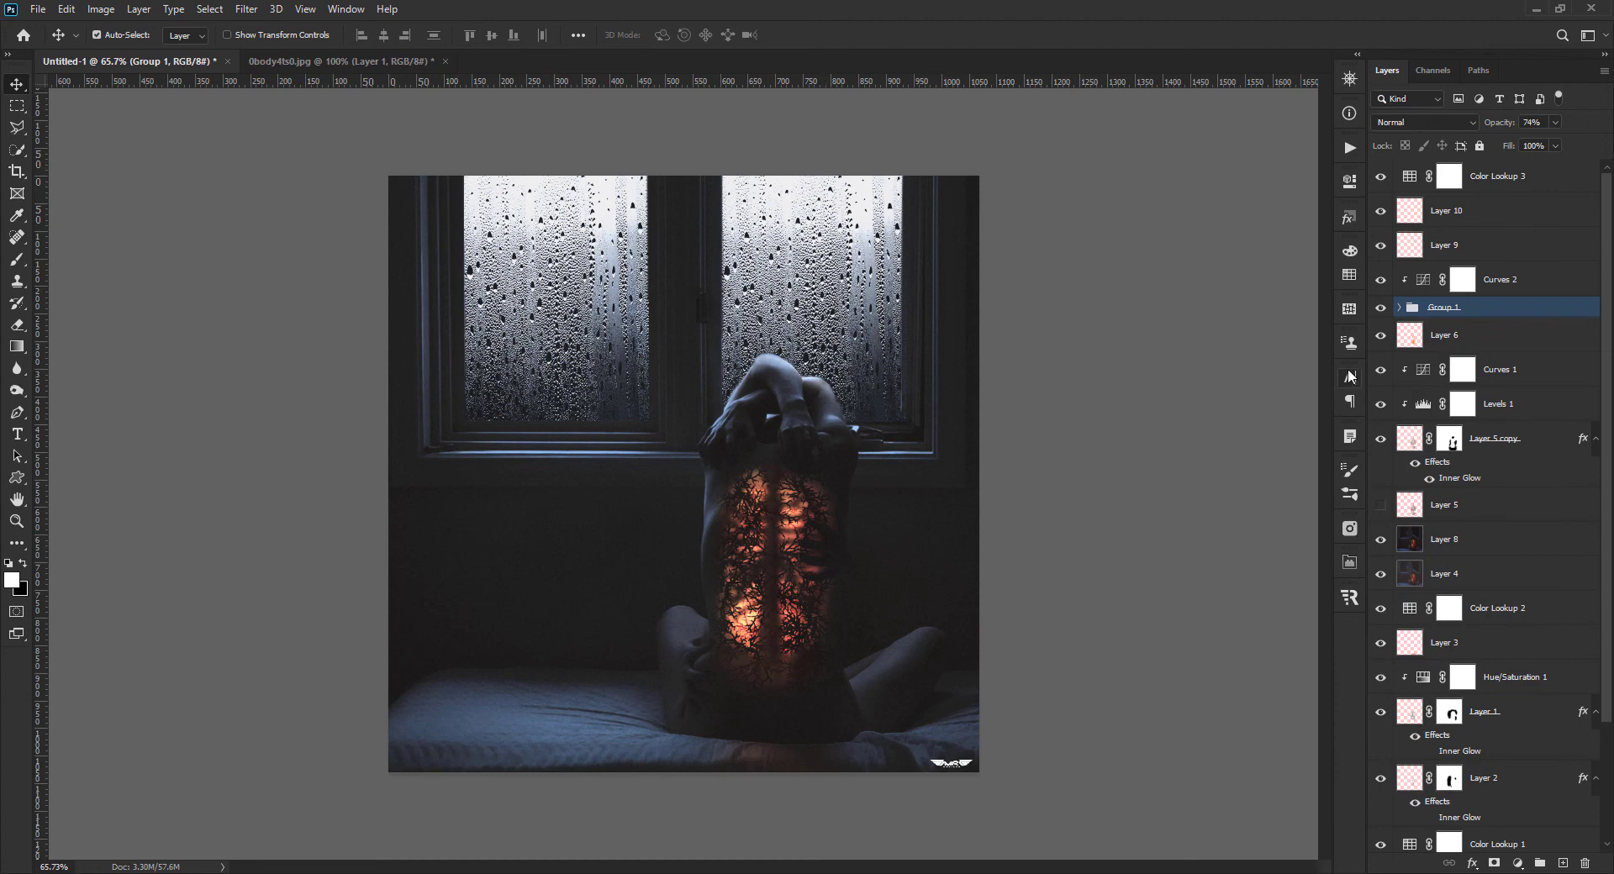
scroll(687, 474, "down", 1)
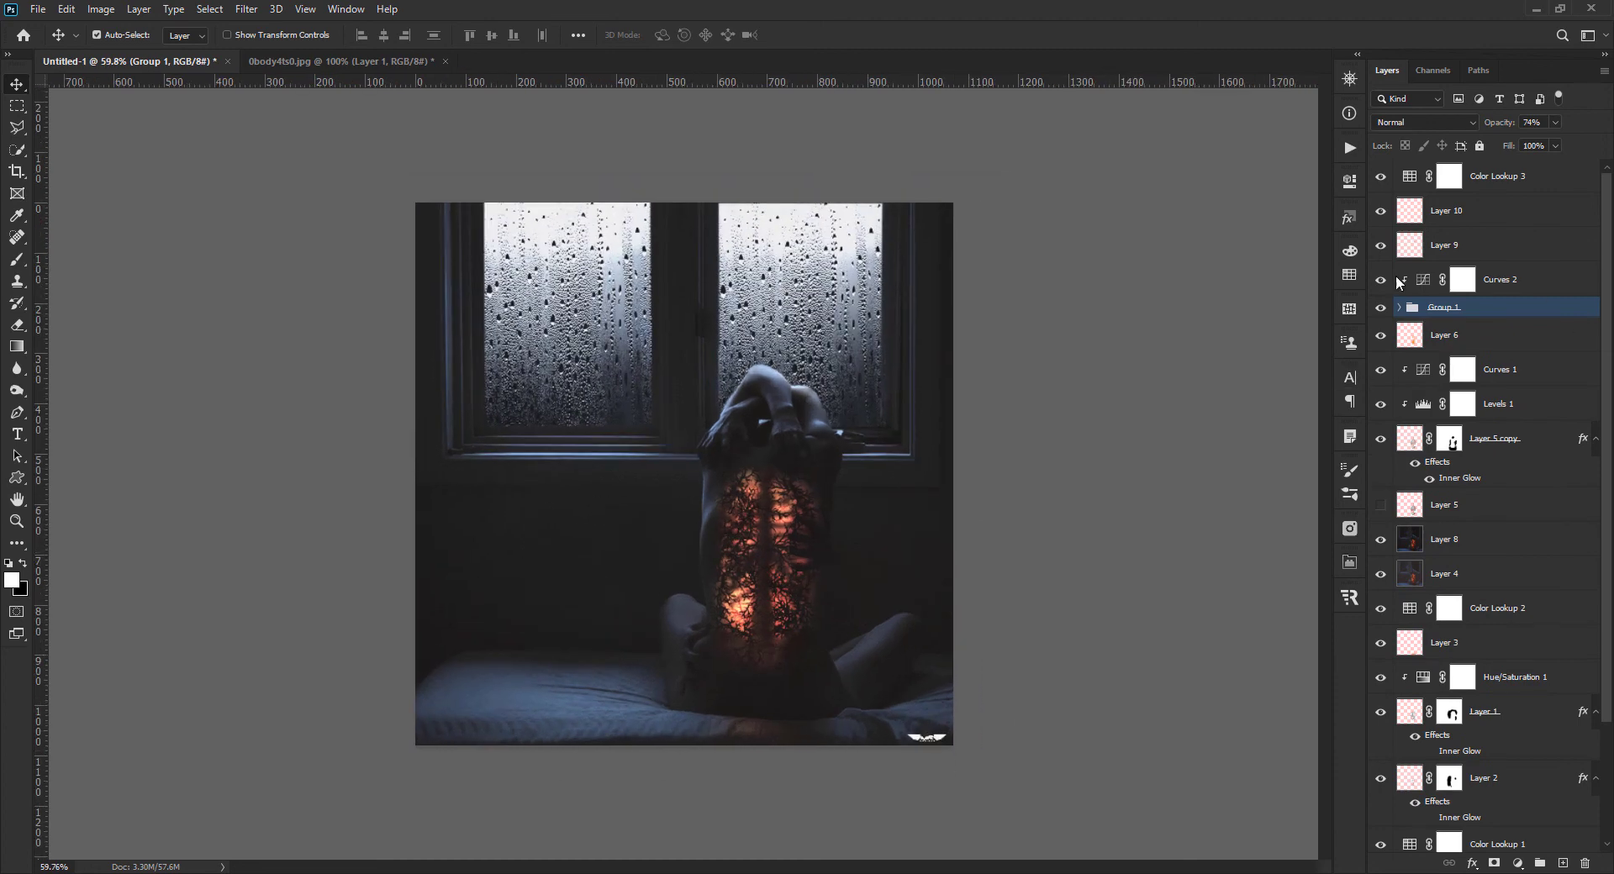
left_click(1450, 176)
- Paint a soft orange-yellow glow on the bed on a new layer with a soft round brush
key("b")
key("x")
right_click(820, 306)
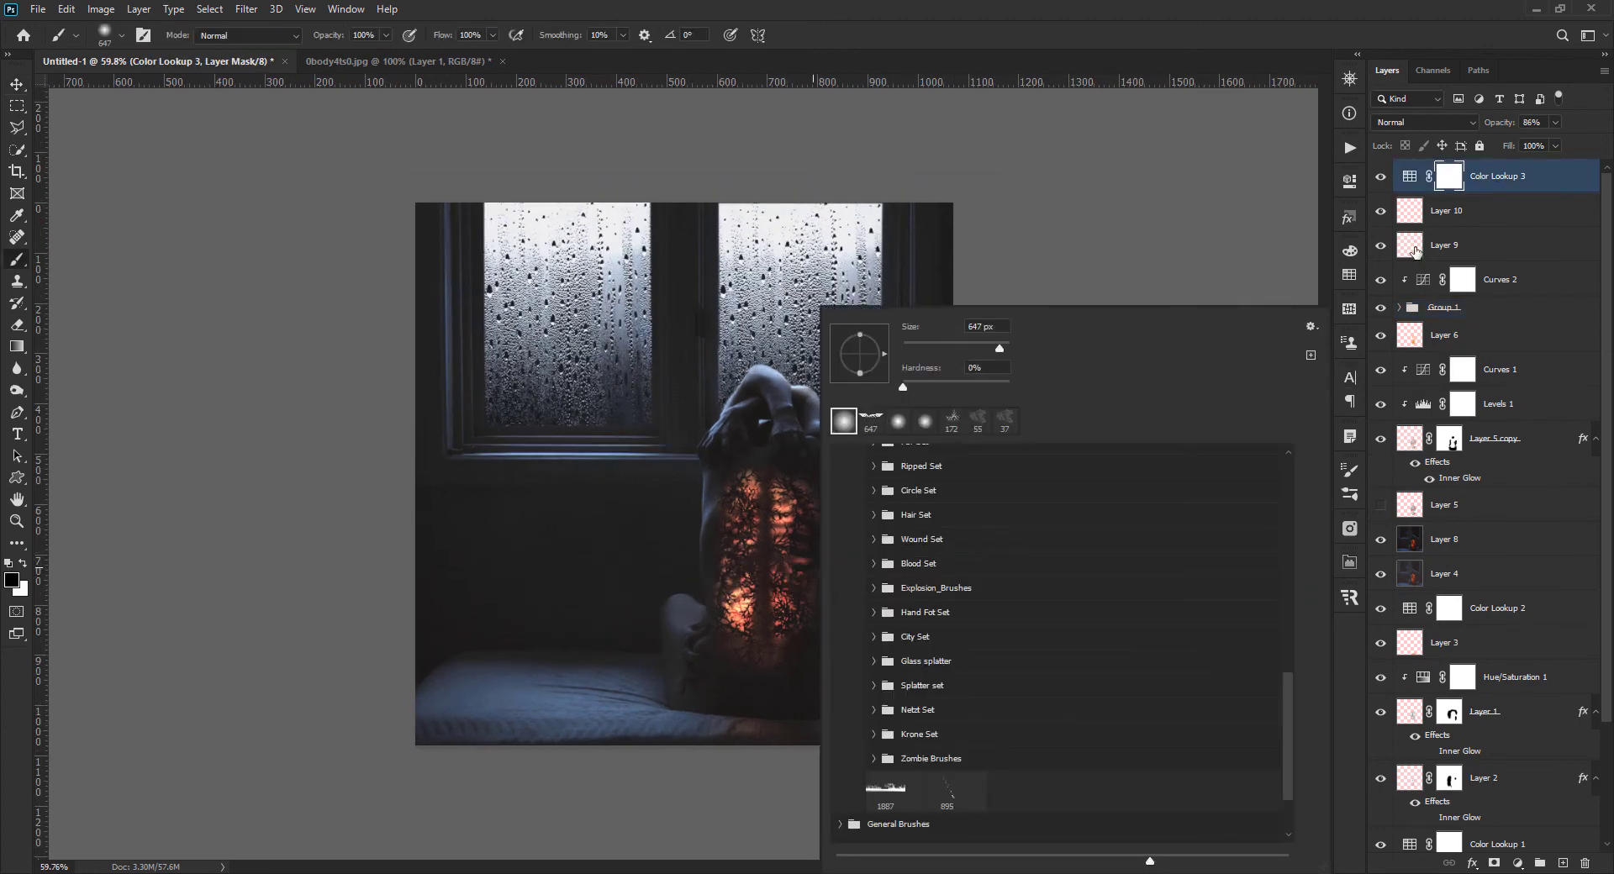
left_click(1416, 249)
key("x")
left_click(1562, 863)
left_click(1349, 275)
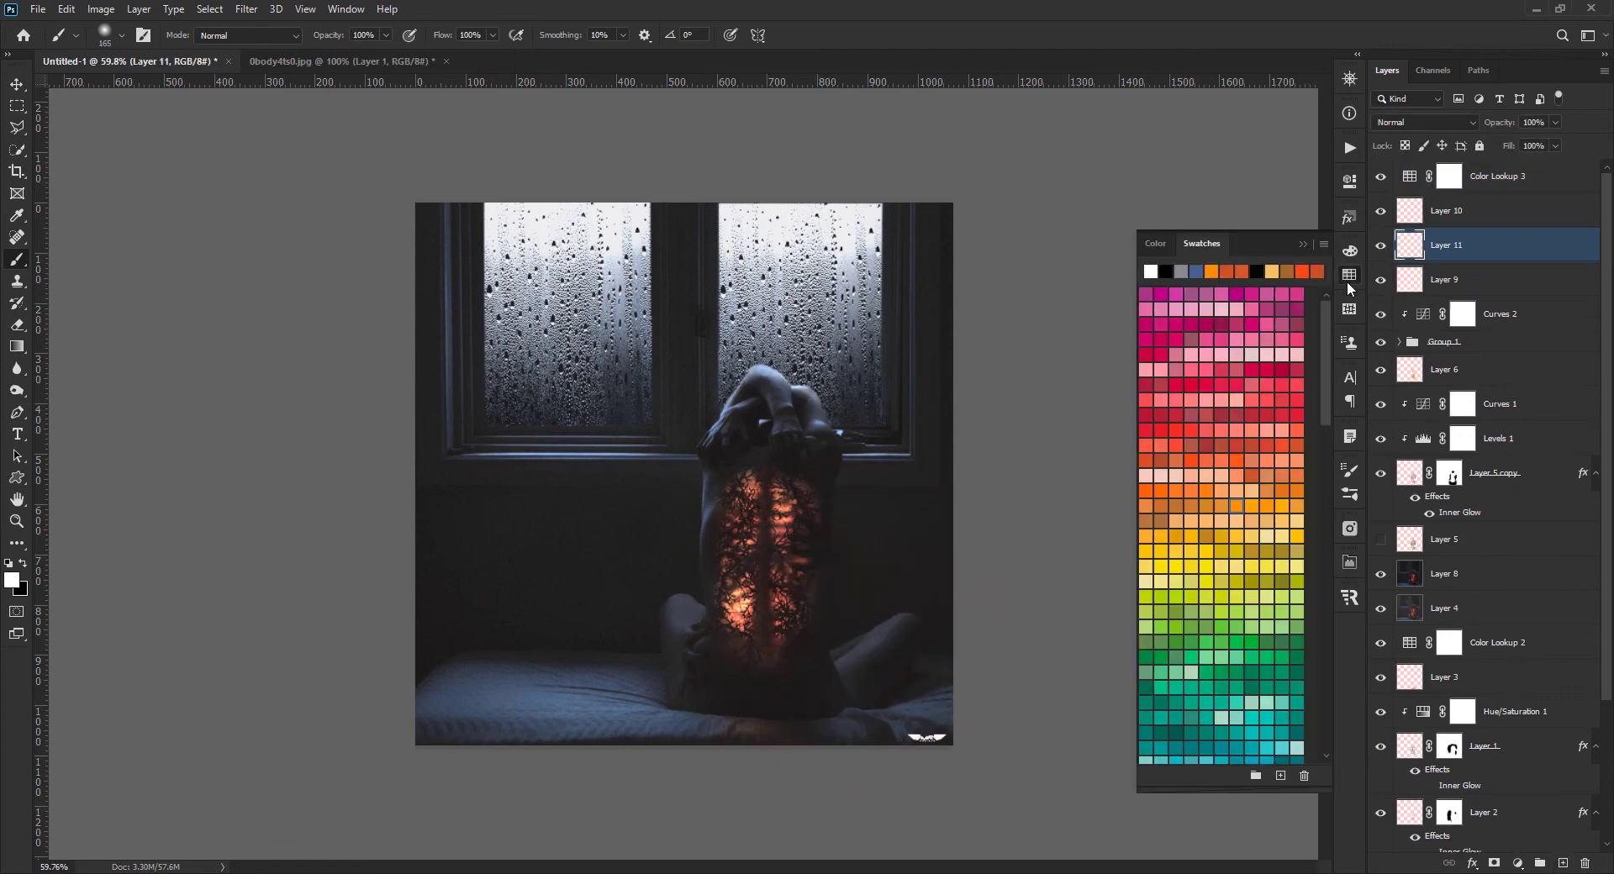
left_click(1167, 535)
mouse_move(714, 740)
left_mouse_down()
mouse_move(807, 738)
mouse_move(781, 735)
left_mouse_up()
- Set the bed glow layer to 46% opacity and put the swatches away
scroll(1436, 119, "down", 3)
scroll(1436, 118, "down", 3)
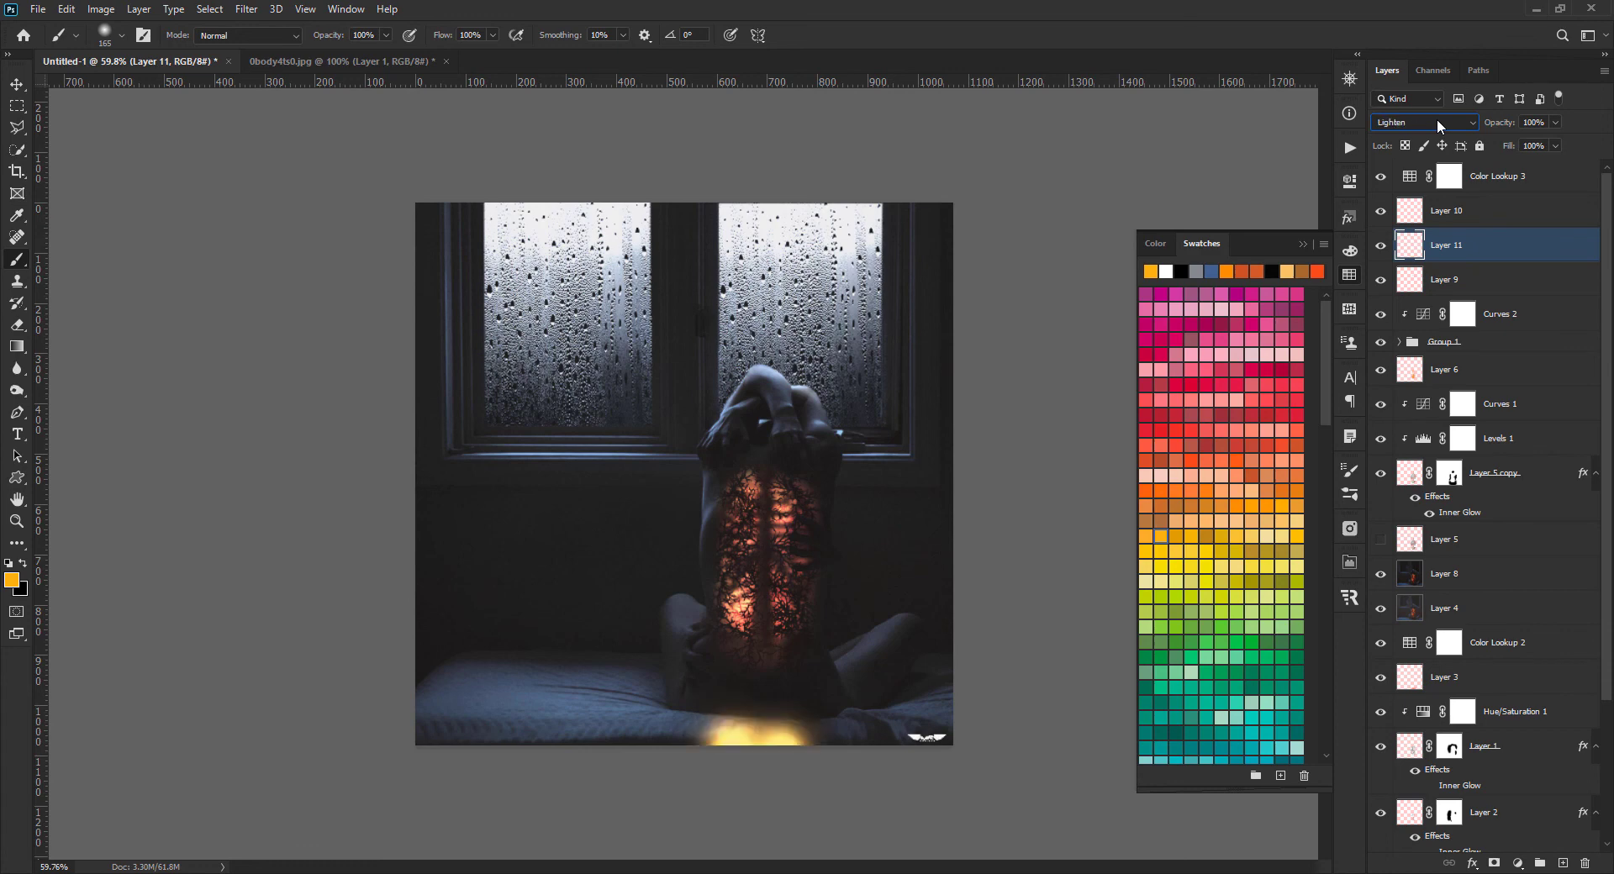
scroll(1436, 119, "down", 1)
scroll(1436, 119, "down", 1)
left_click_drag(1520, 133, 1459, 136)
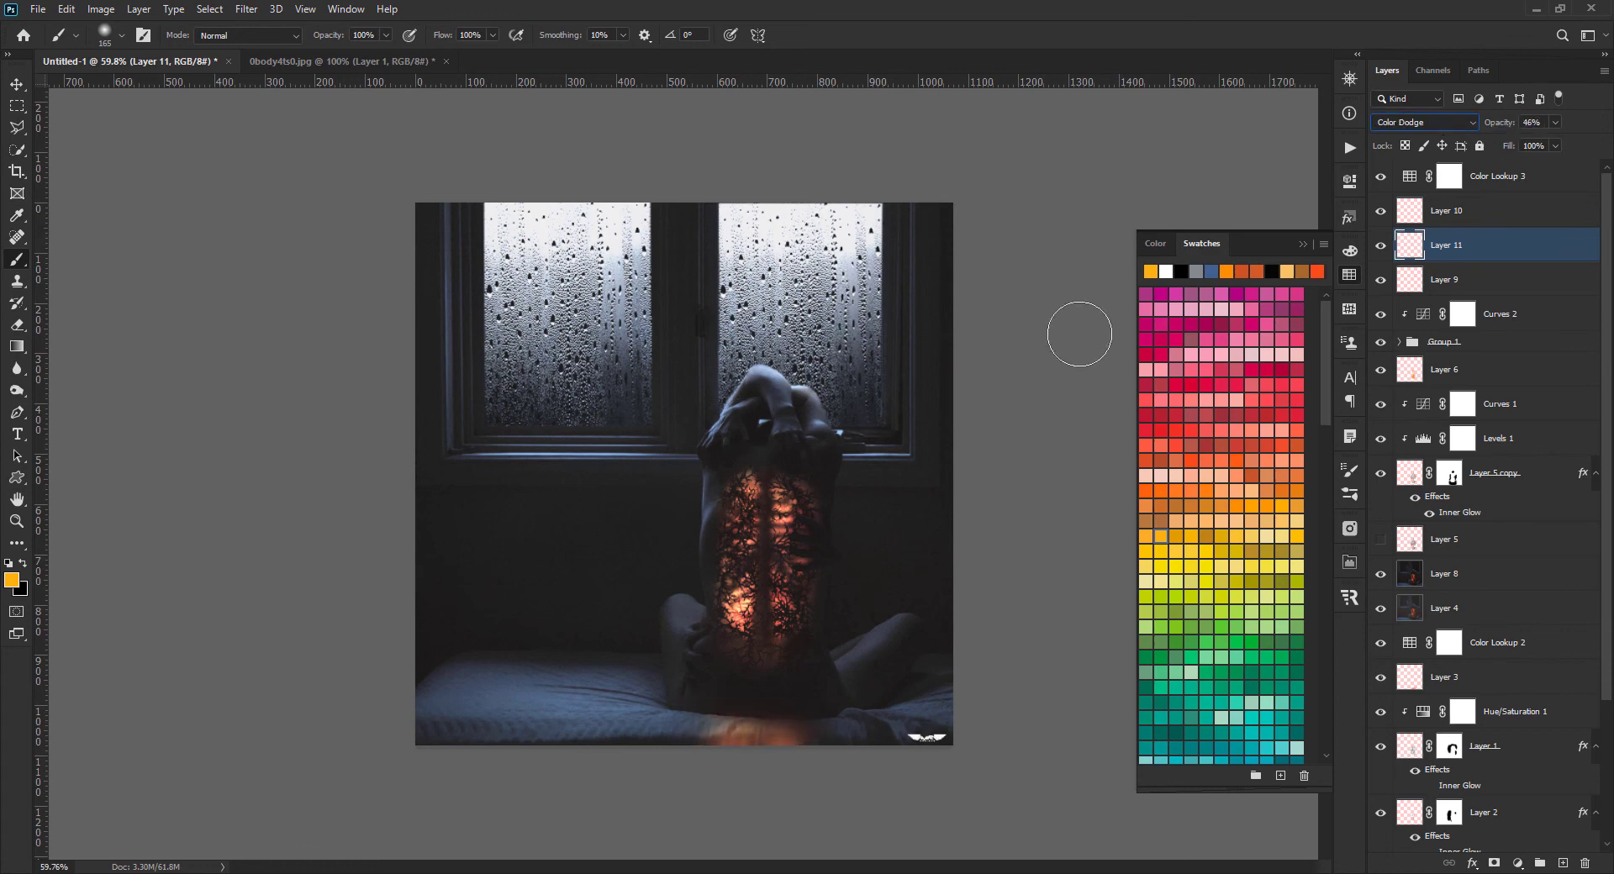
left_click(1303, 244)
scroll(756, 448, "down", 1)
scroll(757, 447, "up", 1)
key("v")
scroll(756, 447, "up", 1)
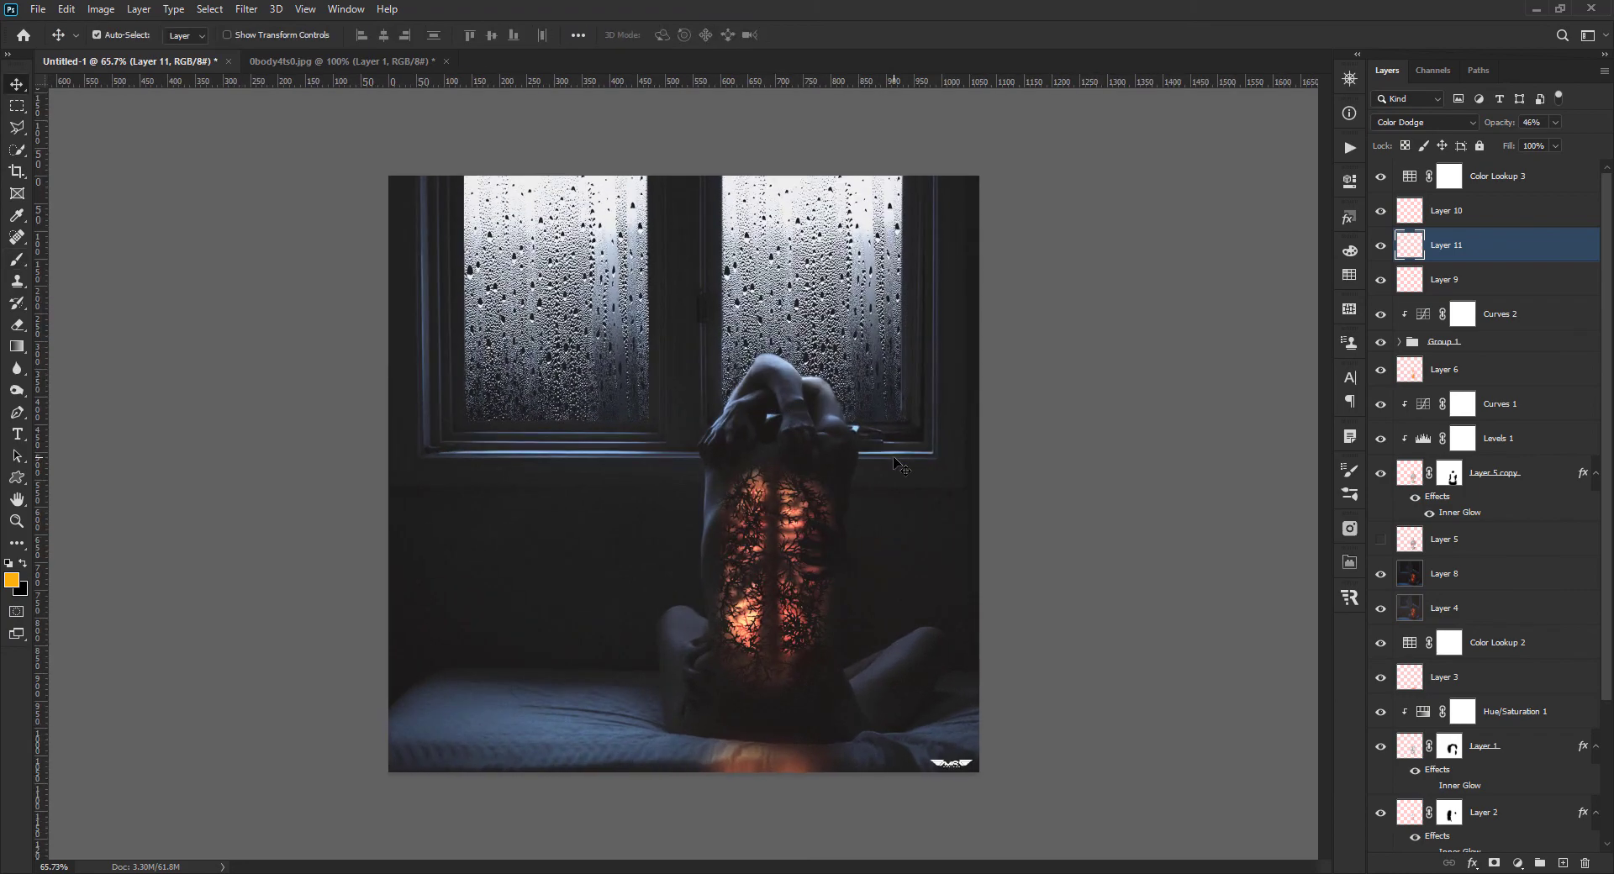
left_click(1505, 178)
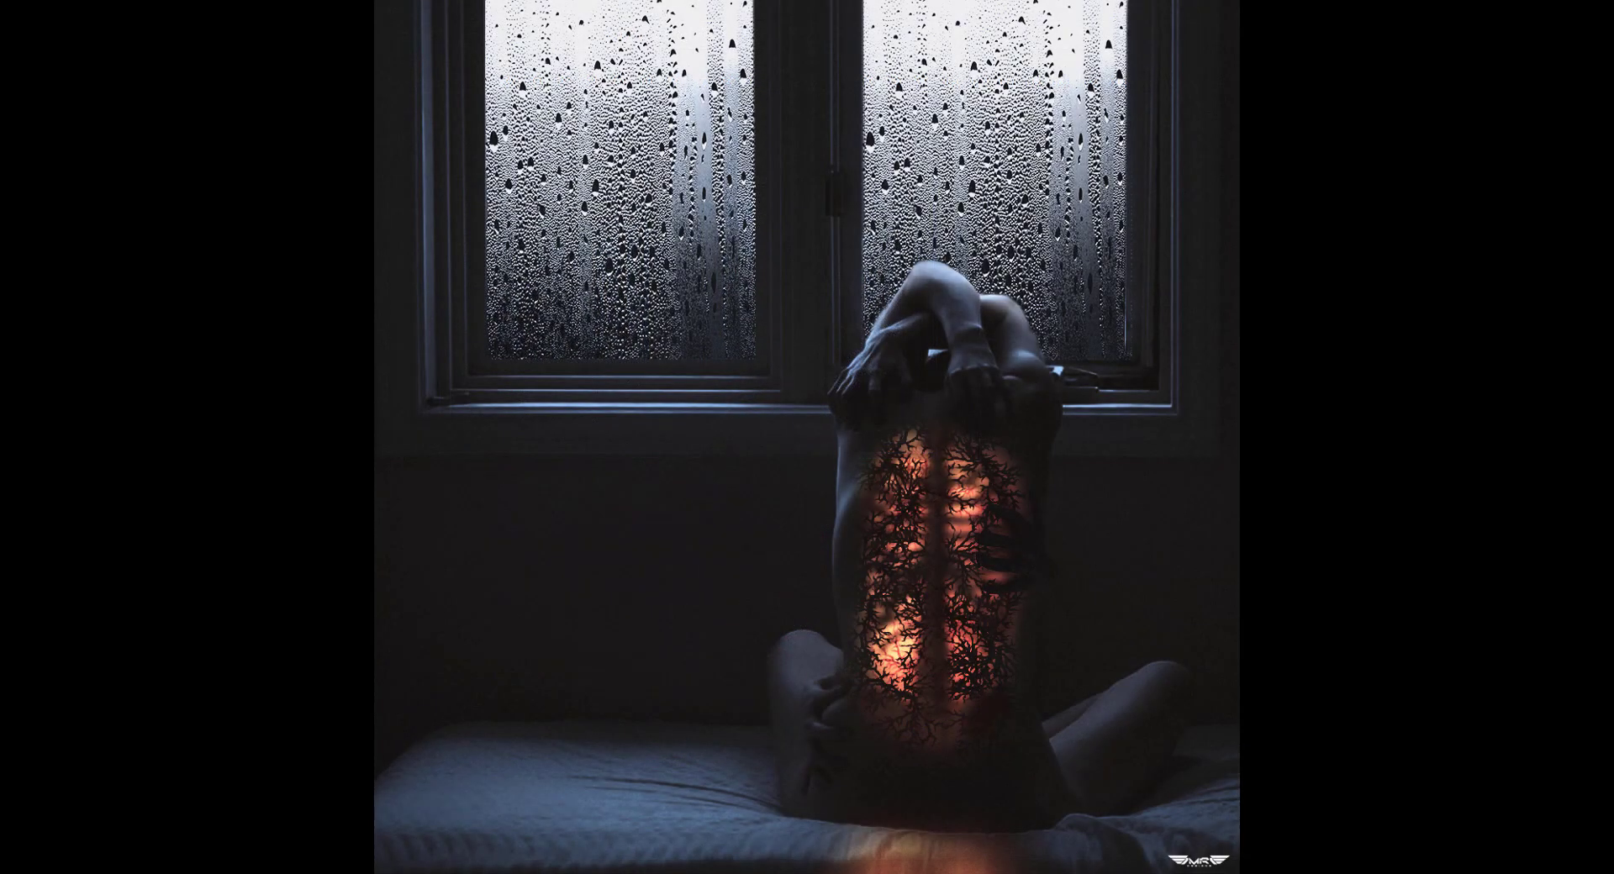